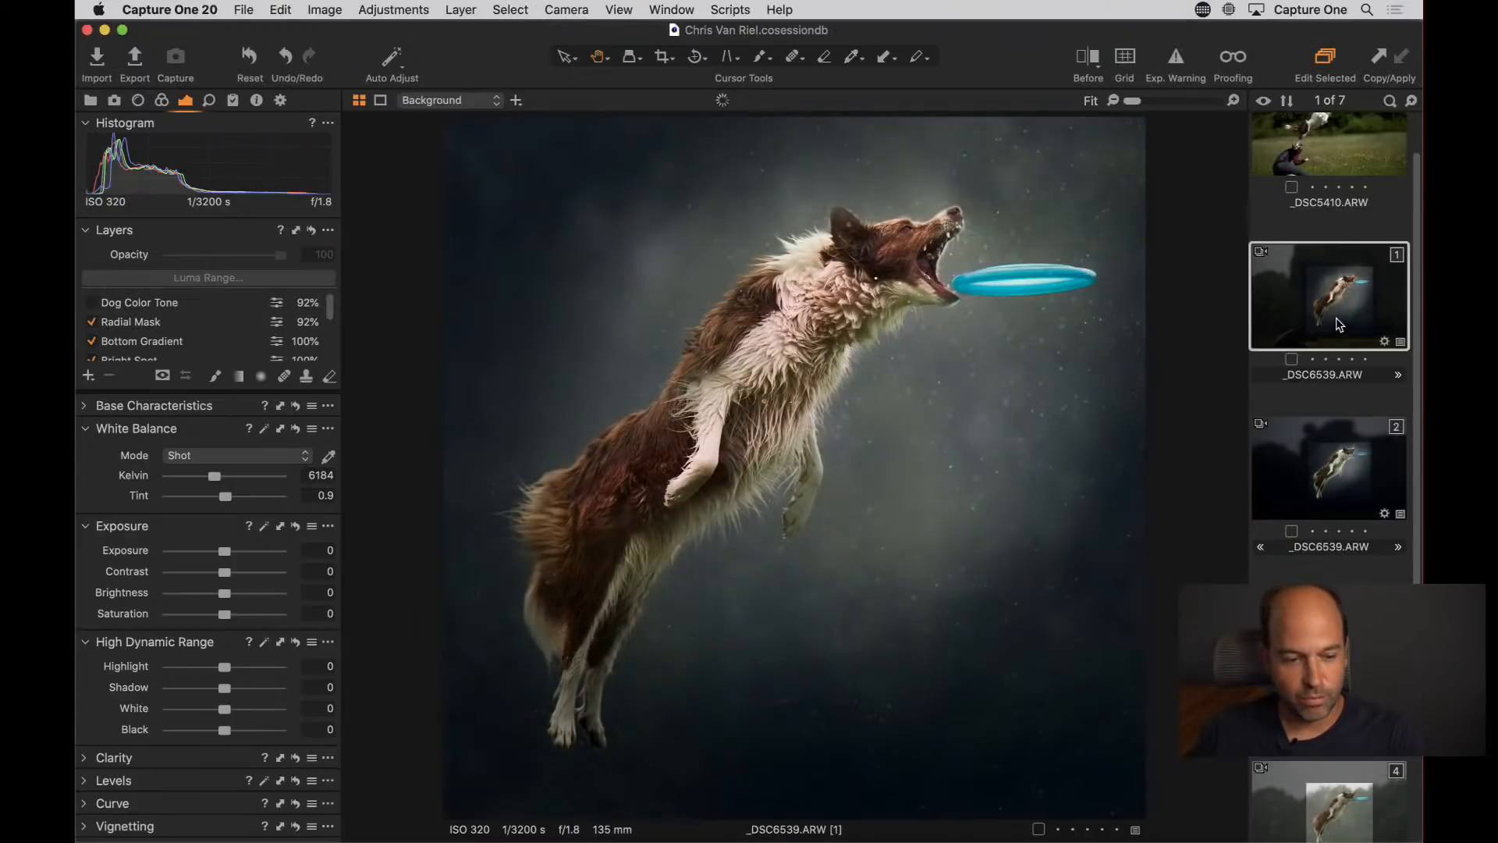
Compare edited variants 1 and 2 of _DSC6539.ARW with each other and with the unedited variant 3
{"action": "left_click", "coordinate": [1334, 456]}
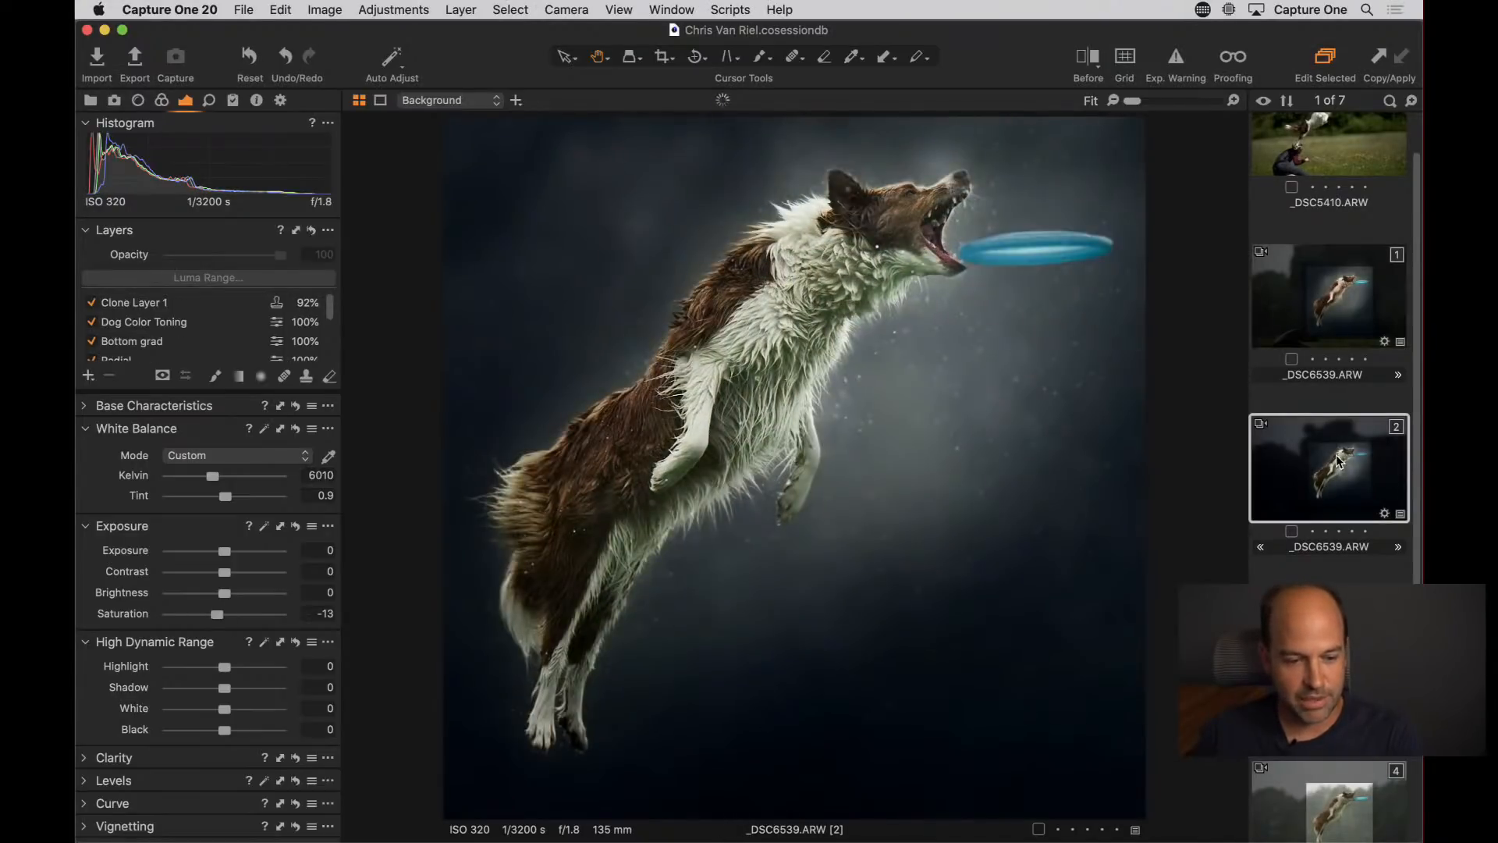
{"action": "left_click", "coordinate": [1321, 291]}
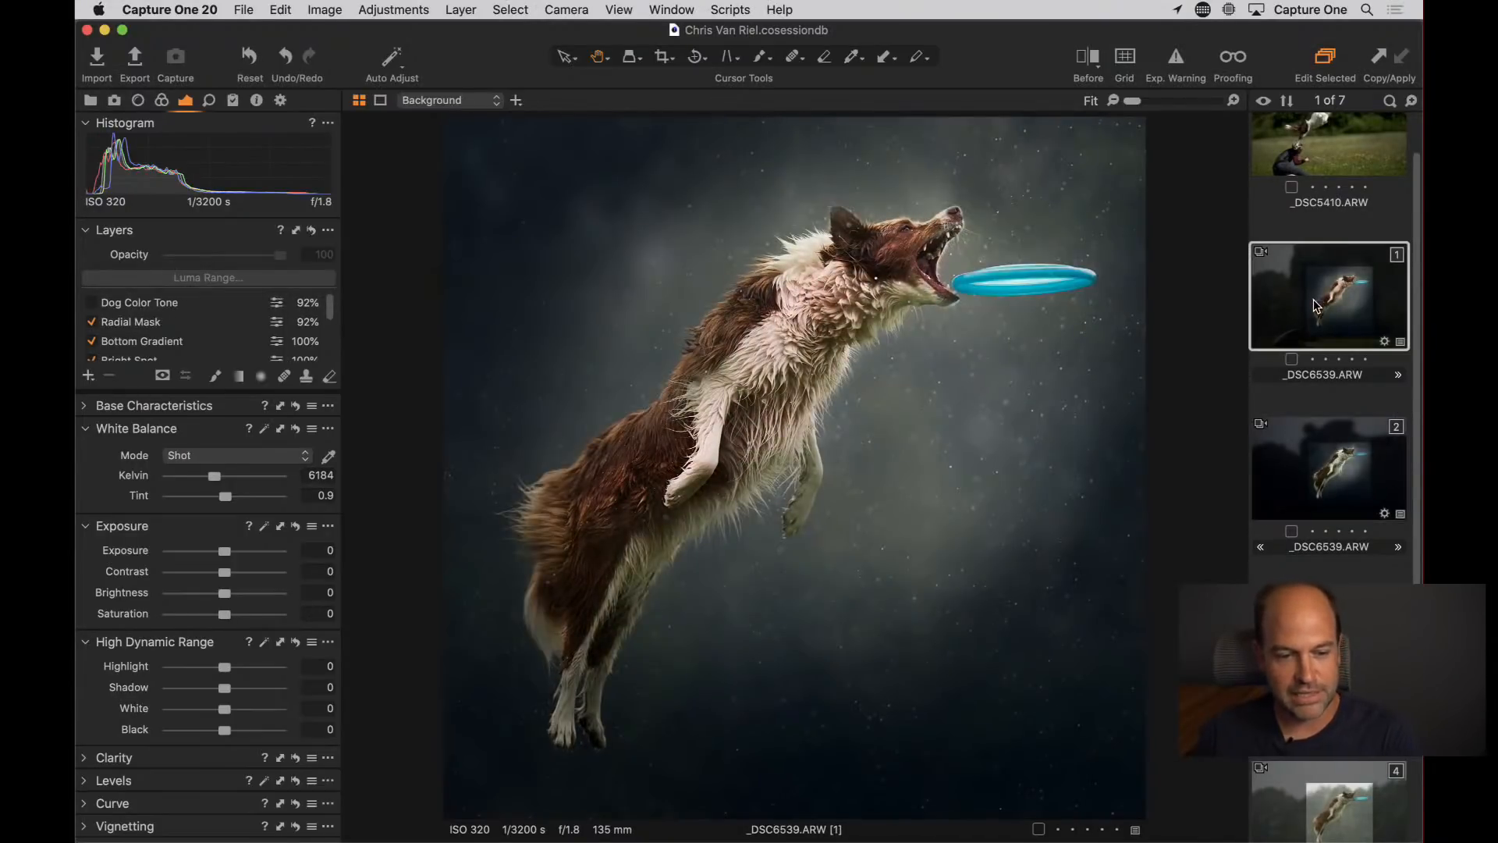
{"action": "left_click", "coordinate": [1346, 478]}
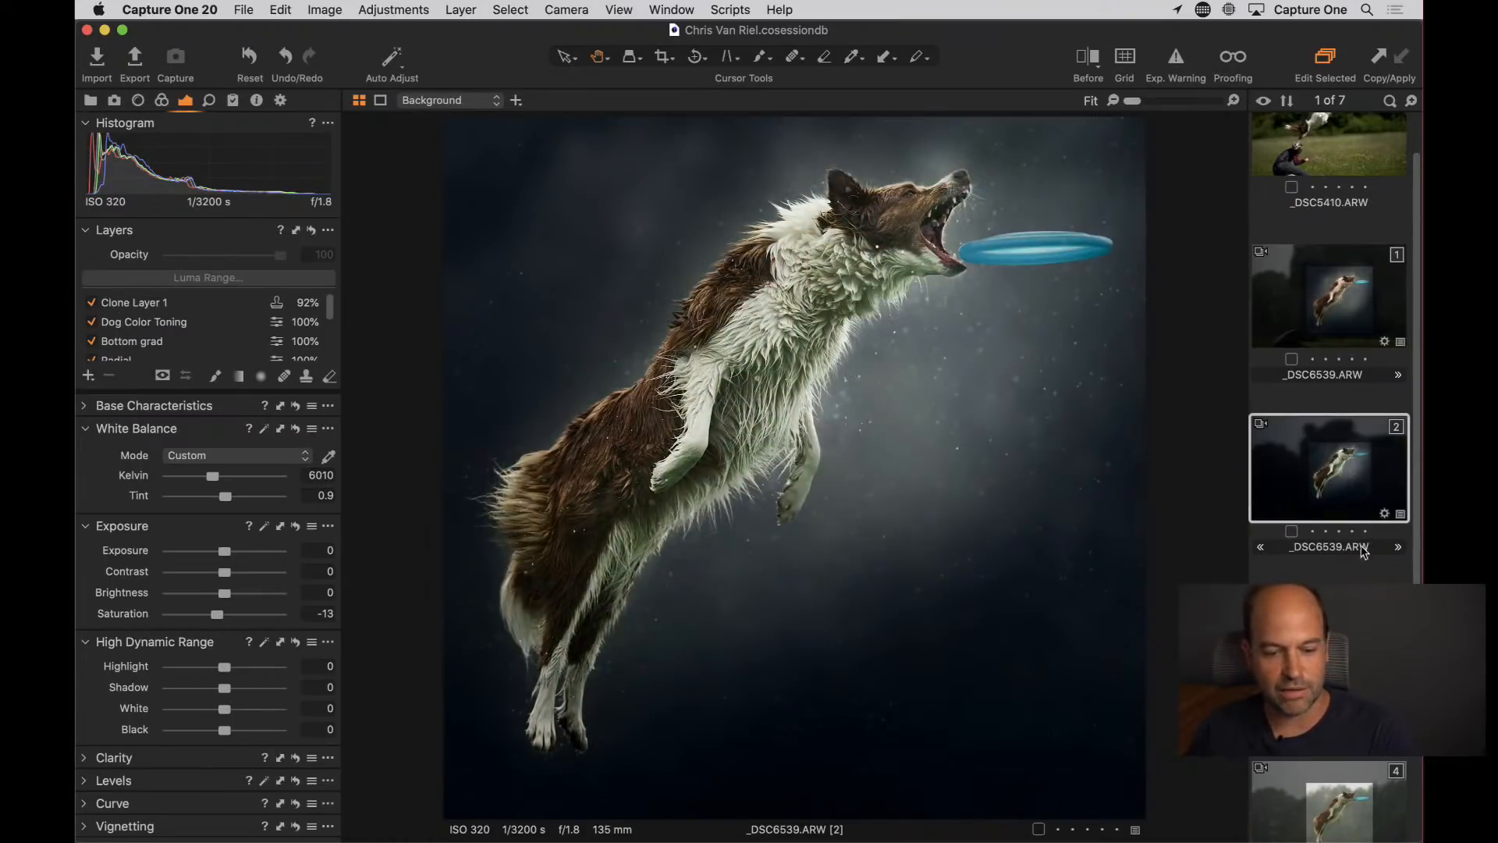
{"action": "left_click", "coordinate": [1335, 641]}
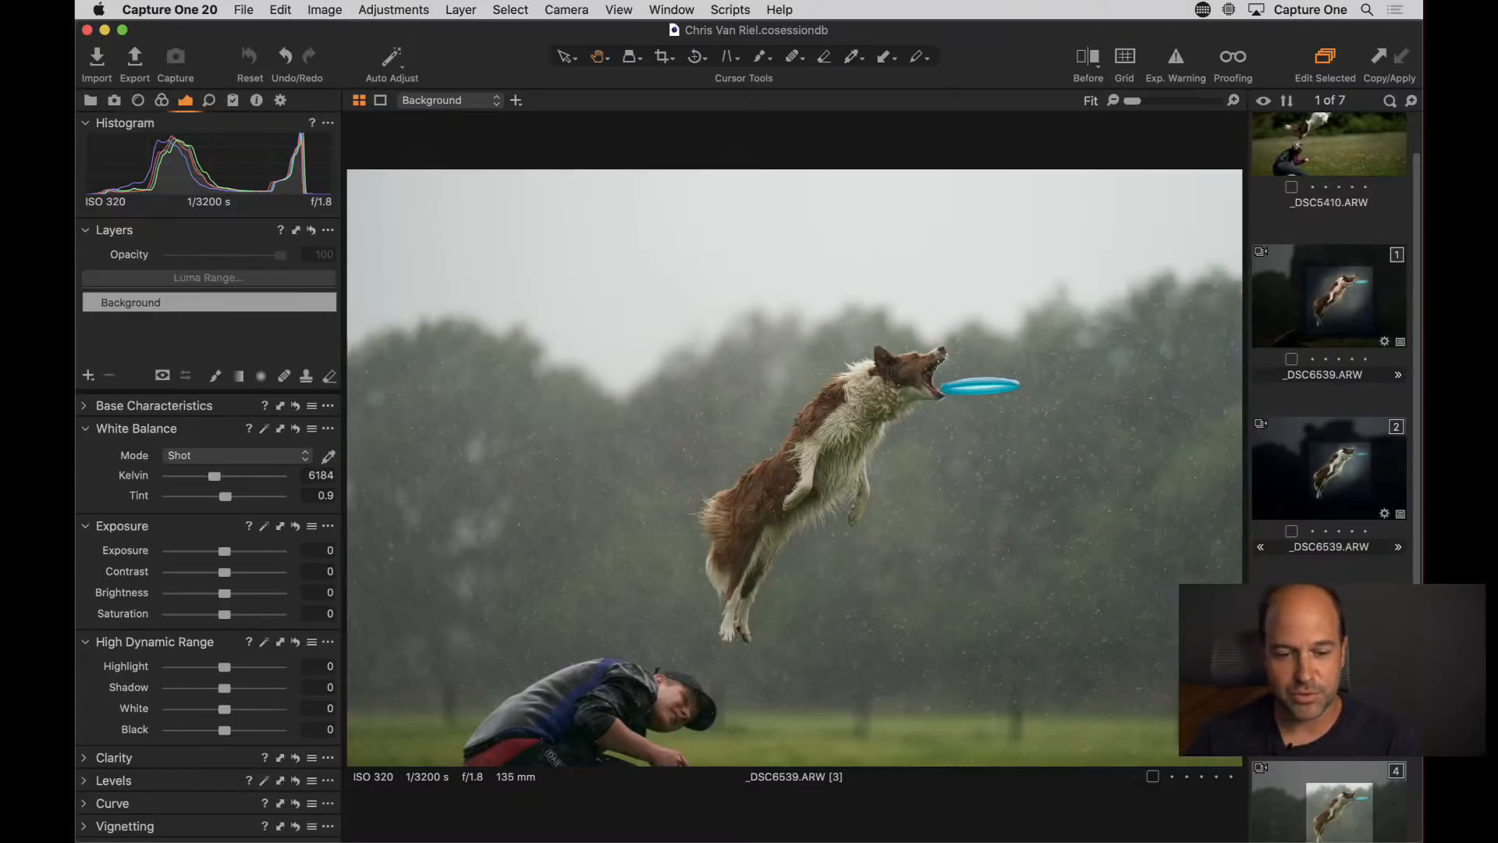
{"action": "left_click", "coordinate": [1321, 318]}
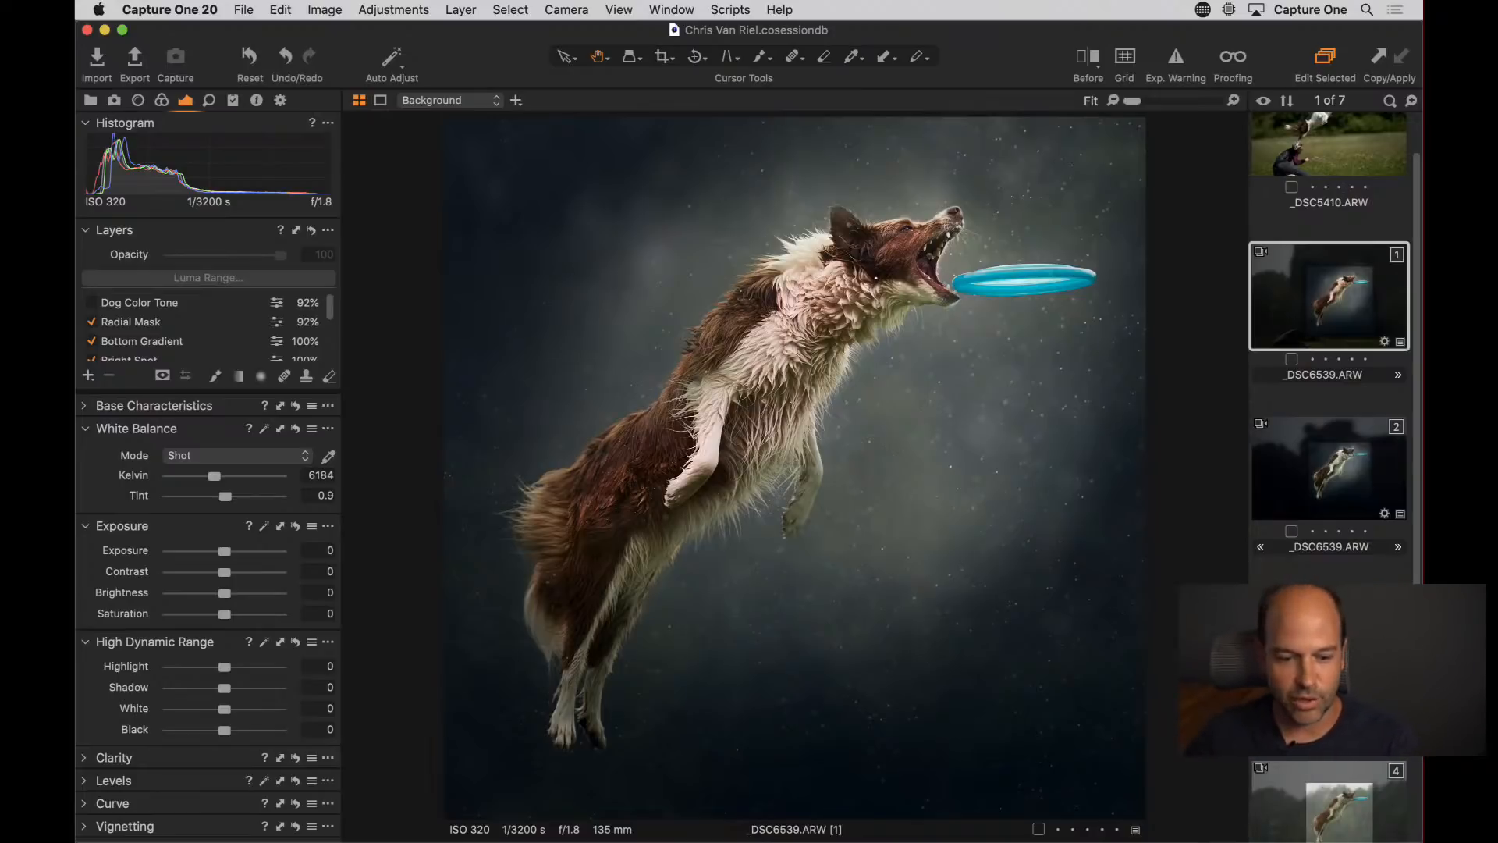
Open the unedited variant 3, hide the image browser and inspect the jumping dog at 100%
{"action": "left_click", "coordinate": [1329, 639]}
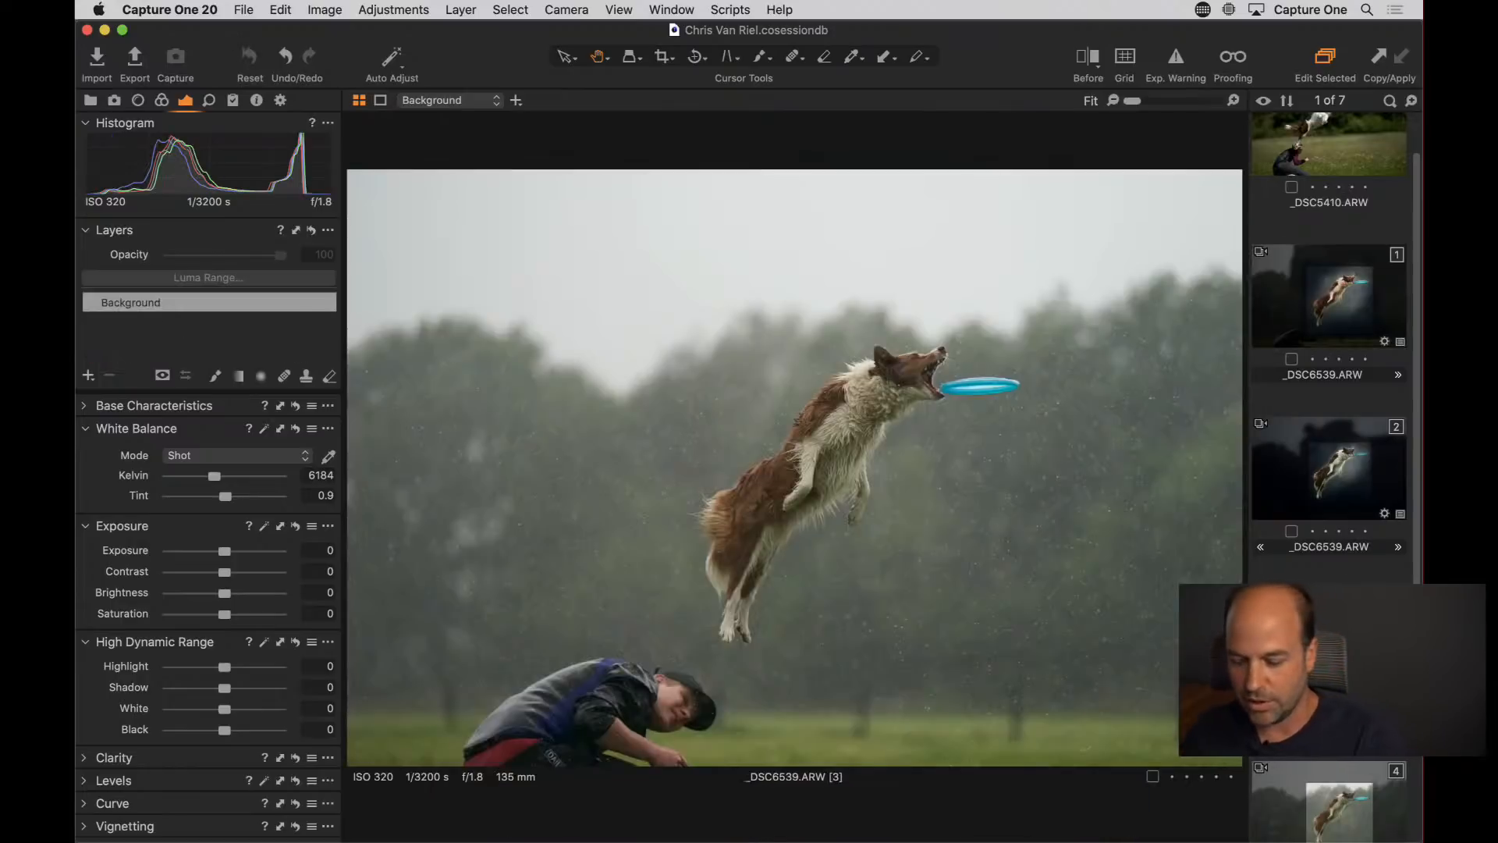
{"action": "key", "text": "super+shift+b"}
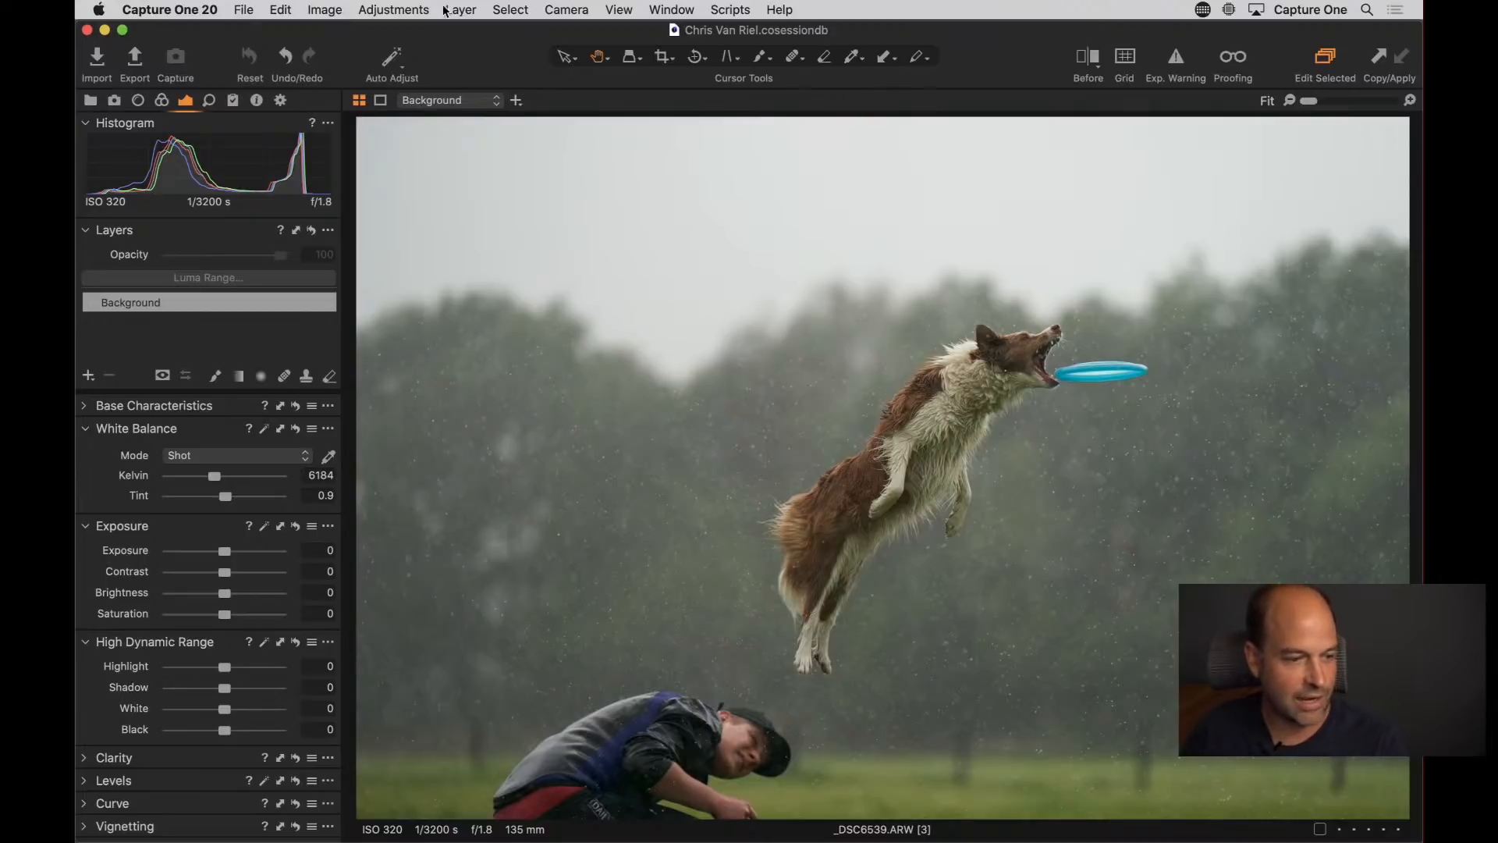
{"action": "left_click", "coordinate": [1026, 366]}
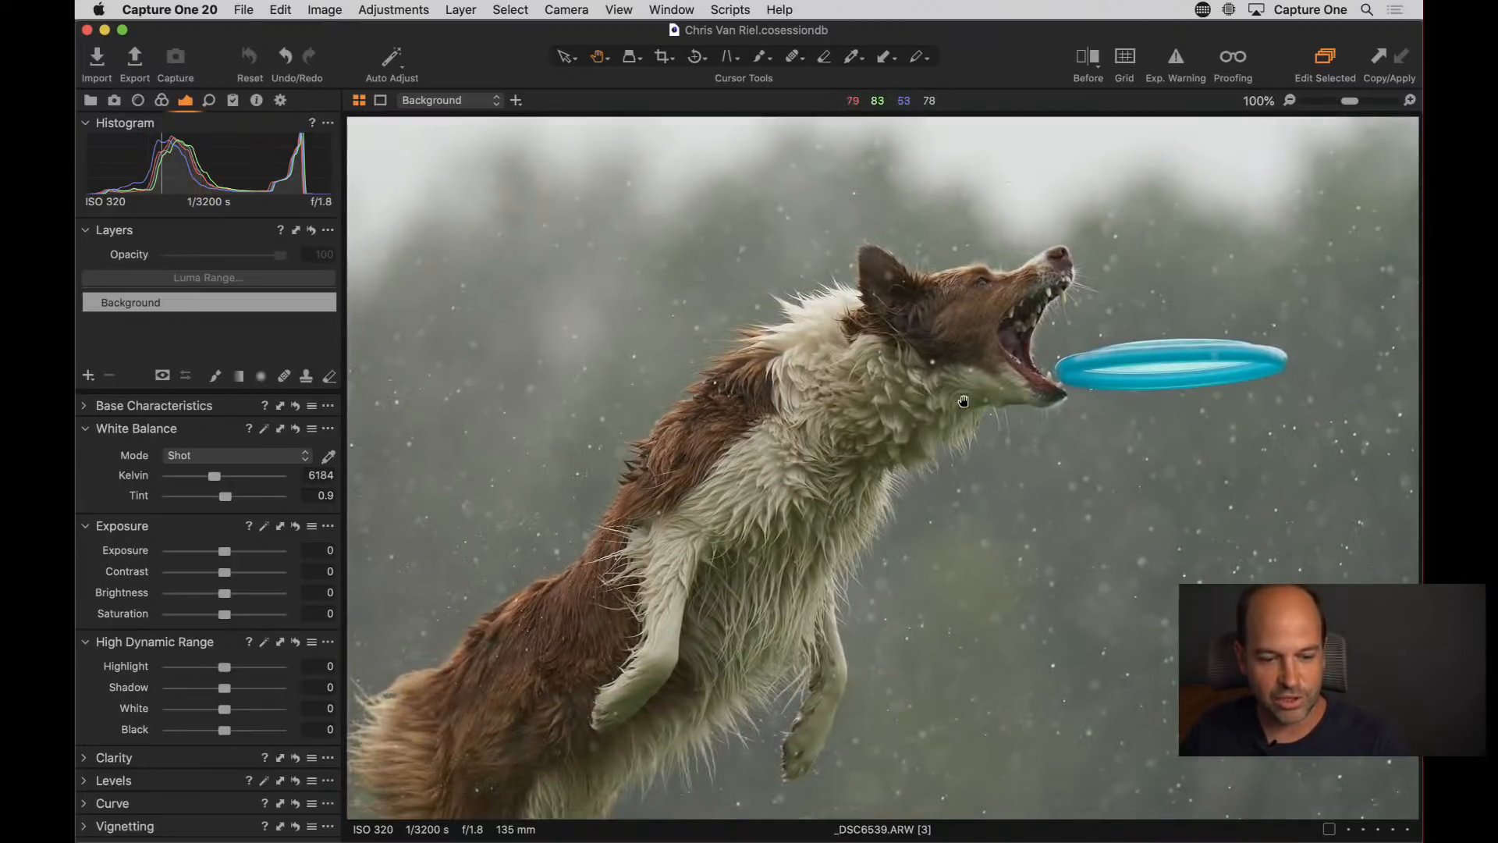
{"action": "left_click_drag", "start_coordinate": [939, 397], "coordinate": [980, 356]}
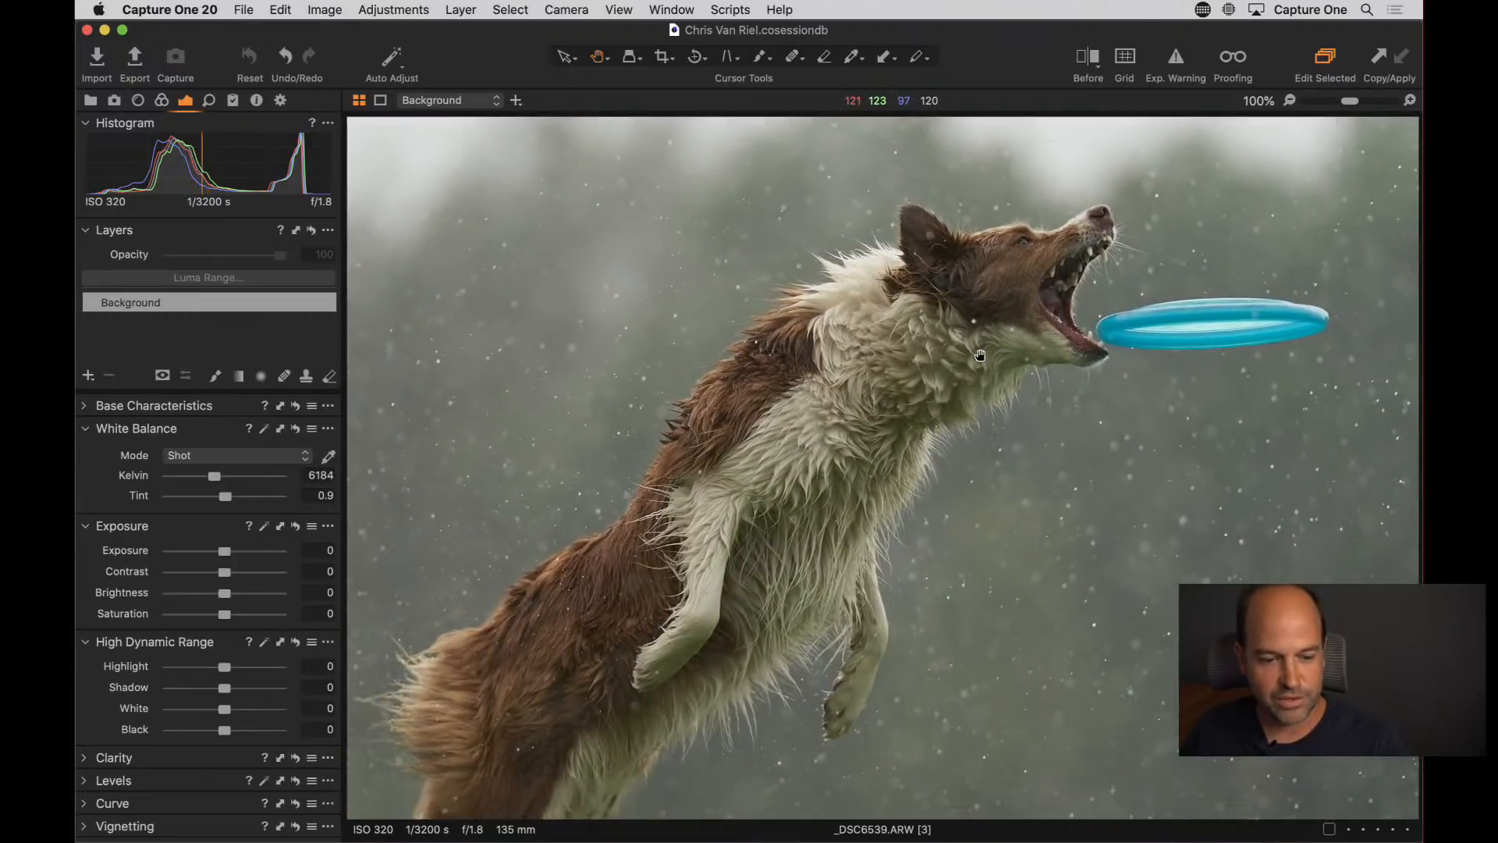
Review the photo's camera, lens and exposure metadata, and return to the adjustment tools with the whole image fitted in view
{"action": "left_click", "coordinate": [256, 101]}
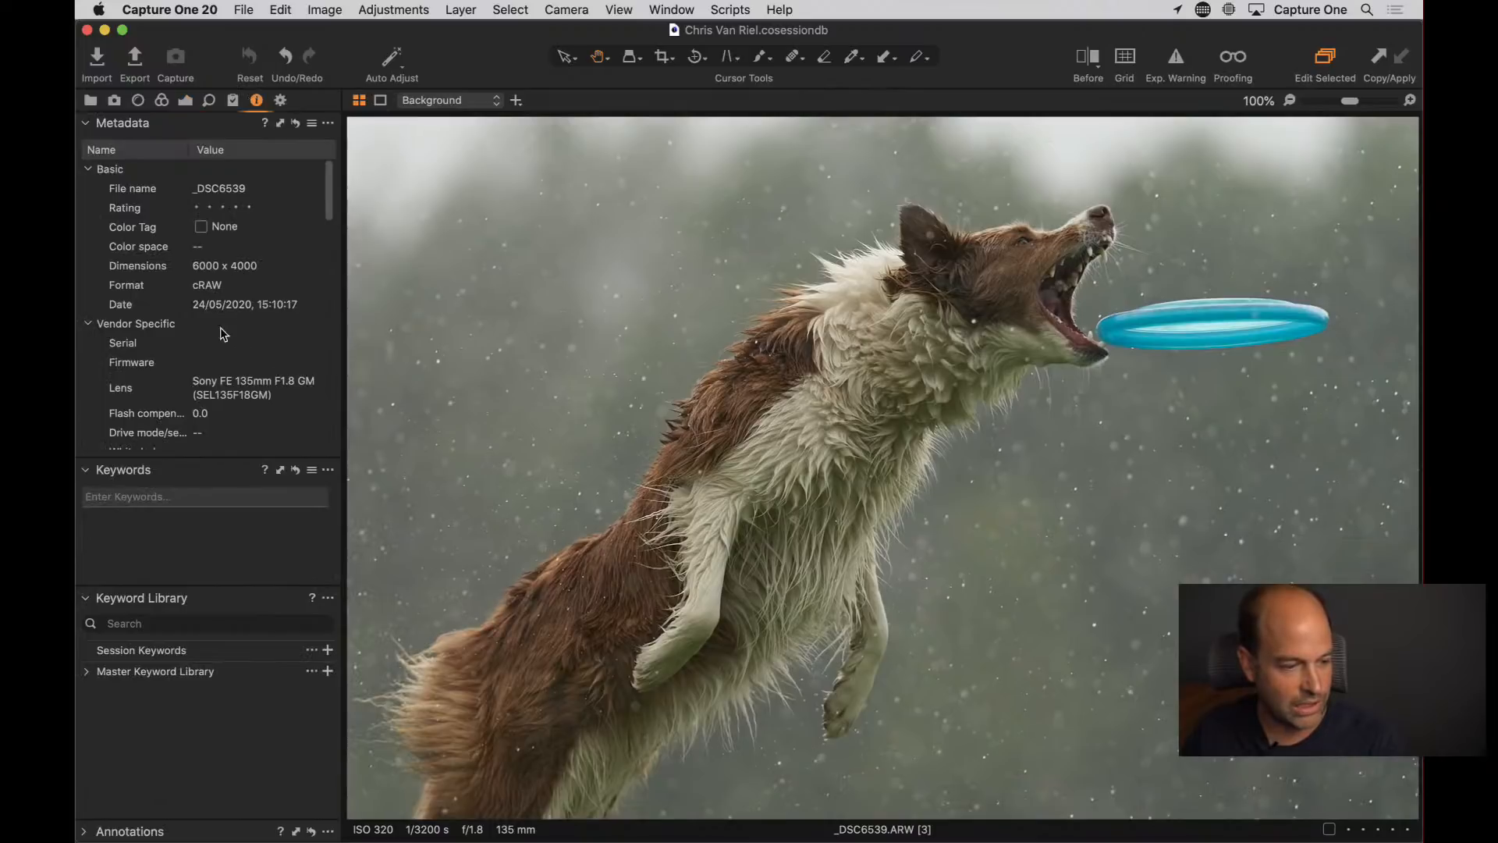
{"action": "scroll", "coordinate": [224, 335], "scroll_direction": "down", "scroll_amount": 10}
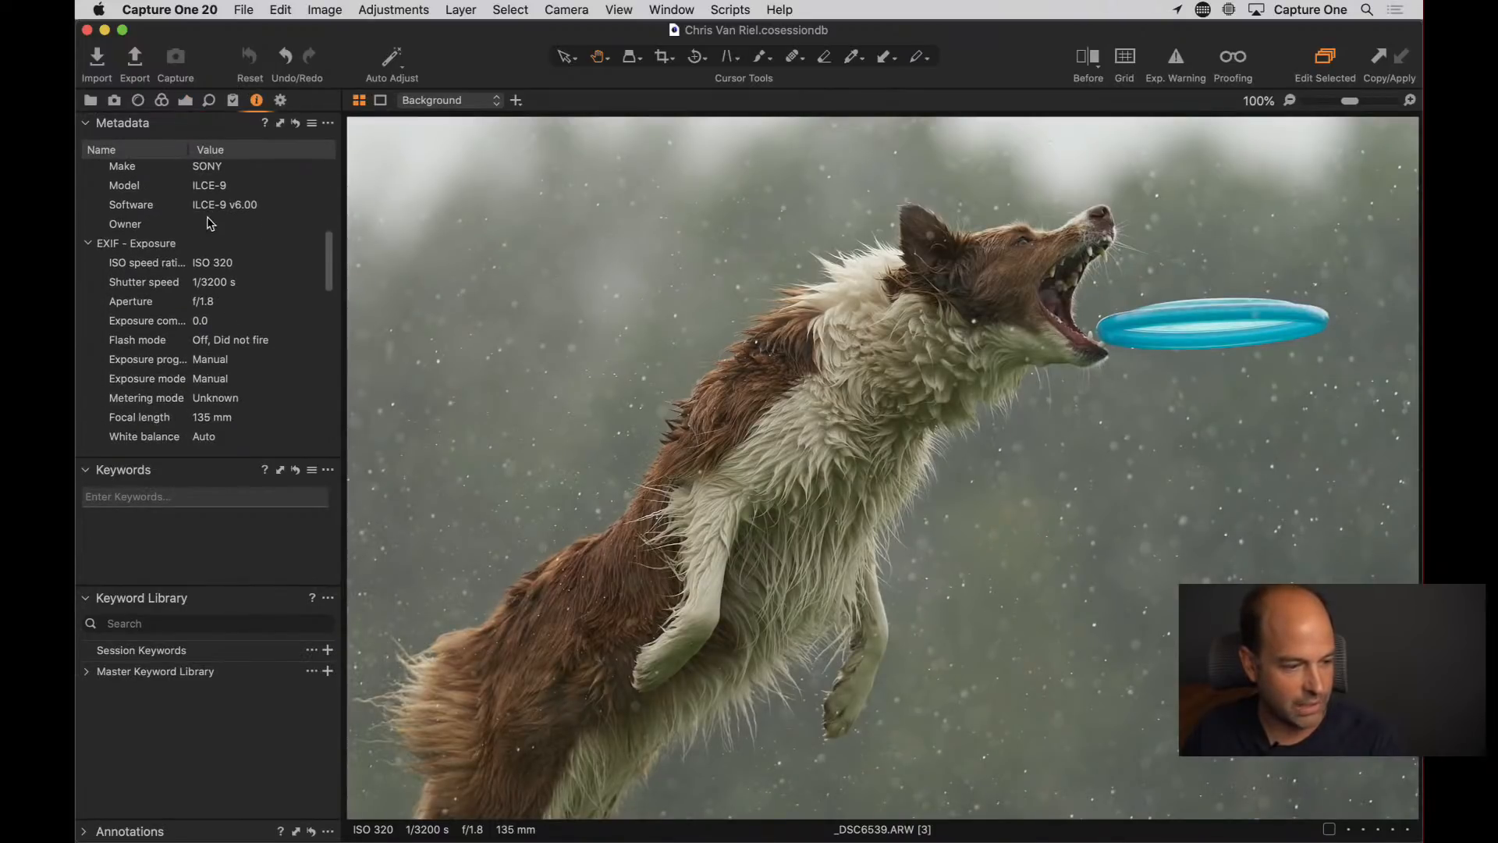
{"action": "scroll", "coordinate": [230, 202], "scroll_direction": "up", "scroll_amount": 10}
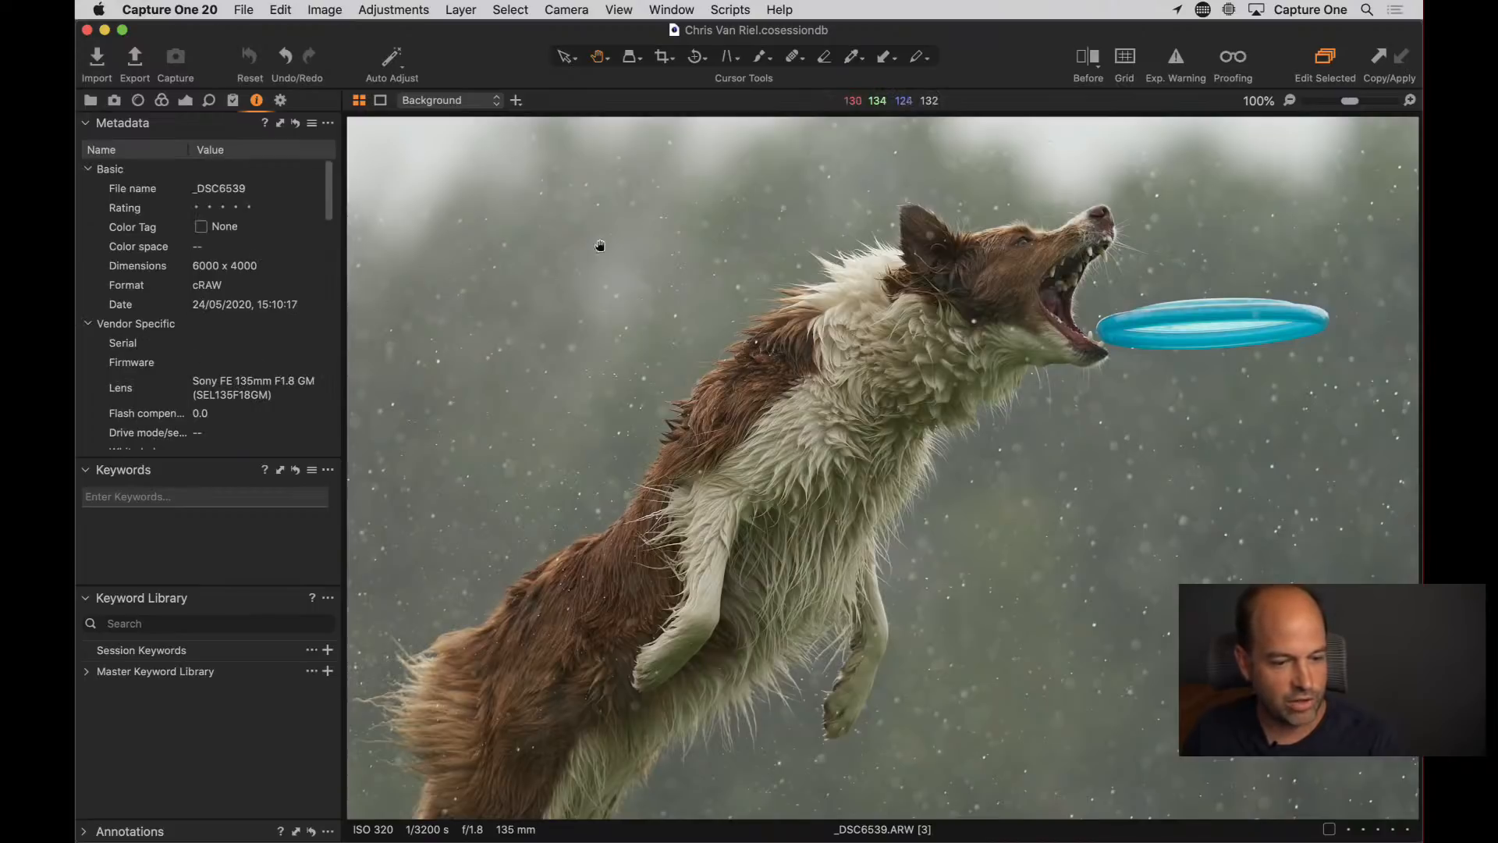
{"action": "left_click", "coordinate": [186, 101]}
{"action": "key", "text": "super+0"}
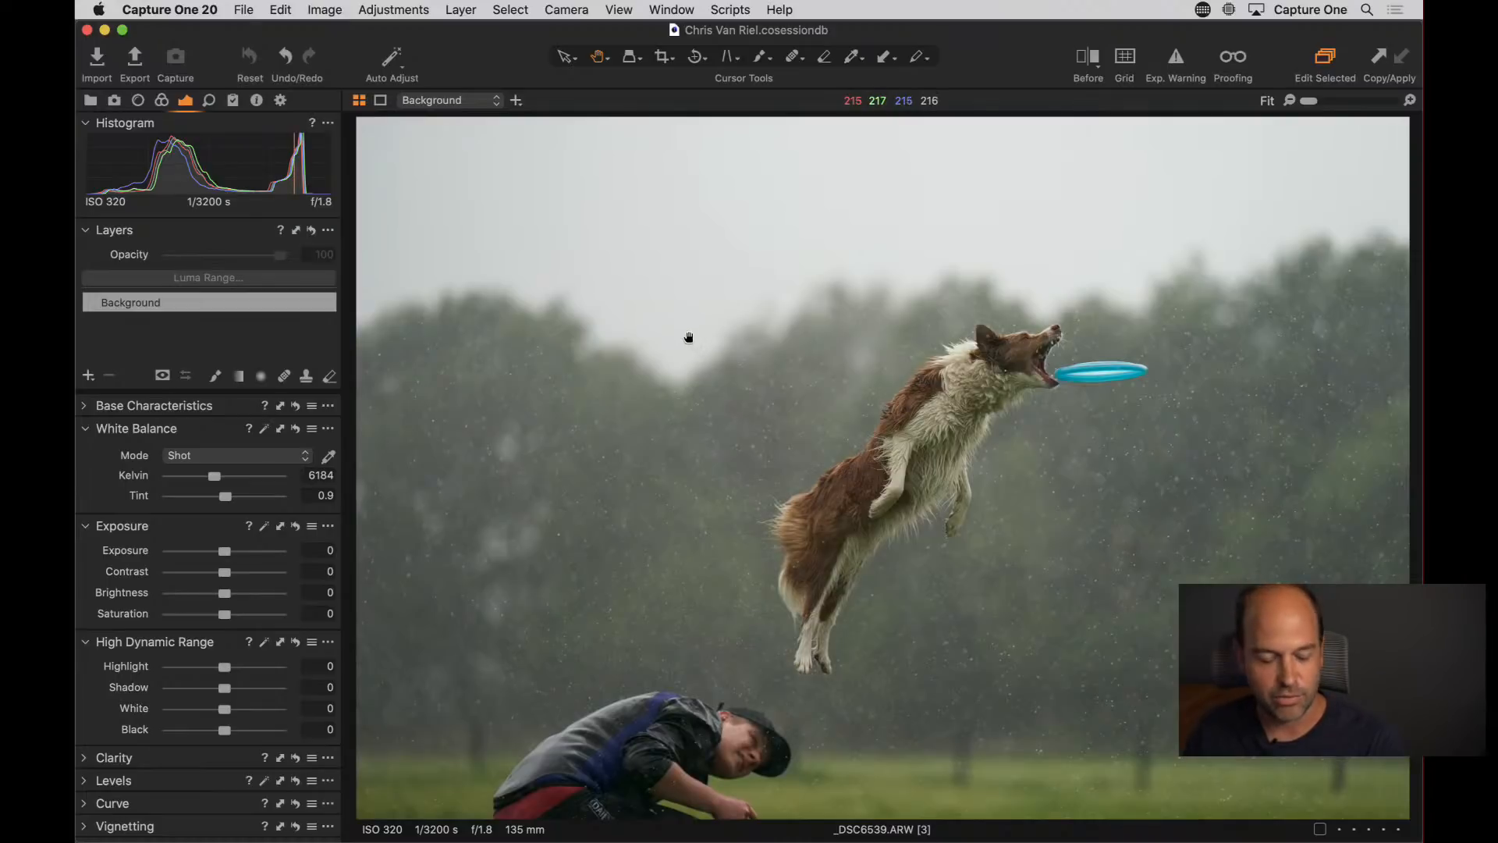
Set the Layers tool to Medium Size and enlarge the clone brush
{"action": "left_click", "coordinate": [328, 231]}
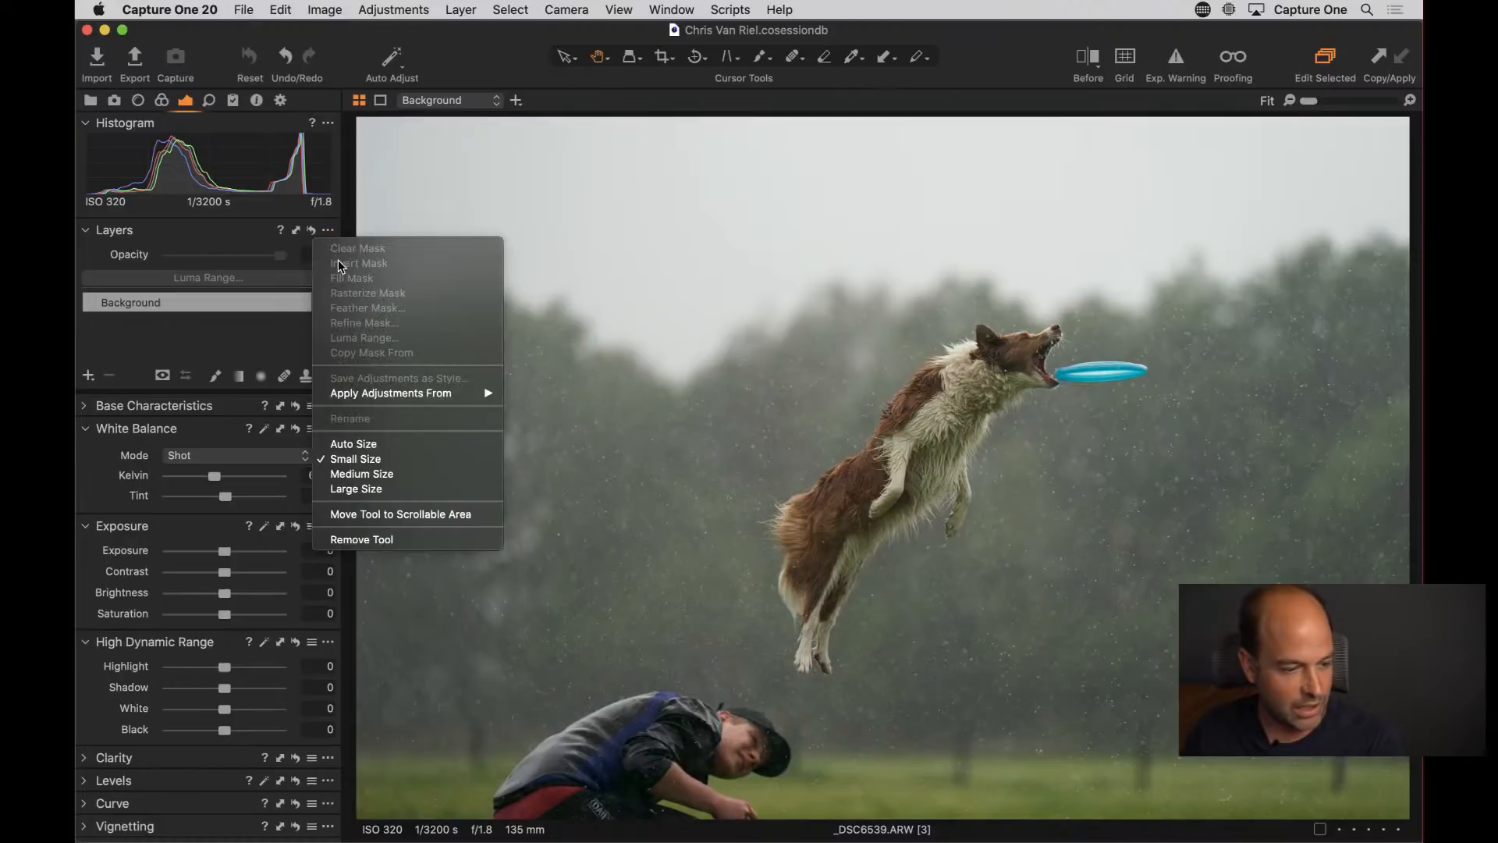
{"action": "left_click", "coordinate": [355, 474]}
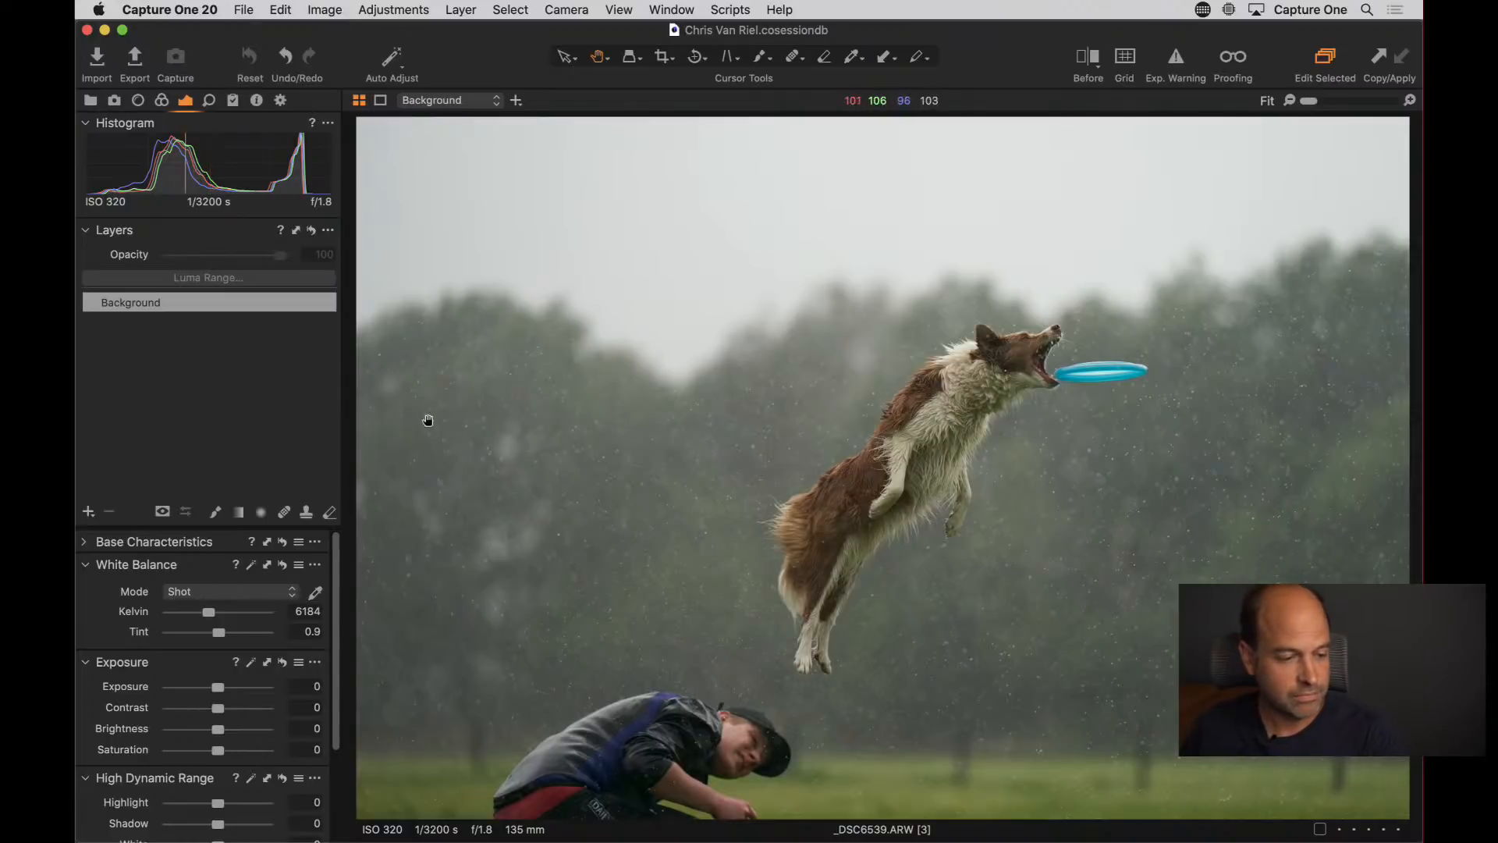
{"action": "left_click", "coordinate": [304, 513]}
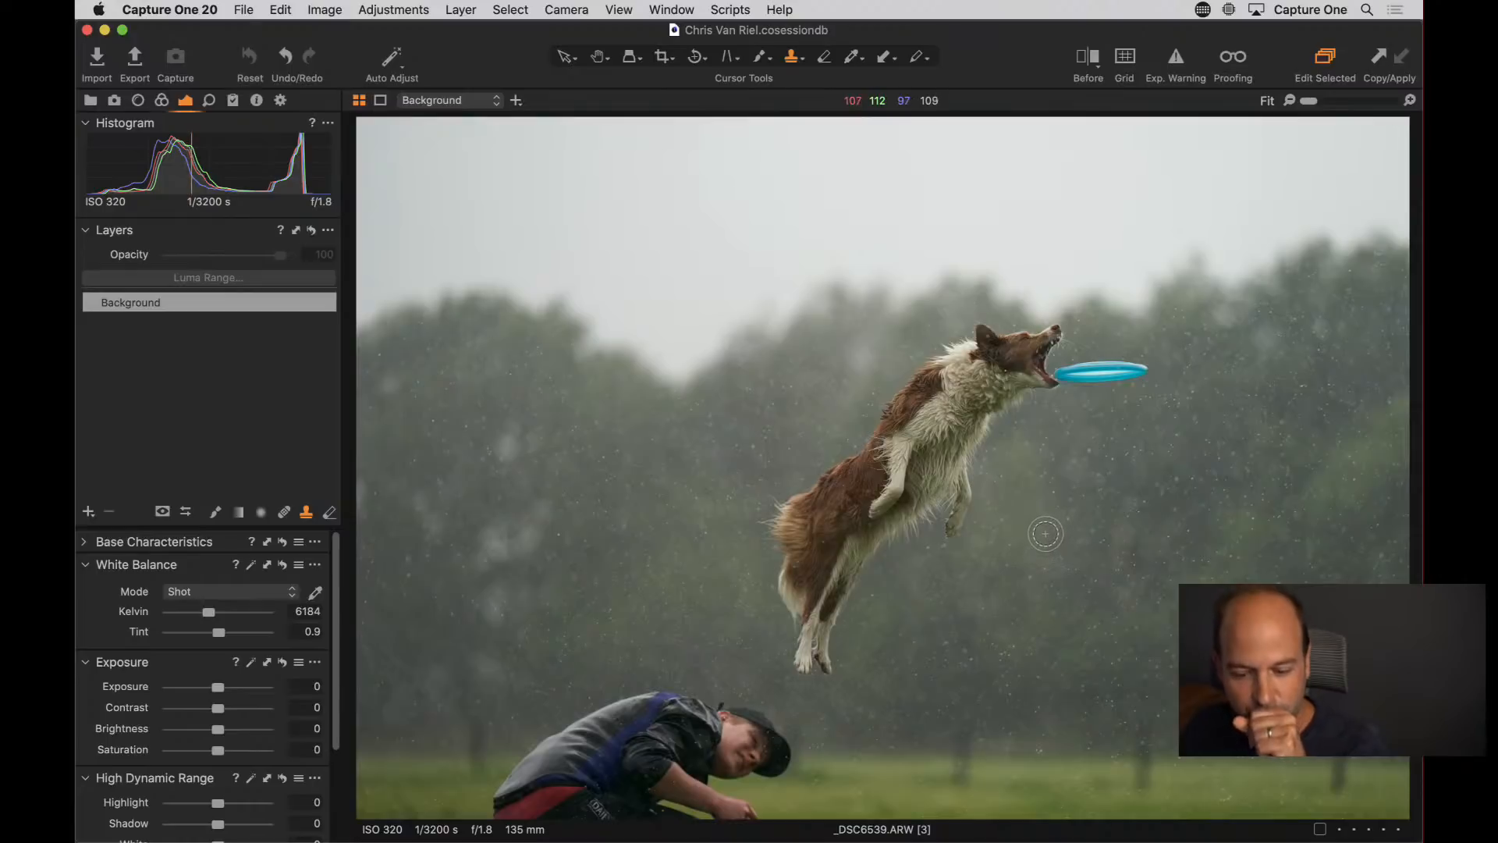
{"action": "right_click", "coordinate": [1083, 607]}
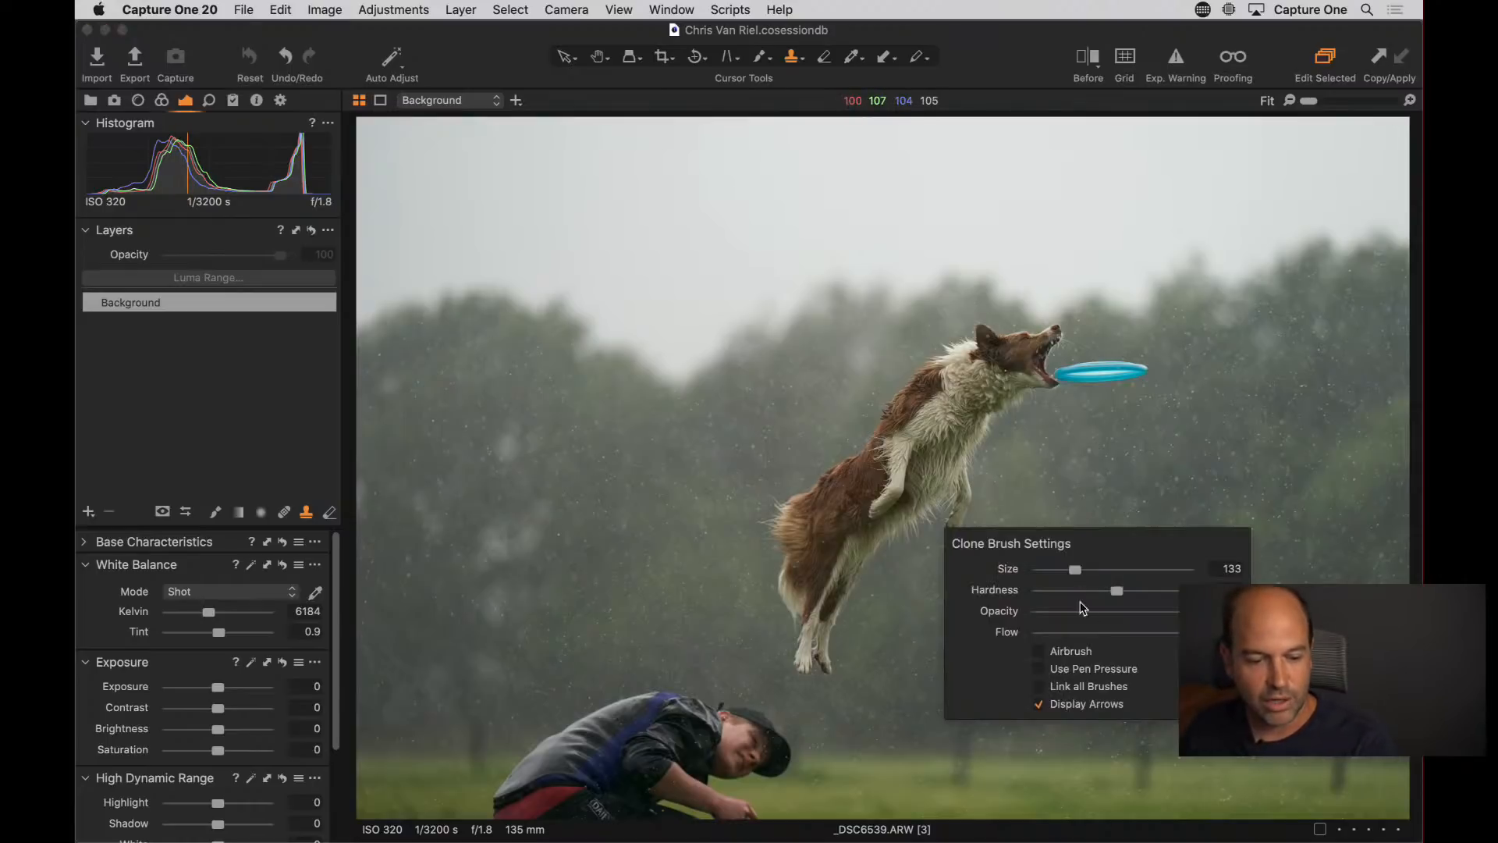
{"action": "mouse_move", "coordinate": [1075, 570]}
{"action": "left_mouse_down"}
{"action": "mouse_move", "coordinate": [1111, 590]}
{"action": "mouse_move", "coordinate": [1018, 591]}
{"action": "mouse_move", "coordinate": [1122, 570]}
{"action": "mouse_move", "coordinate": [1094, 569]}
{"action": "left_mouse_up"}
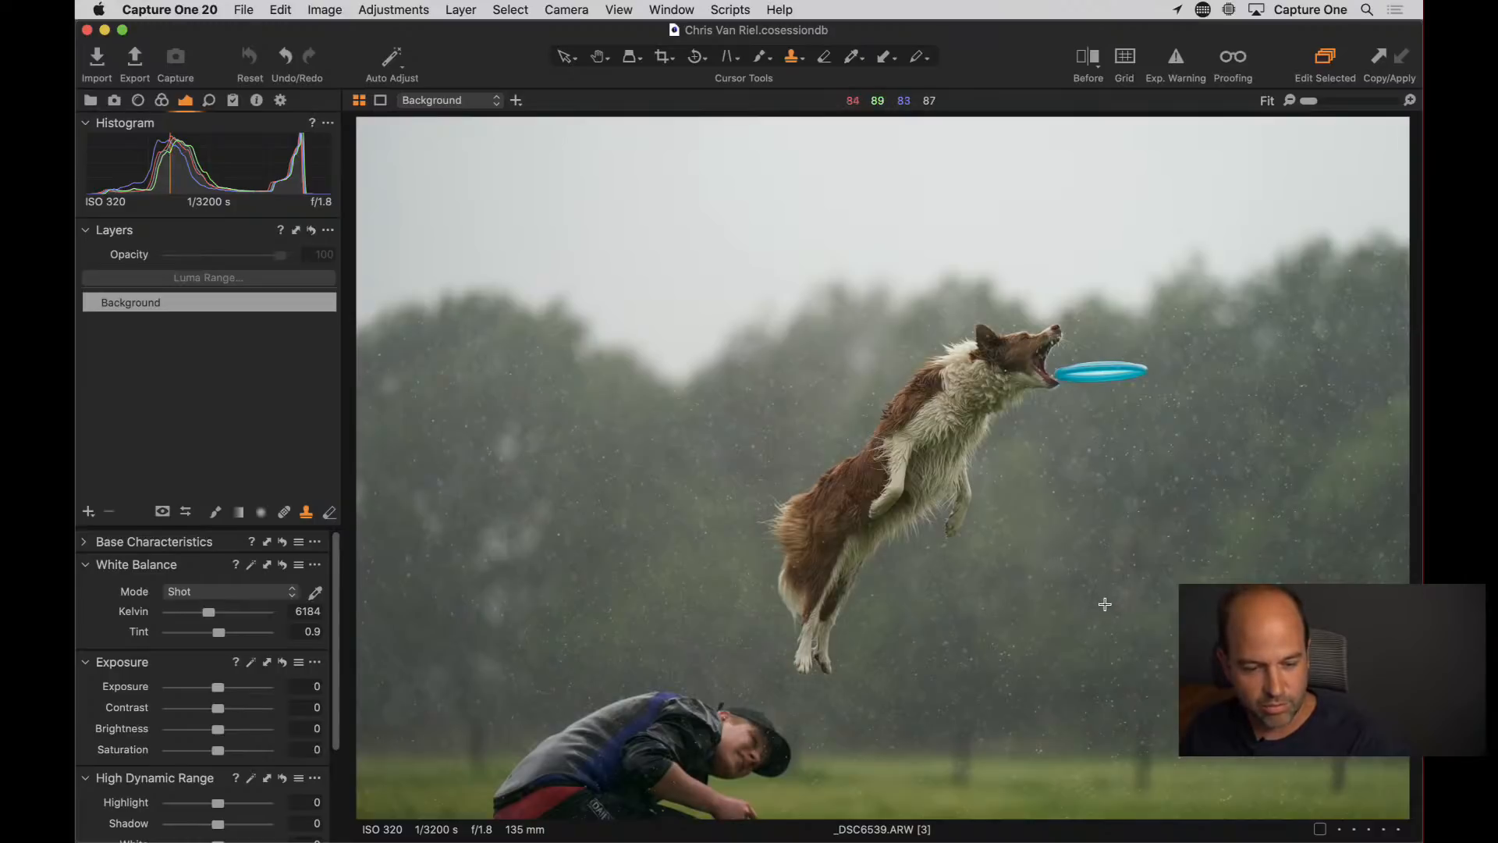
Clone dark foliage over the bright sky above the dog, using two source points in the tree background below the frisbee
{"action": "left_click", "coordinate": [1105, 604]}
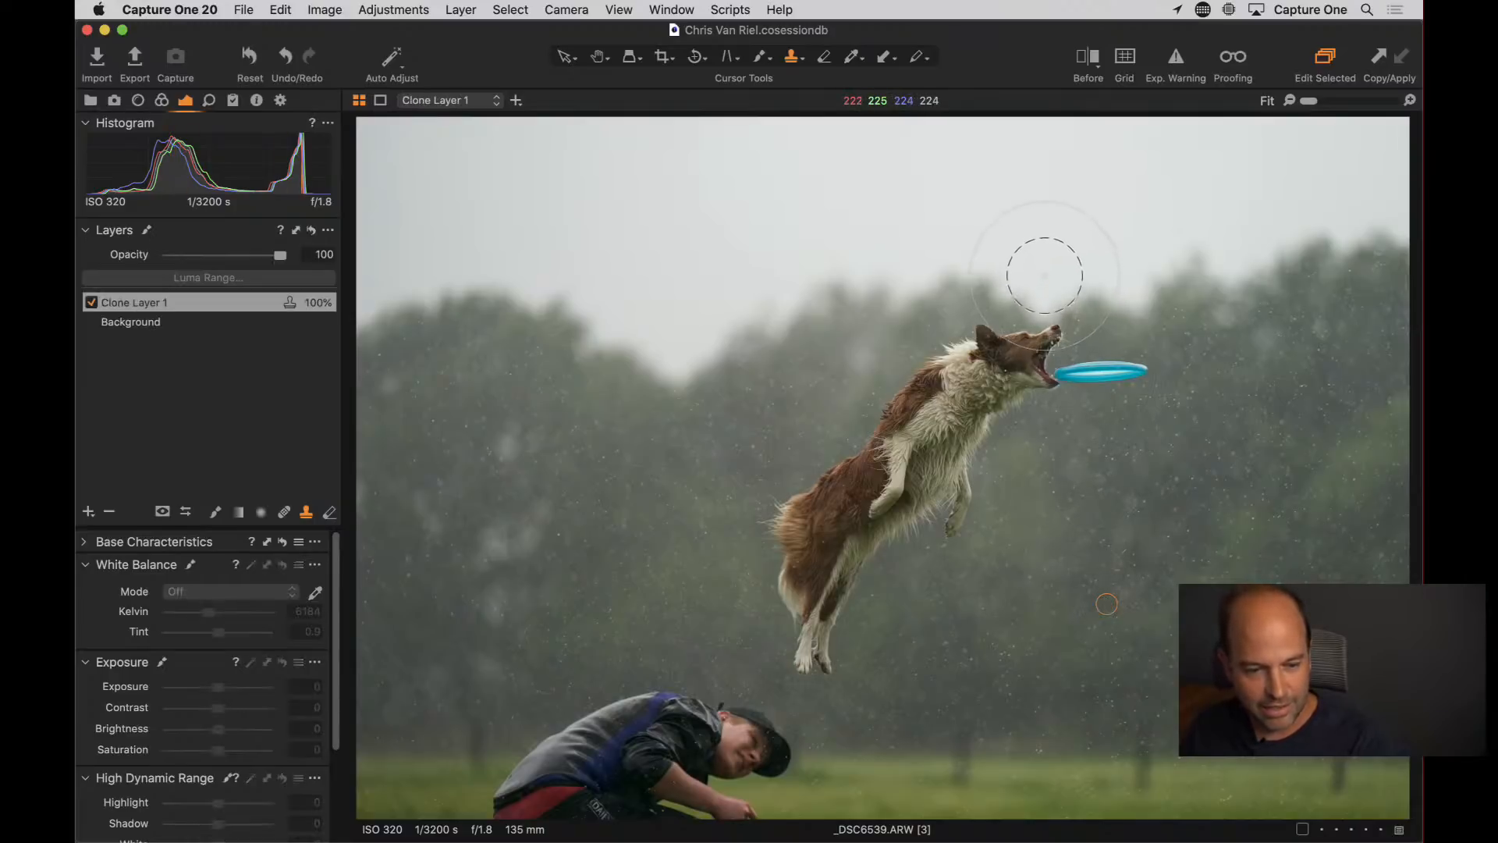
{"action": "mouse_move", "coordinate": [1044, 274]}
{"action": "left_mouse_down"}
{"action": "mouse_move", "coordinate": [925, 252]}
{"action": "mouse_move", "coordinate": [894, 286]}
{"action": "mouse_move", "coordinate": [881, 257]}
{"action": "mouse_move", "coordinate": [834, 228]}
{"action": "mouse_move", "coordinate": [983, 211]}
{"action": "mouse_move", "coordinate": [1081, 265]}
{"action": "mouse_move", "coordinate": [924, 208]}
{"action": "mouse_move", "coordinate": [957, 209]}
{"action": "mouse_move", "coordinate": [842, 195]}
{"action": "mouse_move", "coordinate": [869, 208]}
{"action": "left_mouse_up"}
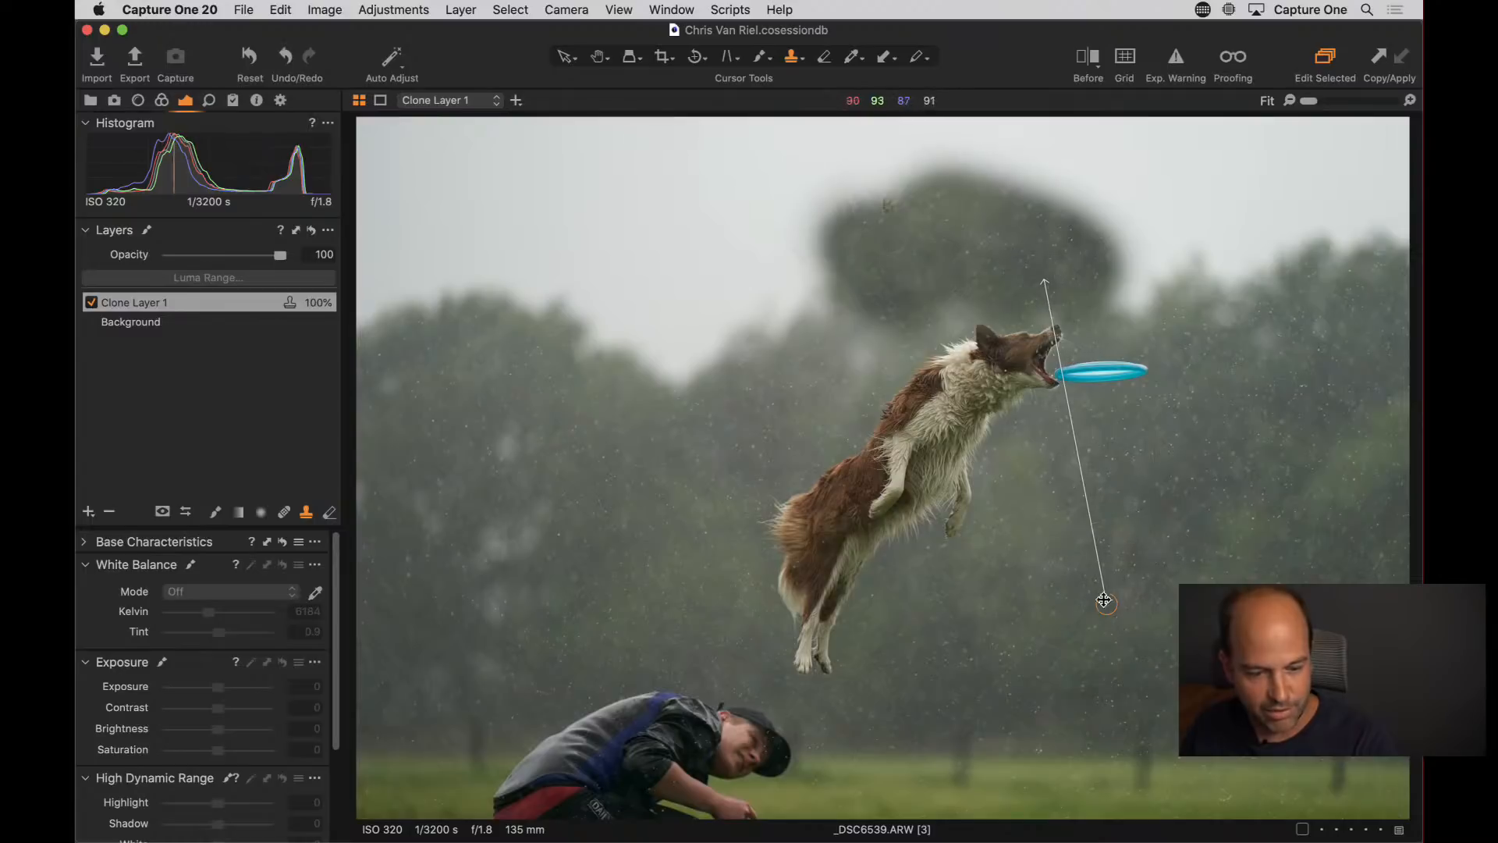
{"action": "left_click_drag", "start_coordinate": [1104, 600], "coordinate": [1139, 635]}
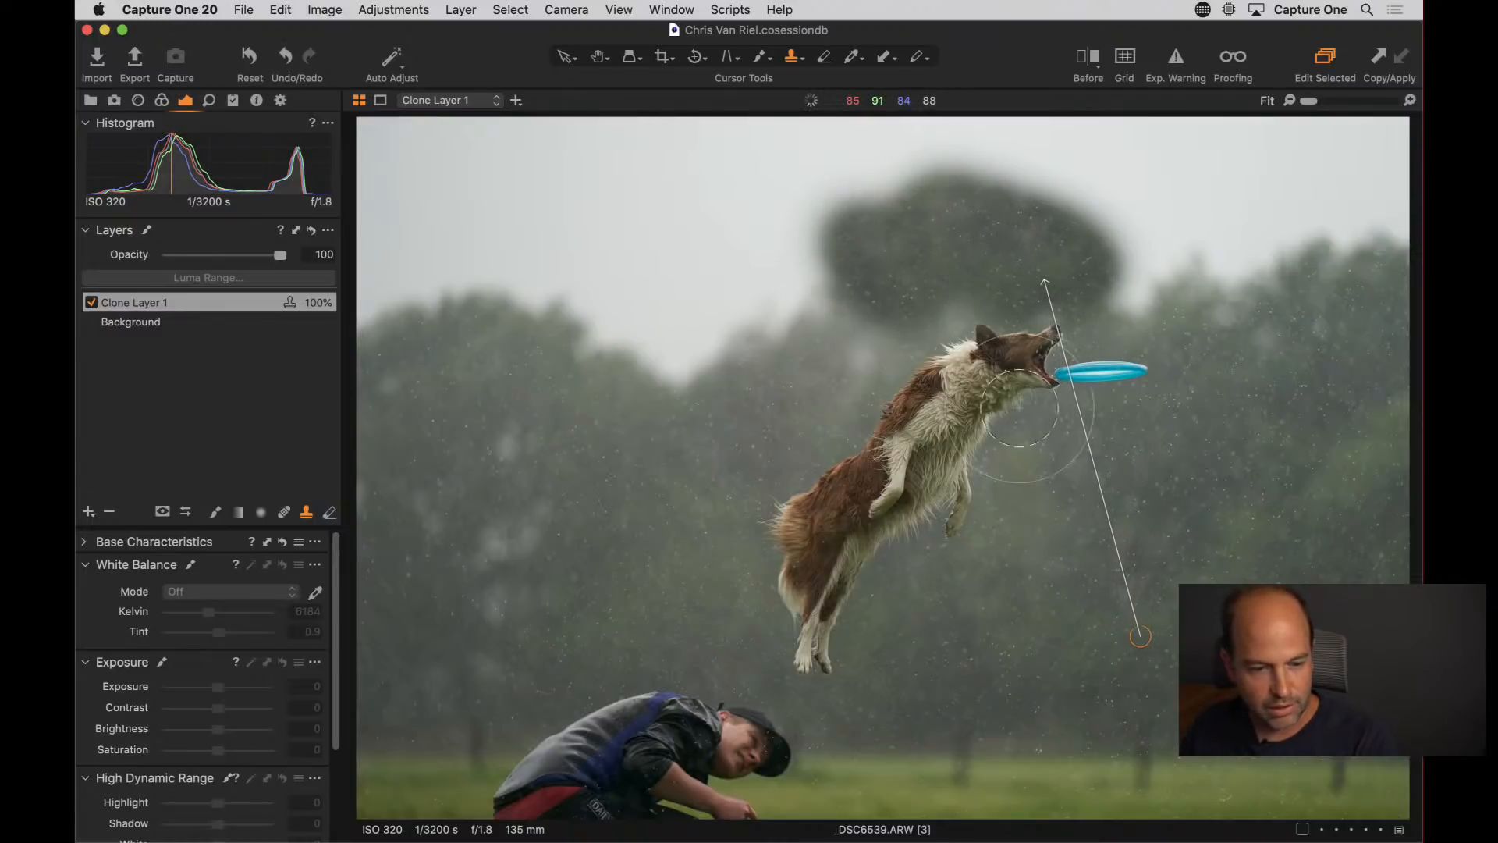
{"action": "mouse_move", "coordinate": [894, 195]}
{"action": "left_mouse_down"}
{"action": "mouse_move", "coordinate": [1079, 195]}
{"action": "mouse_move", "coordinate": [1154, 274]}
{"action": "mouse_move", "coordinate": [1136, 283]}
{"action": "mouse_move", "coordinate": [1088, 234]}
{"action": "left_mouse_up"}
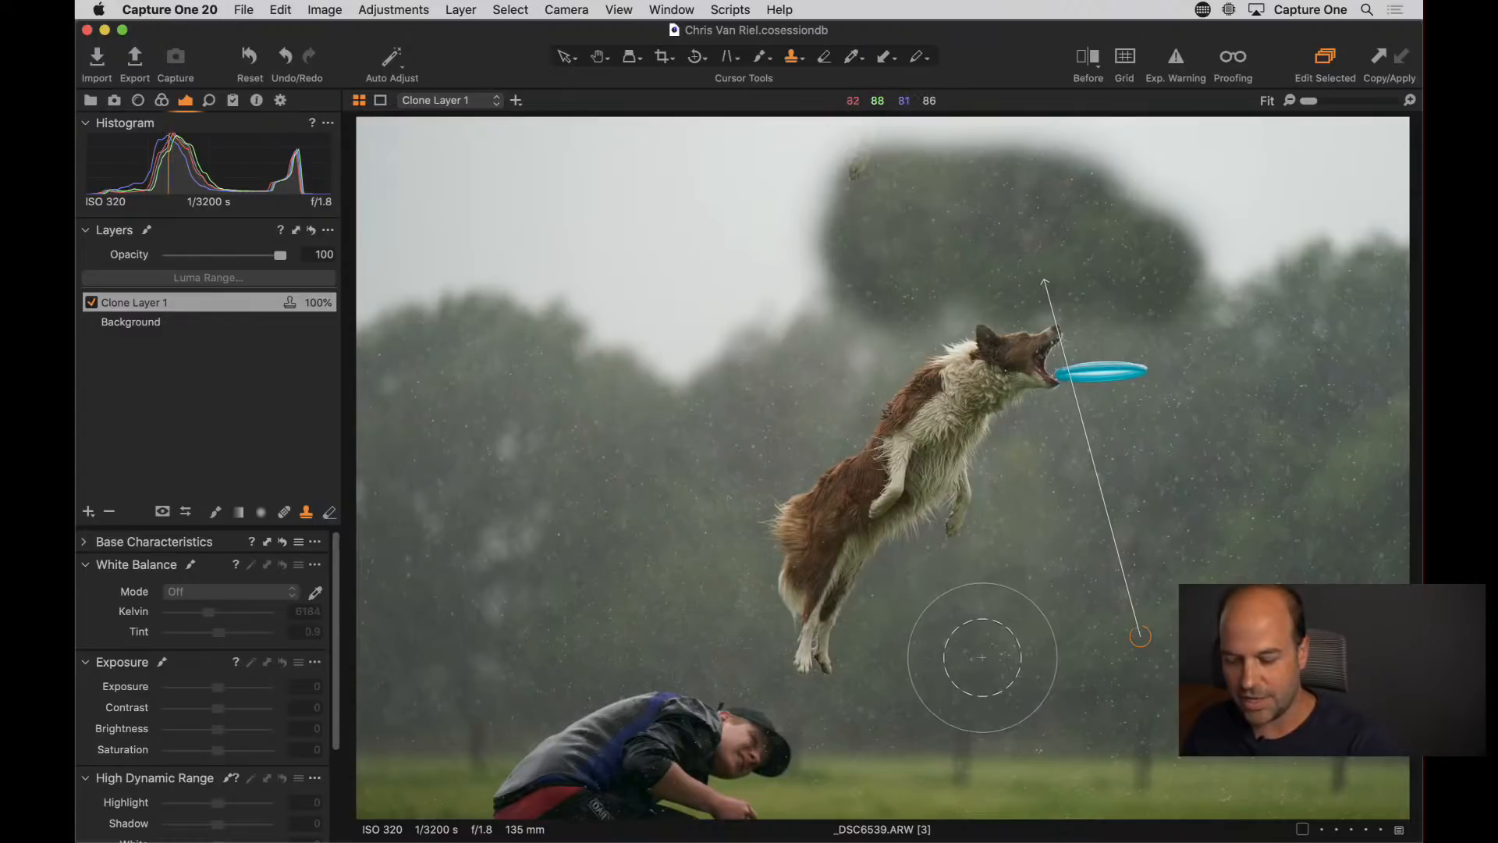
{"action": "left_click", "coordinate": [977, 667], "text": "alt"}
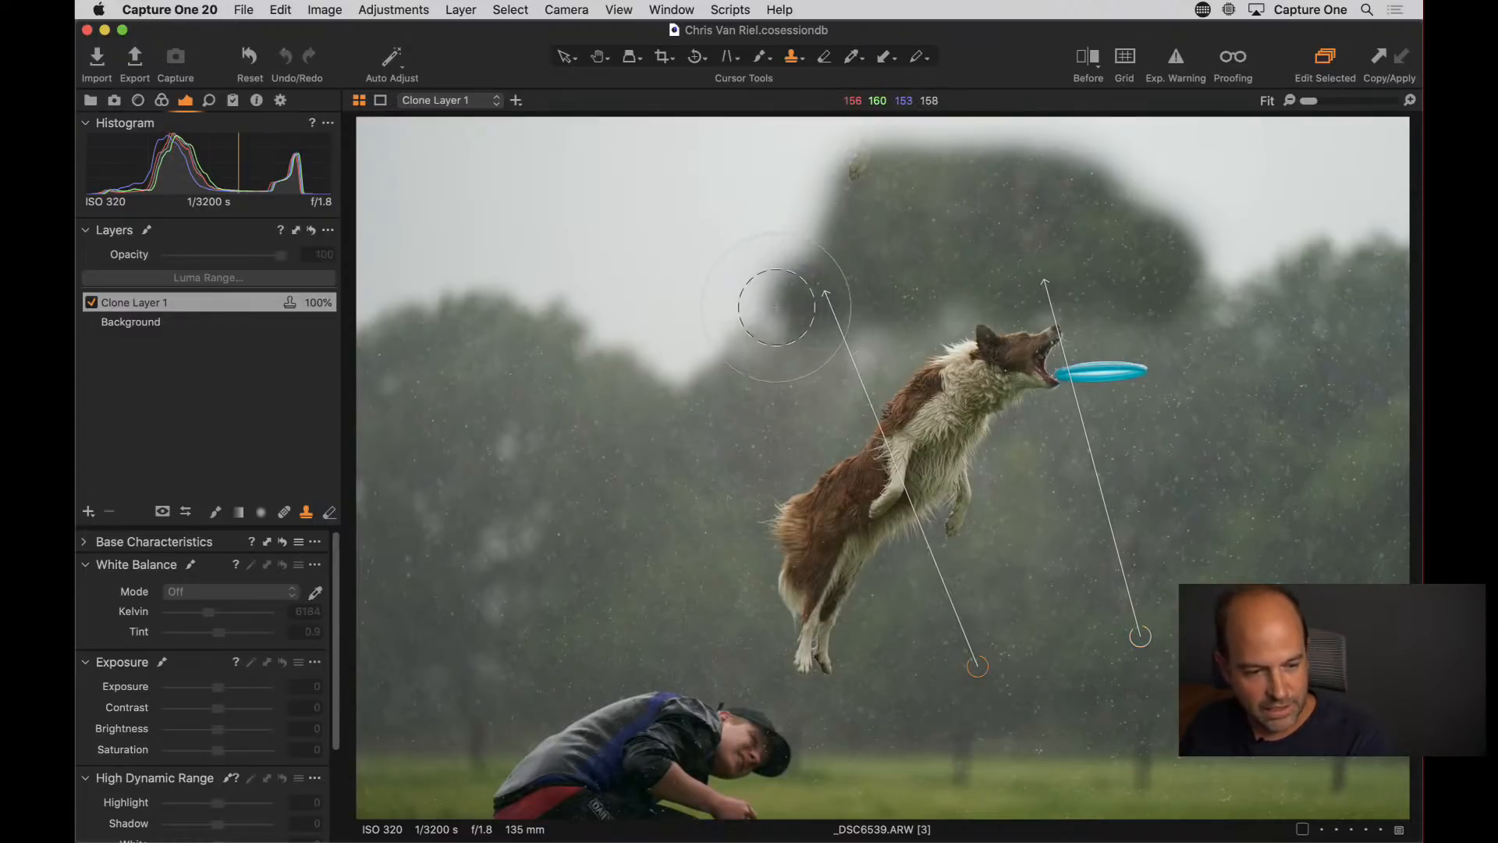
{"action": "mouse_move", "coordinate": [777, 306]}
{"action": "left_mouse_down"}
{"action": "mouse_move", "coordinate": [737, 272]}
{"action": "mouse_move", "coordinate": [809, 216]}
{"action": "mouse_move", "coordinate": [809, 190]}
{"action": "mouse_move", "coordinate": [781, 202]}
{"action": "mouse_move", "coordinate": [714, 305]}
{"action": "mouse_move", "coordinate": [713, 269]}
{"action": "left_mouse_up"}
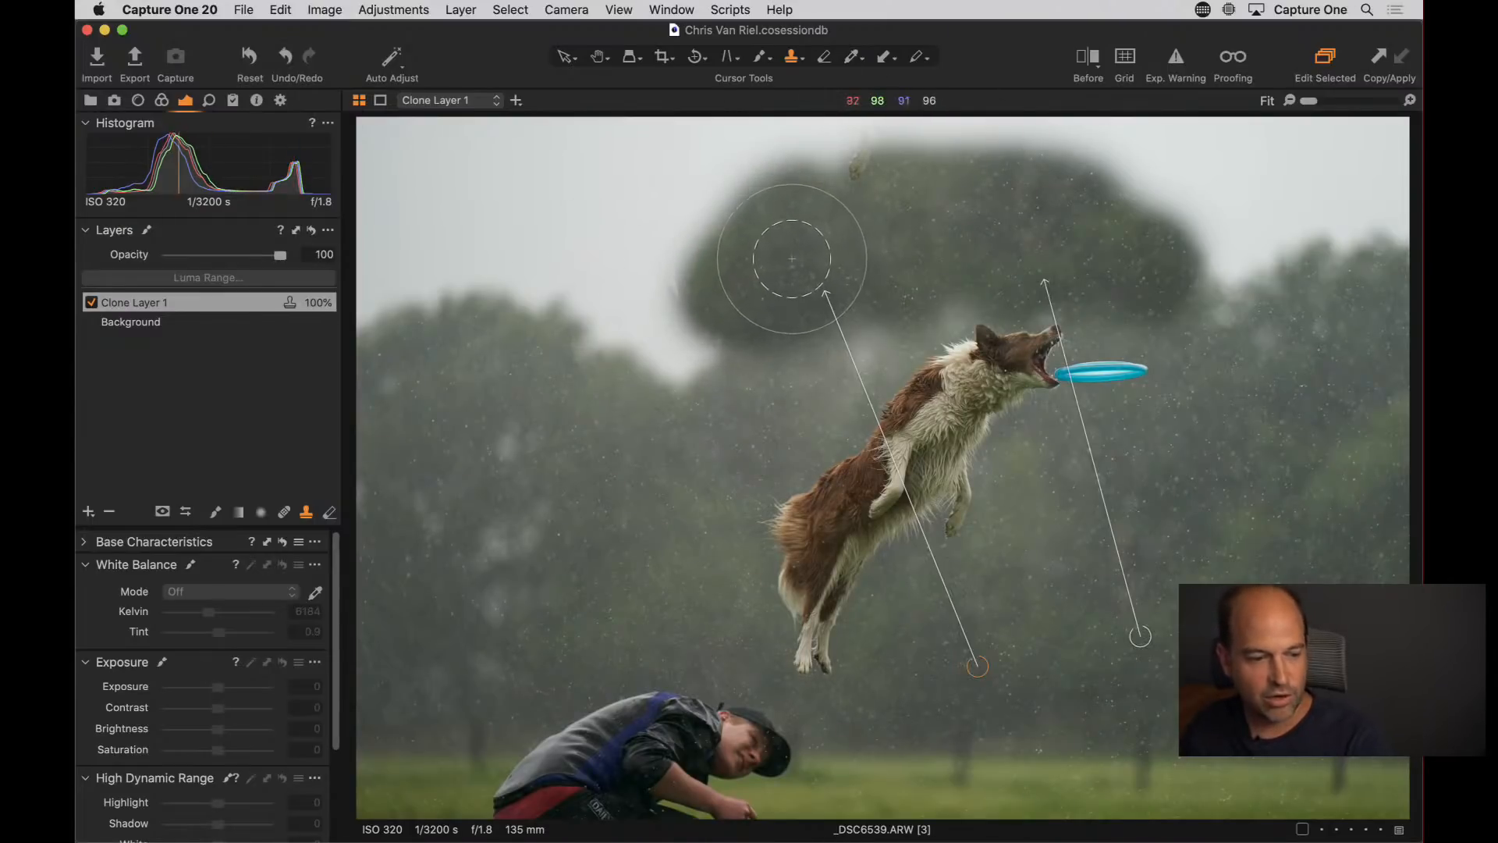
Set the clone layer's opacity to 97 and rename it "Adding trees"
{"action": "left_click_drag", "start_coordinate": [275, 256], "coordinate": [270, 257]}
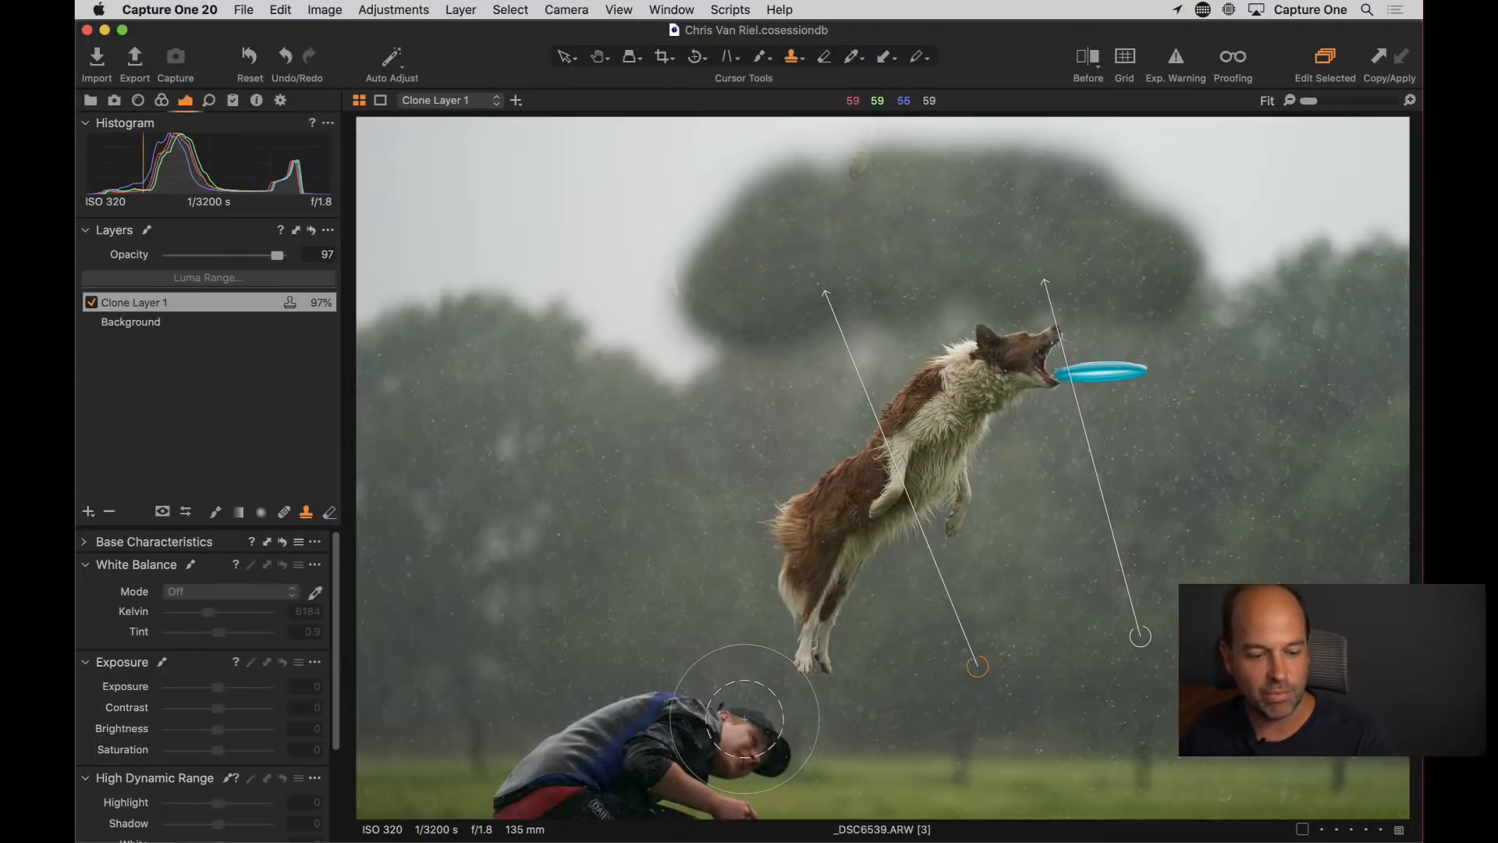
{"action": "double_click", "coordinate": [148, 304]}
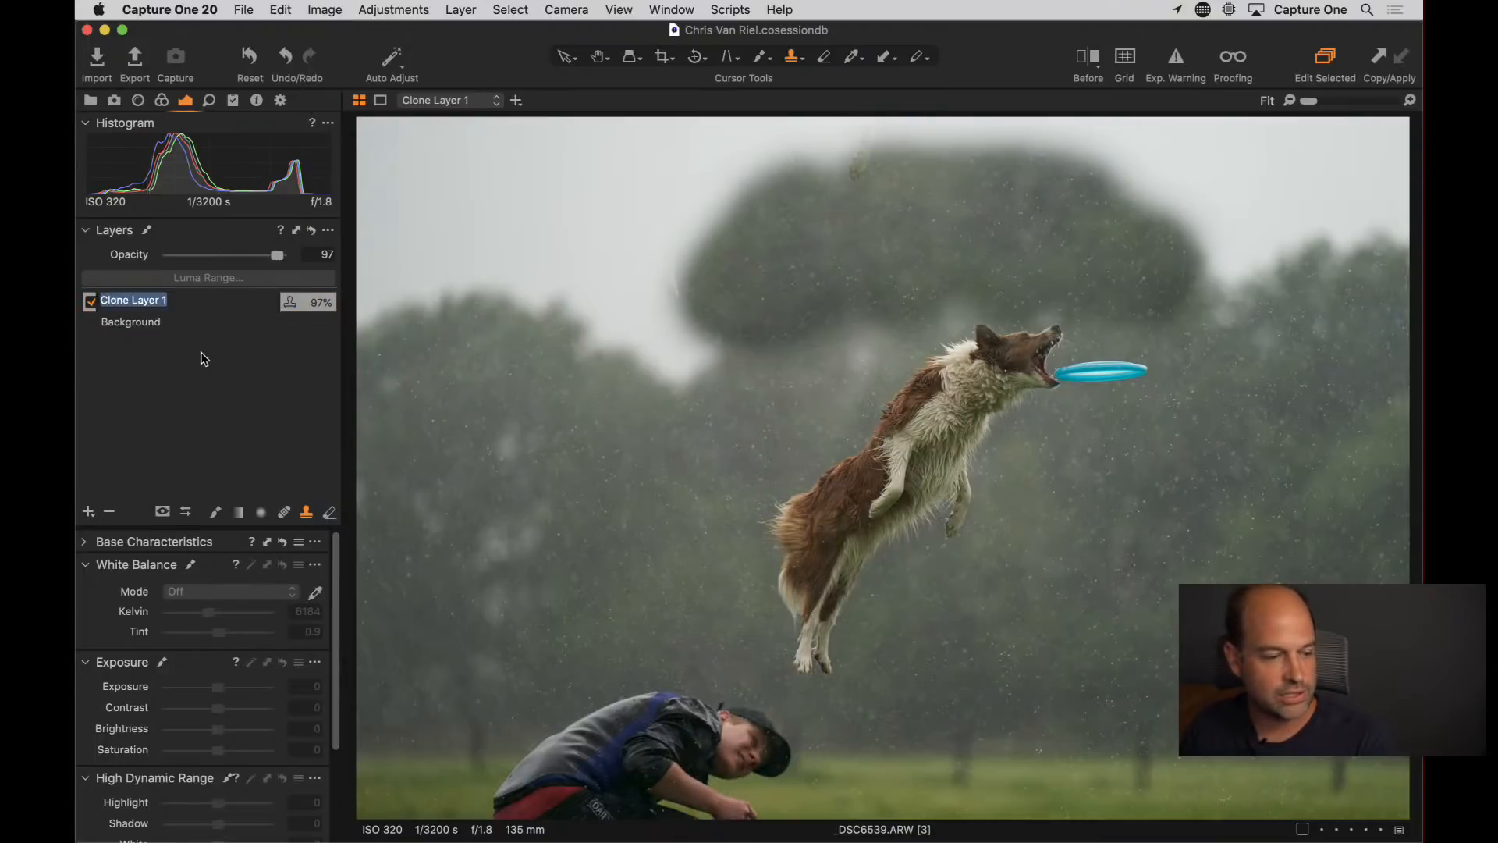
{"action": "type", "text": "Adding trees"}
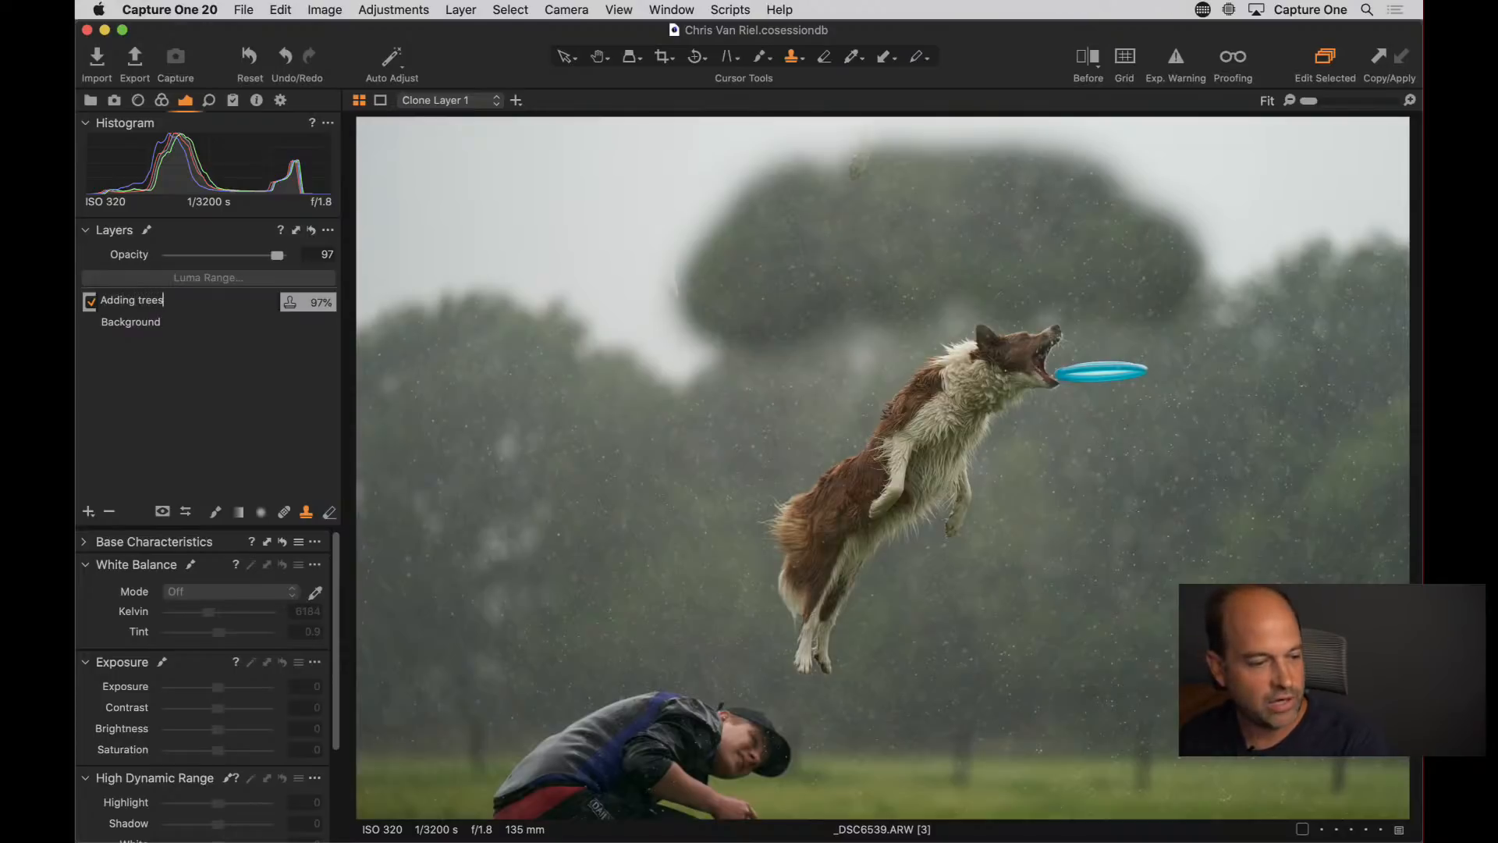
{"action": "key", "text": "Return"}
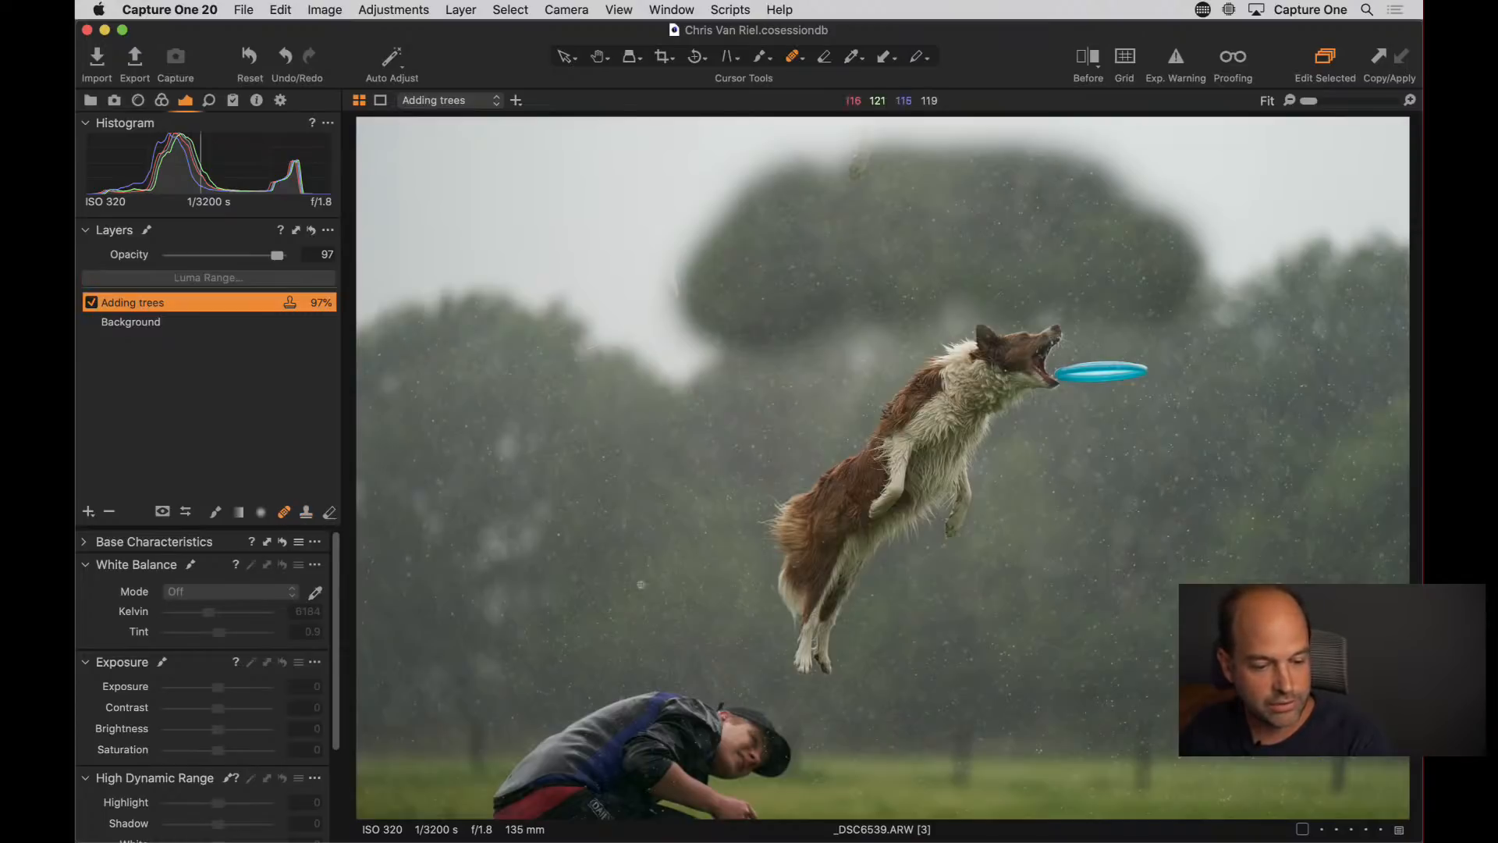
Set the heal brush to size 341 and hardness 32, and heal away the crouching man's head using the background beside him
{"action": "right_click", "coordinate": [869, 691]}
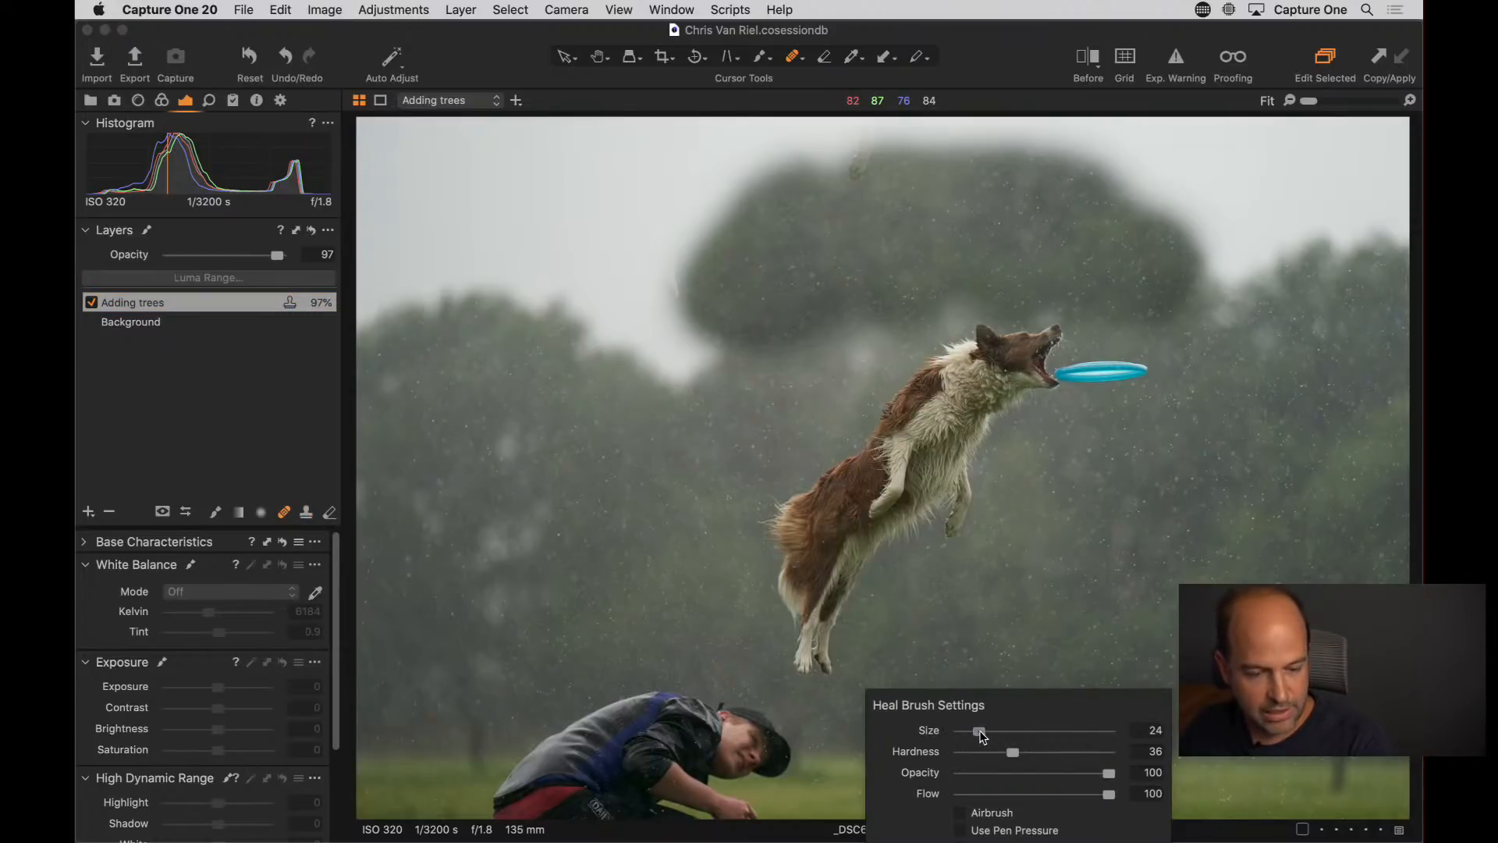
{"action": "left_click_drag", "start_coordinate": [1011, 740], "coordinate": [1011, 731]}
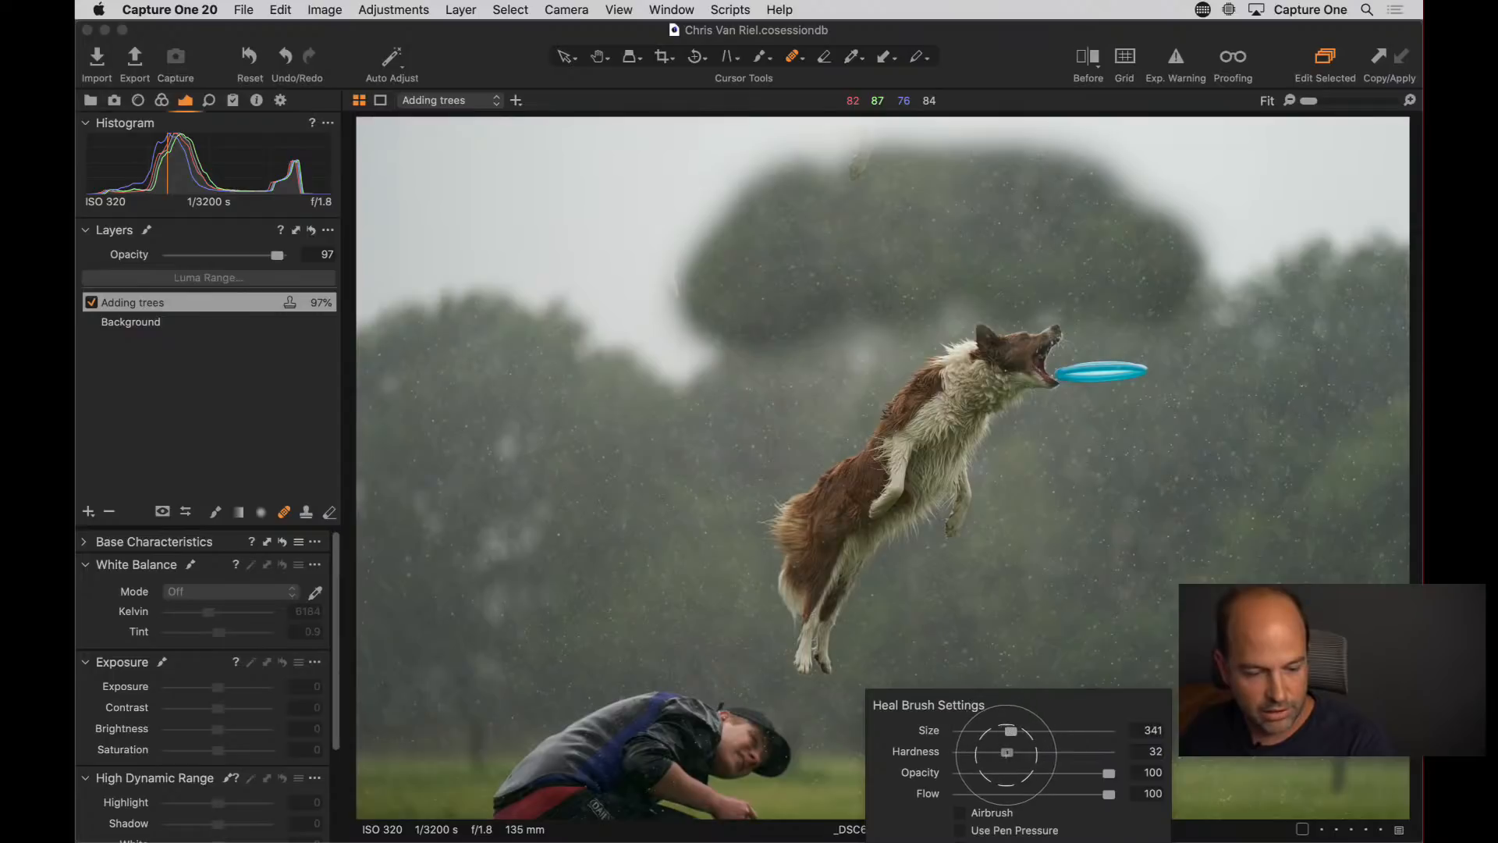
{"action": "mouse_move", "coordinate": [767, 741]}
{"action": "left_mouse_down"}
{"action": "mouse_move", "coordinate": [699, 722]}
{"action": "mouse_move", "coordinate": [769, 751]}
{"action": "mouse_move", "coordinate": [675, 698]}
{"action": "left_mouse_up"}
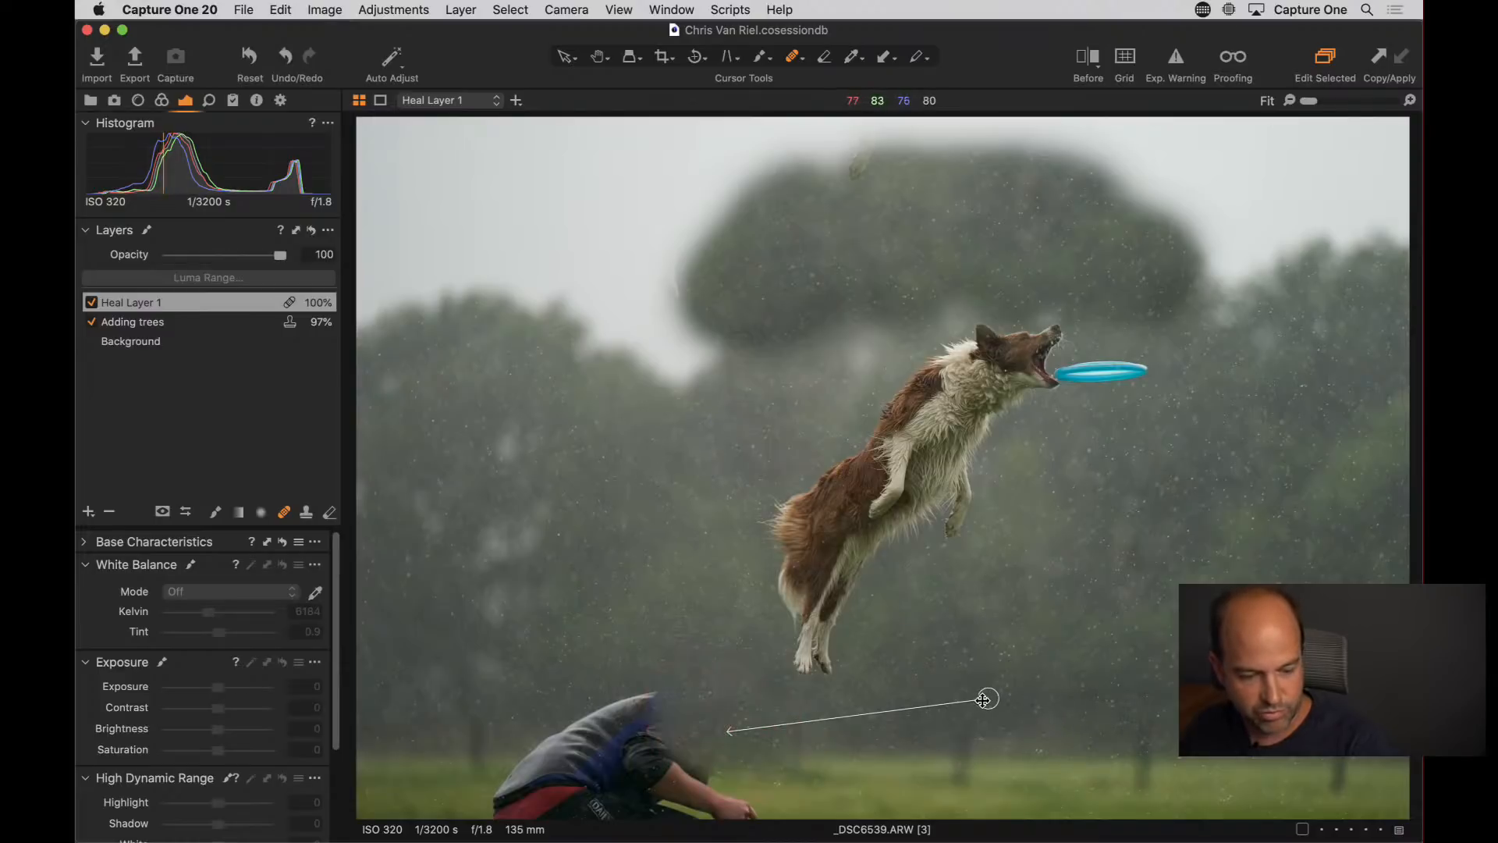
{"action": "left_click", "coordinate": [799, 740]}
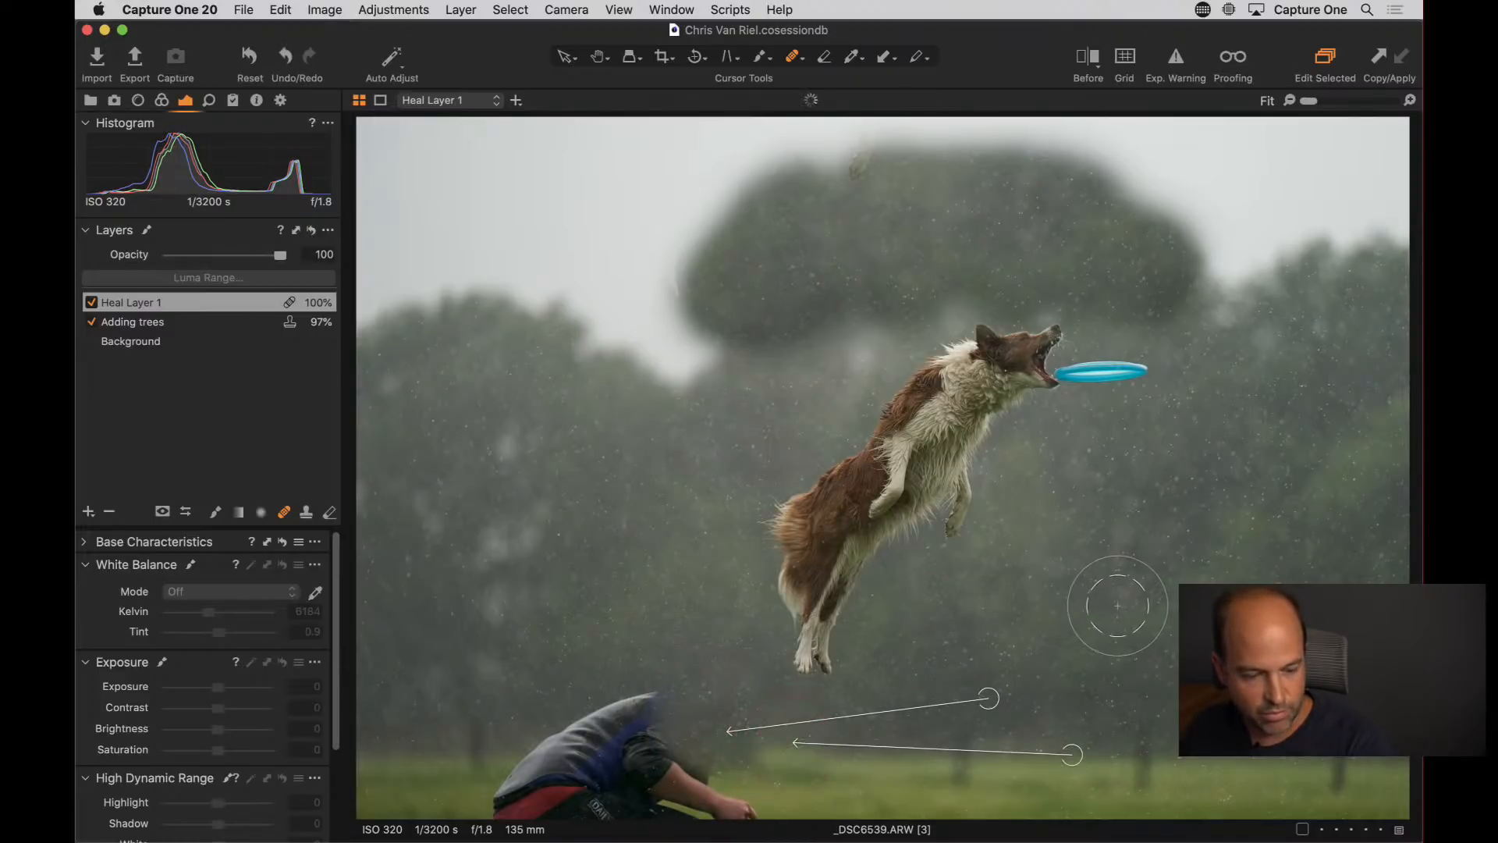
{"action": "left_click_drag", "start_coordinate": [1072, 754], "coordinate": [1074, 733]}
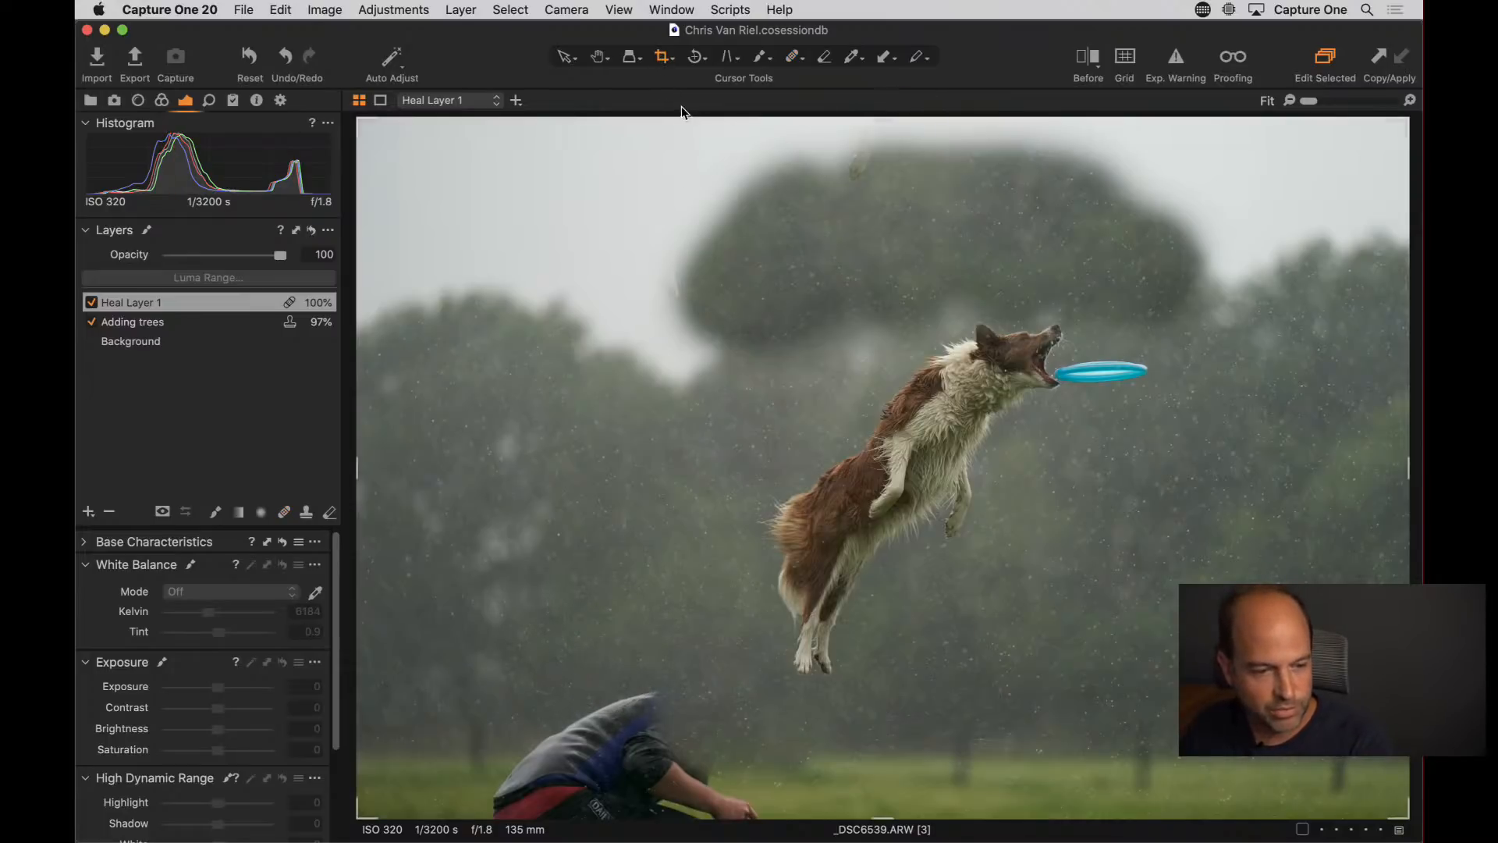
Crop the photo to a square of about 8.7 in around the dog and frisbee, and compare it with the heal layer off and on
{"action": "right_click", "coordinate": [790, 309]}
{"action": "left_click", "coordinate": [780, 248]}
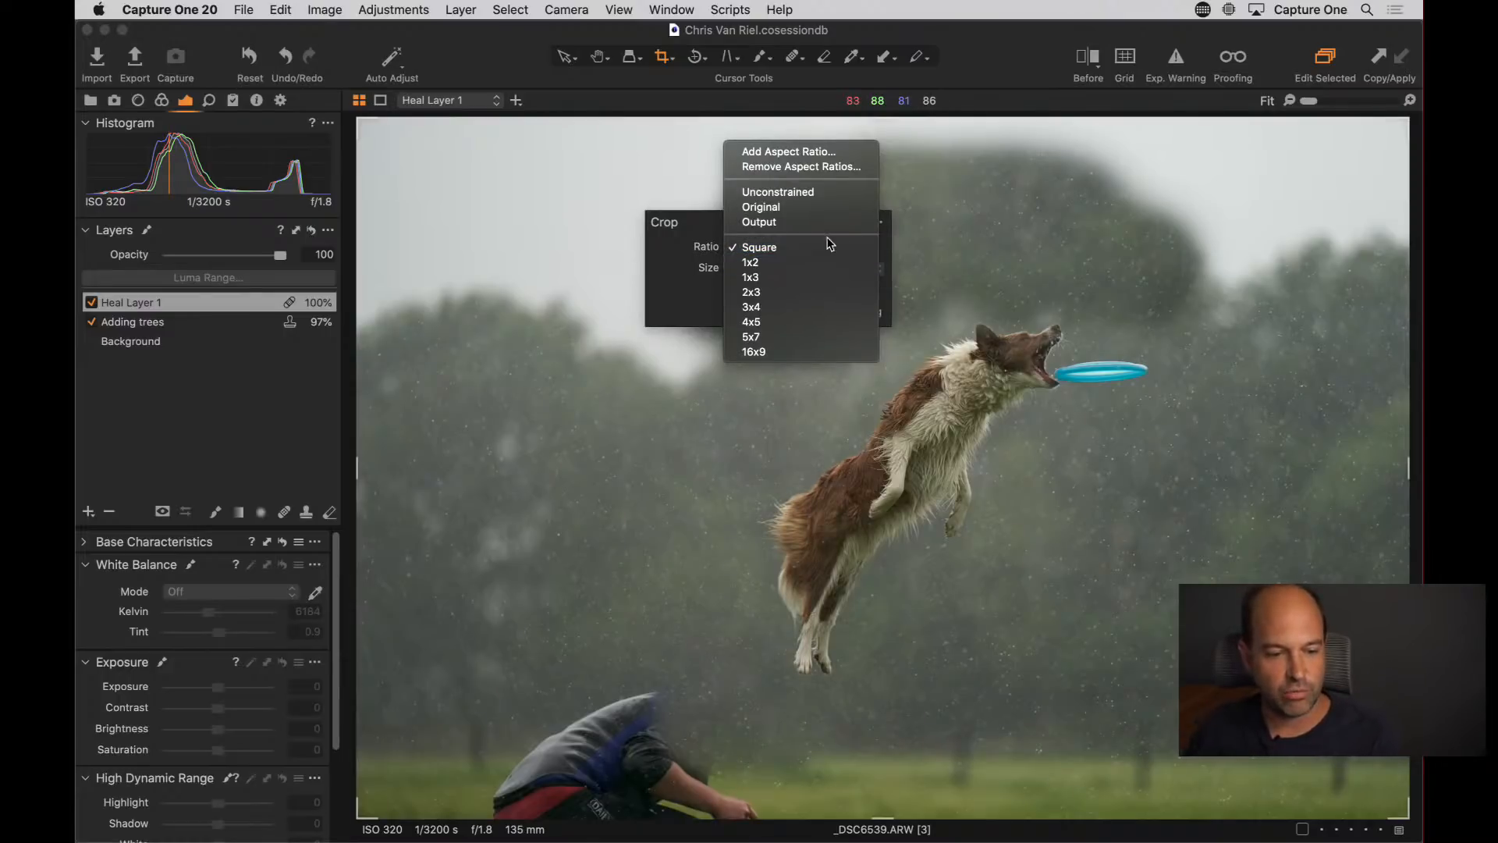
{"action": "left_click", "coordinate": [959, 232]}
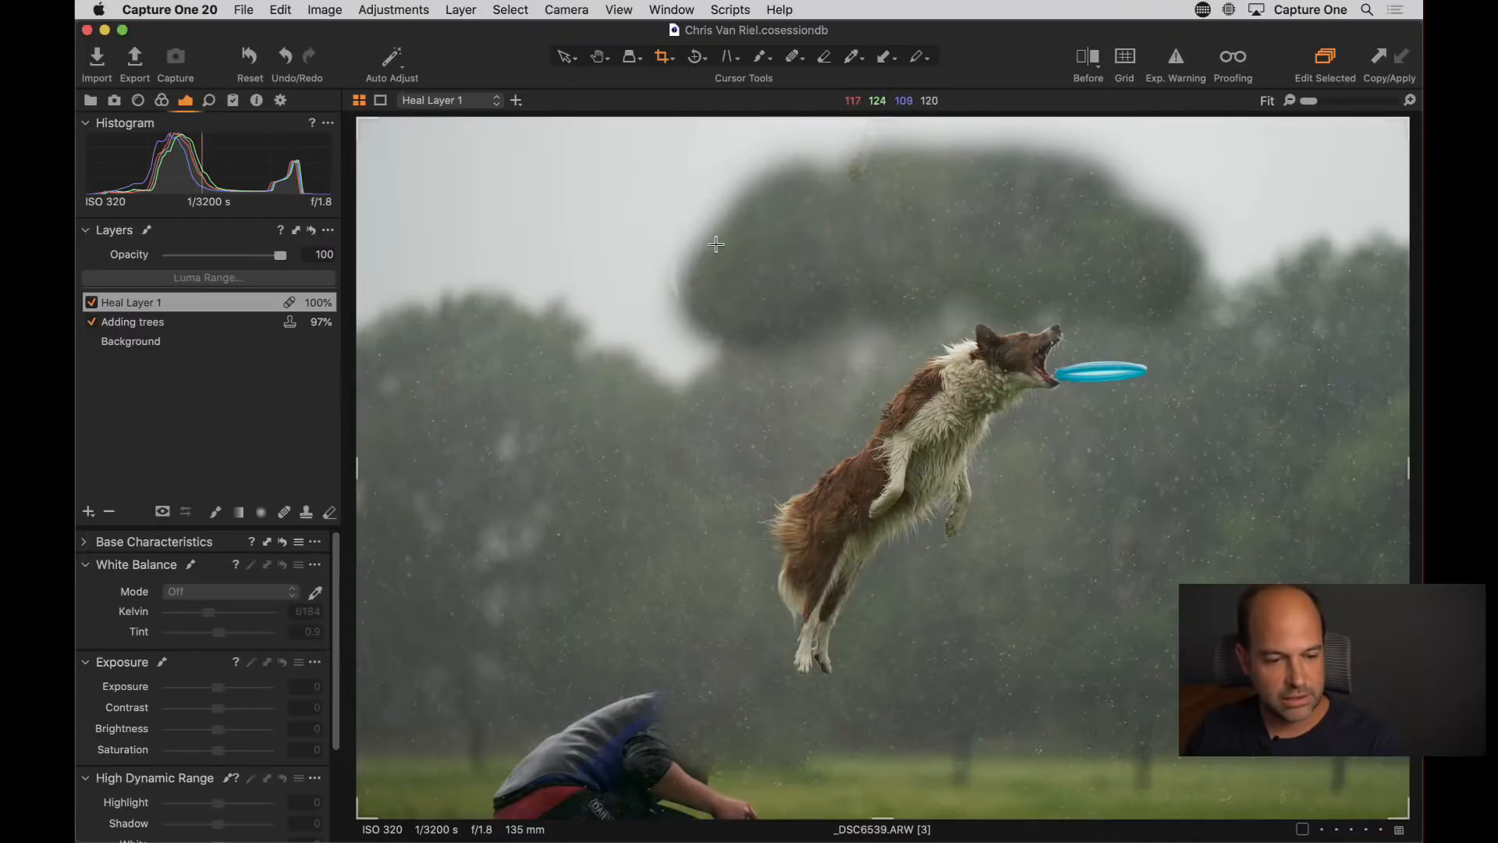
{"action": "left_click_drag", "start_coordinate": [742, 253], "coordinate": [1203, 714]}
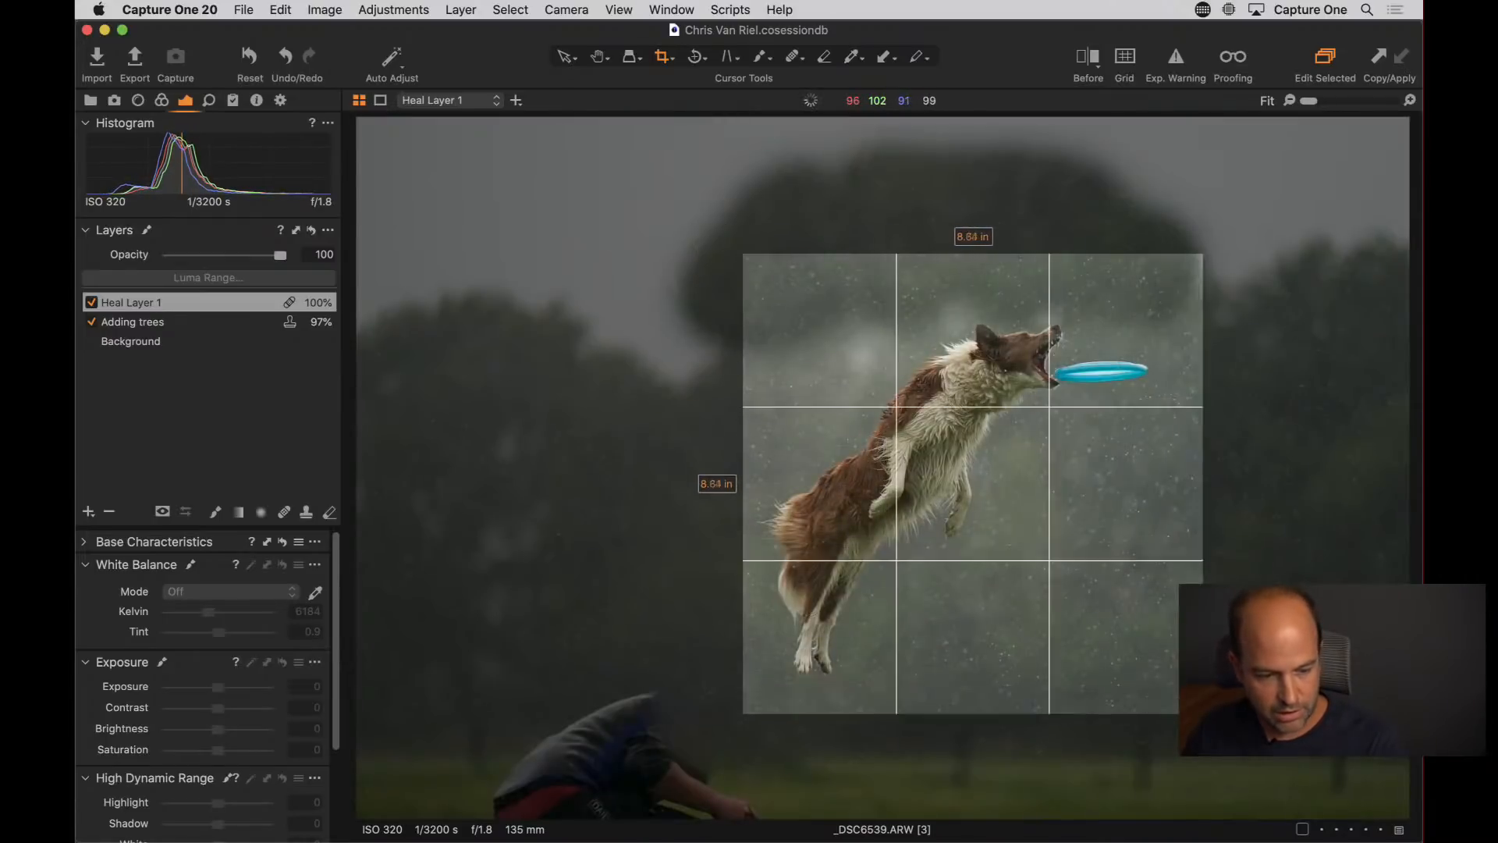
{"action": "mouse_move", "coordinate": [1097, 578]}
{"action": "left_mouse_down"}
{"action": "mouse_move", "coordinate": [1090, 599]}
{"action": "mouse_move", "coordinate": [1077, 591]}
{"action": "left_mouse_up"}
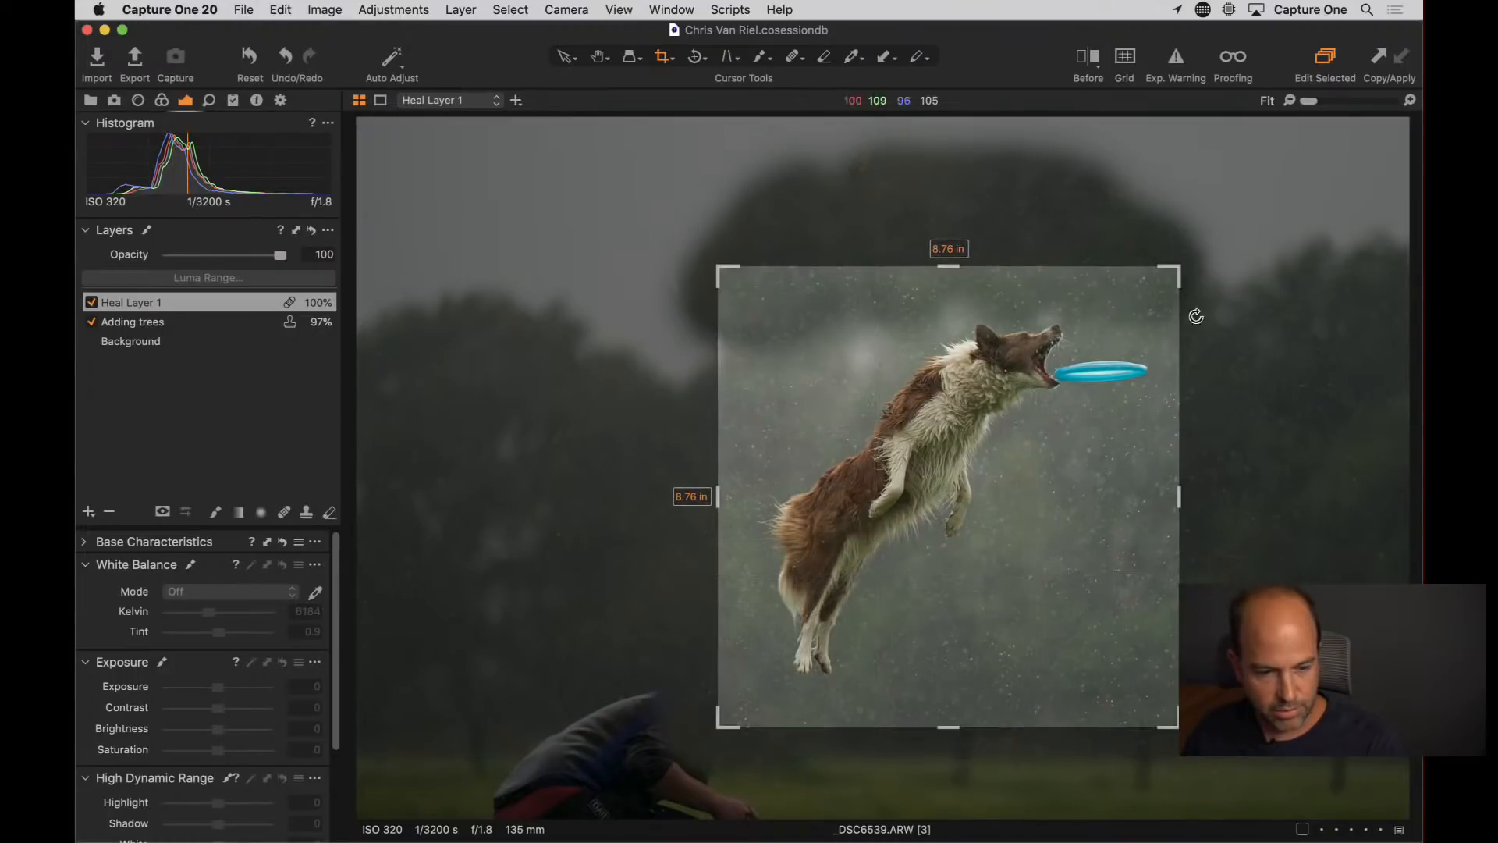
{"action": "left_click_drag", "start_coordinate": [1178, 266], "coordinate": [1175, 270]}
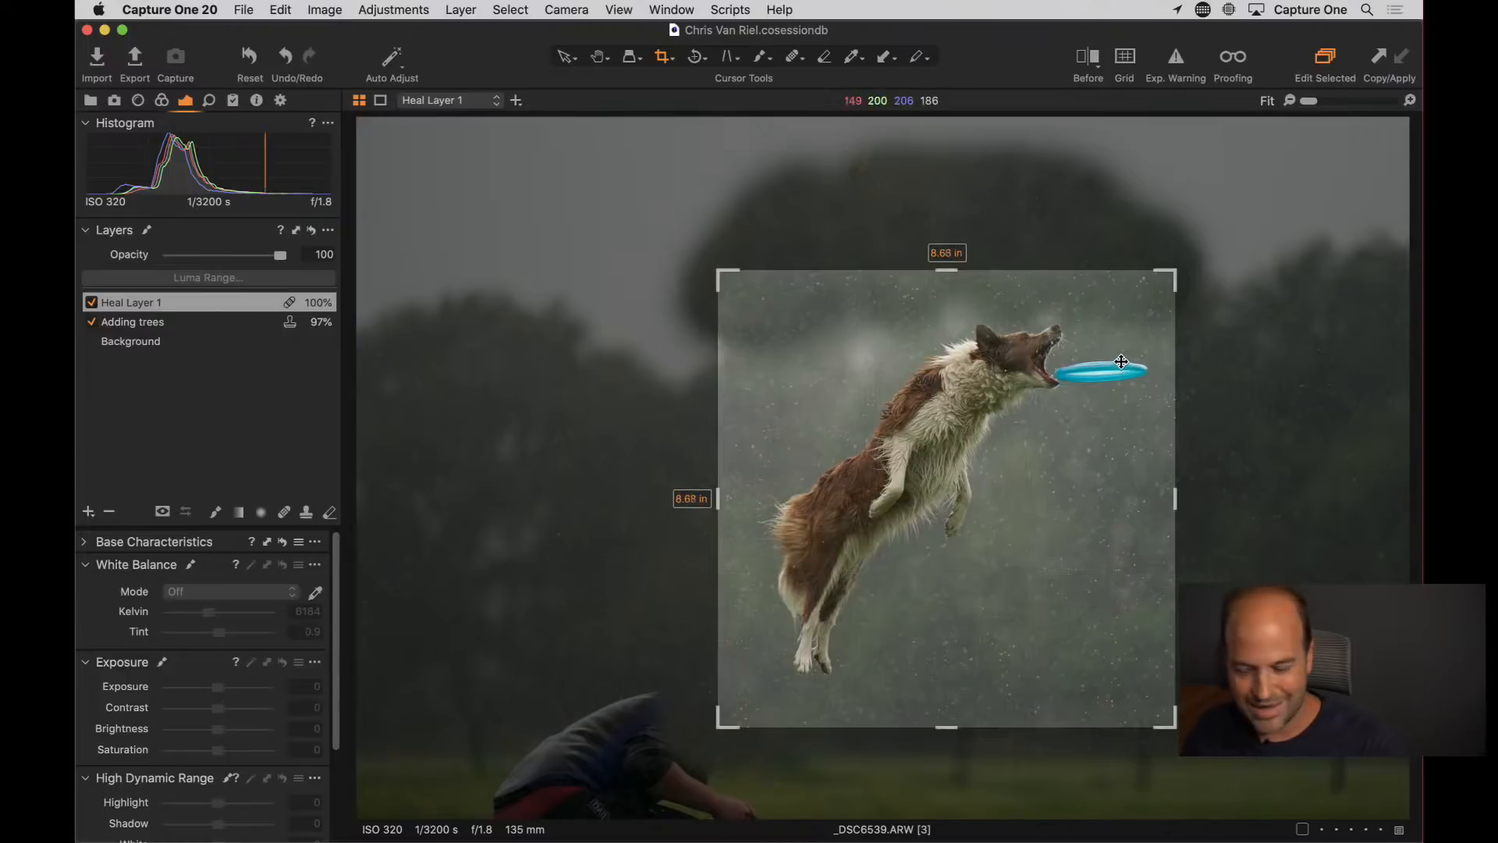
{"action": "key", "text": "h"}
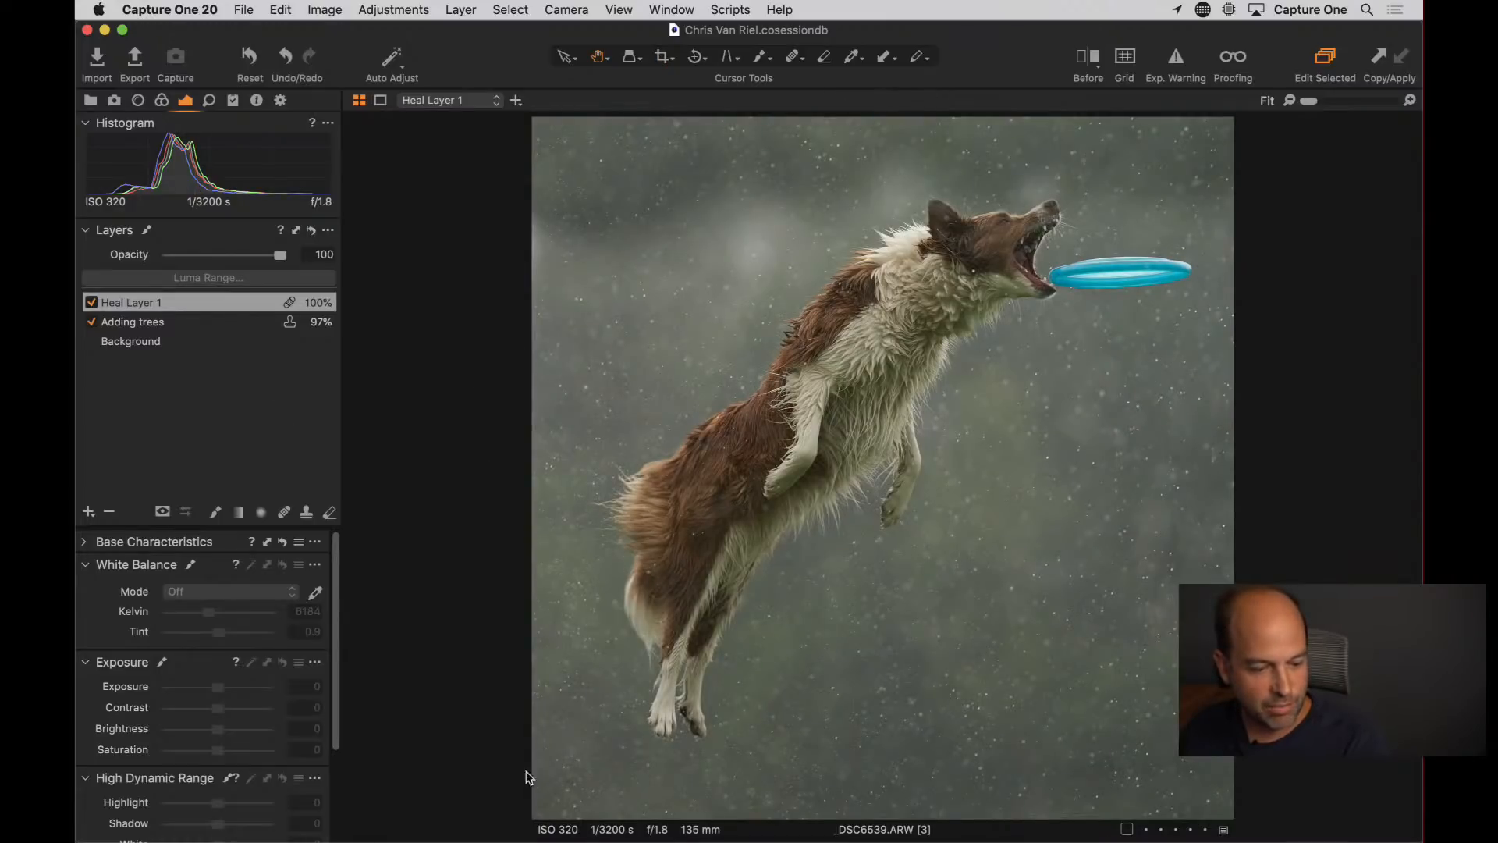
{"action": "left_click", "coordinate": [88, 302]}
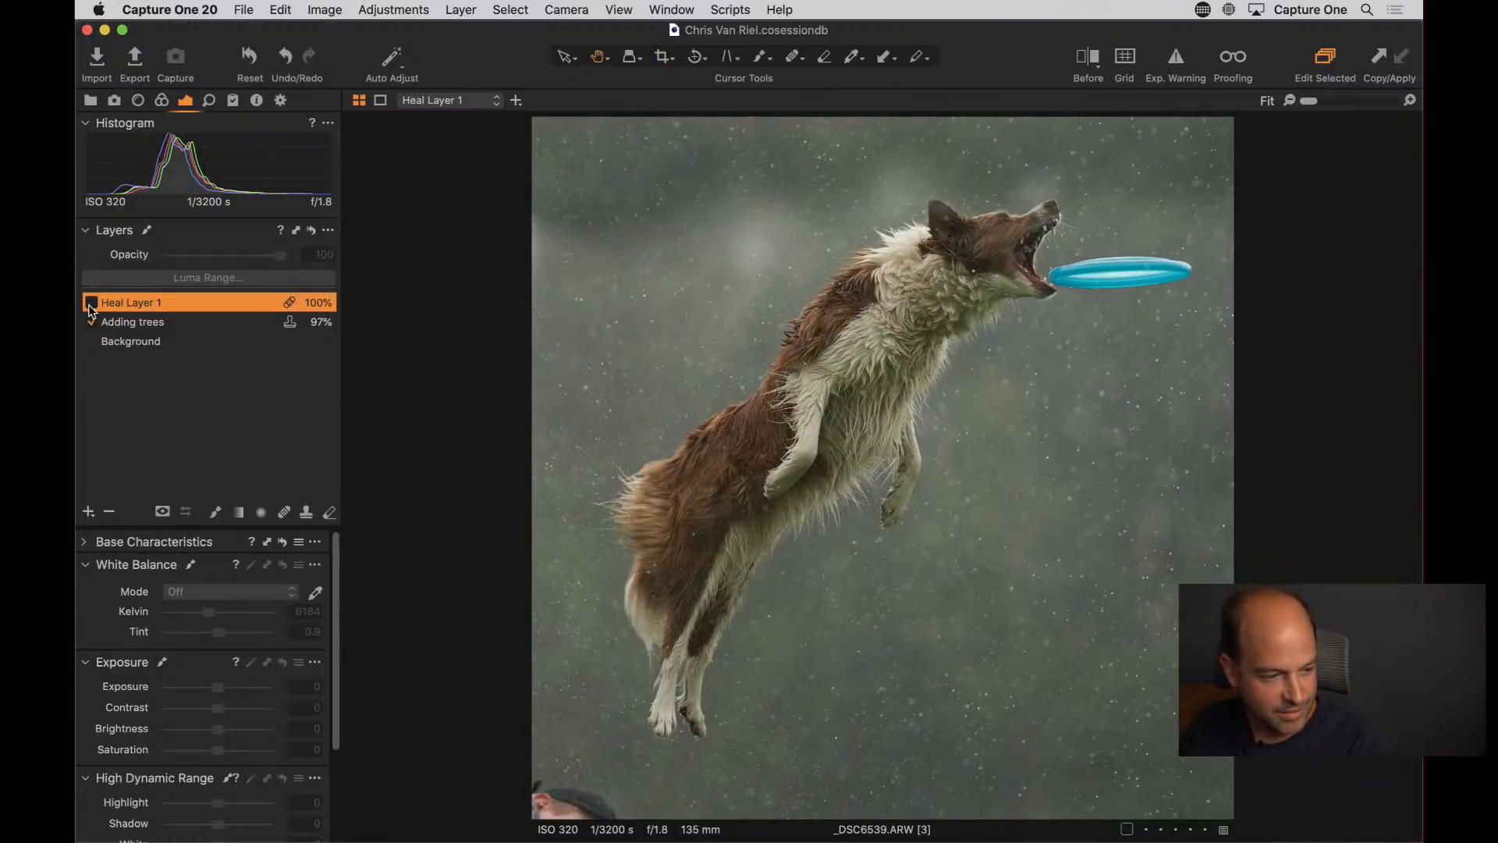
{"action": "left_click", "coordinate": [91, 304]}
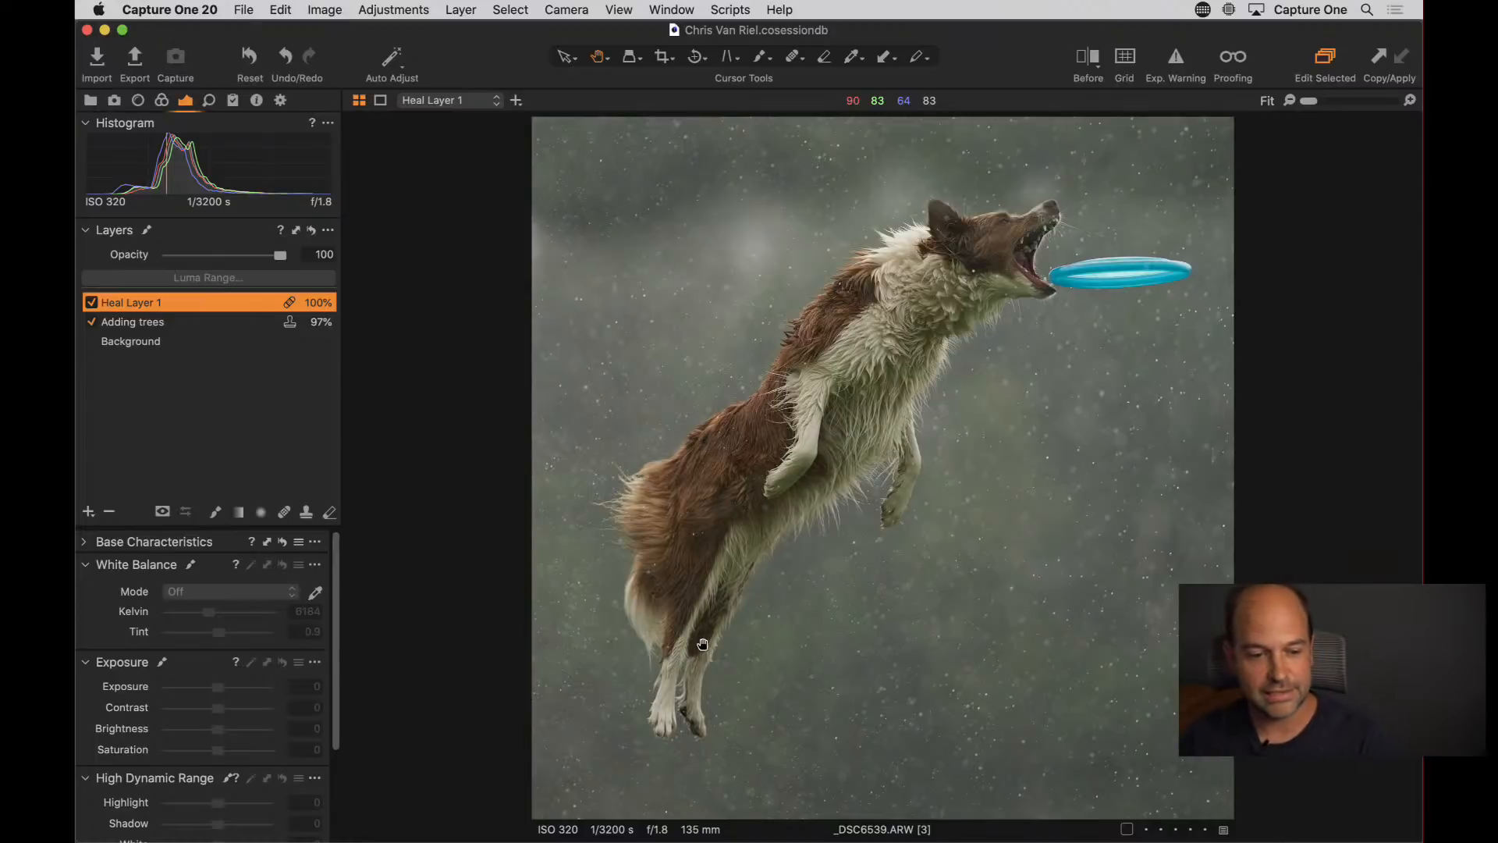
Add a new empty adjustment layer above the heal layer and name it "Just Dog"
{"action": "left_click", "coordinate": [88, 513]}
{"action": "double_click", "coordinate": [160, 303]}
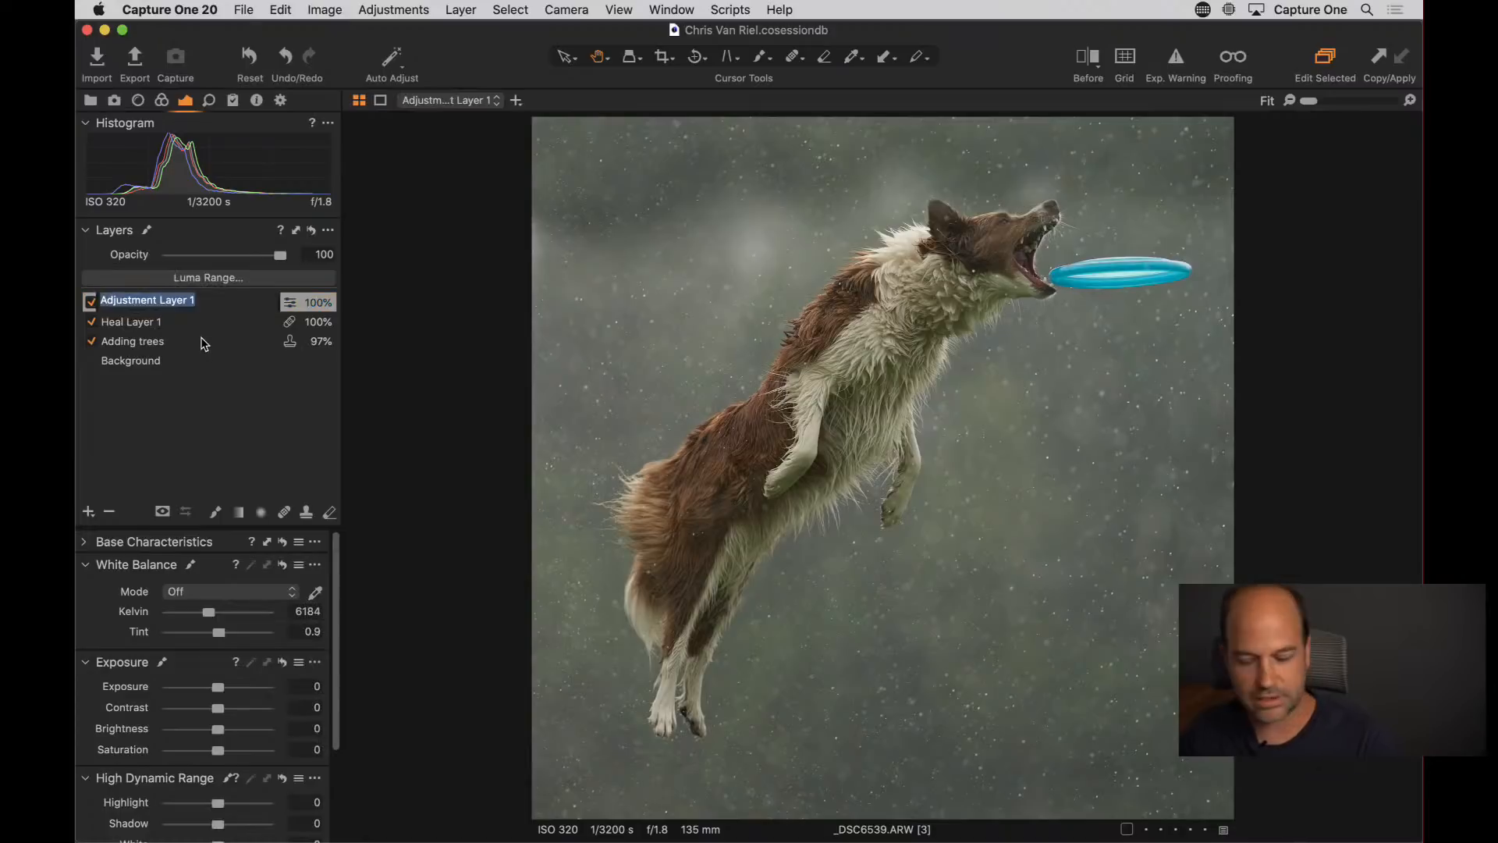
{"action": "type", "text": "Just Dog"}
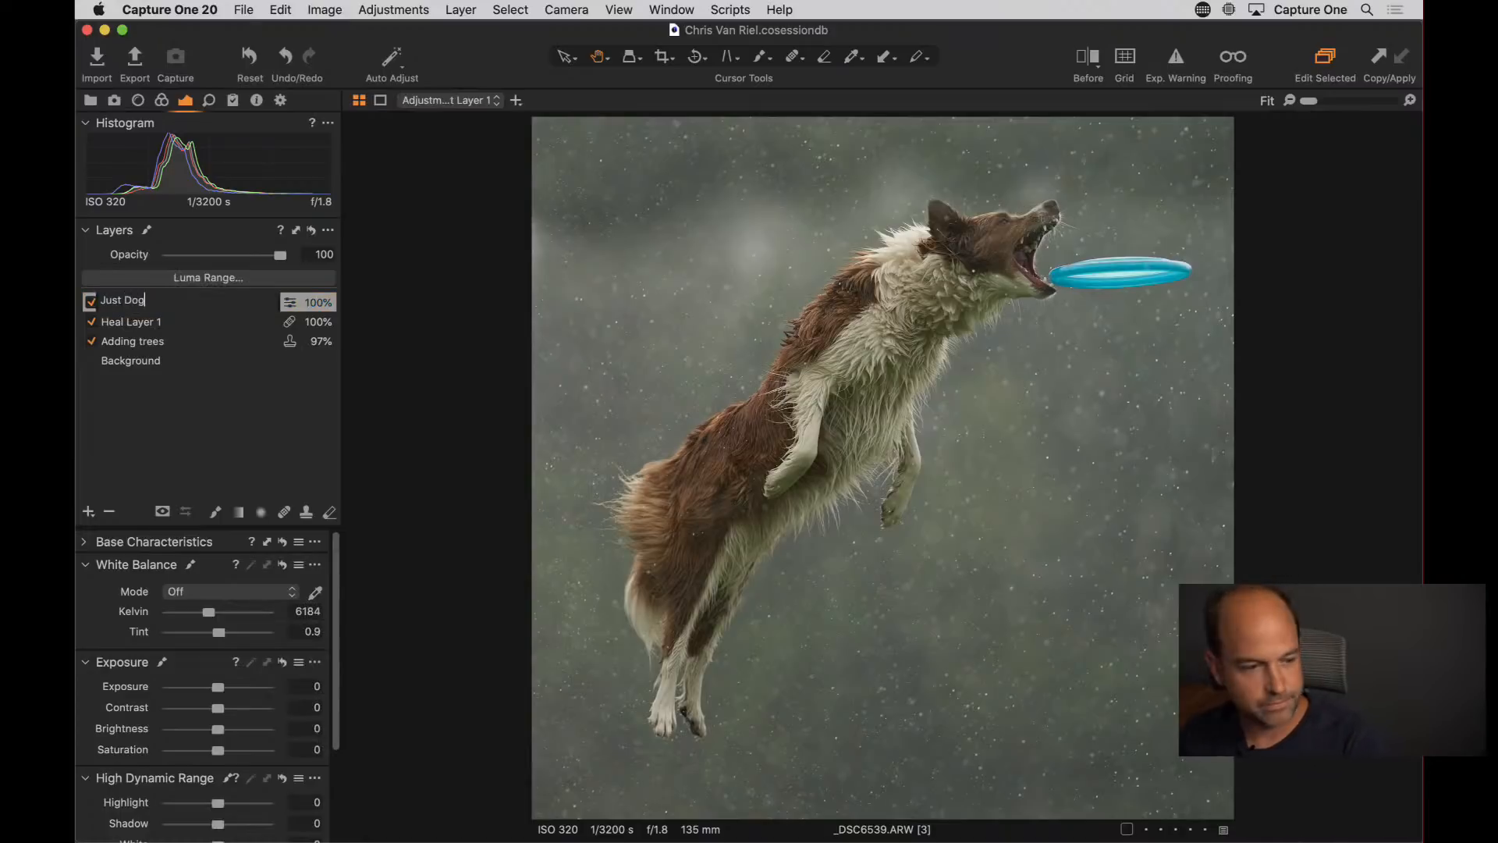
{"action": "key", "text": "Return"}
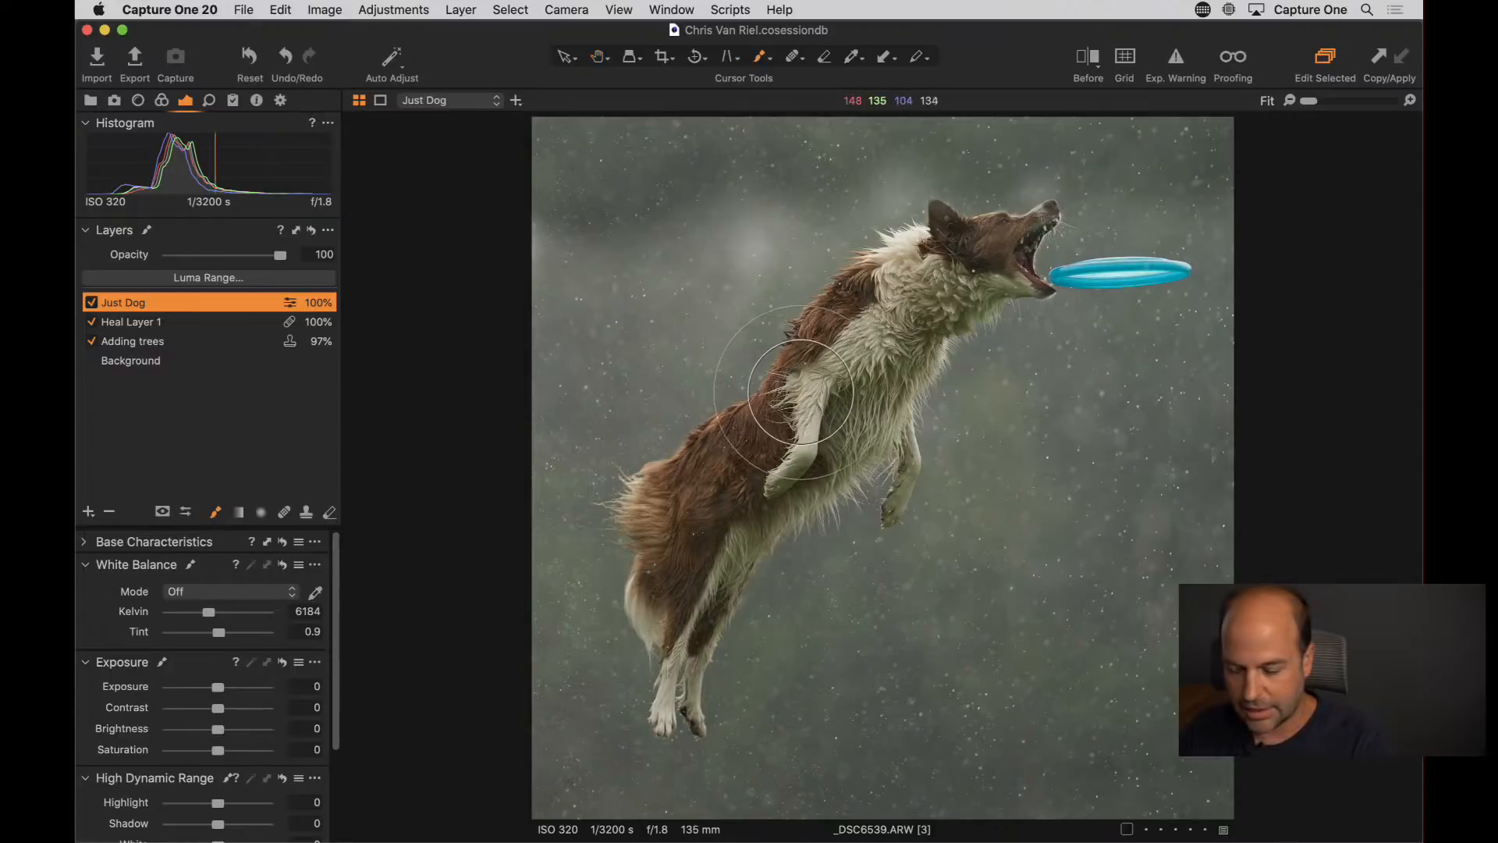
Reduce the mask brush to size 75 for painting along the edges of the dog
{"action": "right_click", "coordinate": [792, 398]}
{"action": "left_click_drag", "start_coordinate": [790, 397], "coordinate": [780, 397]}
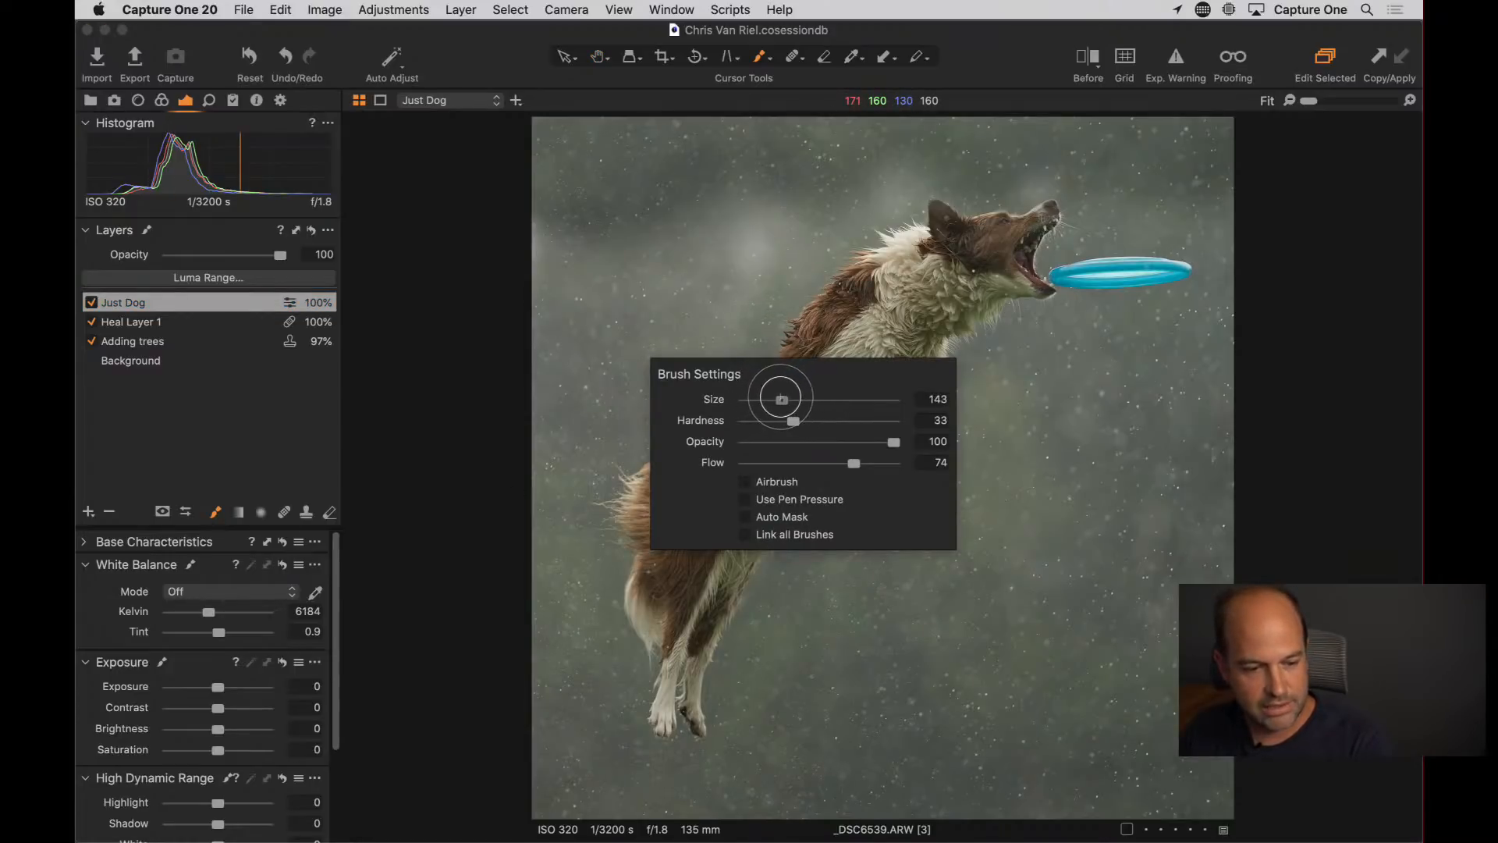
{"action": "left_click", "coordinate": [893, 273]}
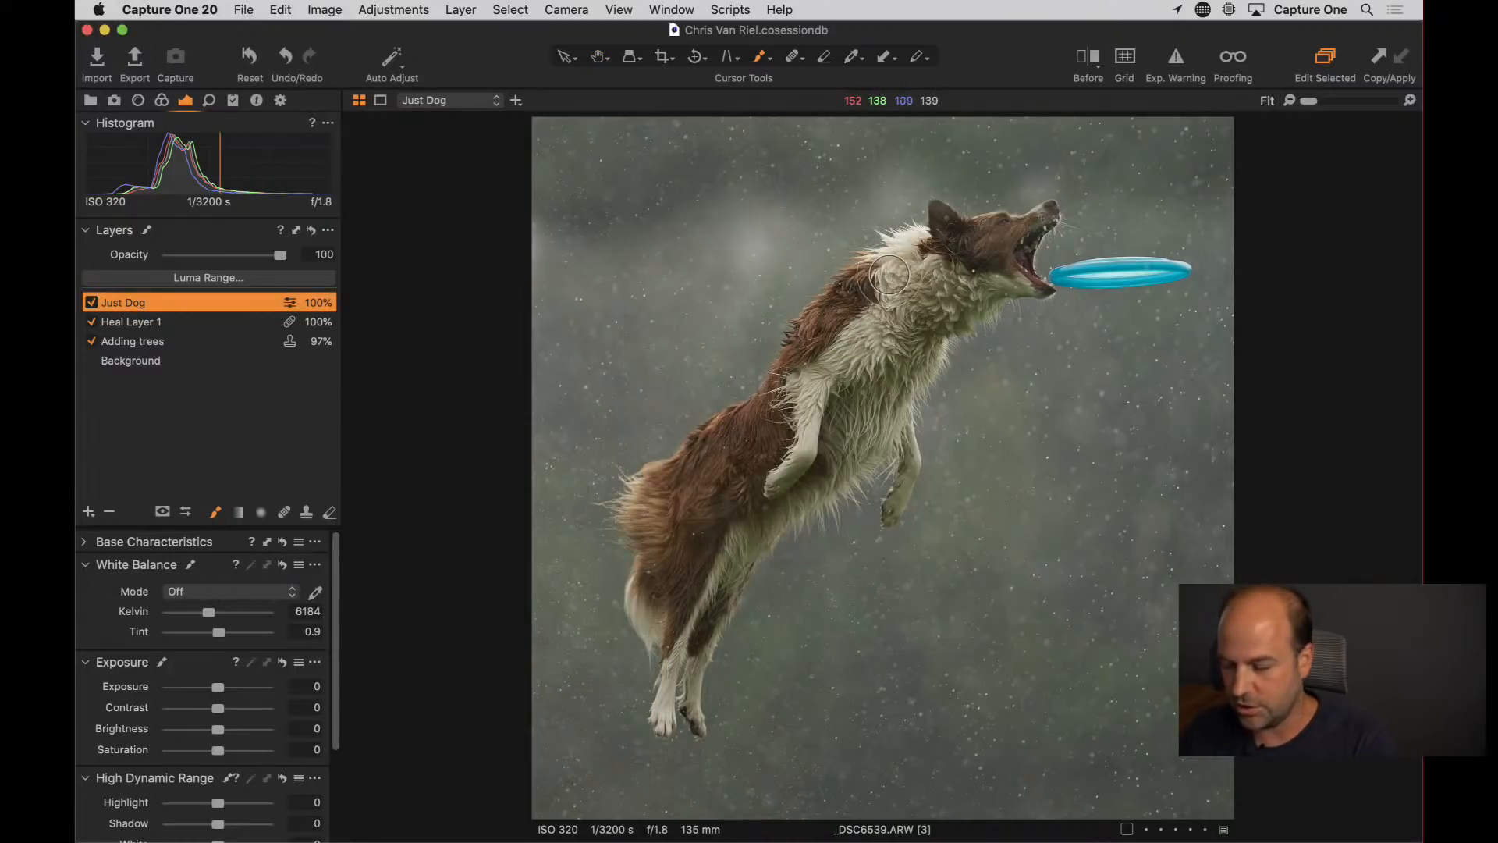
{"action": "key", "text": "z"}
{"action": "key", "text": "super+plus"}
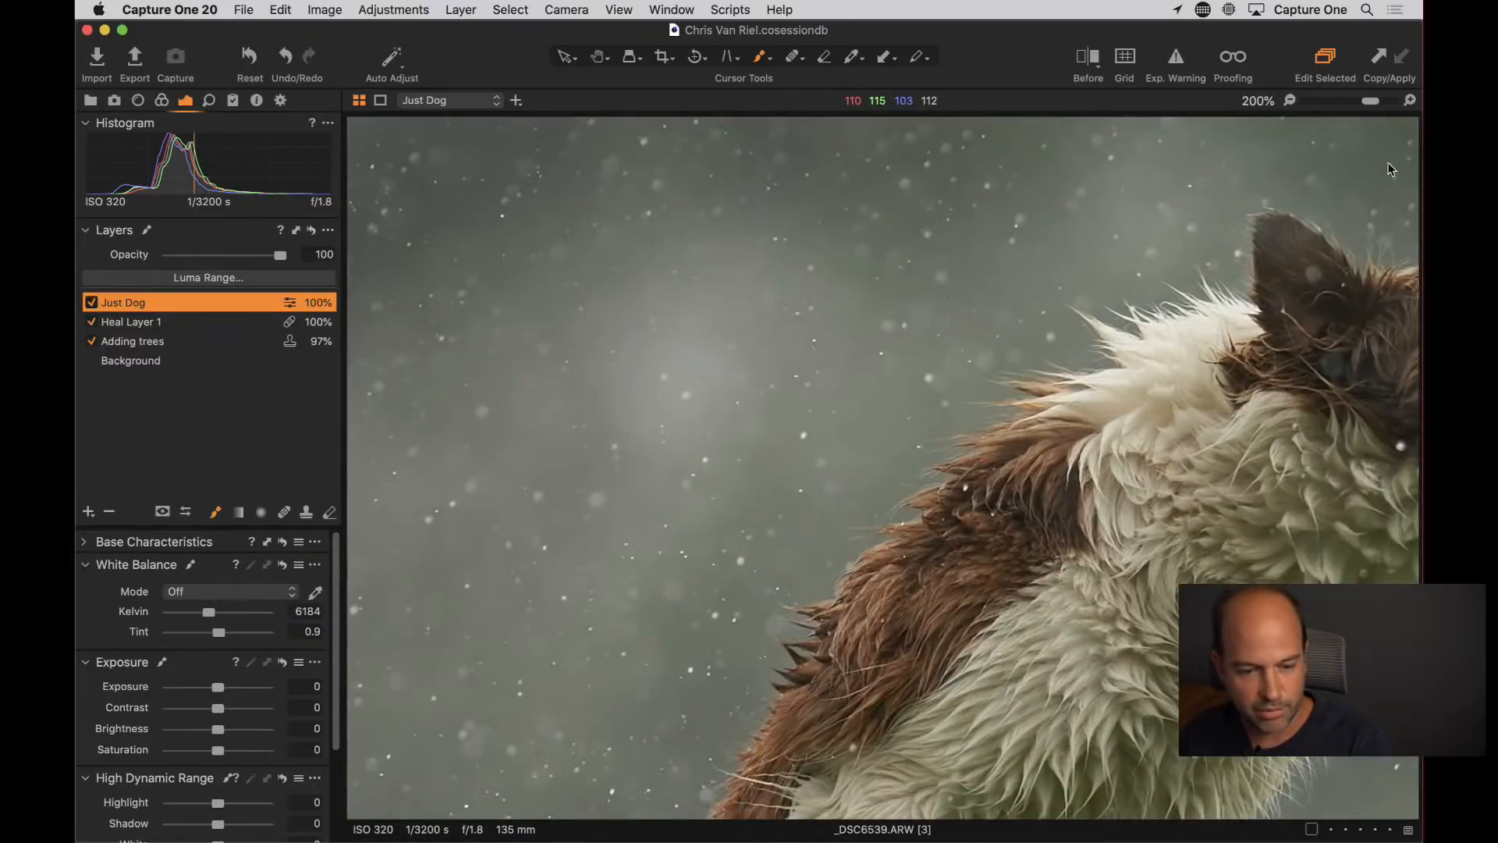
{"action": "right_click", "coordinate": [1049, 414]}
{"action": "left_click_drag", "start_coordinate": [1054, 418], "coordinate": [1042, 411]}
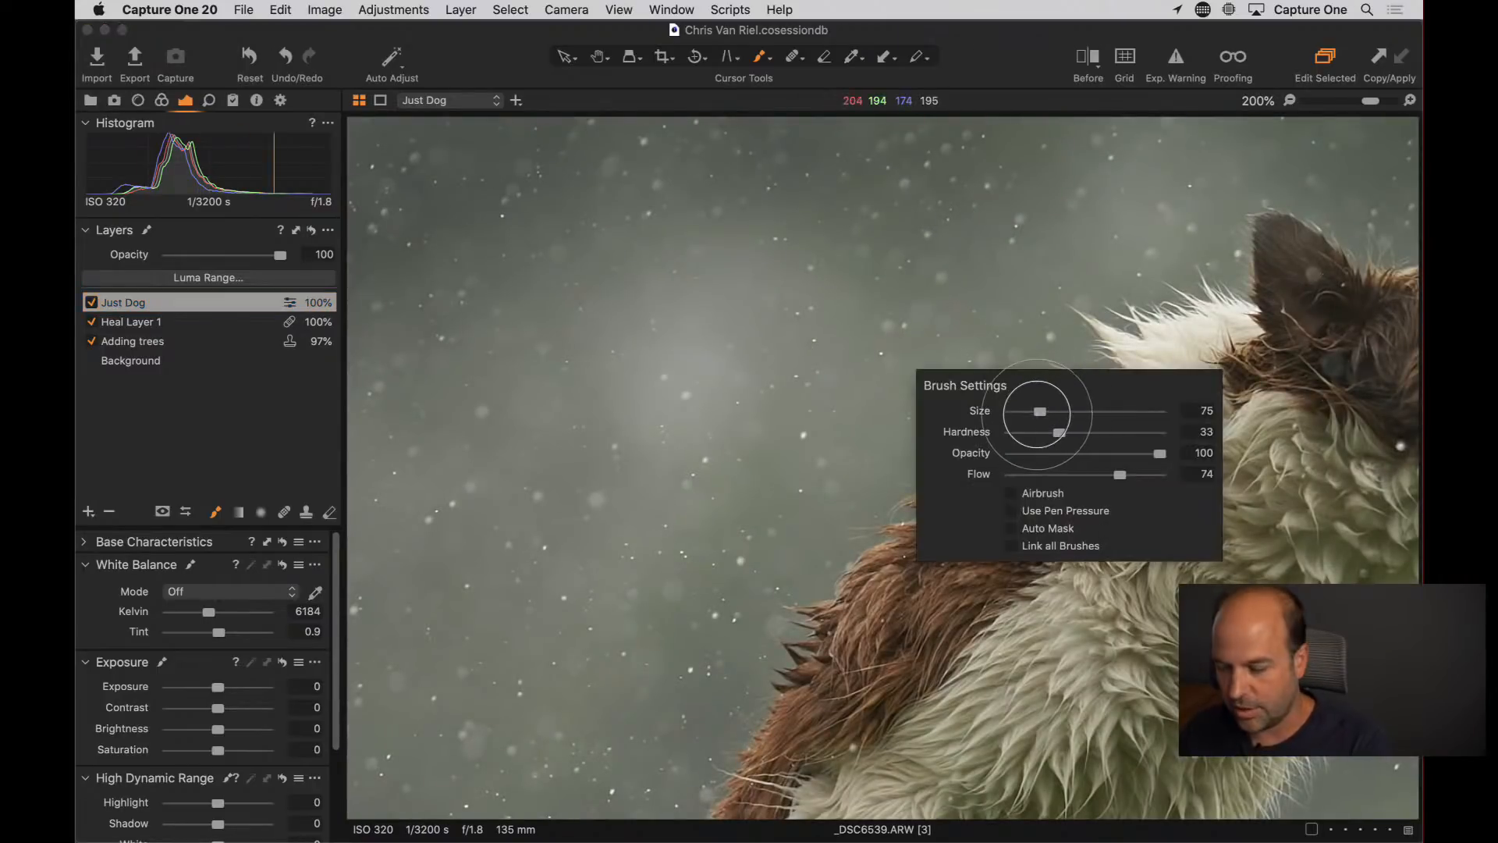
{"action": "key", "text": "super+minus"}
{"action": "left_click", "coordinate": [1144, 289]}
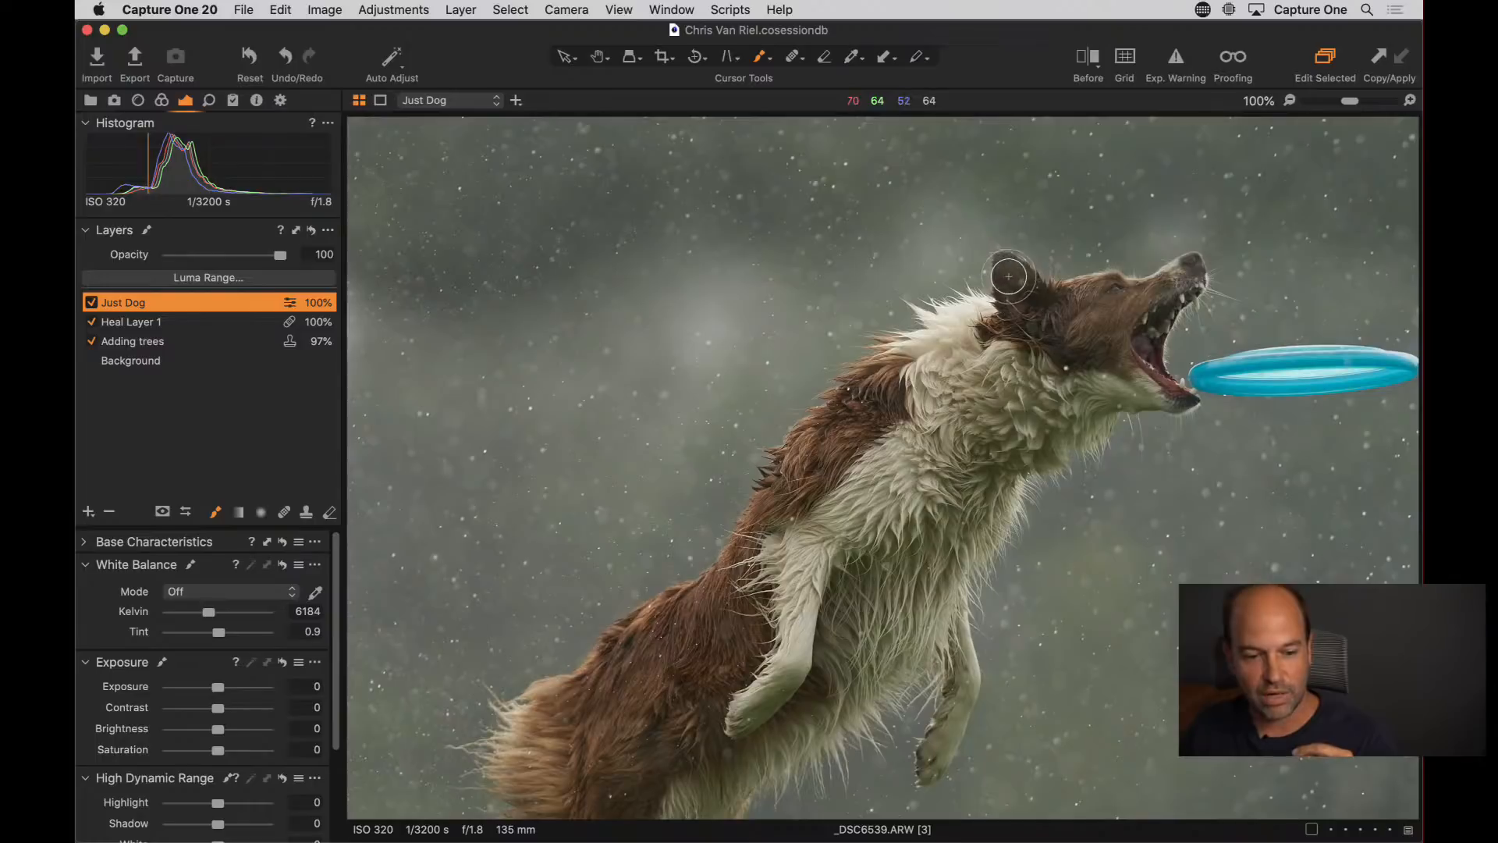
{"action": "right_click", "coordinate": [1042, 351]}
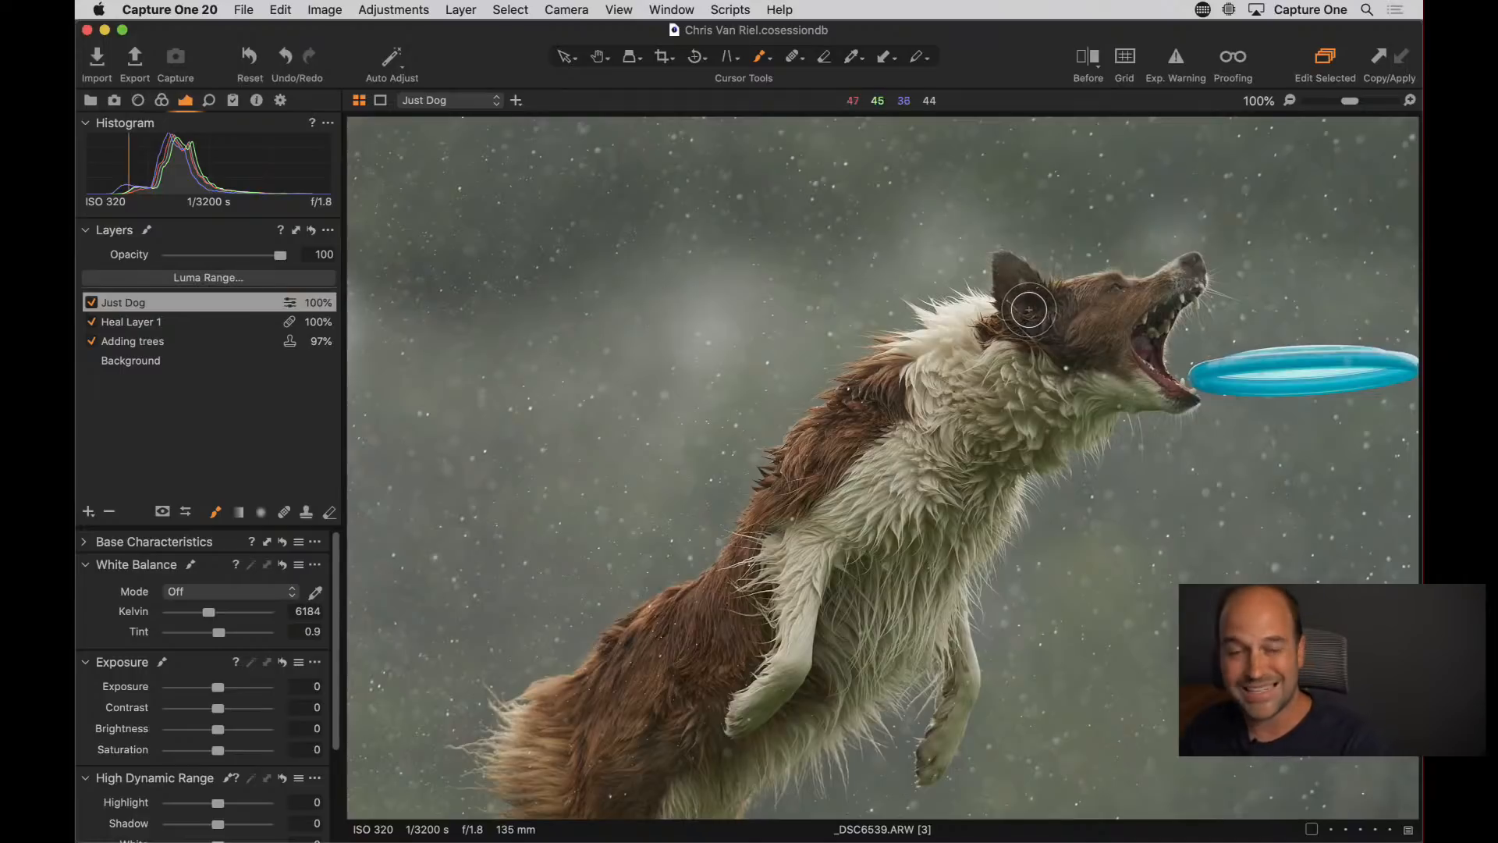
Paint a closed mask outline along the dog's edge, leaving out the frisbee, and fill the mask inside it
{"action": "mouse_move", "coordinate": [1005, 268]}
{"action": "left_mouse_down"}
{"action": "mouse_move", "coordinate": [972, 309]}
{"action": "mouse_move", "coordinate": [909, 328]}
{"action": "mouse_move", "coordinate": [664, 601]}
{"action": "mouse_move", "coordinate": [499, 718]}
{"action": "mouse_move", "coordinate": [504, 768]}
{"action": "left_mouse_up"}
{"action": "left_click_drag", "start_coordinate": [667, 630], "coordinate": [667, 390]}
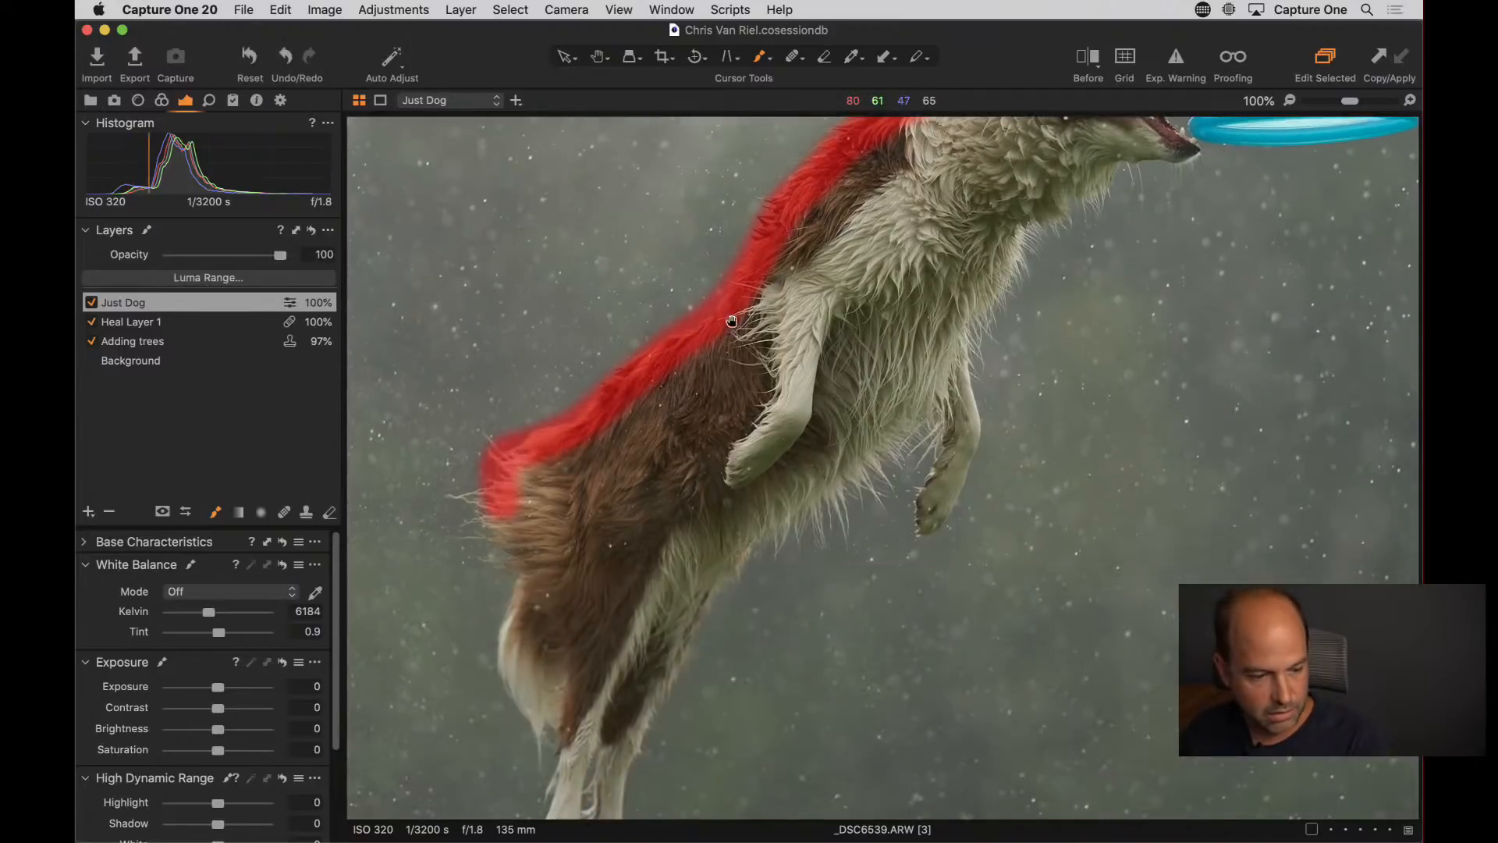
{"action": "mouse_move", "coordinate": [507, 476]}
{"action": "left_mouse_down"}
{"action": "mouse_move", "coordinate": [486, 510]}
{"action": "mouse_move", "coordinate": [523, 536]}
{"action": "mouse_move", "coordinate": [524, 687]}
{"action": "mouse_move", "coordinate": [578, 773]}
{"action": "left_mouse_up"}
{"action": "mouse_move", "coordinate": [611, 679]}
{"action": "left_mouse_down"}
{"action": "mouse_move", "coordinate": [588, 484]}
{"action": "mouse_move", "coordinate": [555, 547]}
{"action": "mouse_move", "coordinate": [563, 675]}
{"action": "mouse_move", "coordinate": [612, 667]}
{"action": "mouse_move", "coordinate": [617, 568]}
{"action": "mouse_move", "coordinate": [683, 425]}
{"action": "mouse_move", "coordinate": [763, 326]}
{"action": "mouse_move", "coordinate": [947, 217]}
{"action": "mouse_move", "coordinate": [850, 447]}
{"action": "mouse_move", "coordinate": [873, 504]}
{"action": "mouse_move", "coordinate": [852, 555]}
{"action": "mouse_move", "coordinate": [927, 306]}
{"action": "mouse_move", "coordinate": [1002, 231]}
{"action": "mouse_move", "coordinate": [985, 446]}
{"action": "mouse_move", "coordinate": [1095, 398]}
{"action": "mouse_move", "coordinate": [1069, 343]}
{"action": "mouse_move", "coordinate": [1109, 267]}
{"action": "mouse_move", "coordinate": [956, 281]}
{"action": "mouse_move", "coordinate": [913, 253]}
{"action": "mouse_move", "coordinate": [980, 479]}
{"action": "left_mouse_up"}
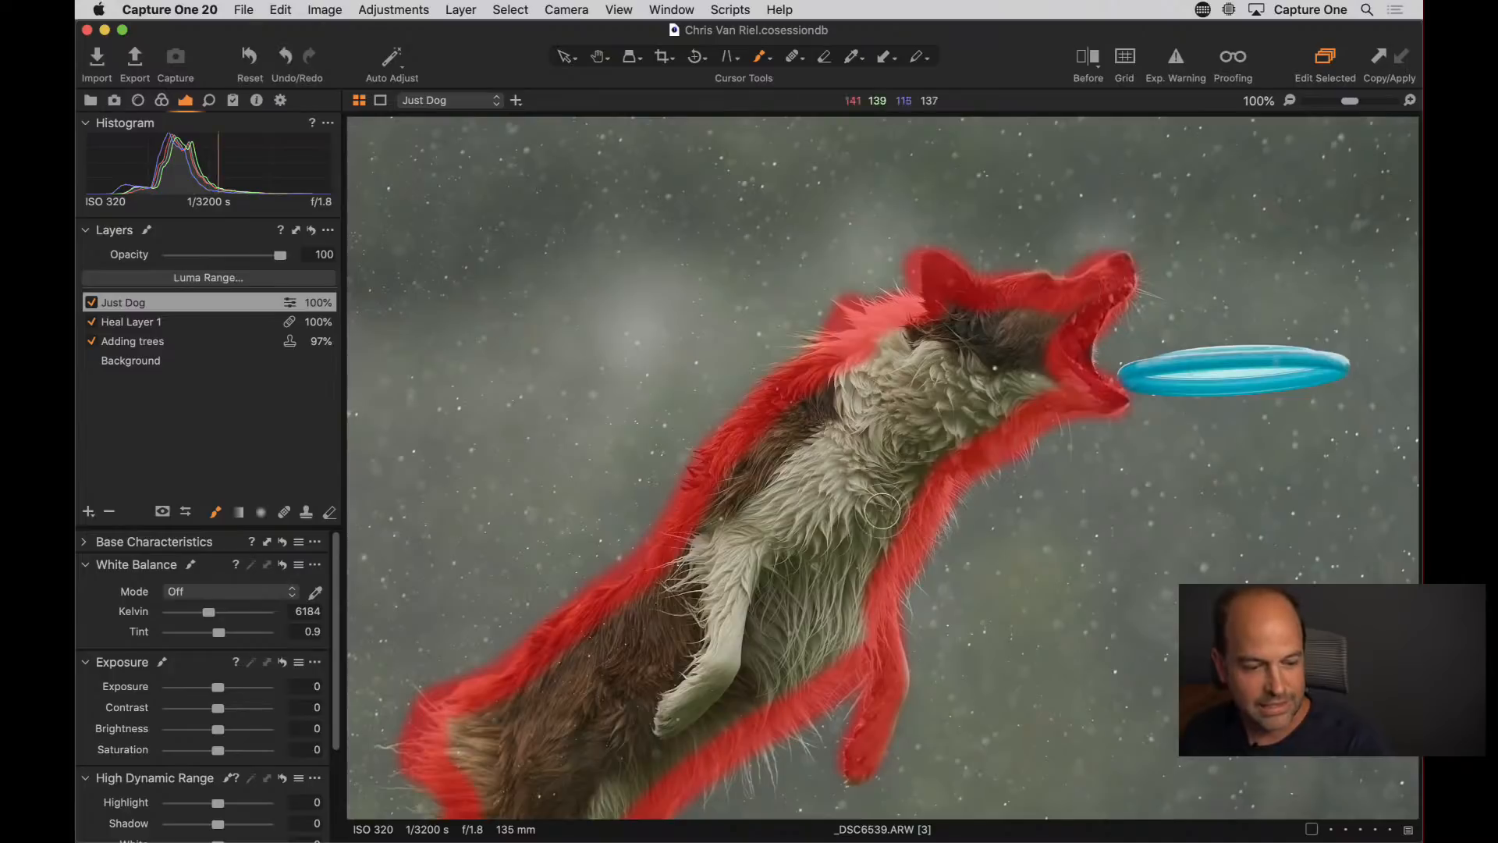
{"action": "scroll", "coordinate": [882, 510], "scroll_direction": "down", "scroll_amount": 5}
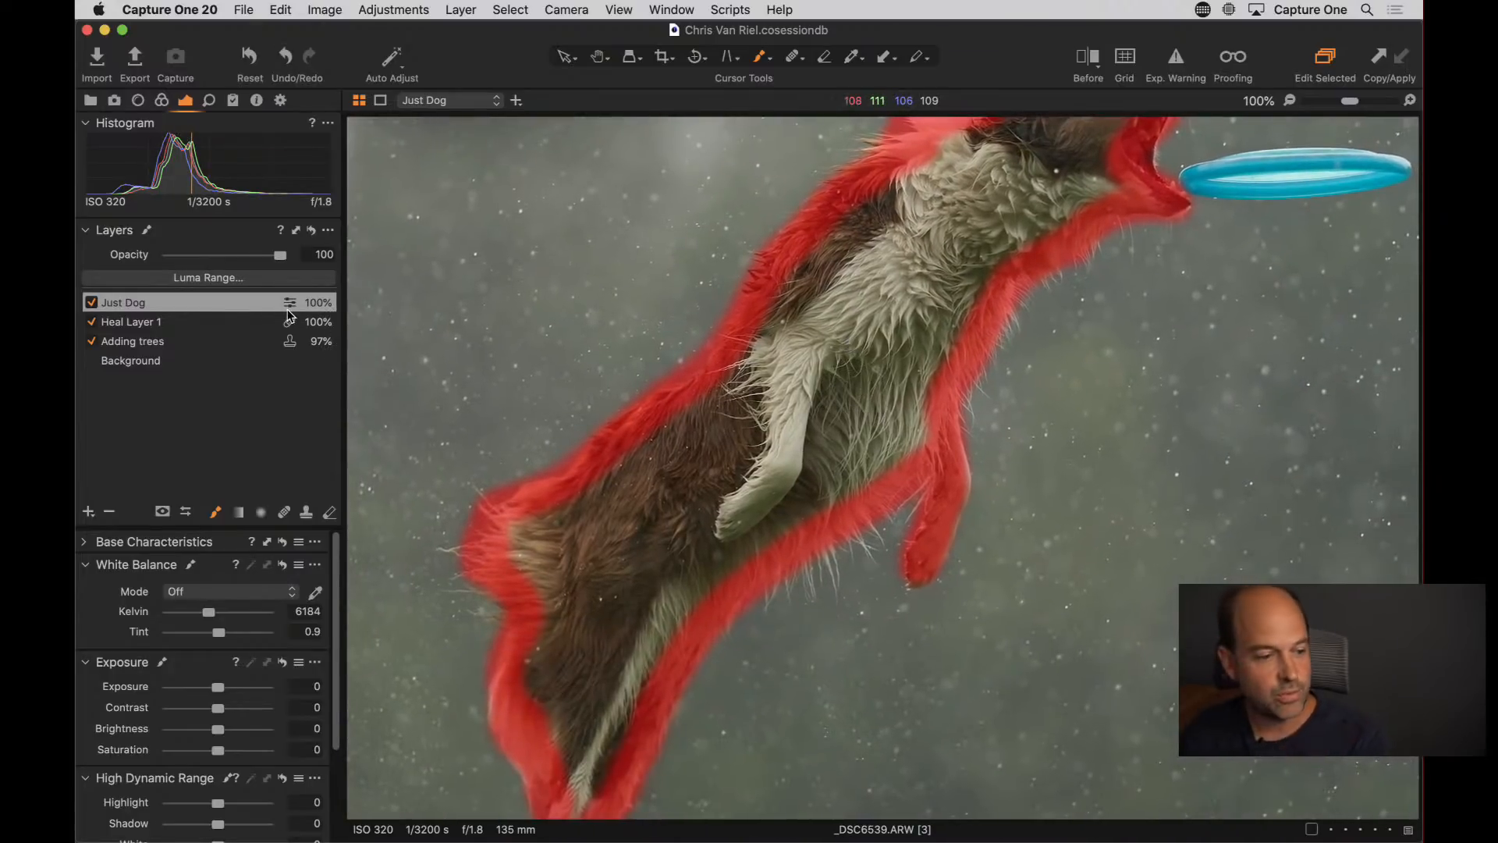
{"action": "right_click", "coordinate": [199, 302]}
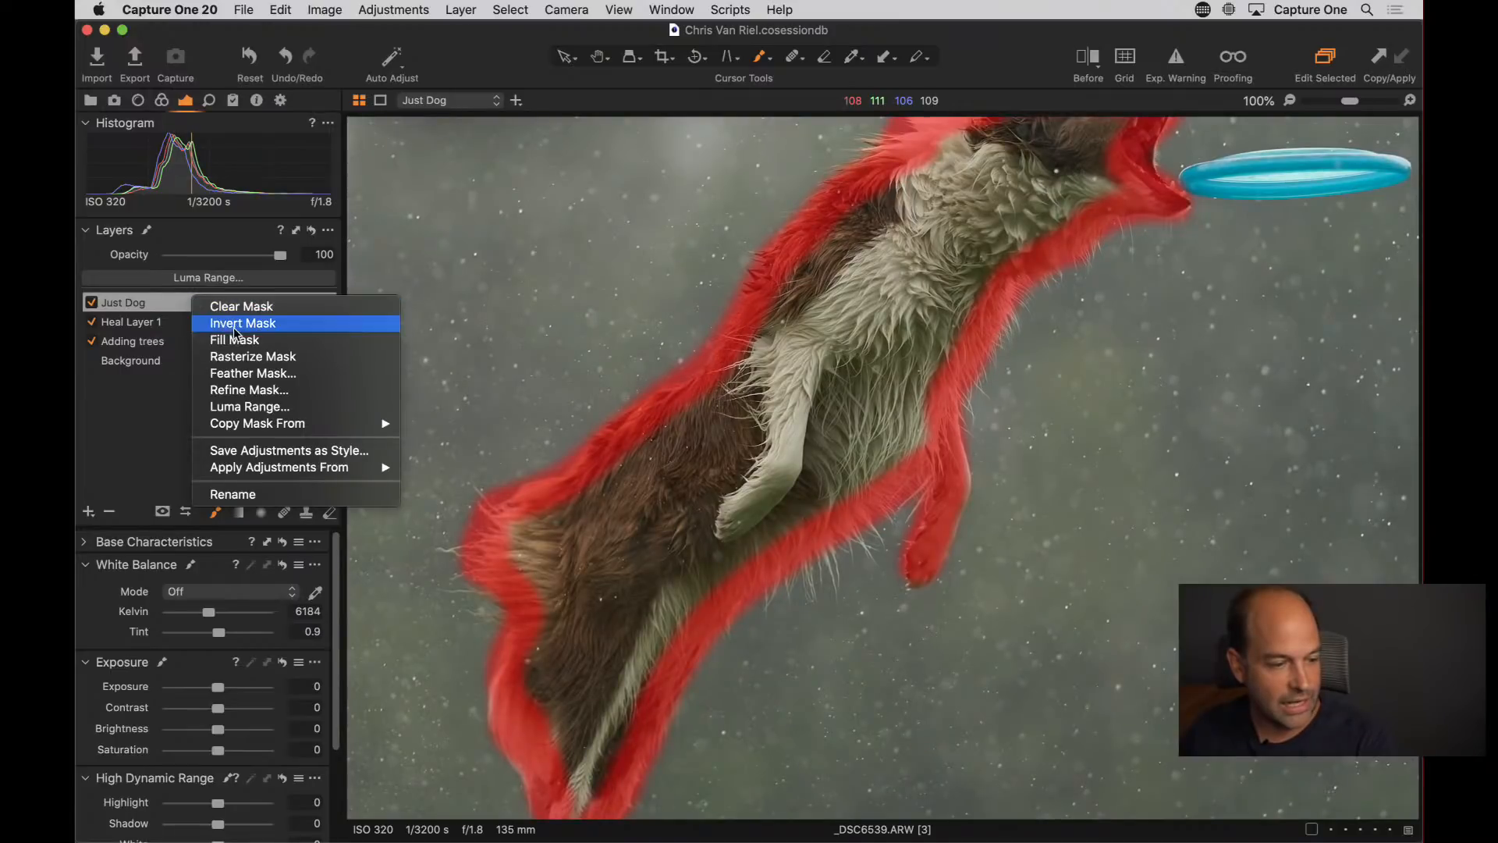
{"action": "left_click", "coordinate": [252, 344]}
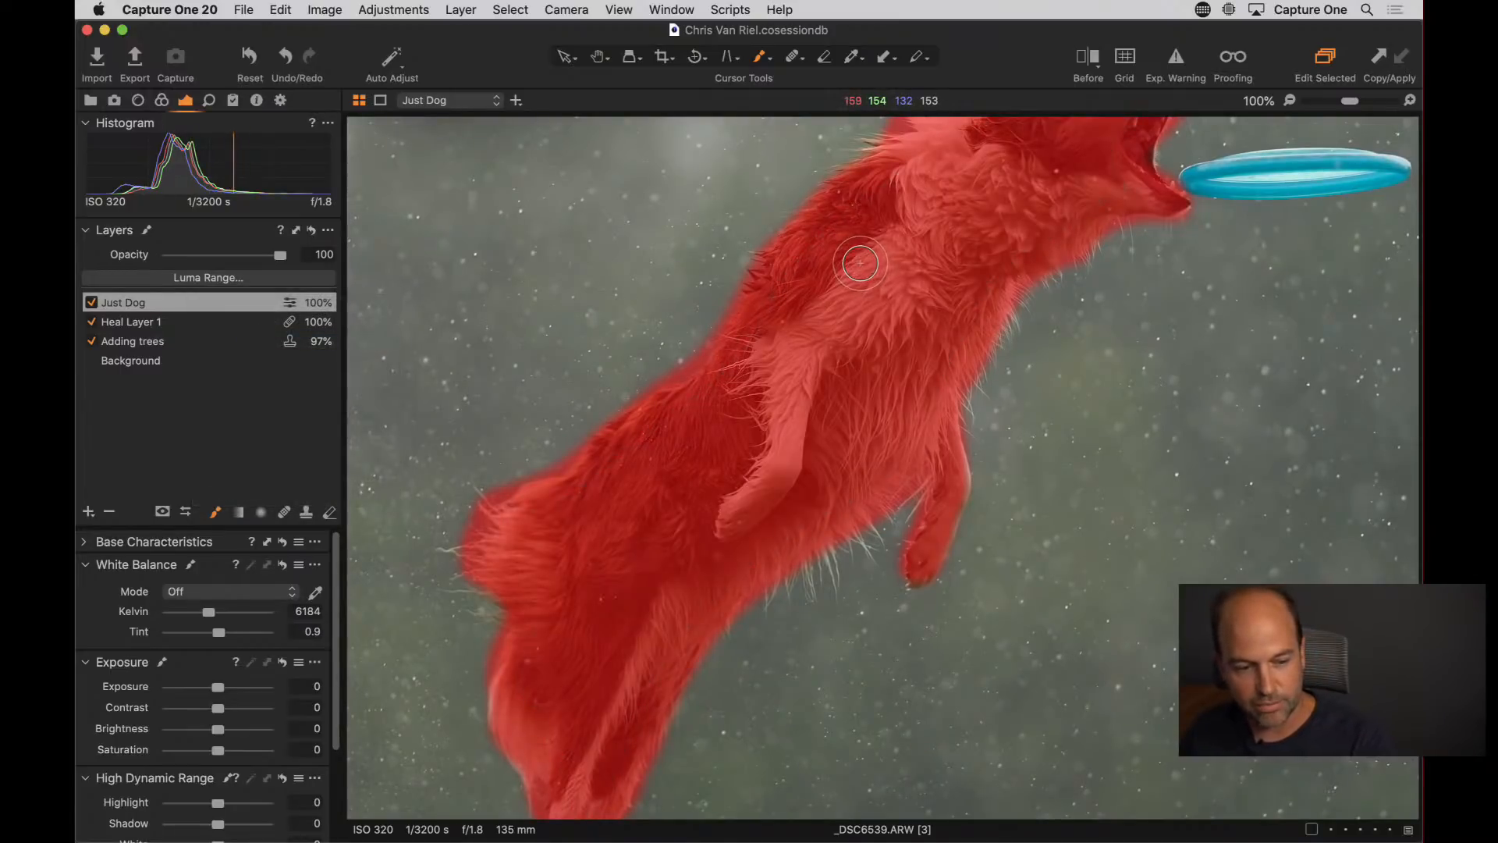
Inspect the dog's mask around the open mouth and over the whole body, and display it as a grayscale mask
{"action": "left_click_drag", "start_coordinate": [892, 281], "coordinate": [818, 463]}
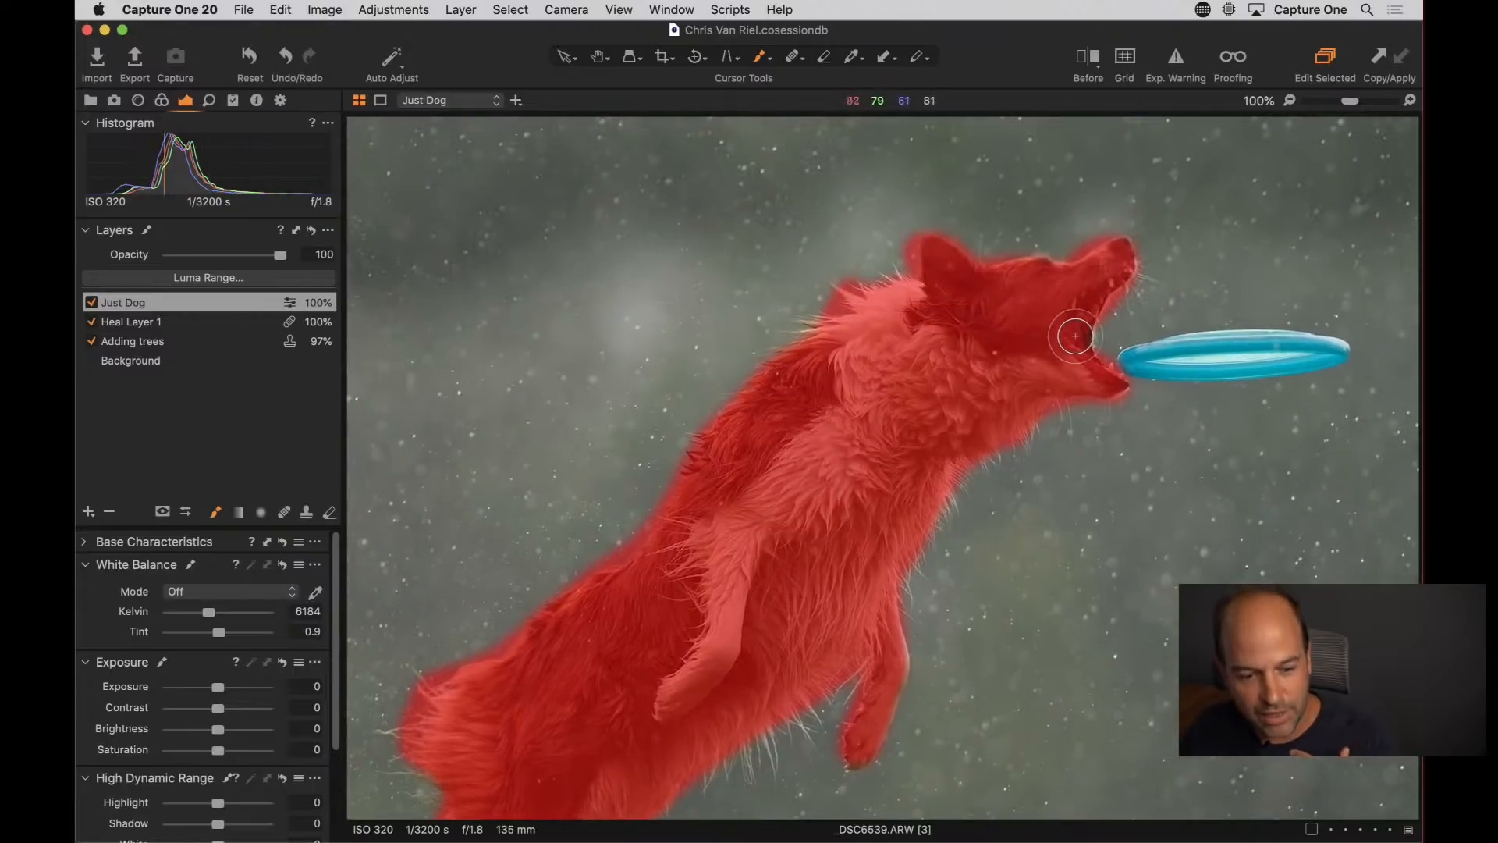
{"action": "mouse_move", "coordinate": [1075, 333]}
{"action": "left_mouse_down"}
{"action": "mouse_move", "coordinate": [1088, 333]}
{"action": "mouse_move", "coordinate": [1071, 346]}
{"action": "mouse_move", "coordinate": [1082, 309]}
{"action": "left_mouse_up"}
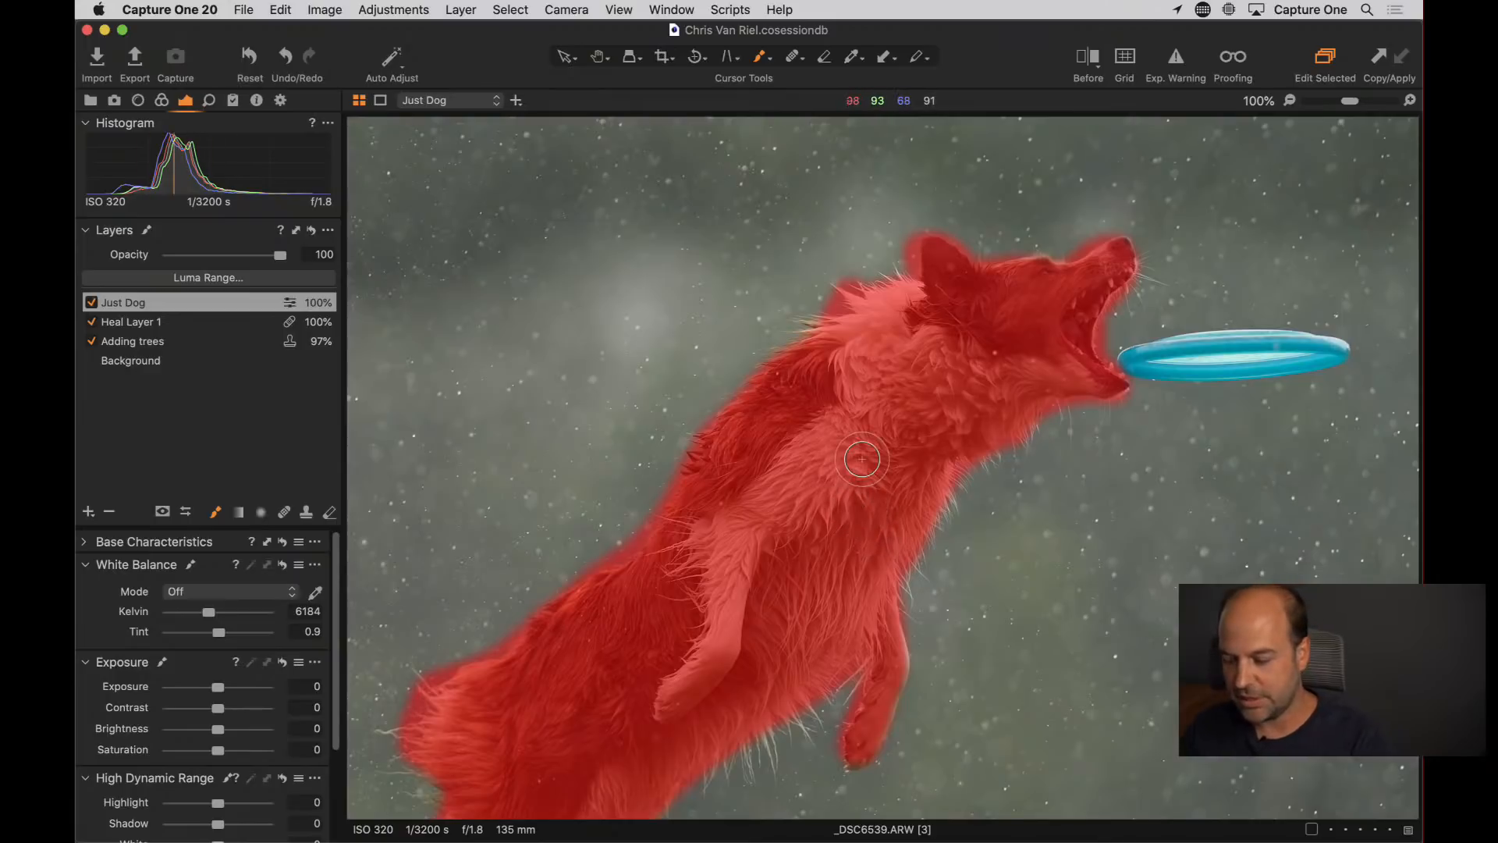
{"action": "key", "text": "super+minus"}
{"action": "key", "text": "super+minus"}
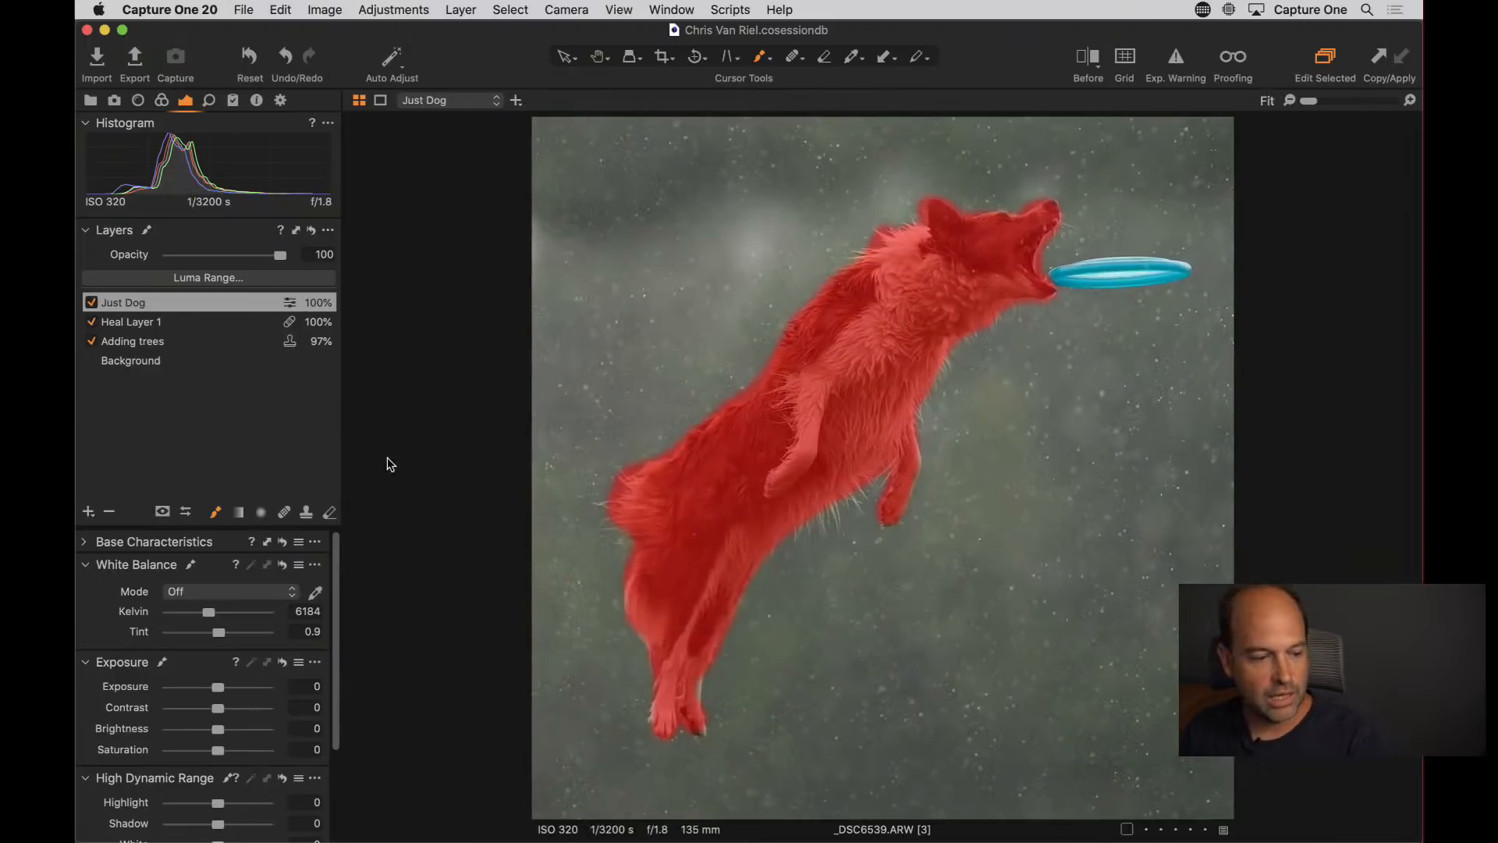
{"action": "left_click", "coordinate": [161, 514]}
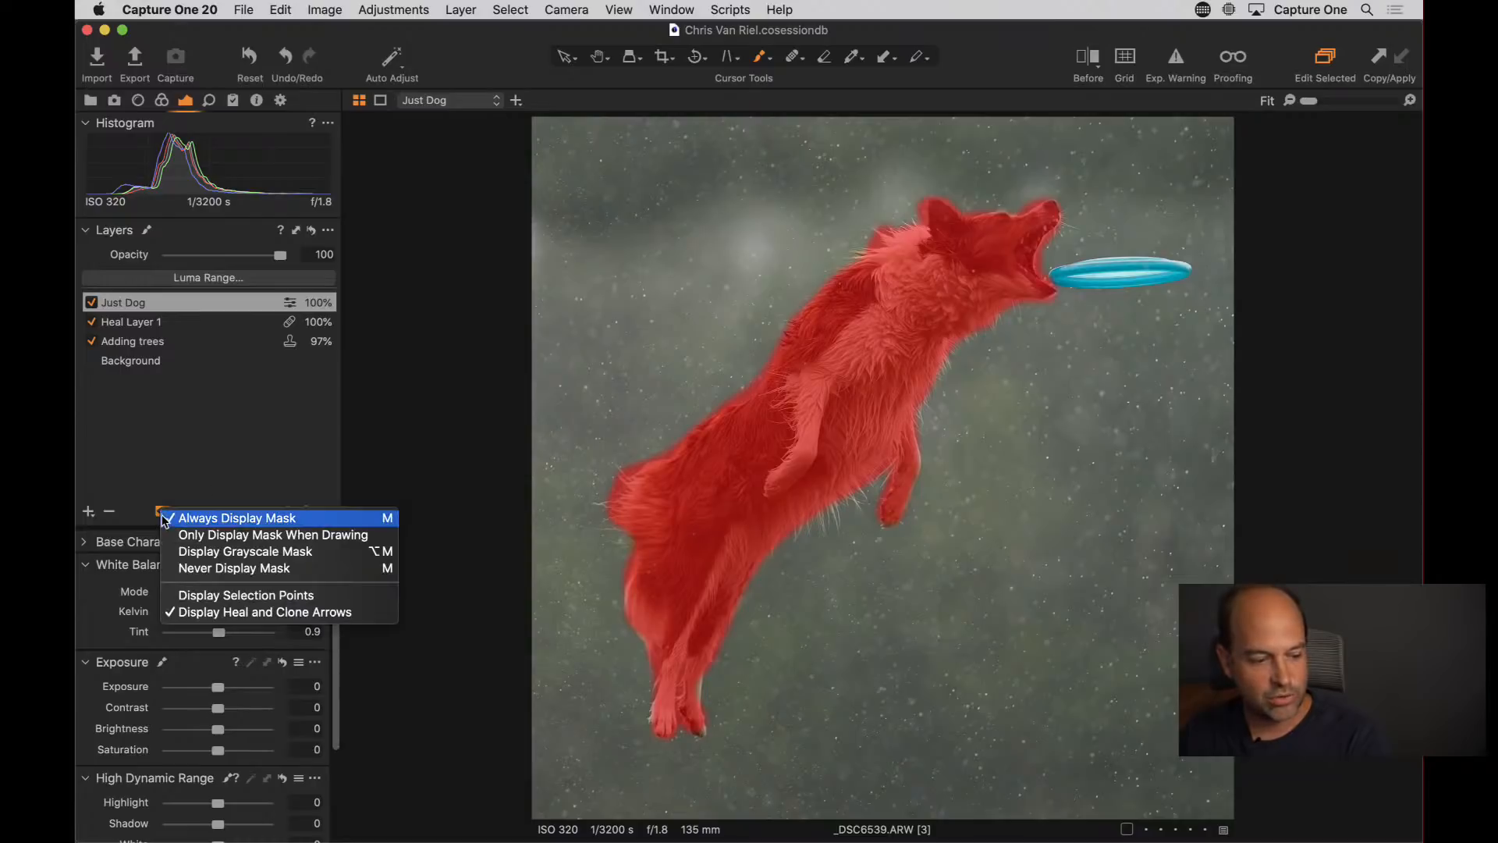
{"action": "left_click", "coordinate": [178, 553]}
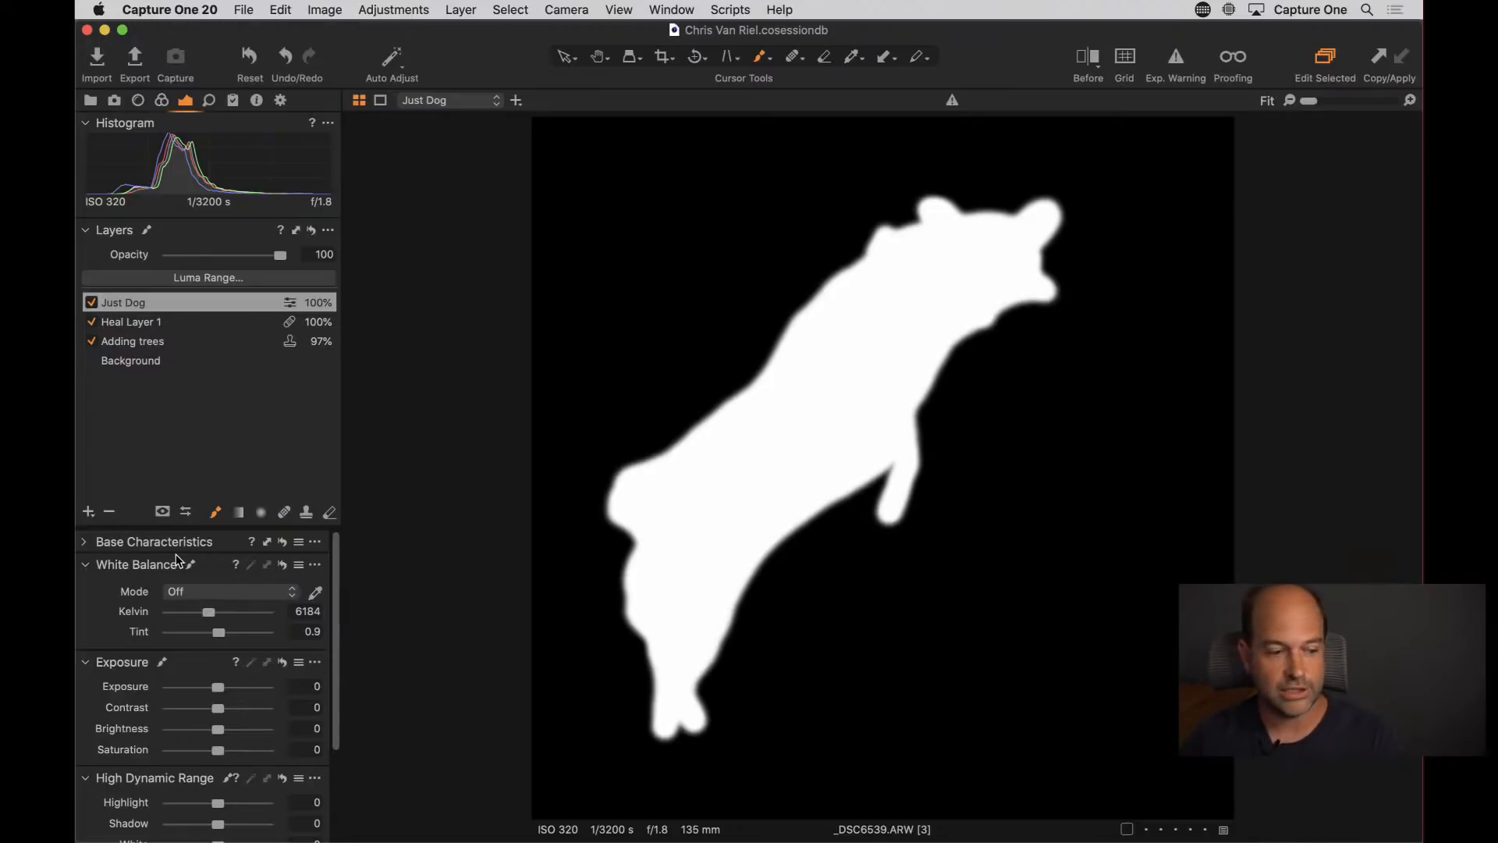
Refine the Just Dog layer's mask with a radius of 67 so it follows the fur edges
{"action": "right_click", "coordinate": [182, 305]}
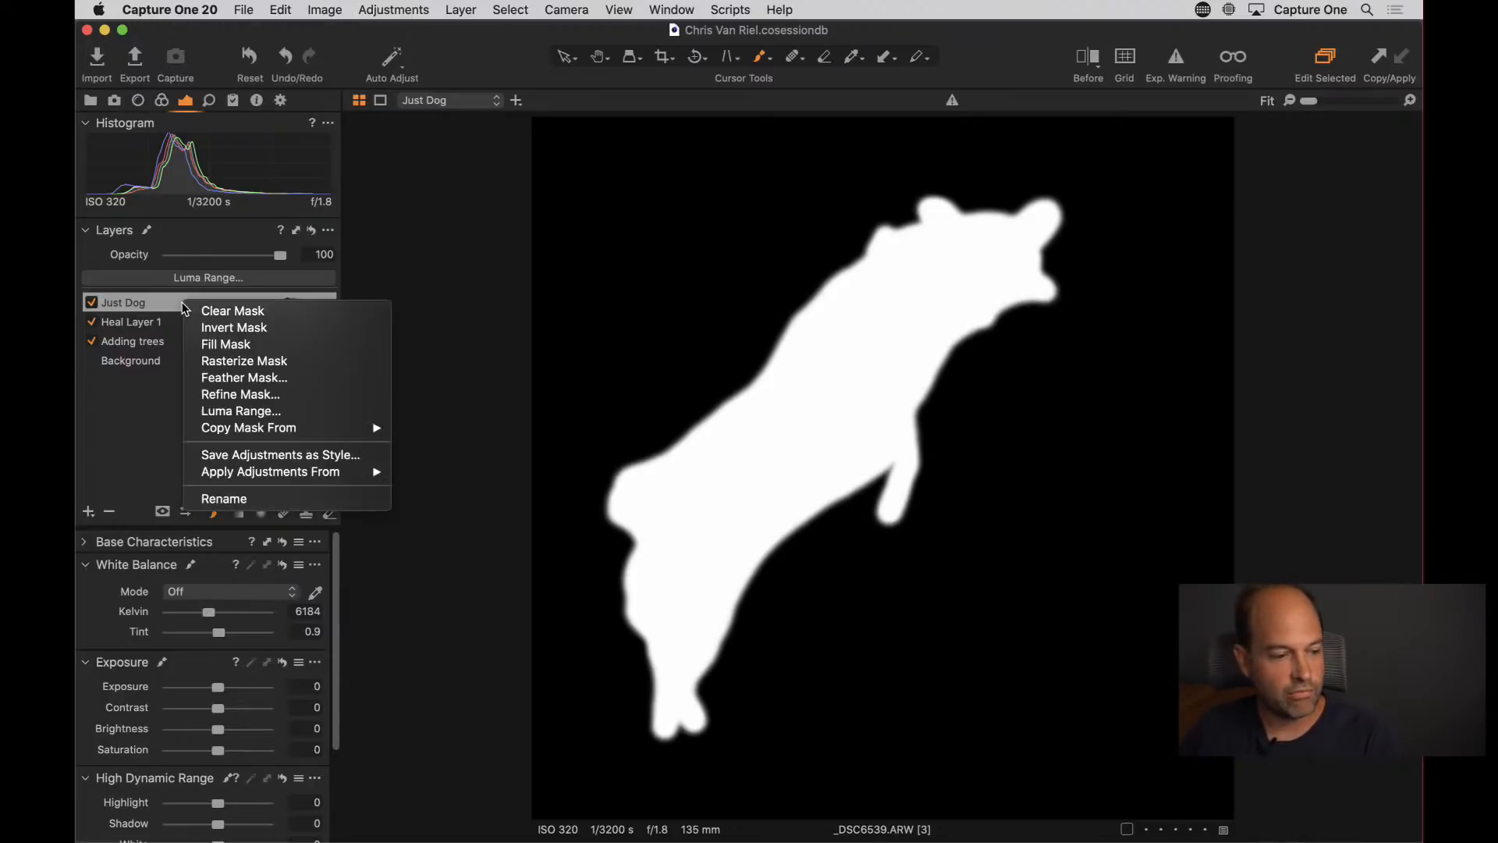
{"action": "left_click", "coordinate": [317, 400]}
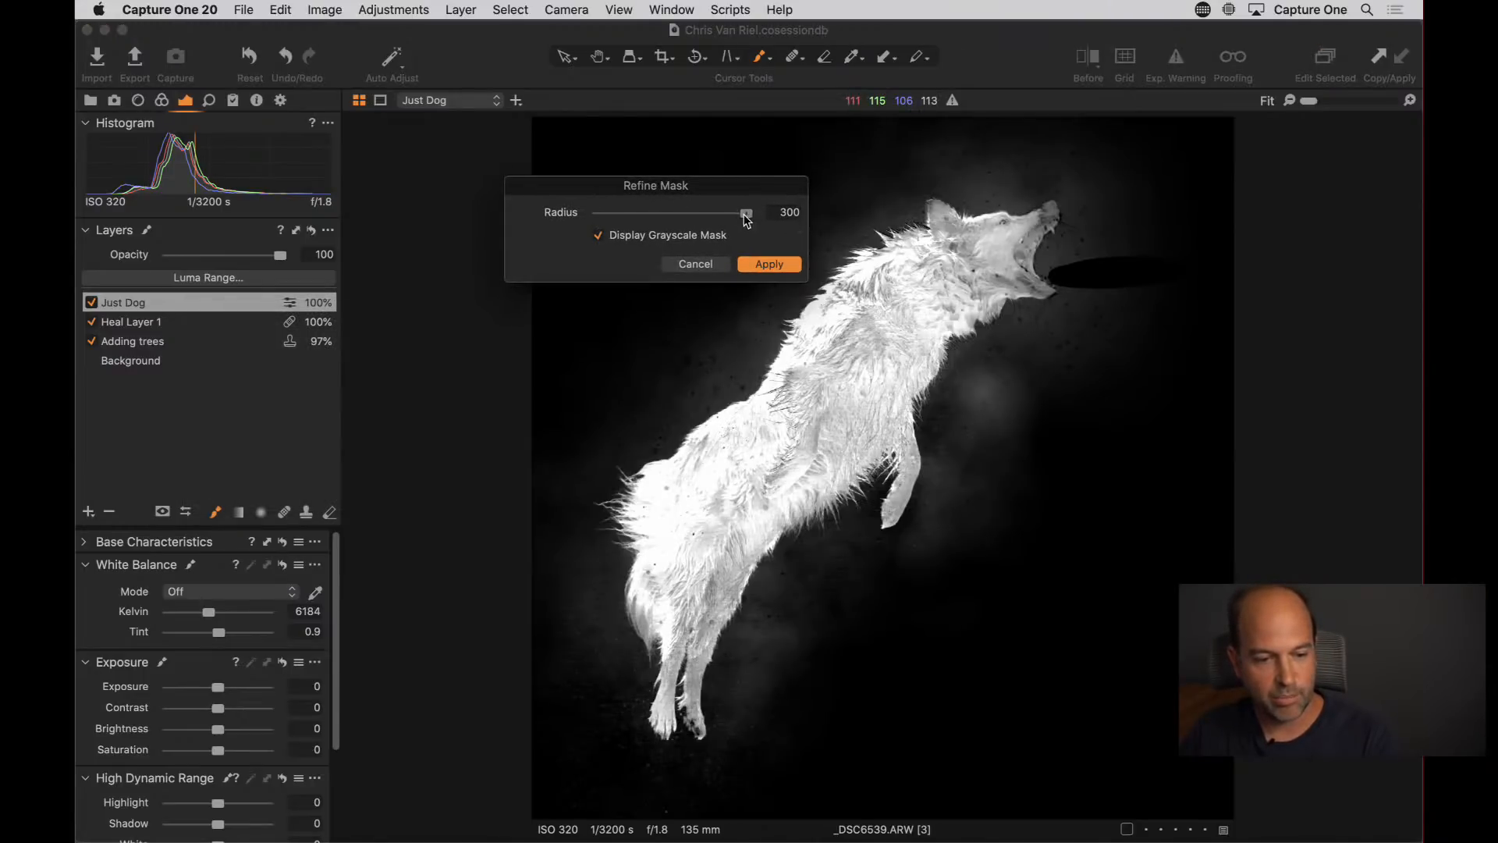
{"action": "left_click_drag", "start_coordinate": [746, 213], "coordinate": [708, 205]}
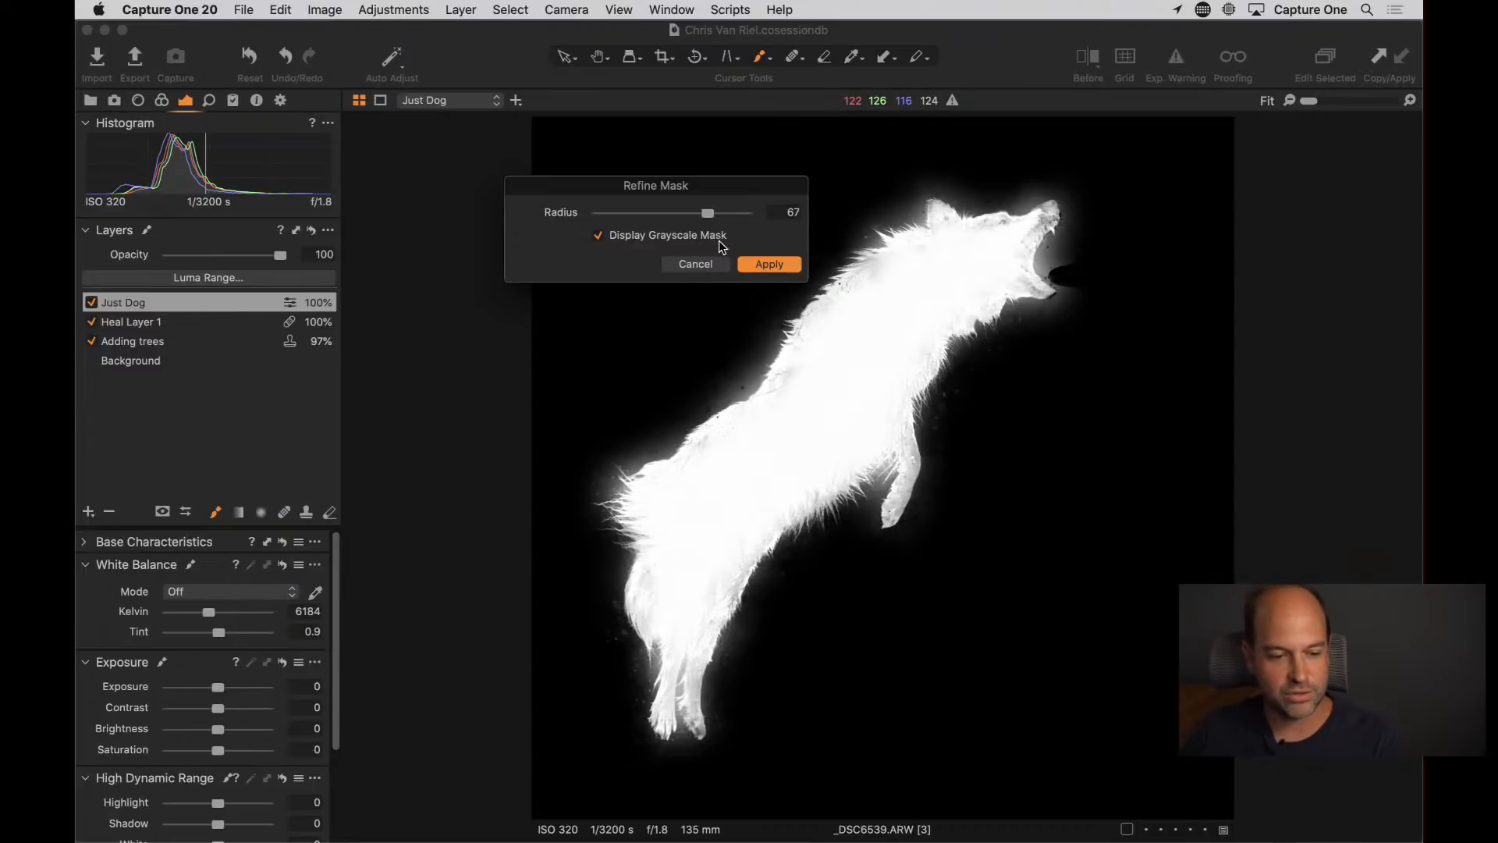
{"action": "left_click", "coordinate": [769, 265]}
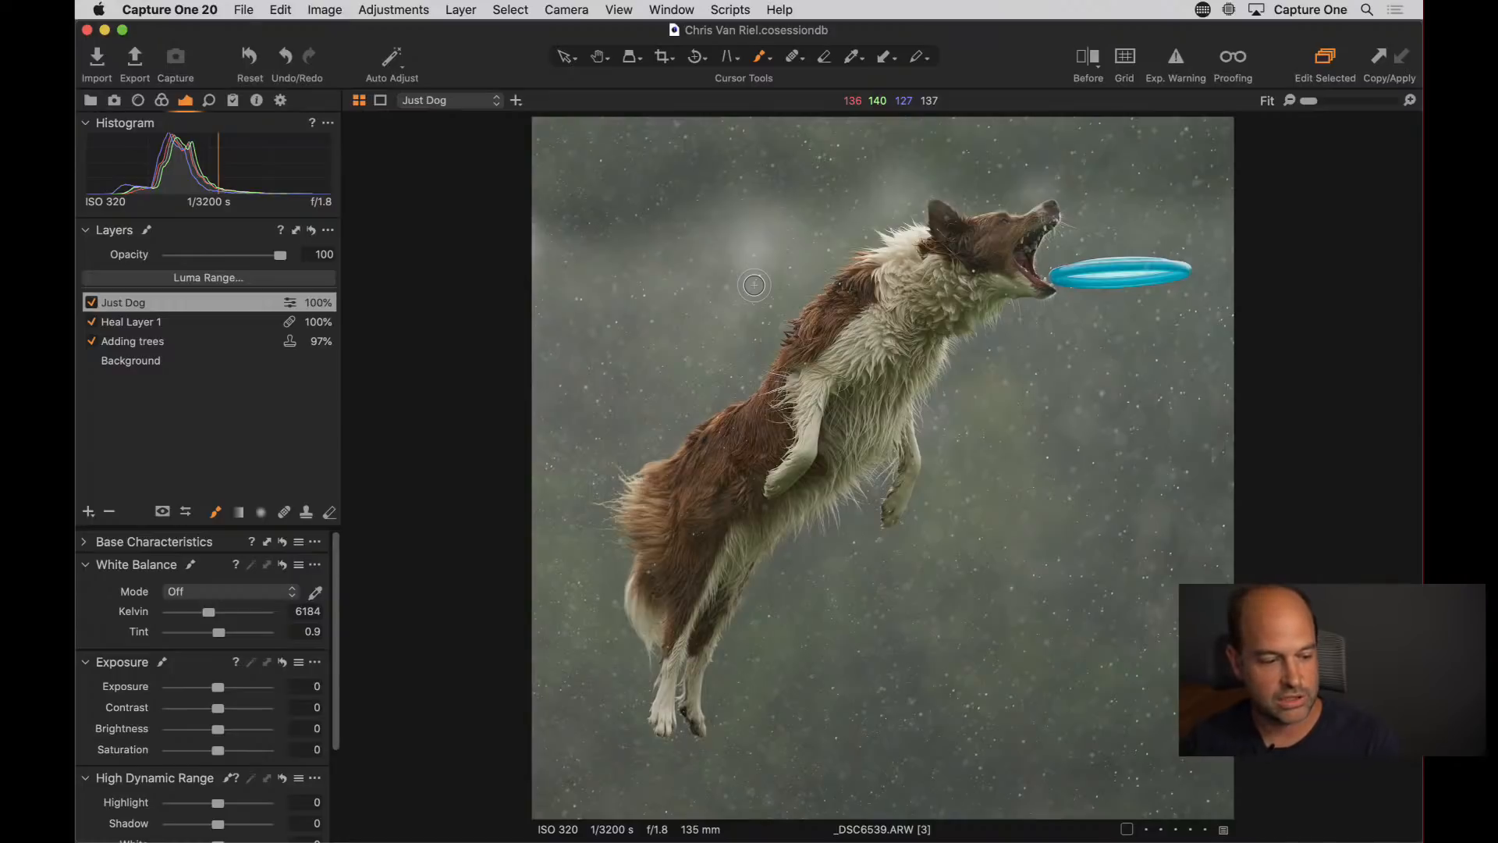
Set the Clarity of the Just Dog layer to 42 with the Natural method
{"action": "scroll", "coordinate": [203, 724], "scroll_direction": "down", "scroll_amount": 5}
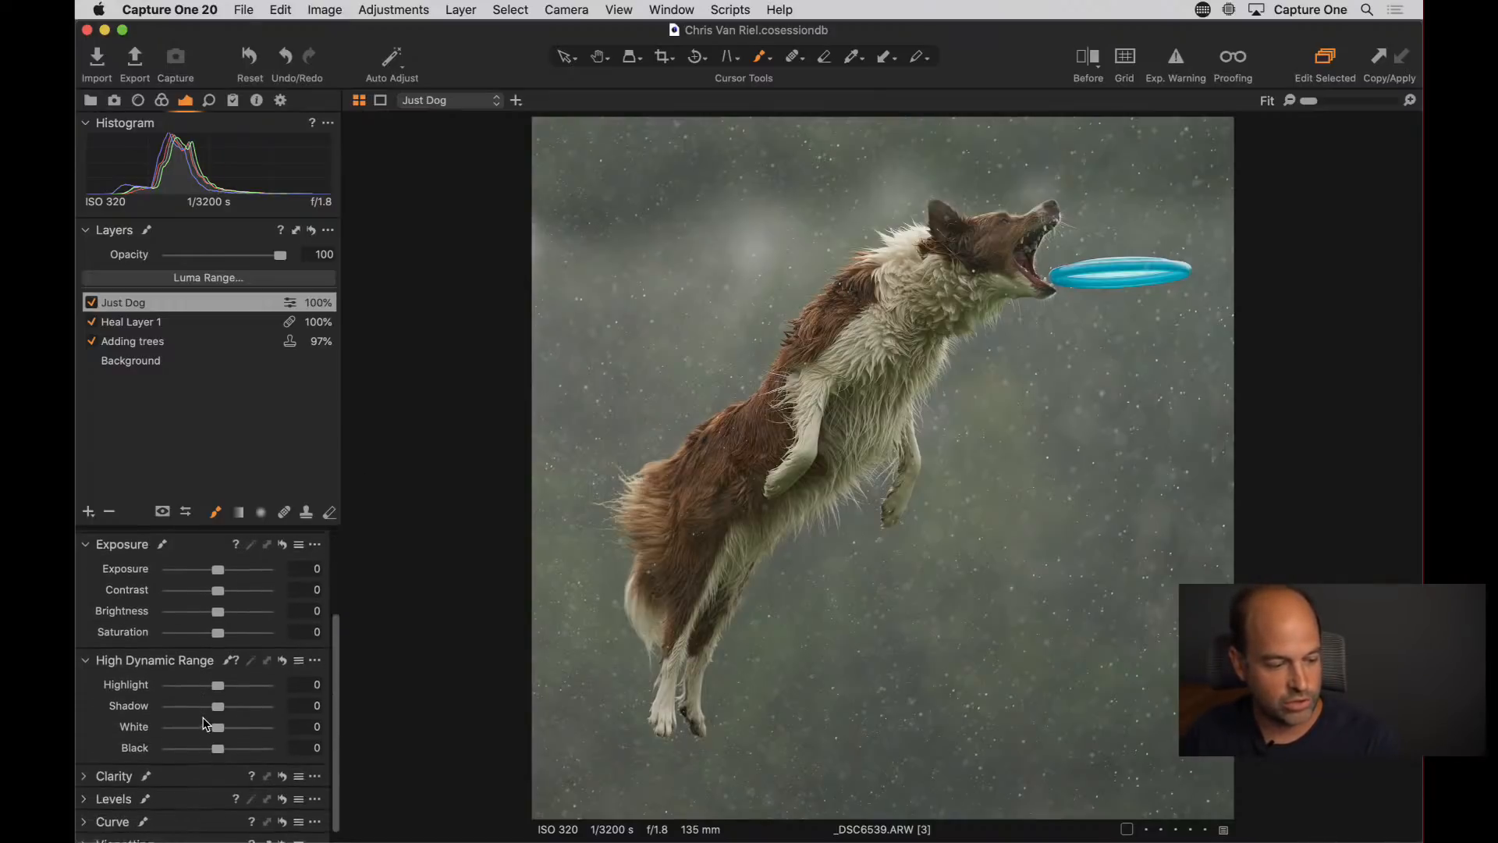
{"action": "left_click", "coordinate": [84, 765]}
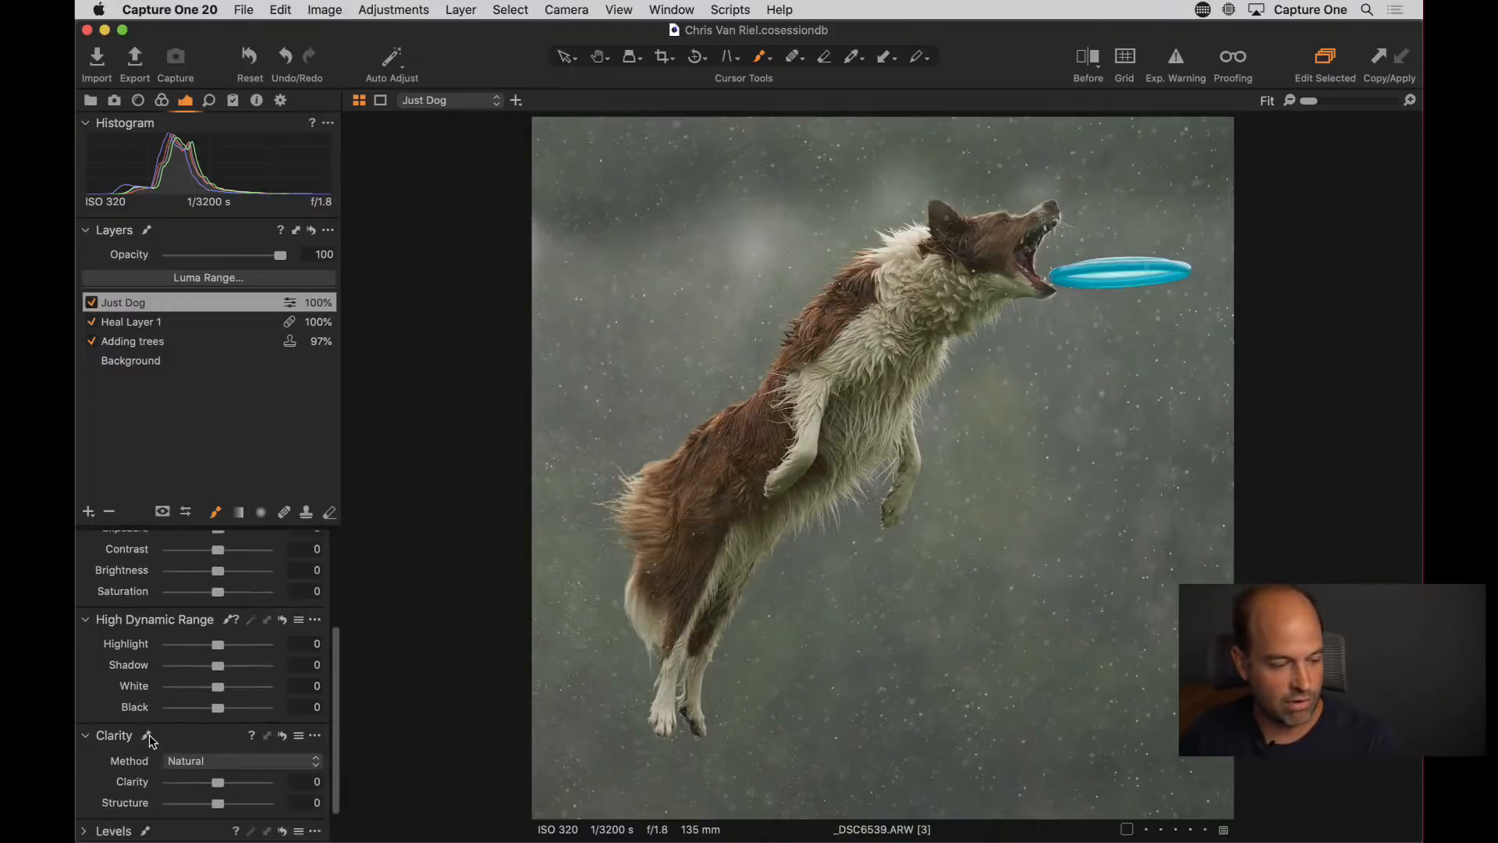
{"action": "mouse_move", "coordinate": [221, 739]}
{"action": "left_mouse_down"}
{"action": "mouse_move", "coordinate": [283, 743]}
{"action": "mouse_move", "coordinate": [238, 738]}
{"action": "left_mouse_up"}
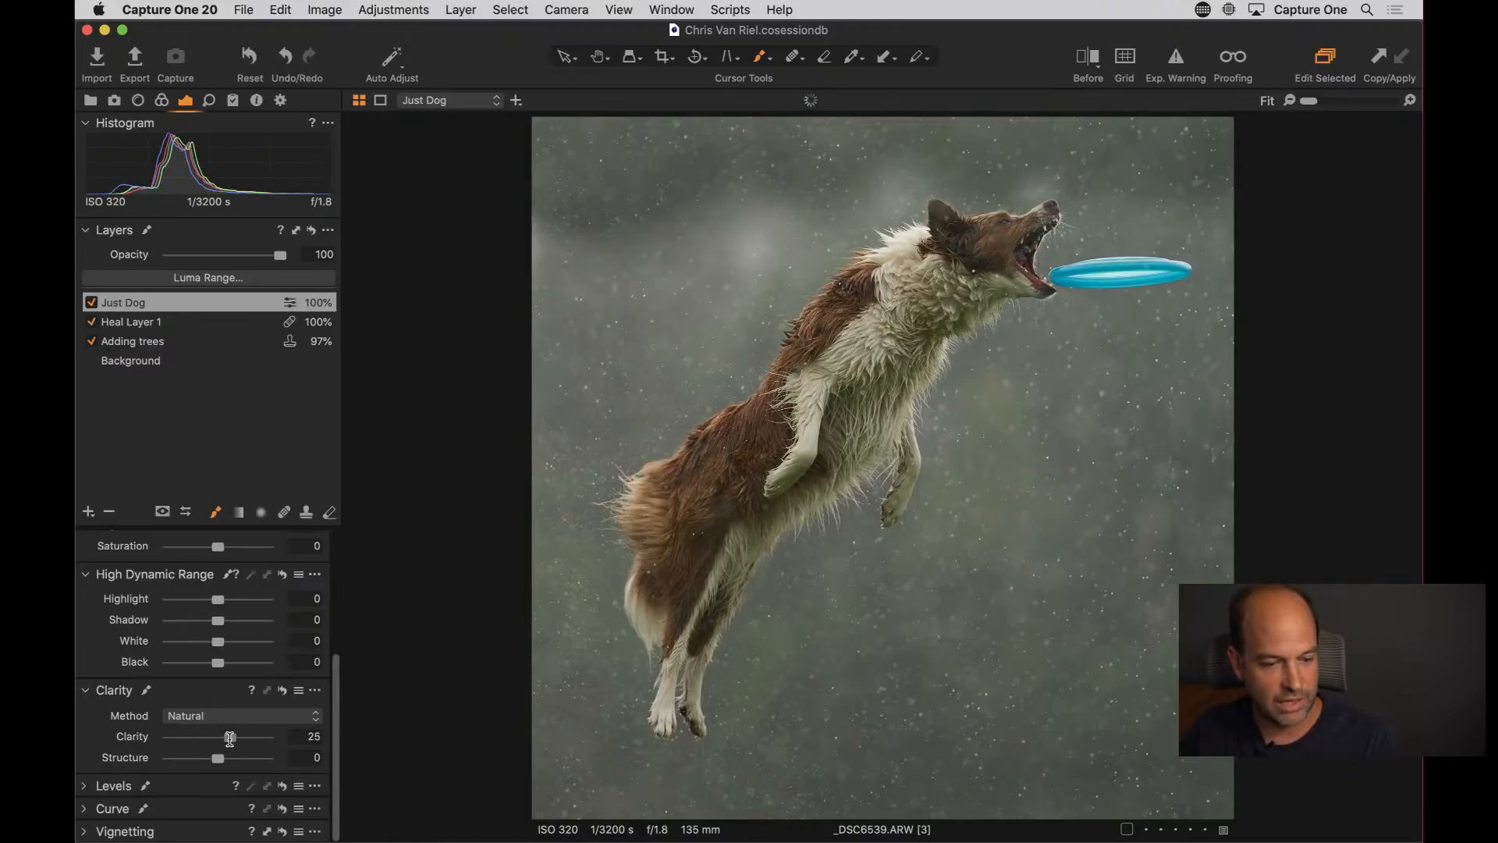
{"action": "scroll", "coordinate": [226, 702], "scroll_direction": "up", "scroll_amount": 5}
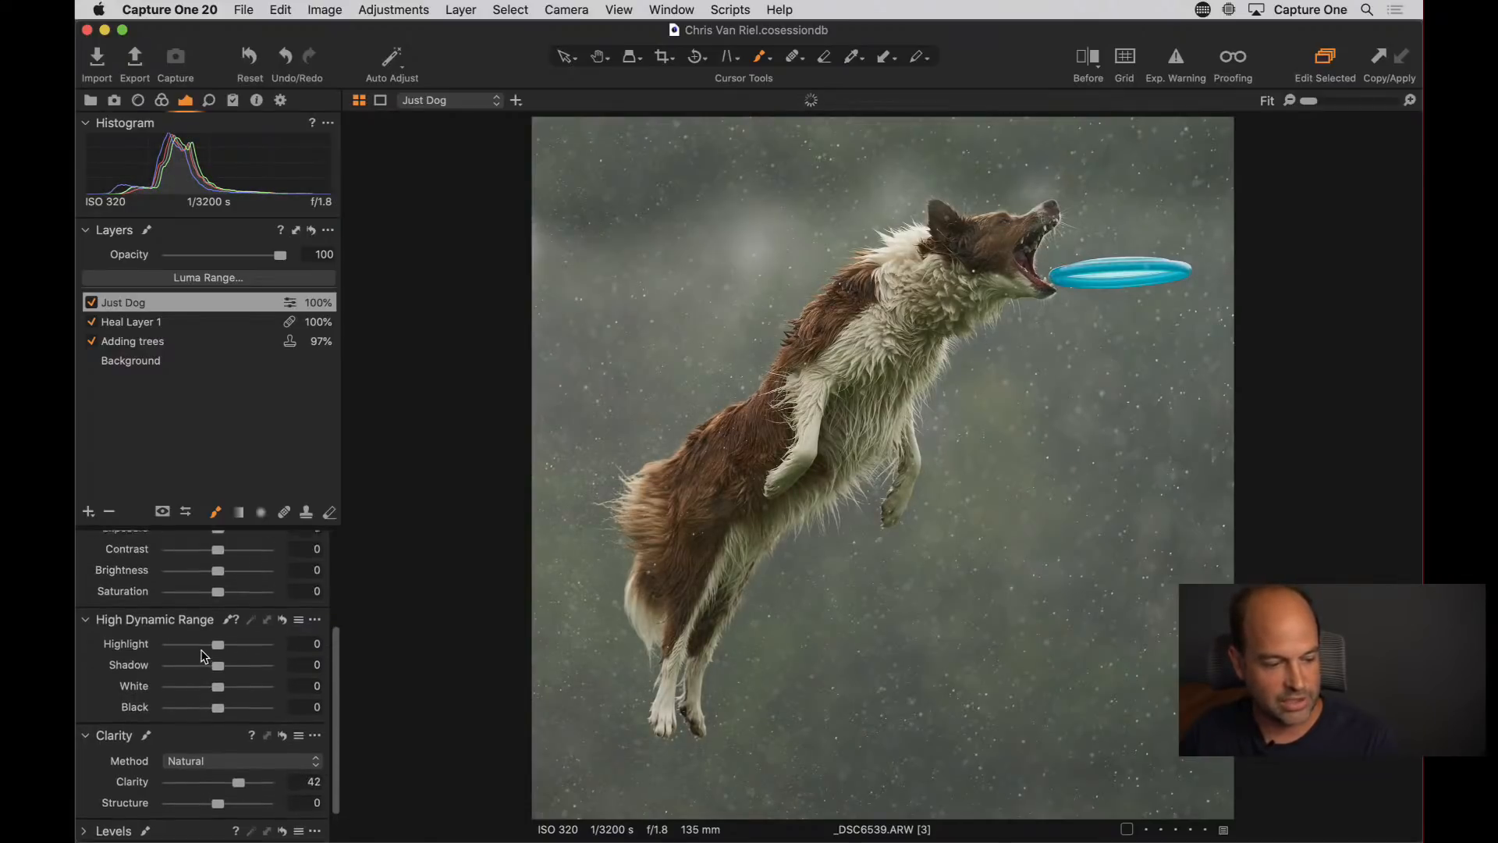
Set the Just Dog layer's Contrast to 11 and its Structure to 8 to bring out the fur
{"action": "left_click_drag", "start_coordinate": [225, 708], "coordinate": [229, 709]}
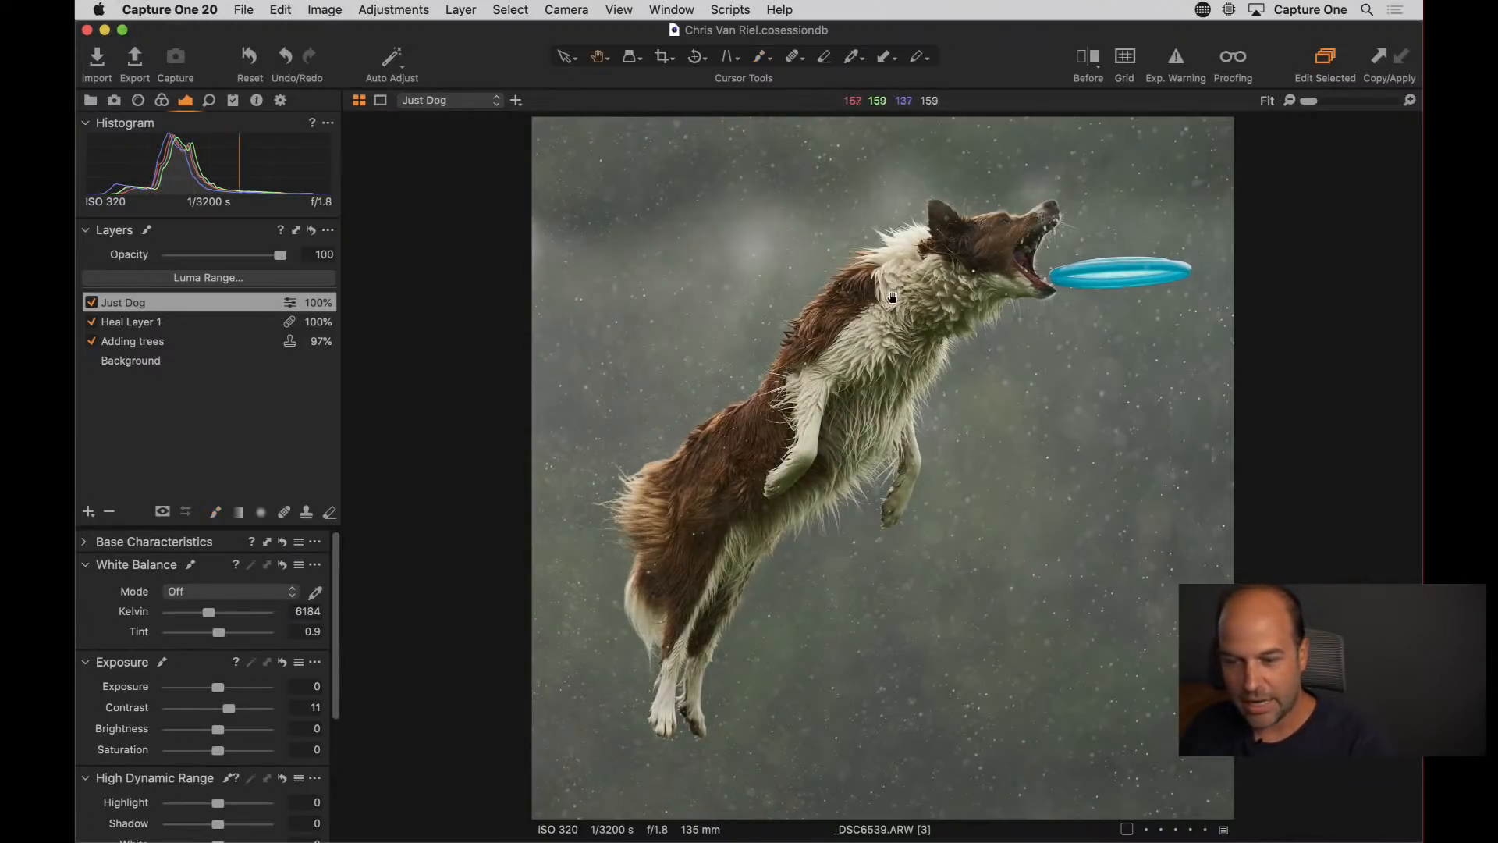
{"action": "left_click", "coordinate": [910, 298]}
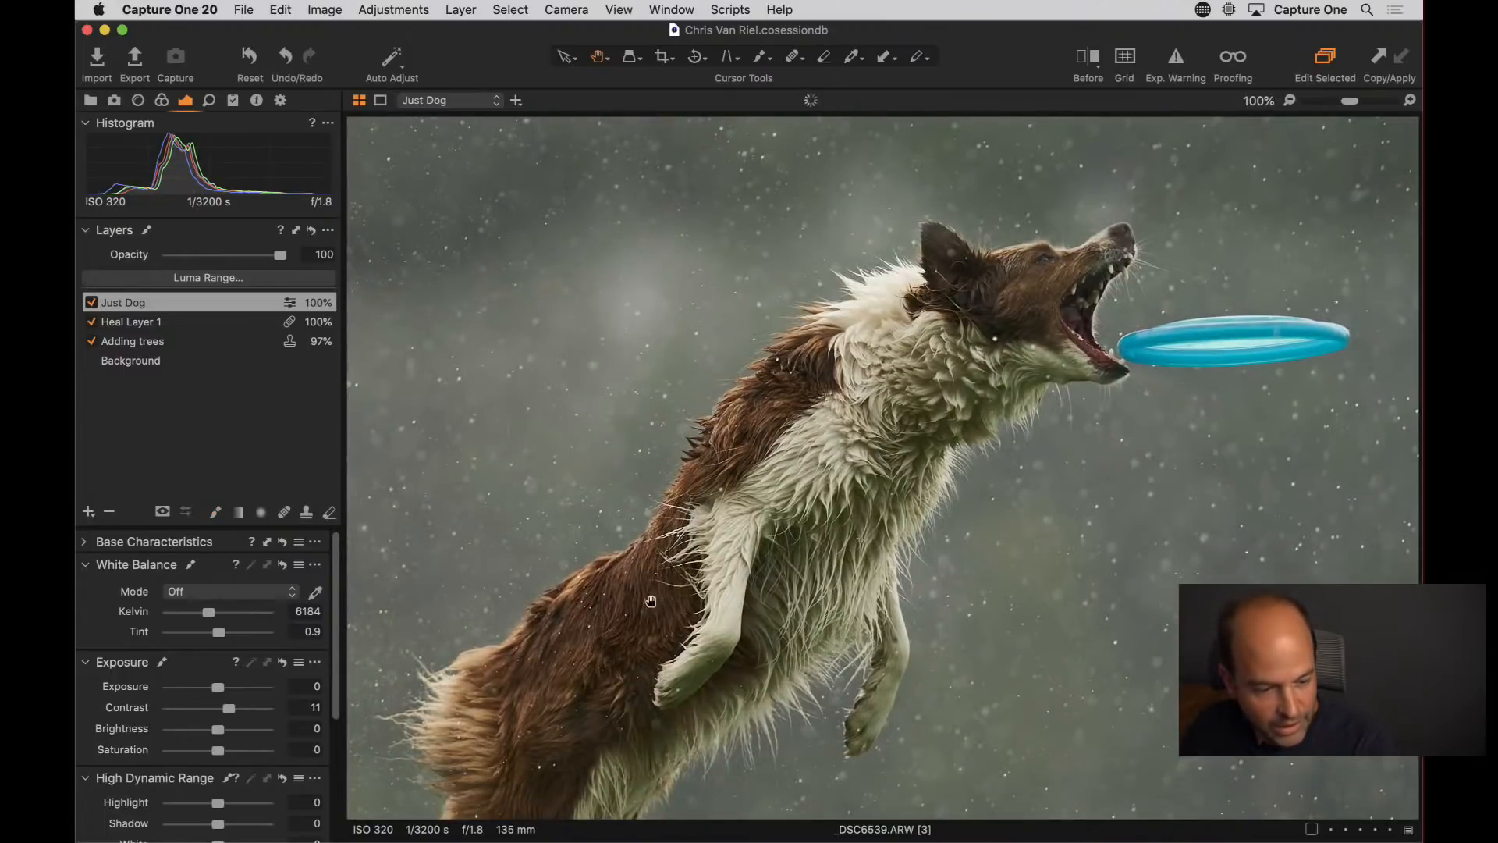
{"action": "scroll", "coordinate": [217, 784], "scroll_direction": "down", "scroll_amount": 5}
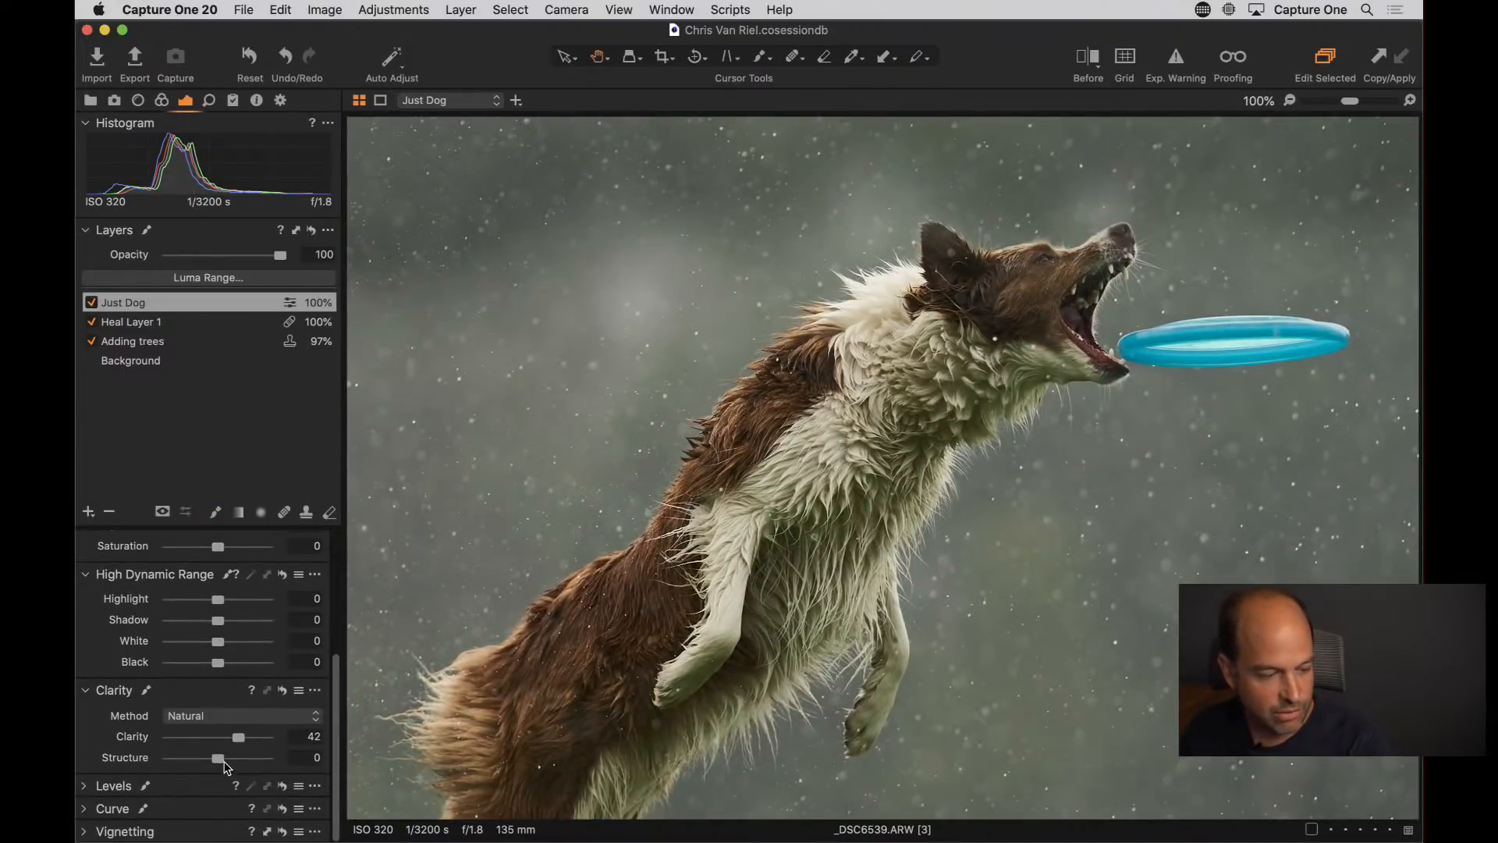
{"action": "left_click_drag", "start_coordinate": [222, 755], "coordinate": [226, 757]}
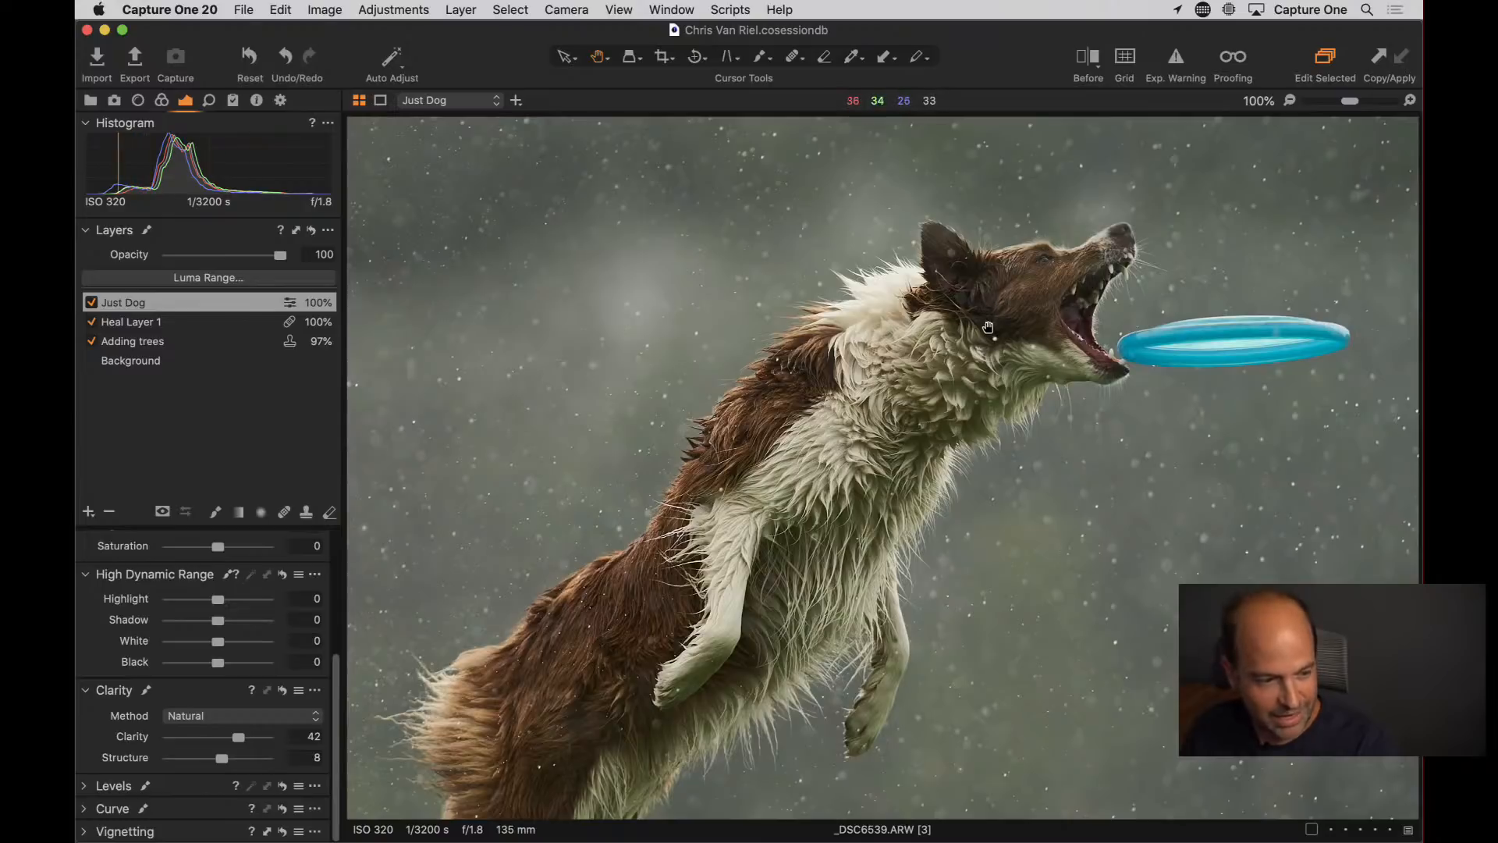
Compare the dog with the Just Dog layer off and on, and examine the fur over the body and legs at 100%
{"action": "left_click", "coordinate": [91, 303]}
{"action": "left_click", "coordinate": [92, 303]}
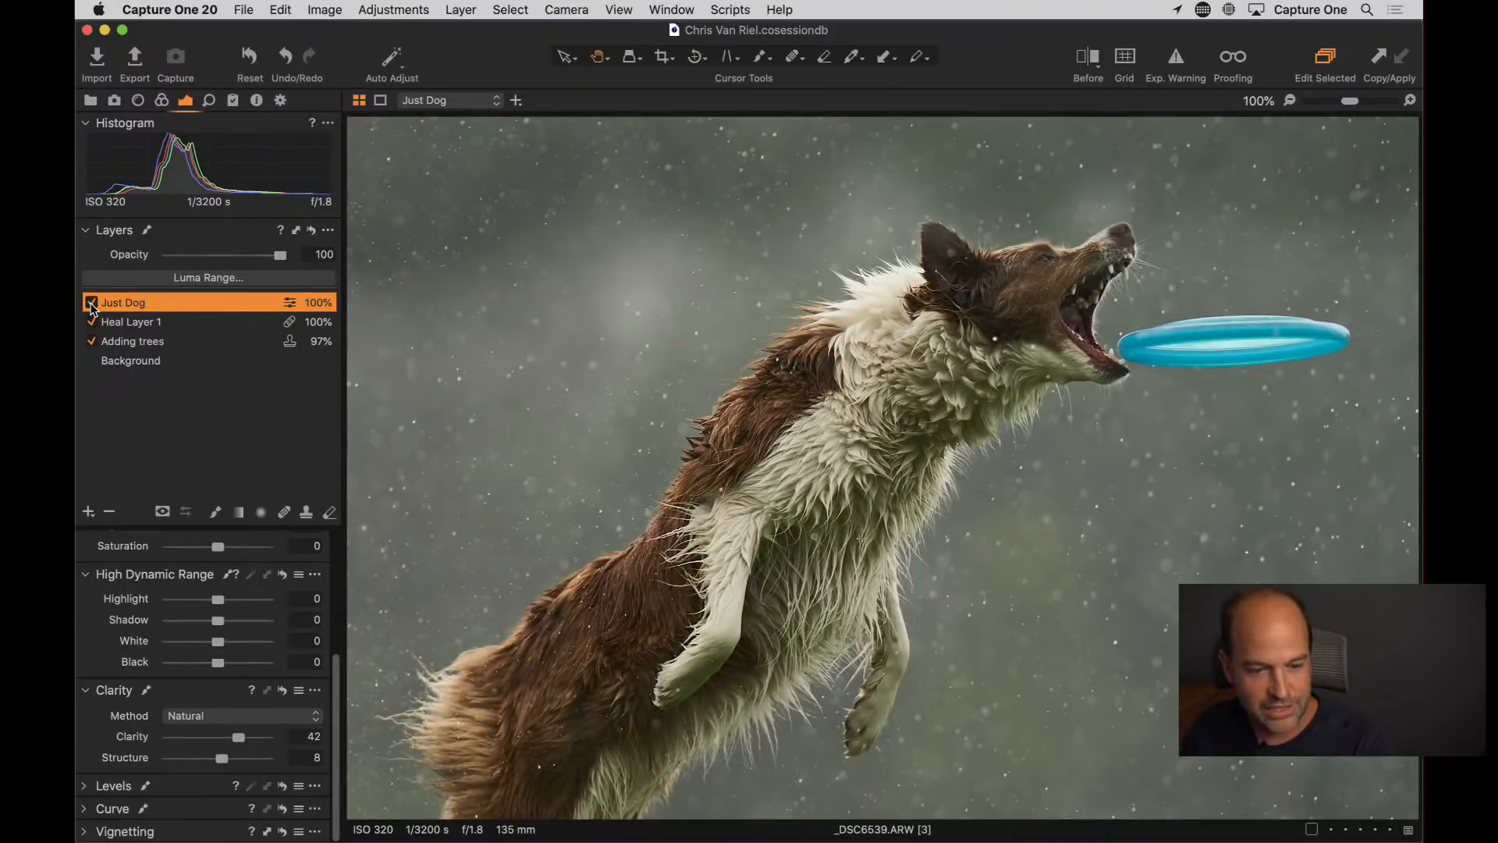
{"action": "left_click_drag", "start_coordinate": [734, 466], "coordinate": [740, 323]}
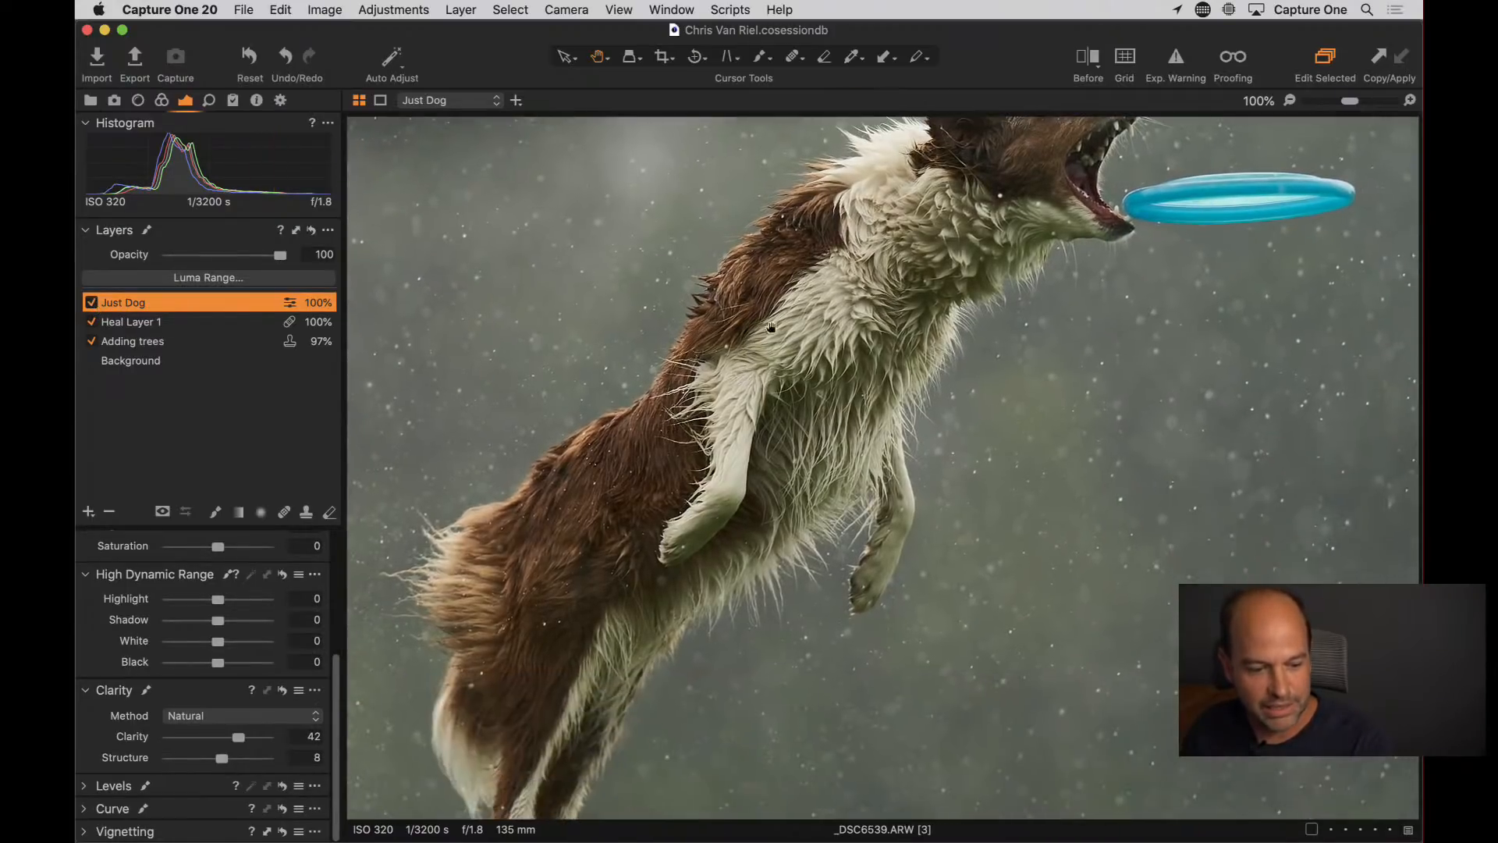
{"action": "left_click_drag", "start_coordinate": [613, 677], "coordinate": [649, 539]}
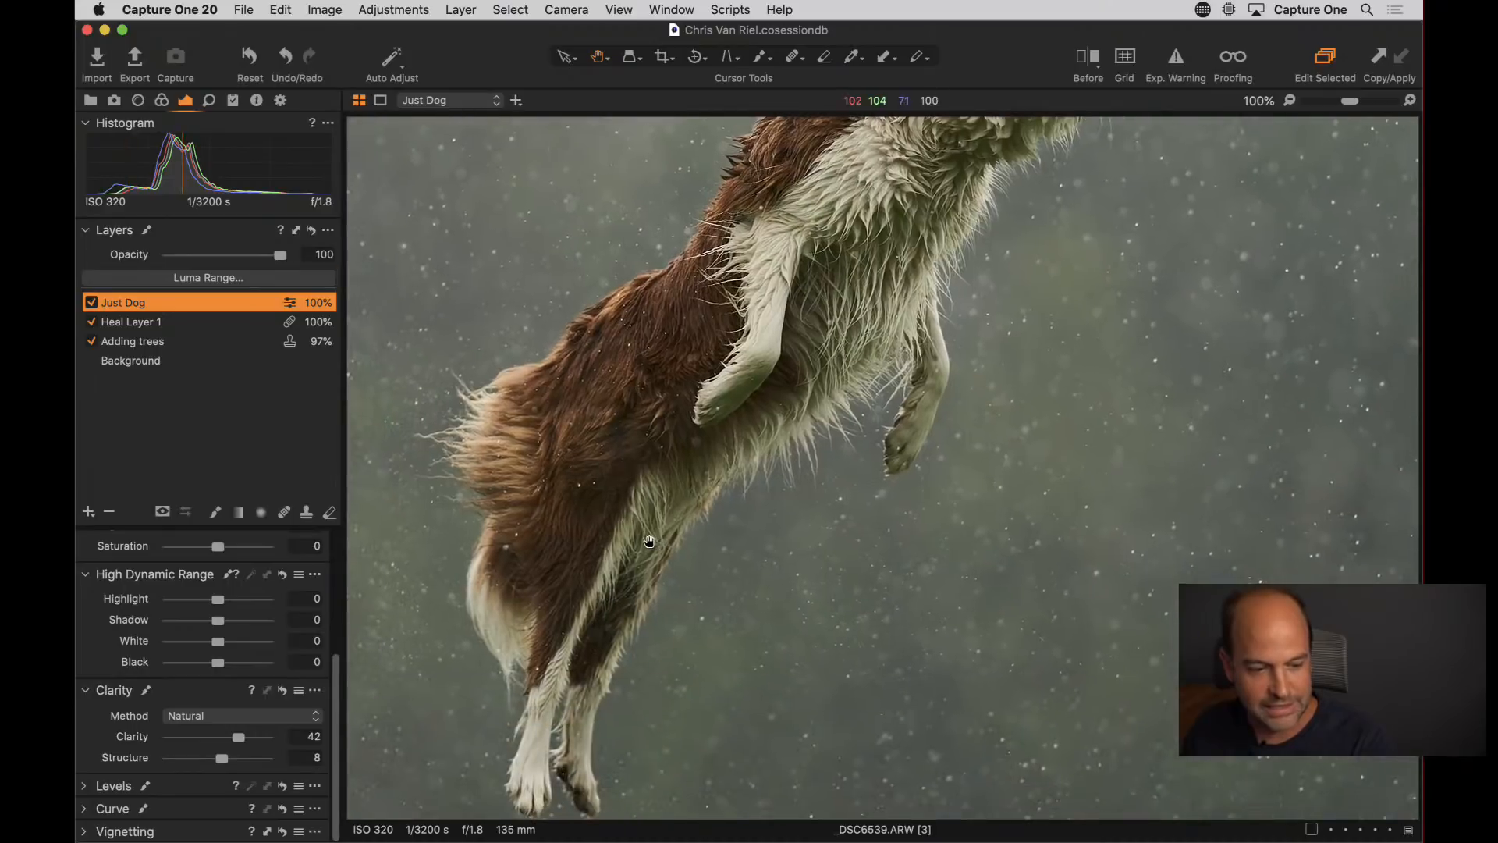
{"action": "left_click_drag", "start_coordinate": [787, 369], "coordinate": [787, 456]}
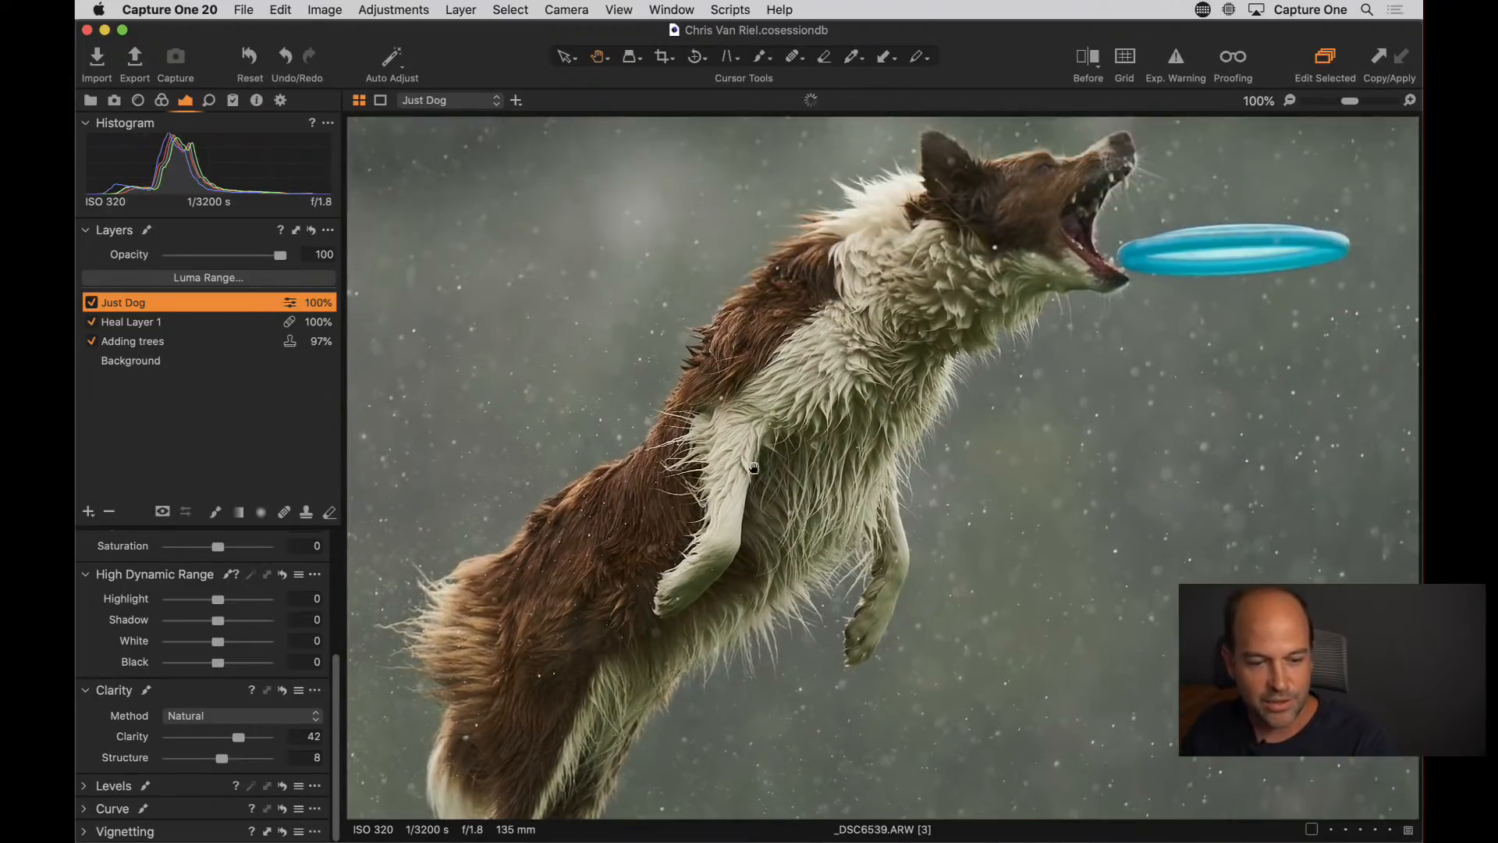
{"action": "double_click", "coordinate": [800, 444]}
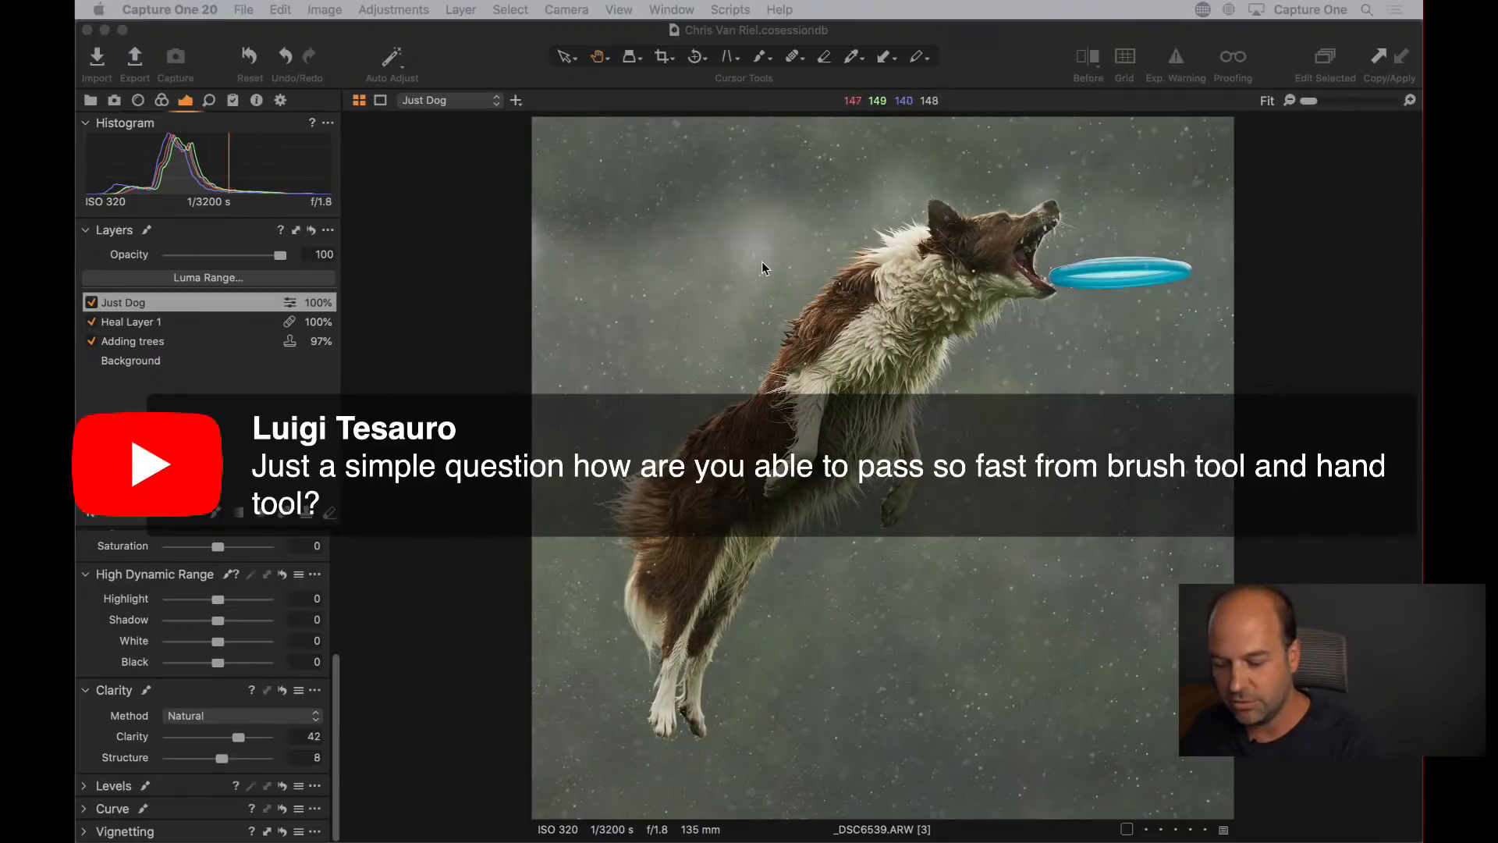
Activate the mask brush and search the keyboard shortcut editor for "brush" commands
{"action": "left_click", "coordinate": [456, 331]}
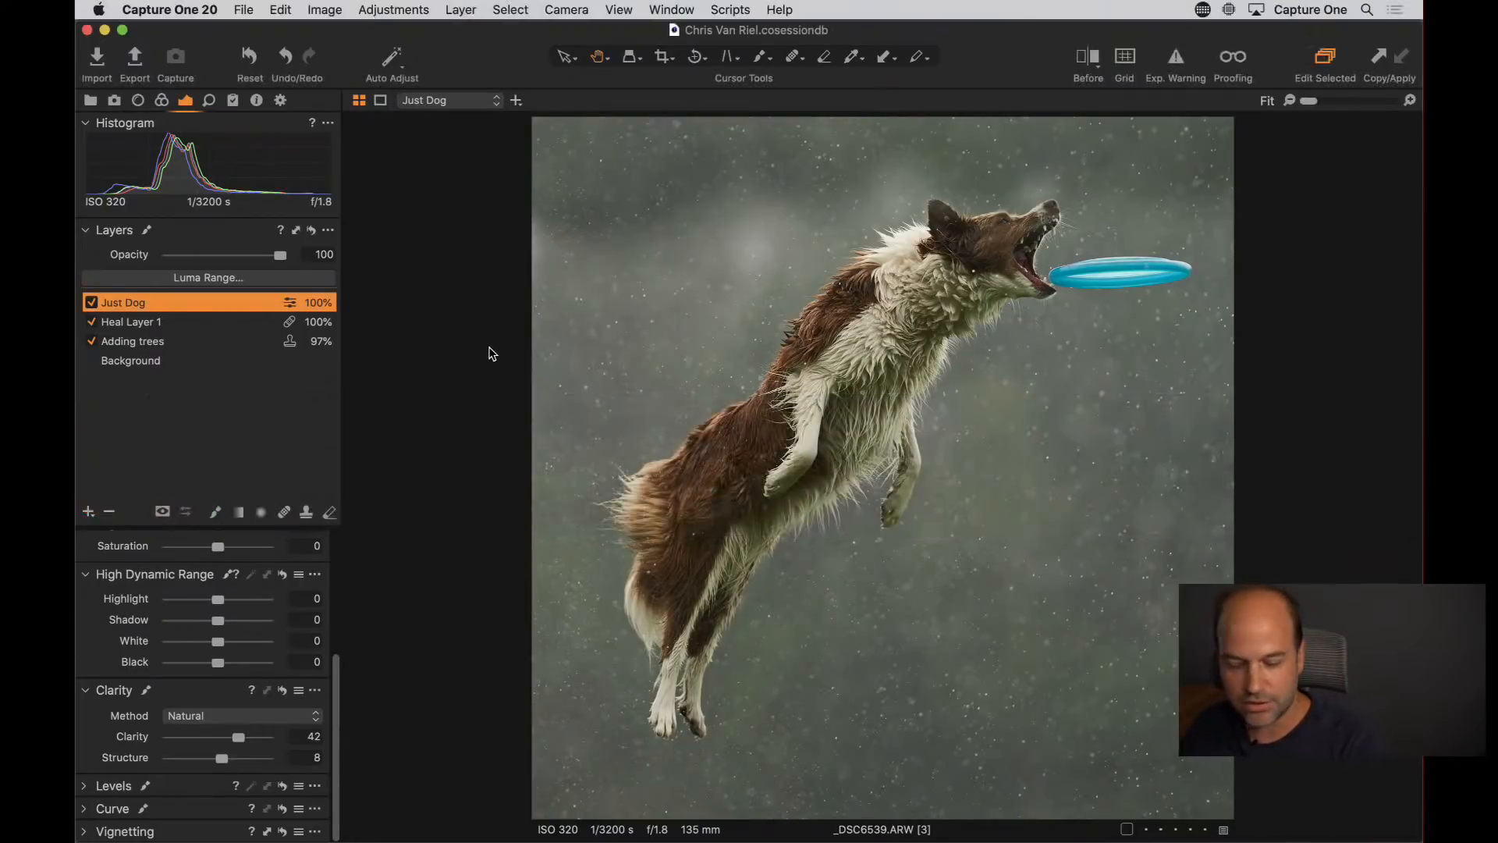
{"action": "key", "text": "b"}
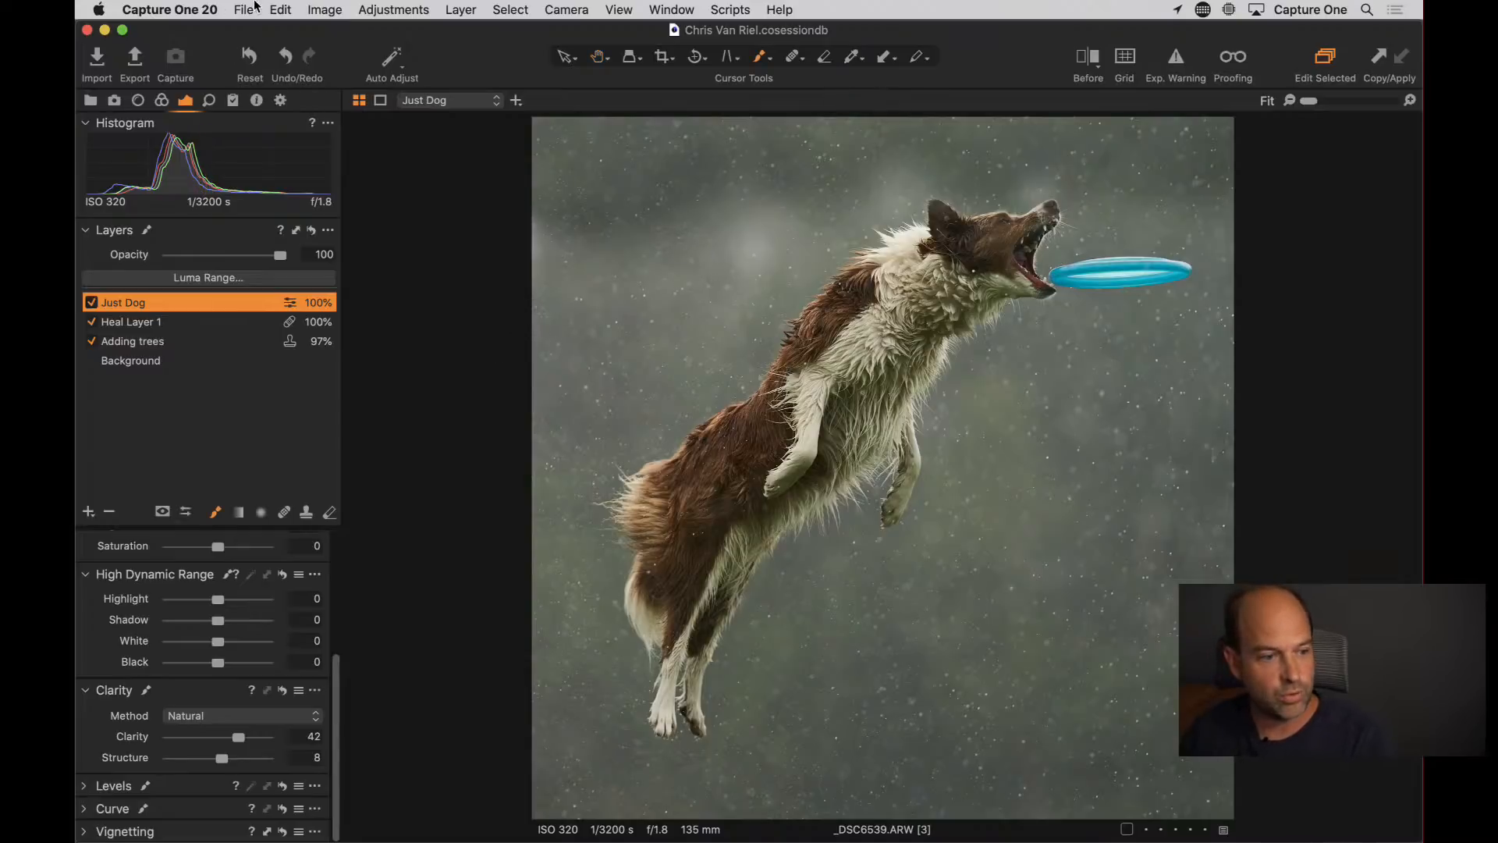
{"action": "left_click", "coordinate": [279, 10]}
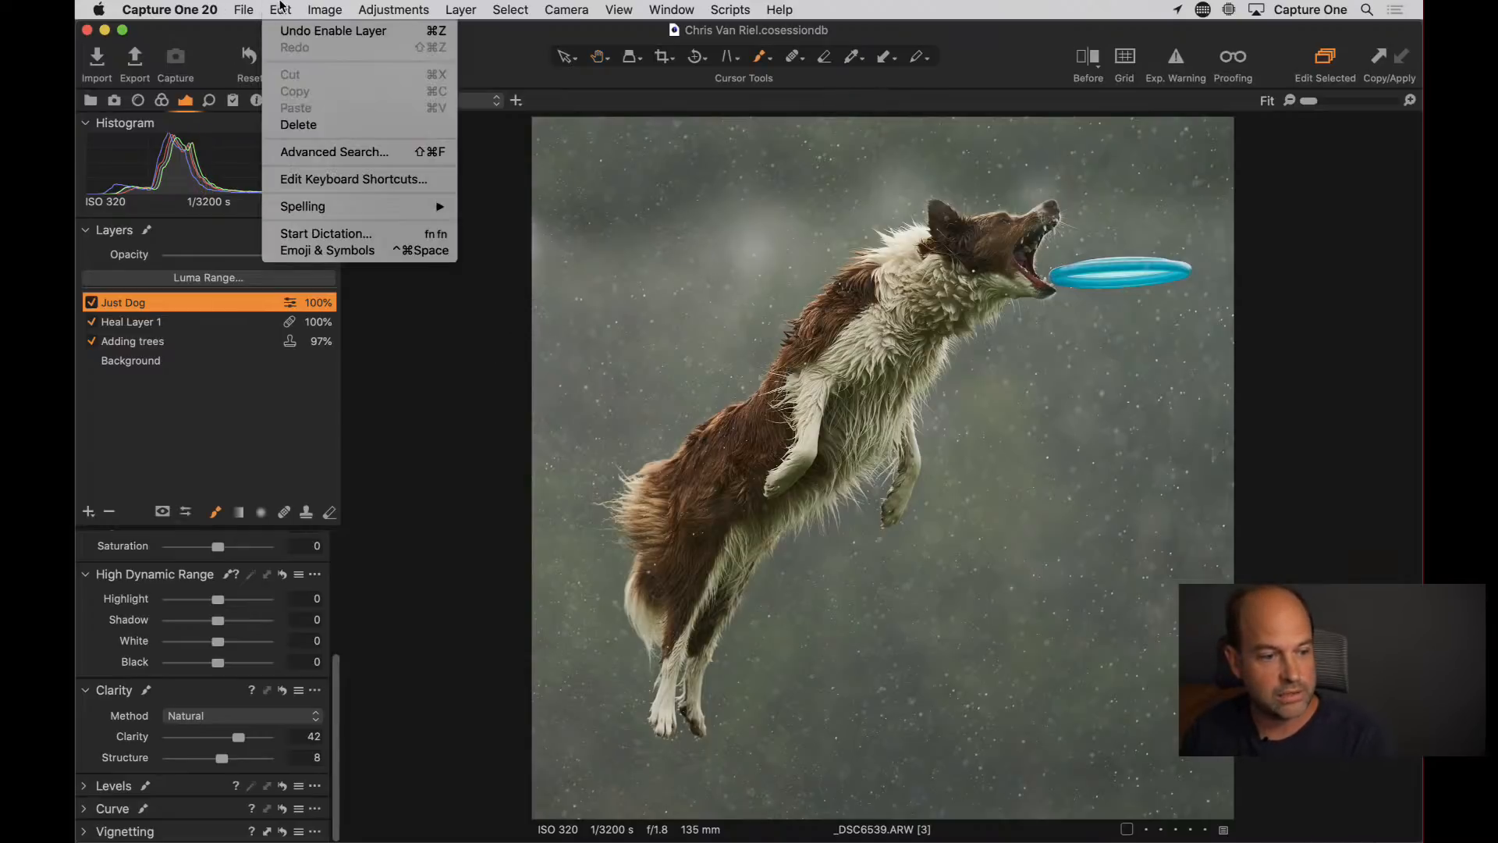
{"action": "left_click", "coordinate": [324, 182]}
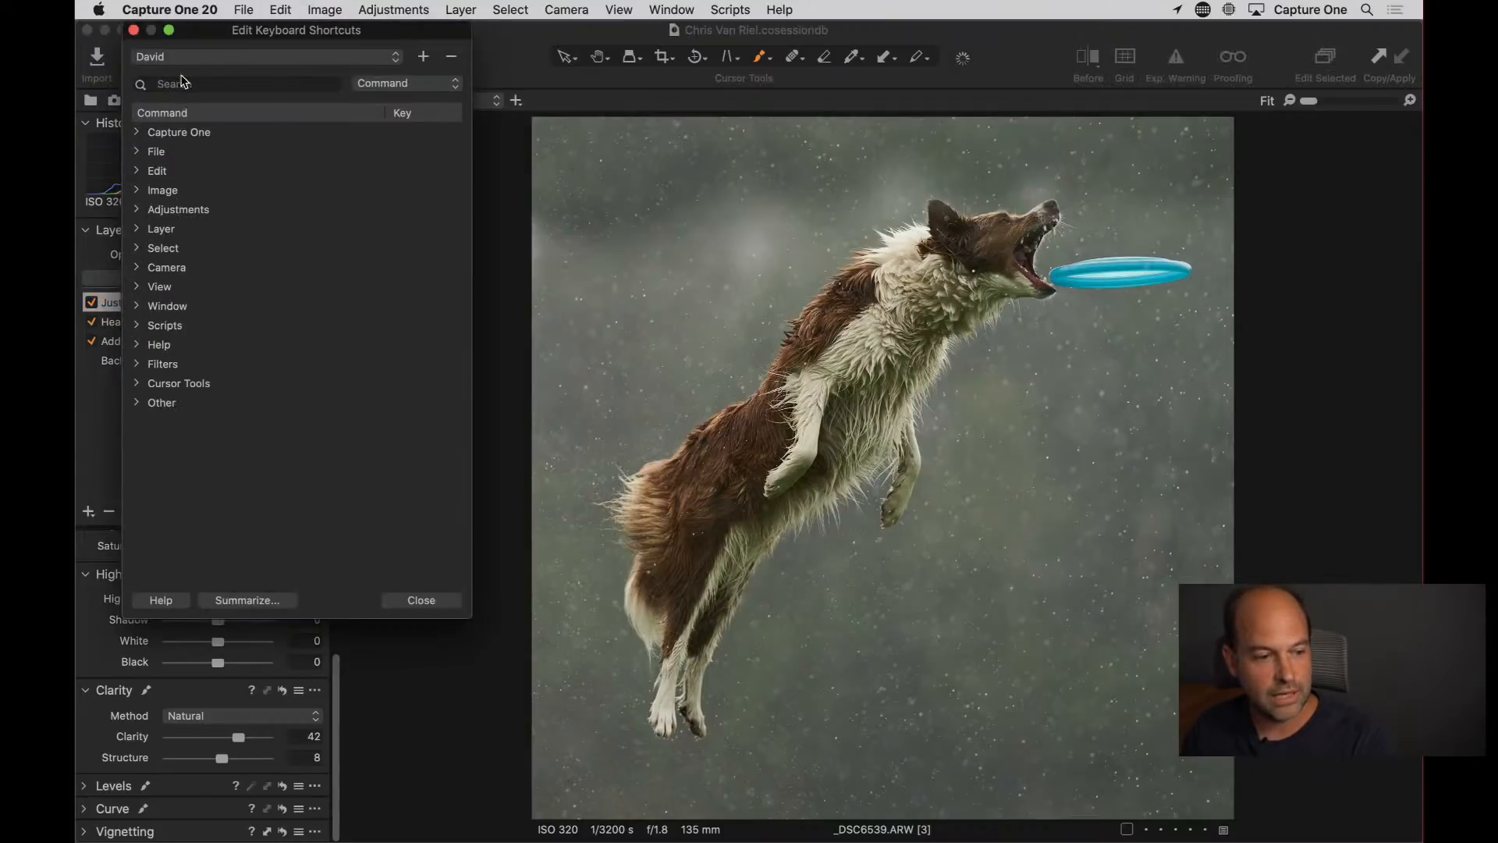
{"action": "left_click", "coordinate": [207, 84]}
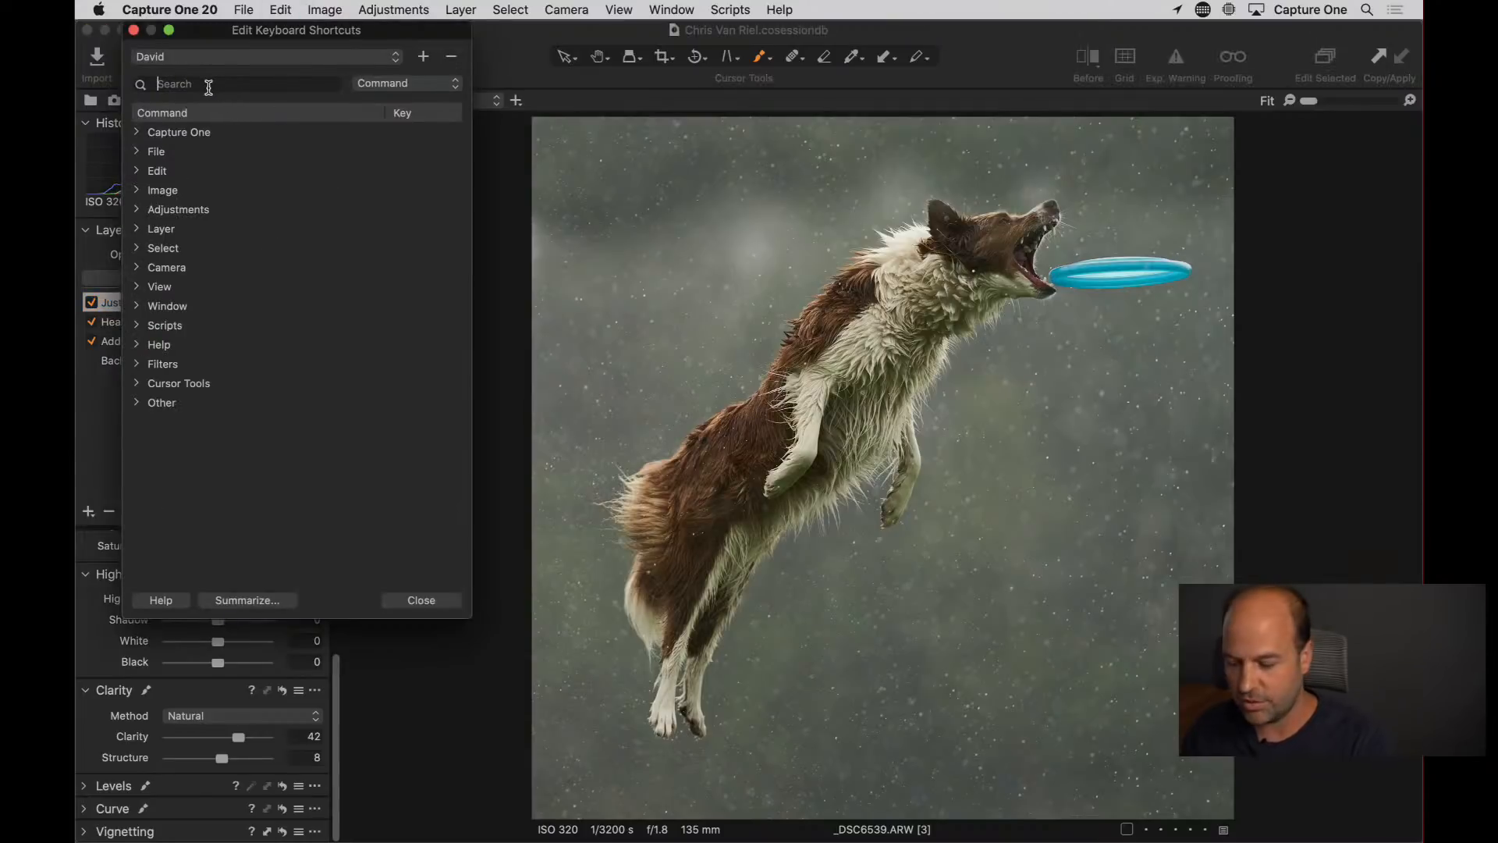
{"action": "type", "text": "brush"}
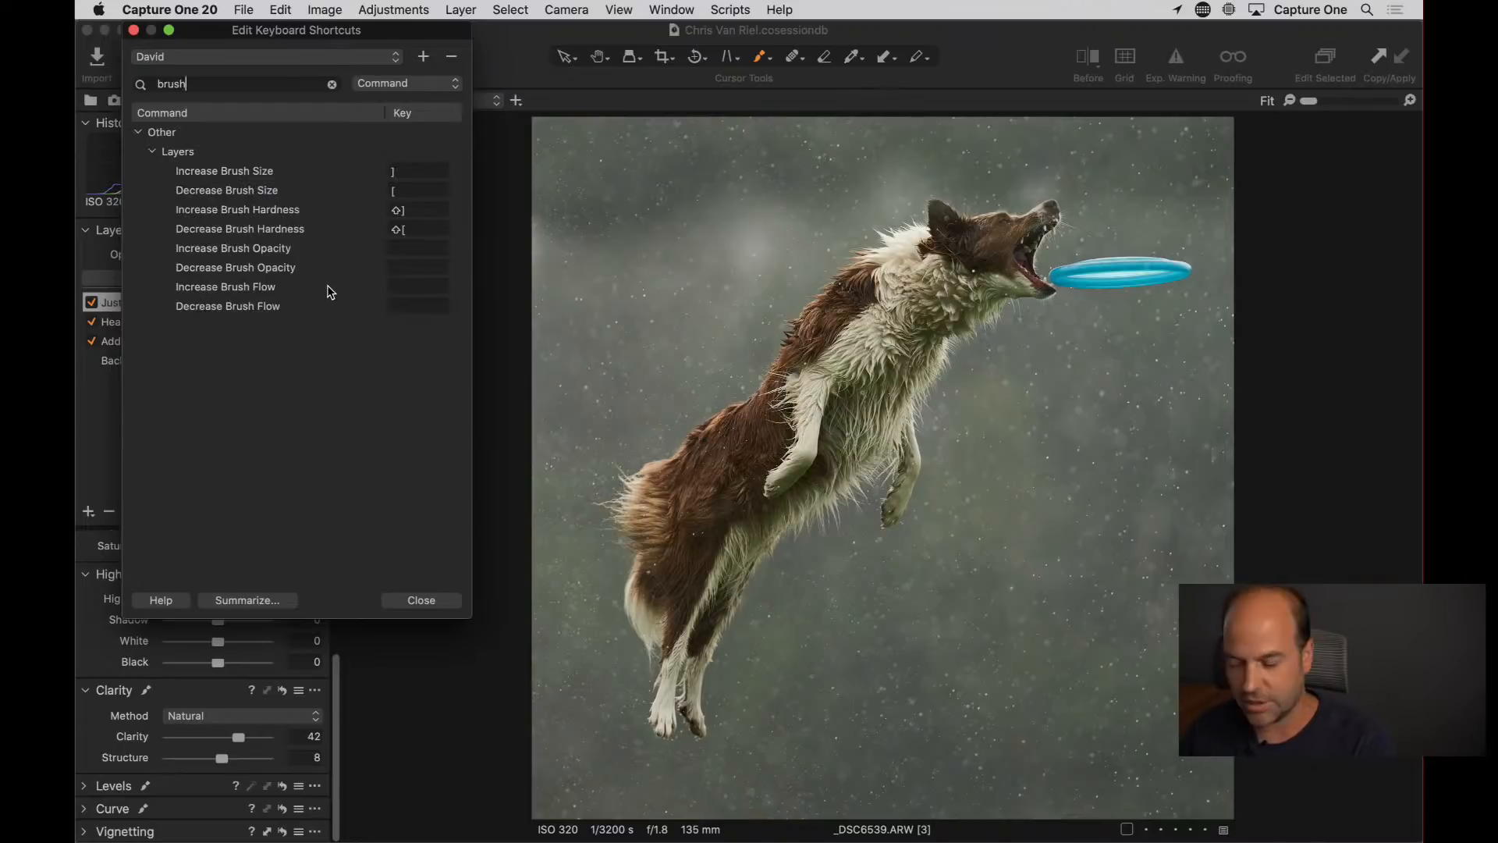
Search the keyboard shortcut editor for "mask" instead, check the assigned keys, and close the editor
{"action": "key", "text": "BackSpace"}
{"action": "key", "text": "BackSpace"}
{"action": "key", "text": "BackSpace"}
{"action": "key", "text": "BackSpace"}
{"action": "key", "text": "BackSpace"}
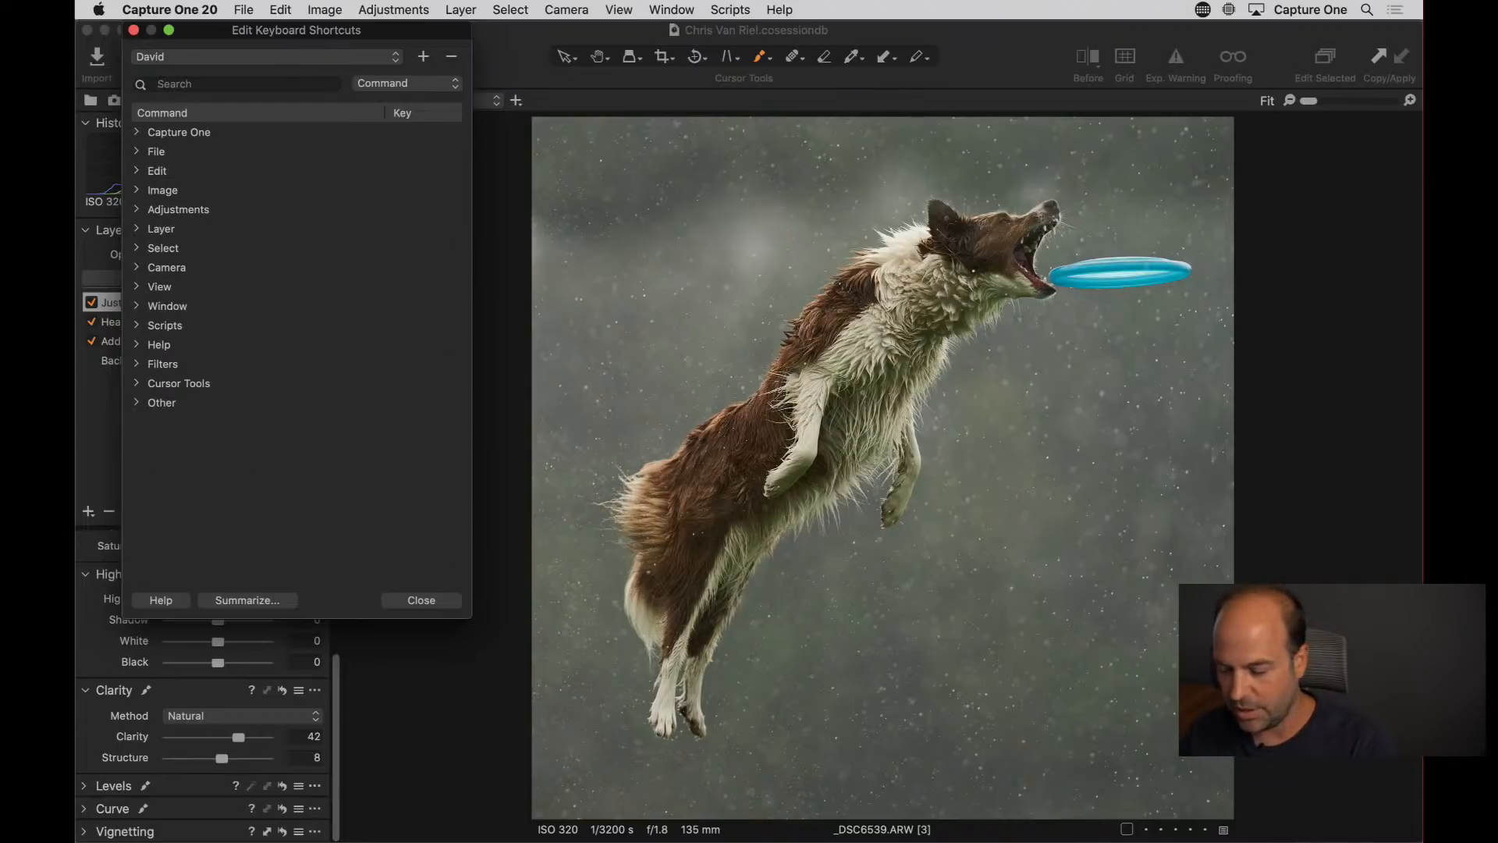
{"action": "type", "text": "mask"}
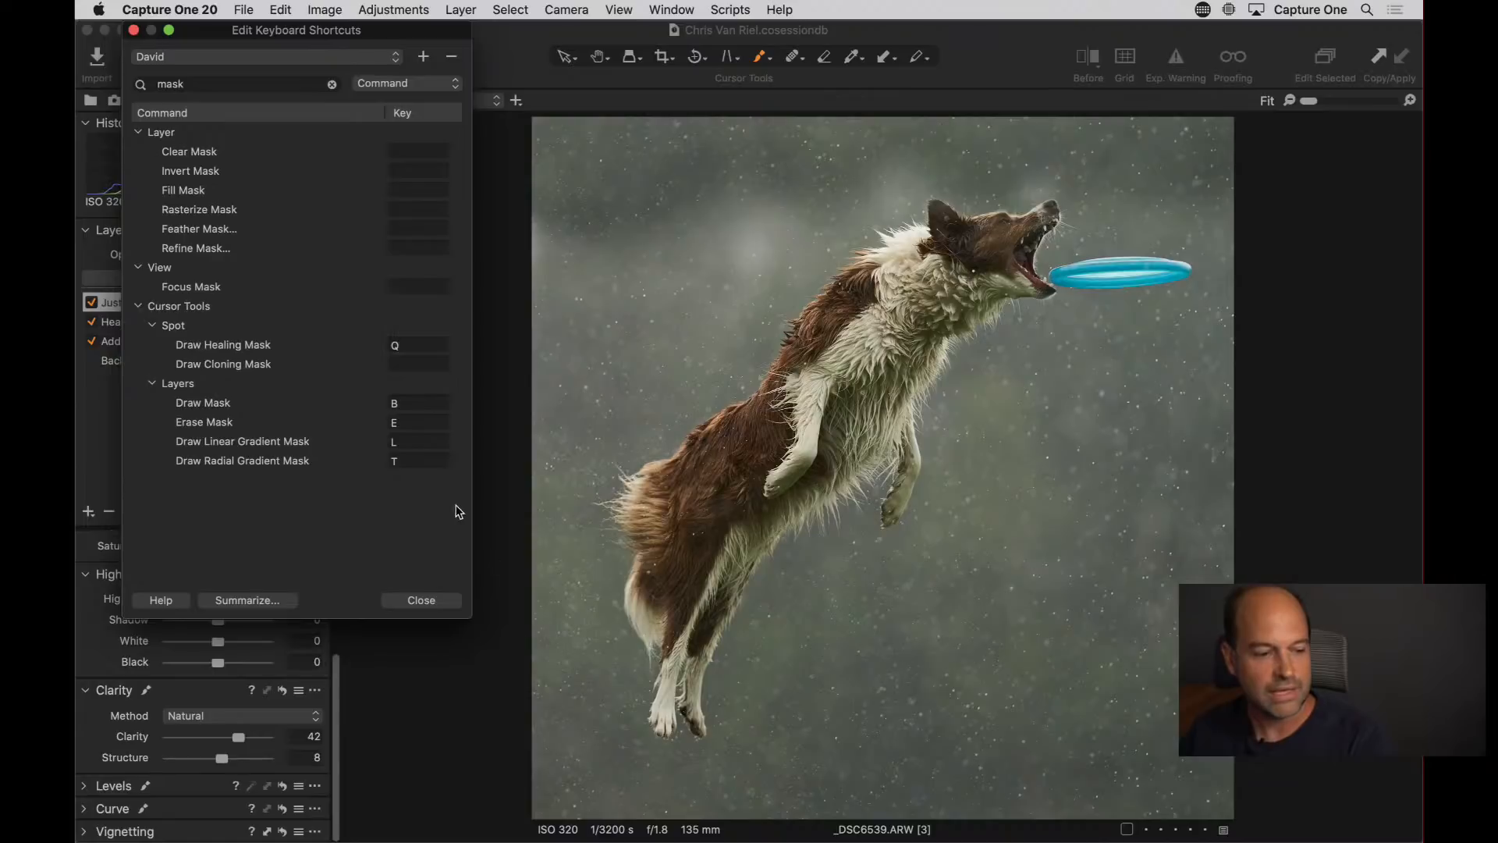
{"action": "left_click", "coordinate": [133, 29]}
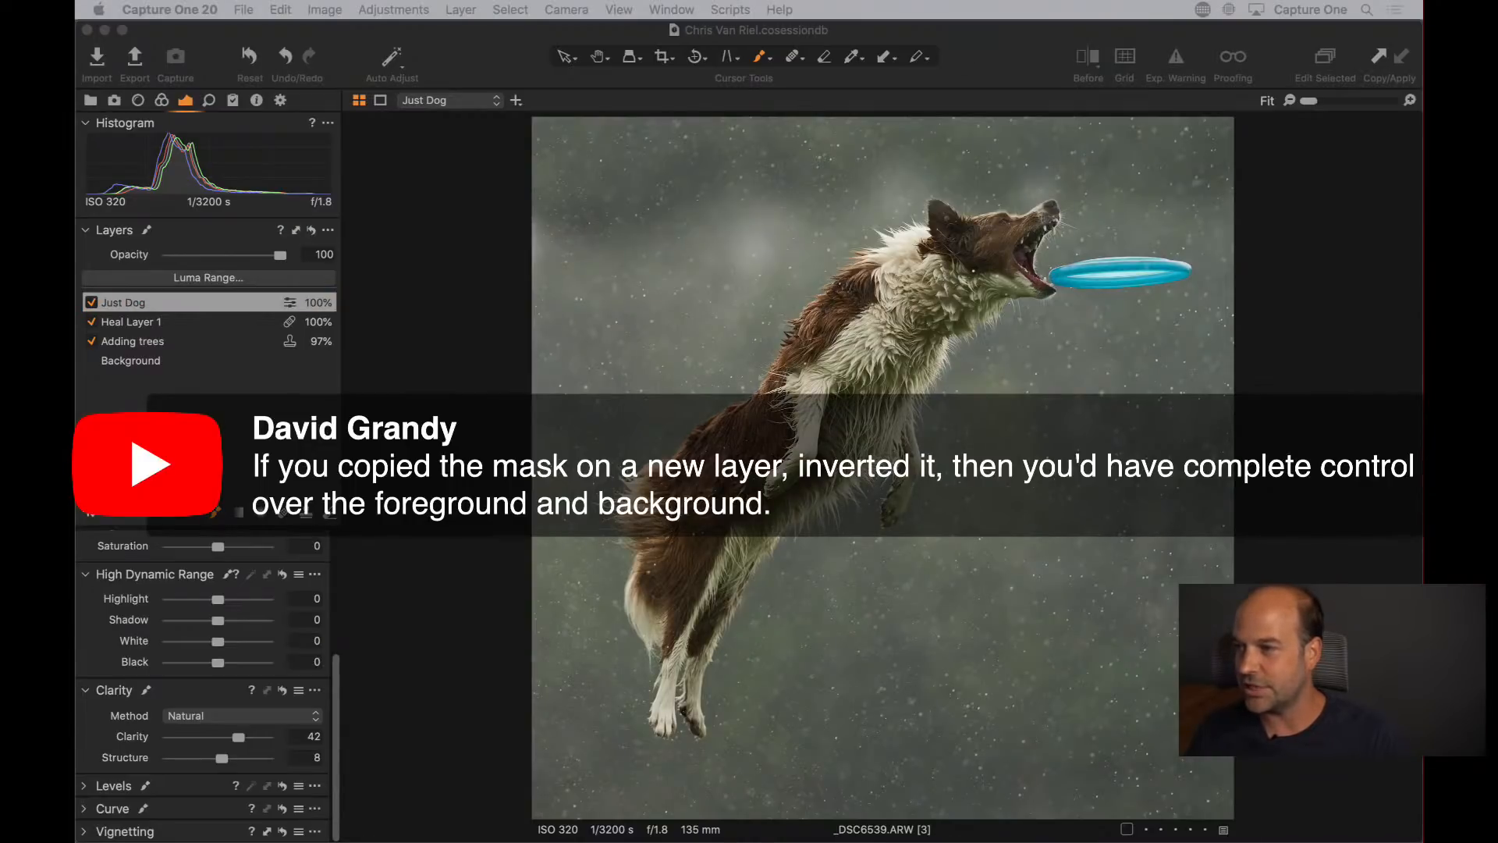
Add an empty adjustment layer above Just Dog and name it "Background soften and color grade"
{"action": "left_click", "coordinate": [305, 430]}
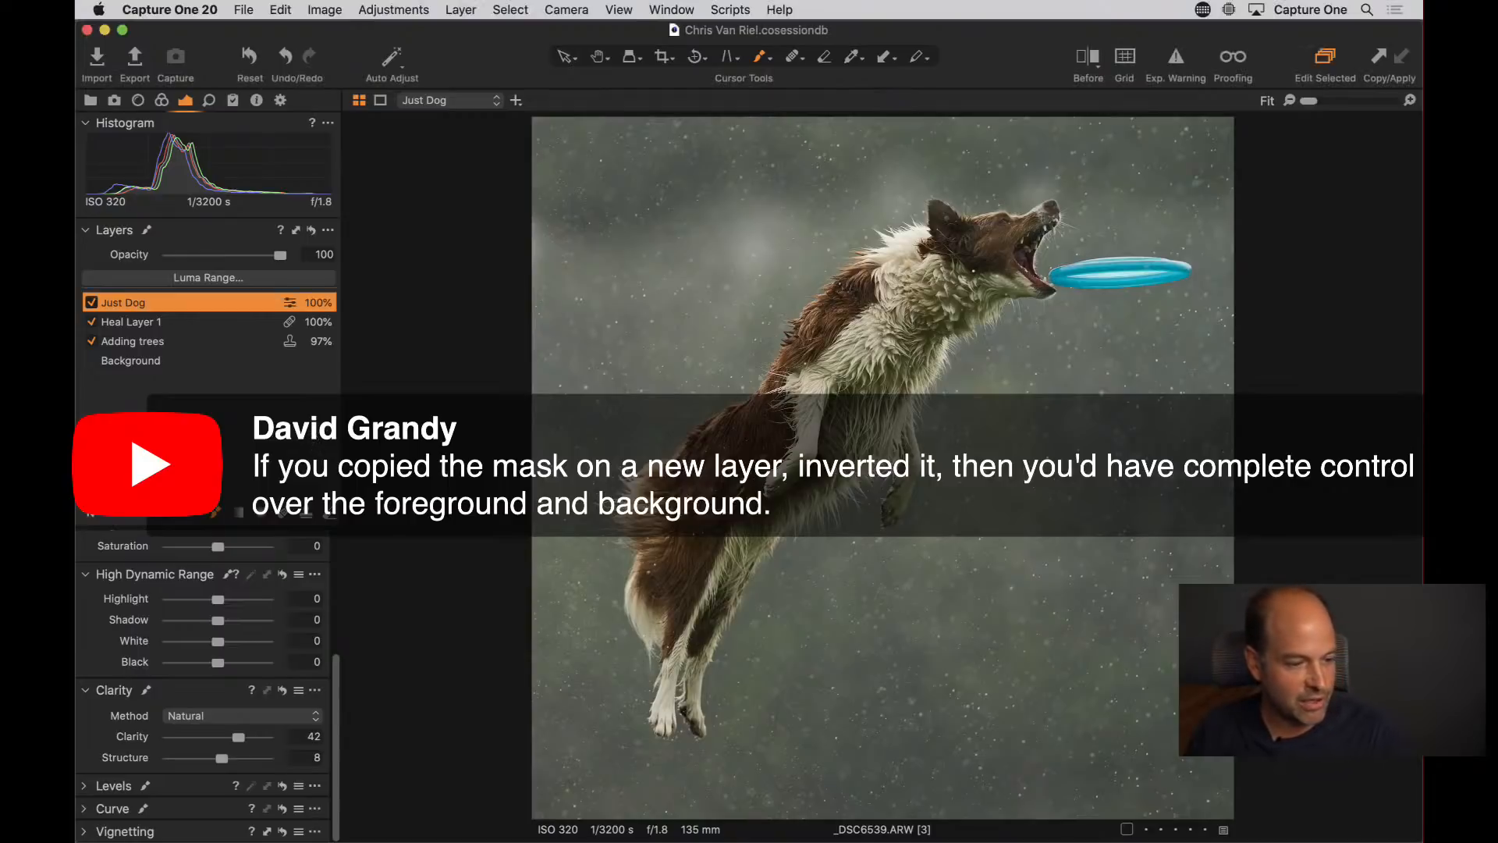
{"action": "left_click", "coordinate": [88, 511]}
{"action": "double_click", "coordinate": [165, 304]}
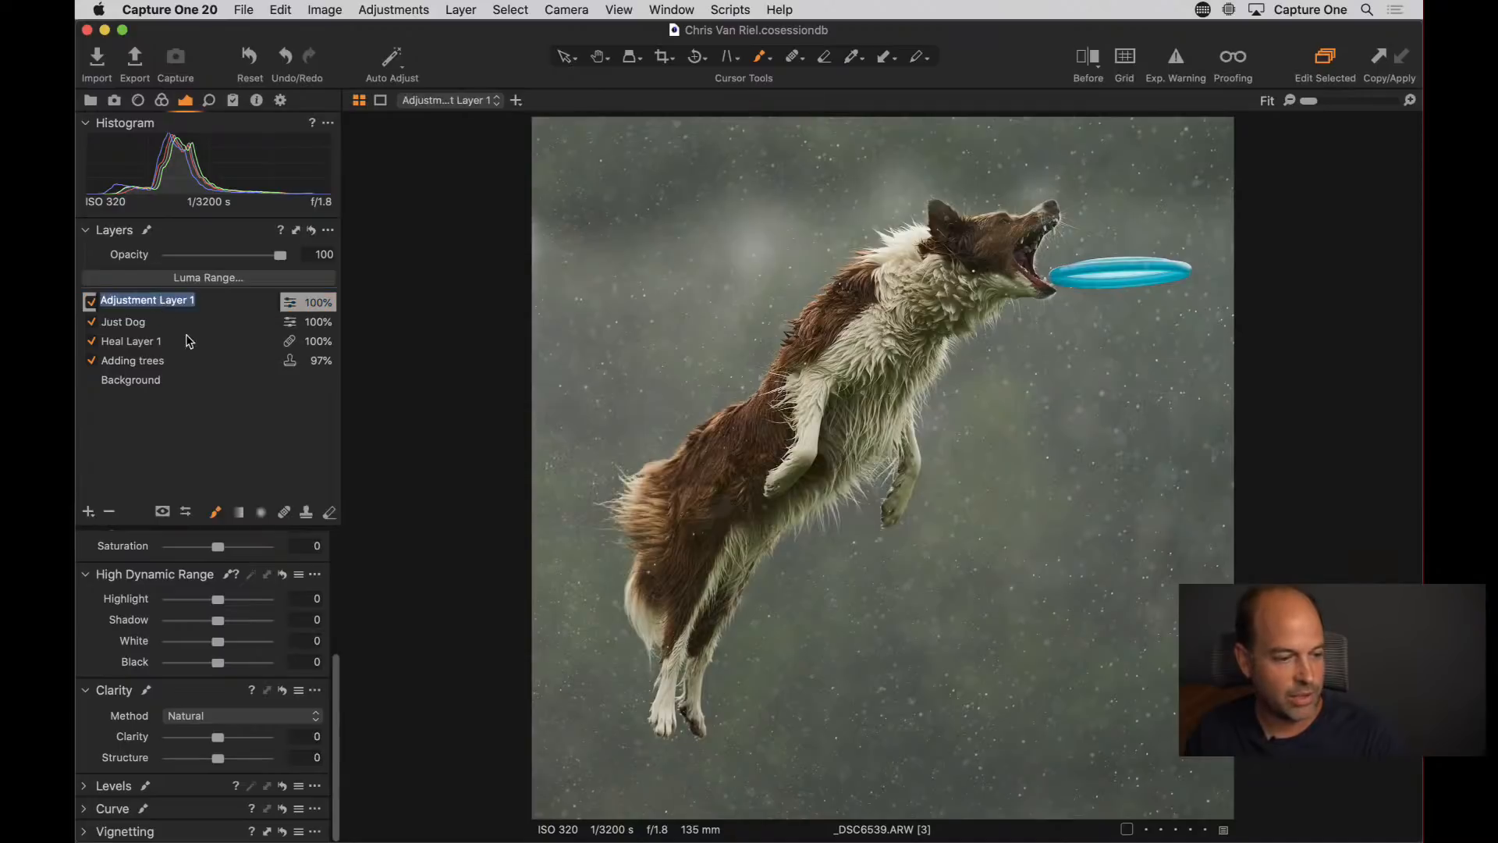
{"action": "type", "text": "Background sof"}
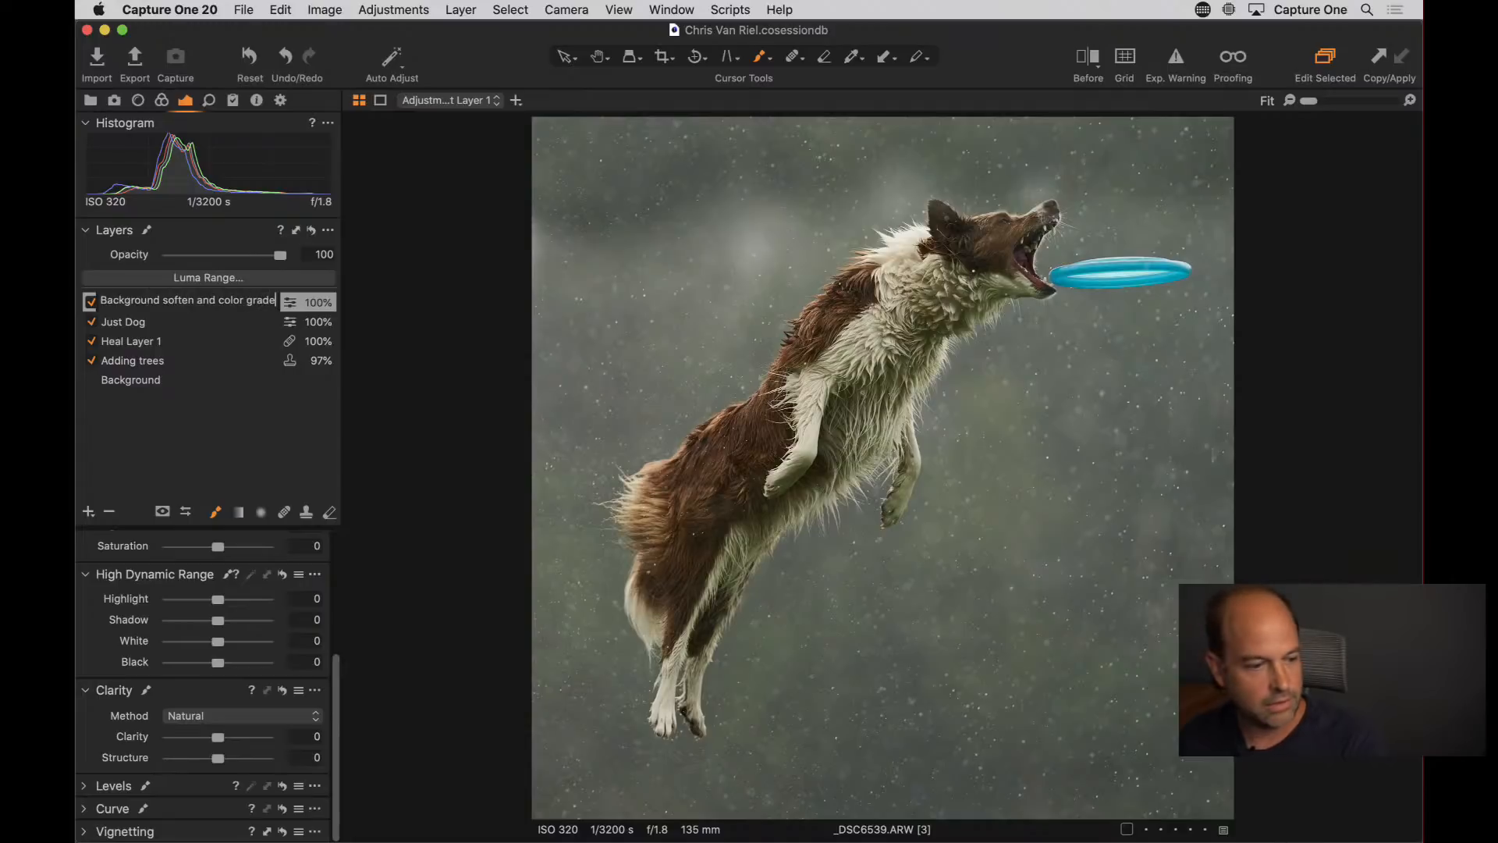
{"action": "key", "text": "Return"}
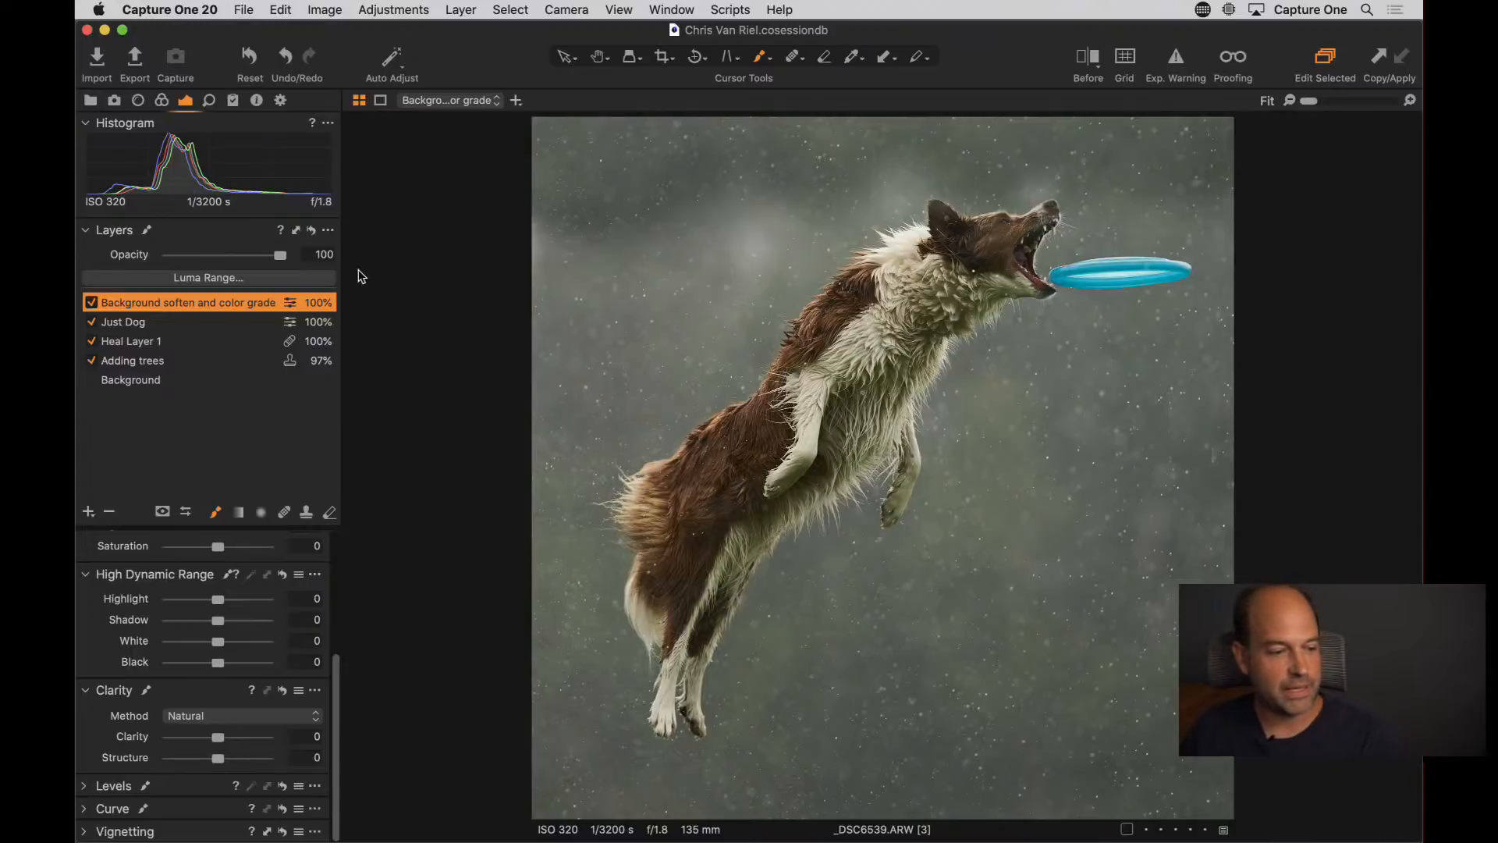
Copy the Just Dog mask to the Background soften and color grade layer, invert it, and check the mask overlay
{"action": "right_click", "coordinate": [182, 302]}
{"action": "mouse_move", "coordinate": [291, 437]}
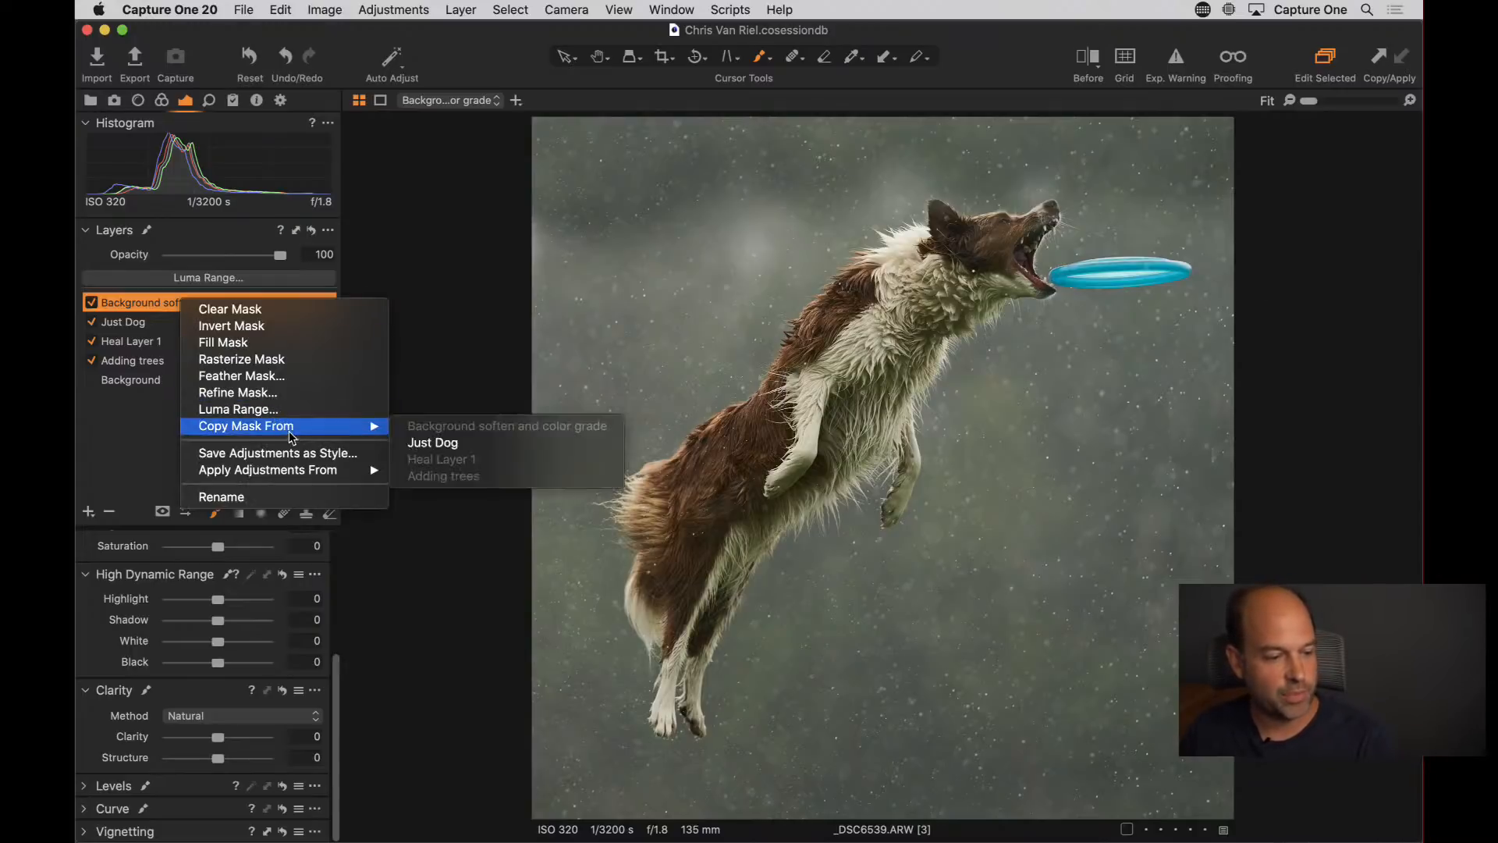
{"action": "left_click", "coordinate": [460, 447]}
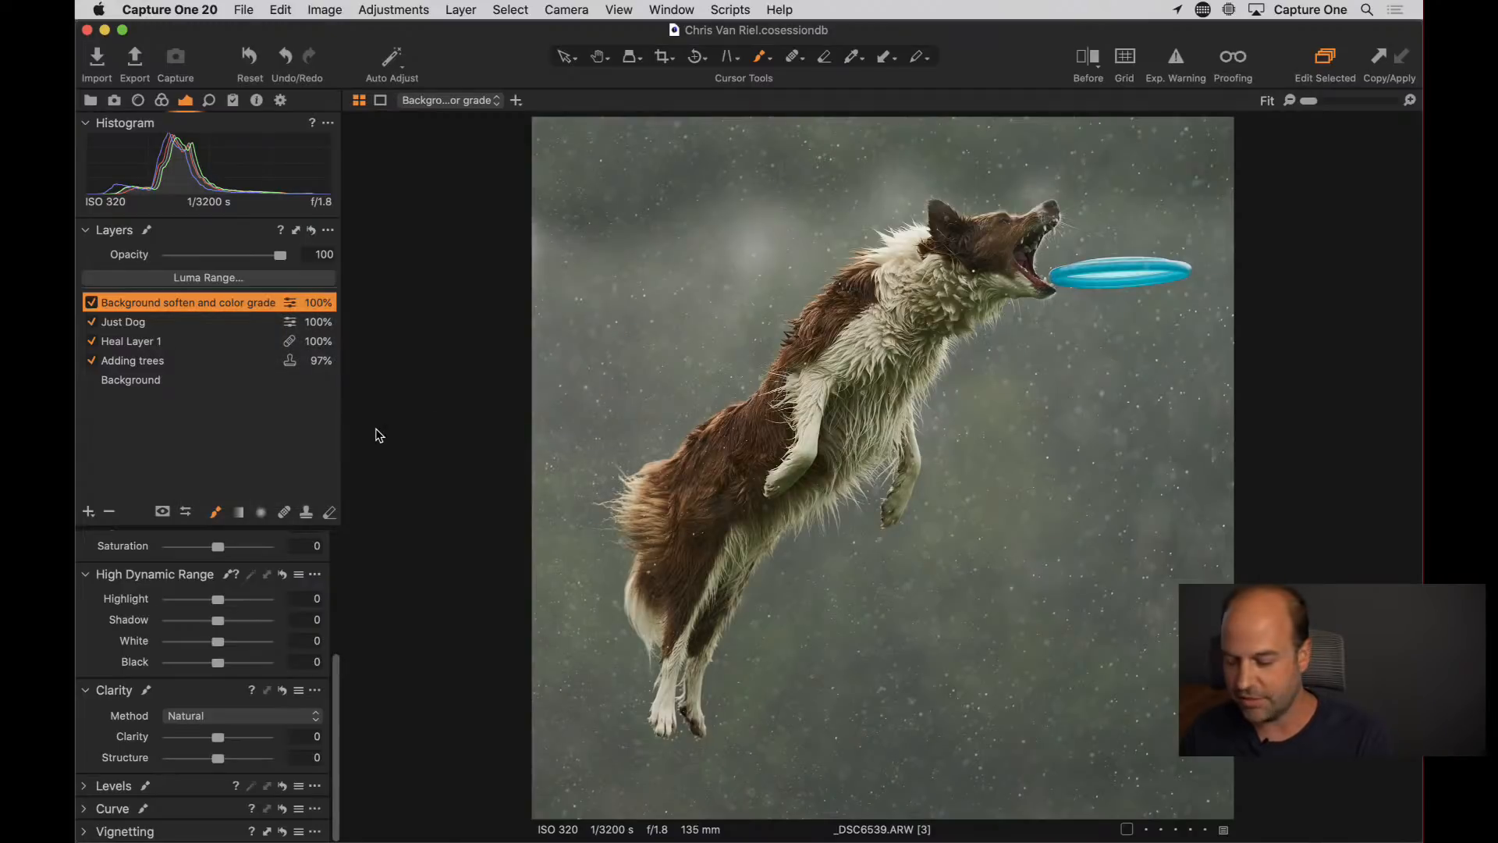
{"action": "key", "text": "m"}
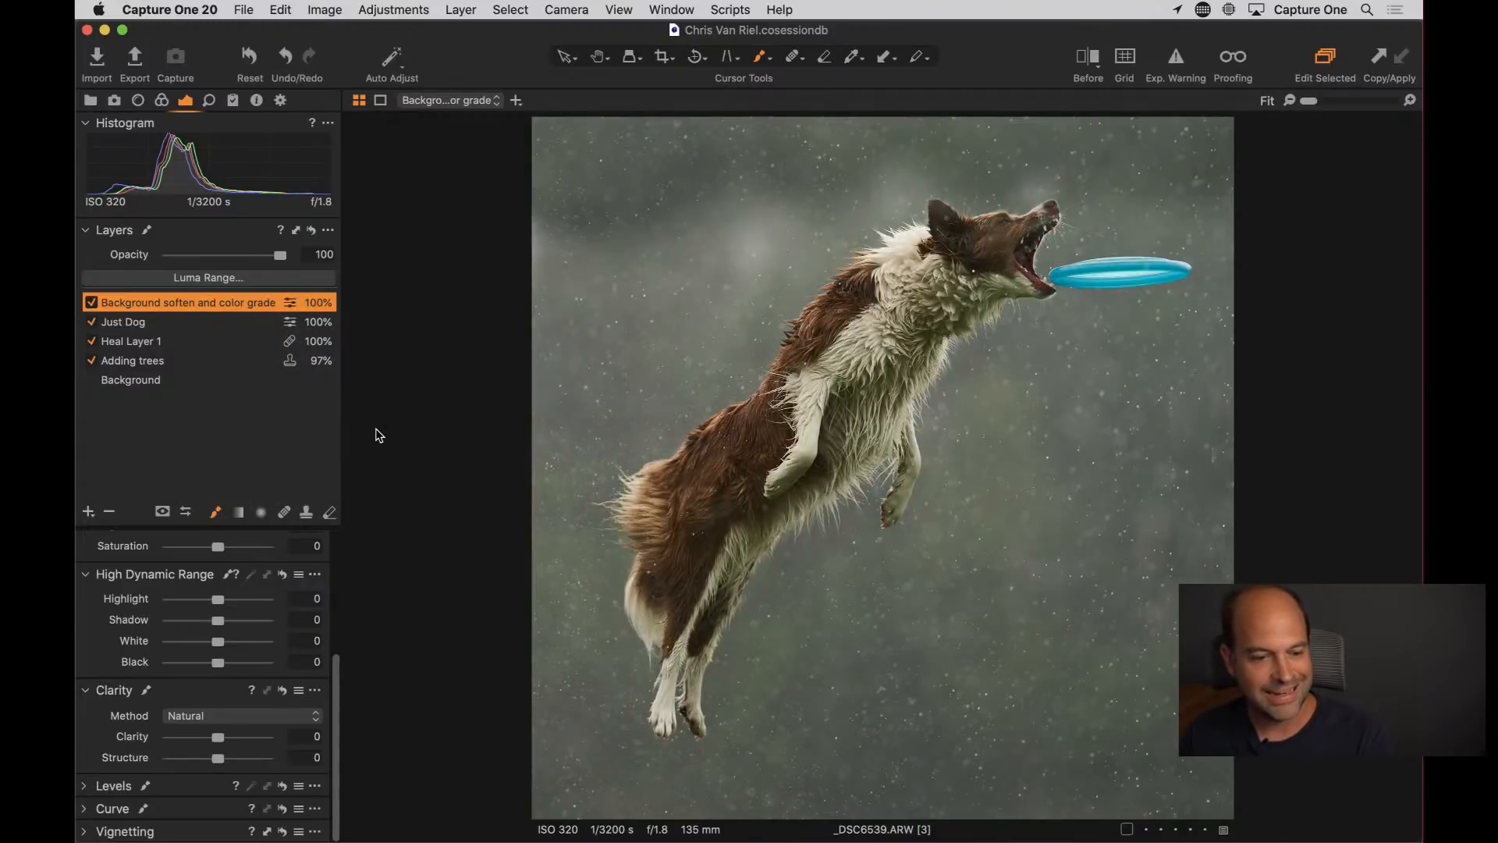
{"action": "right_click", "coordinate": [173, 308]}
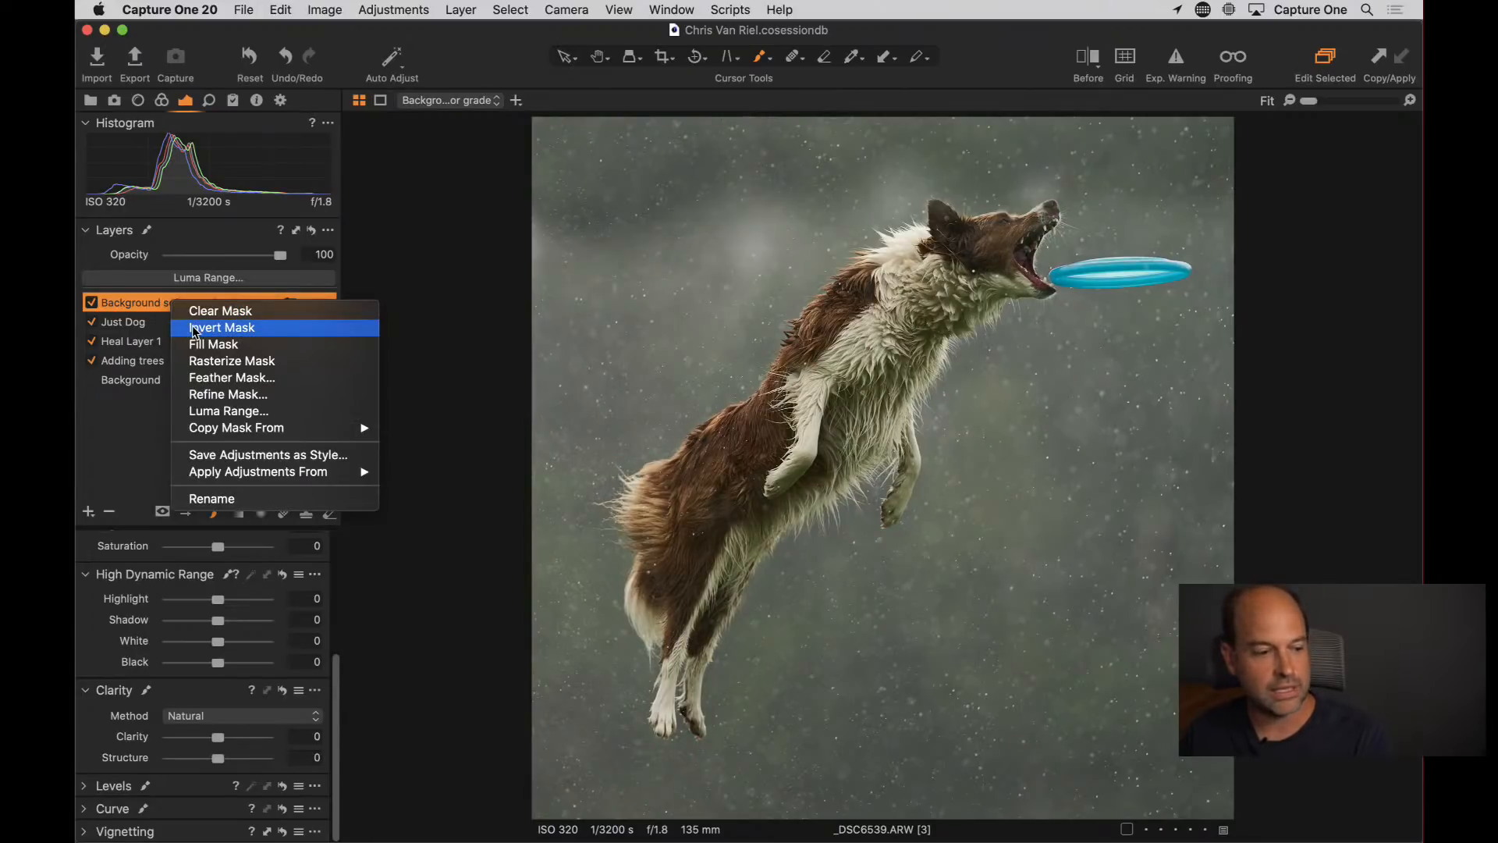
{"action": "left_click", "coordinate": [194, 327]}
{"action": "key", "text": "m"}
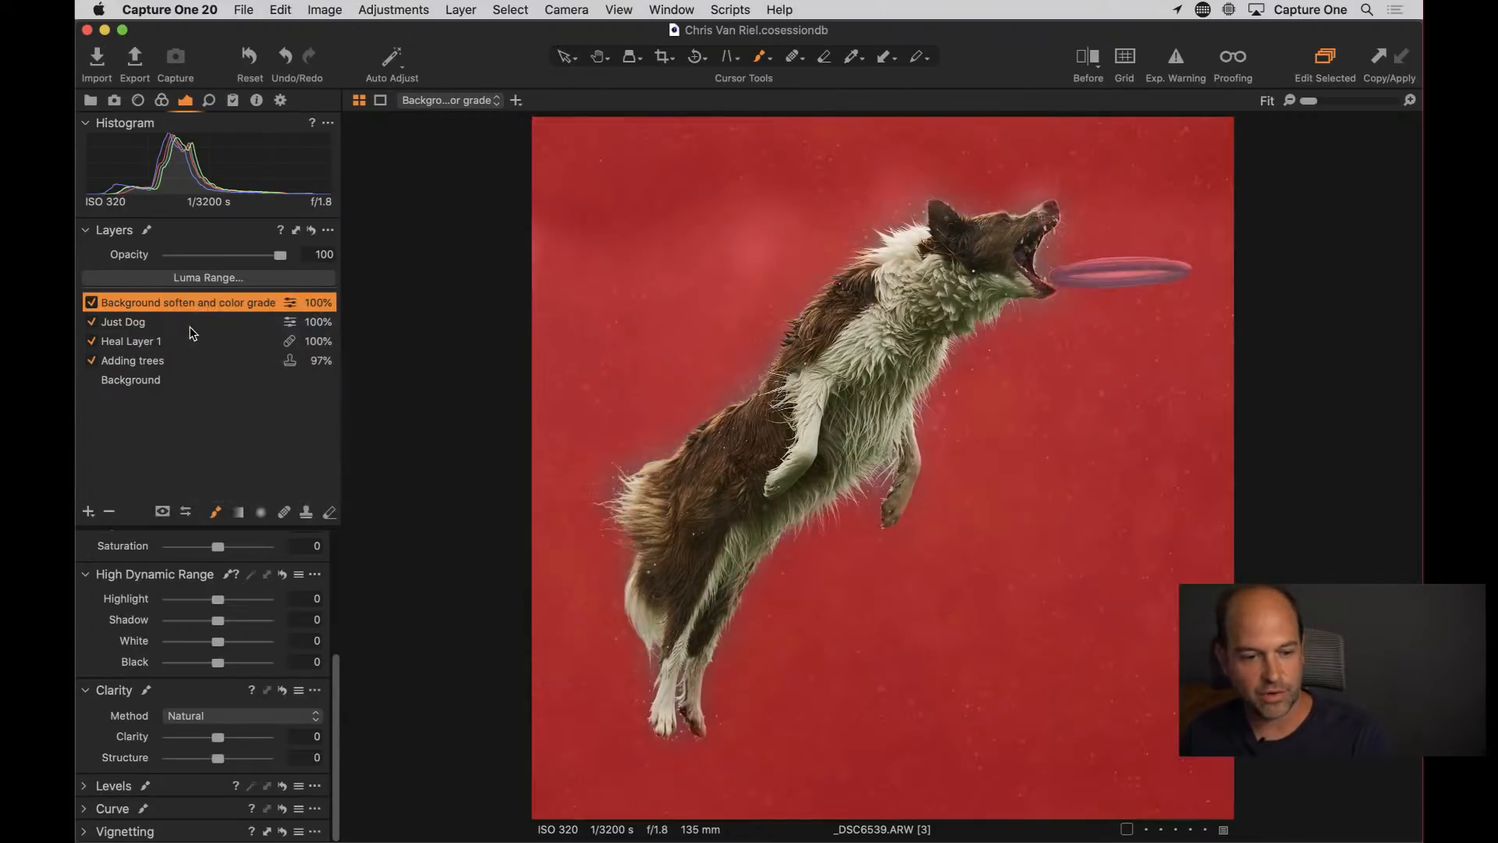
{"action": "key", "text": "m"}
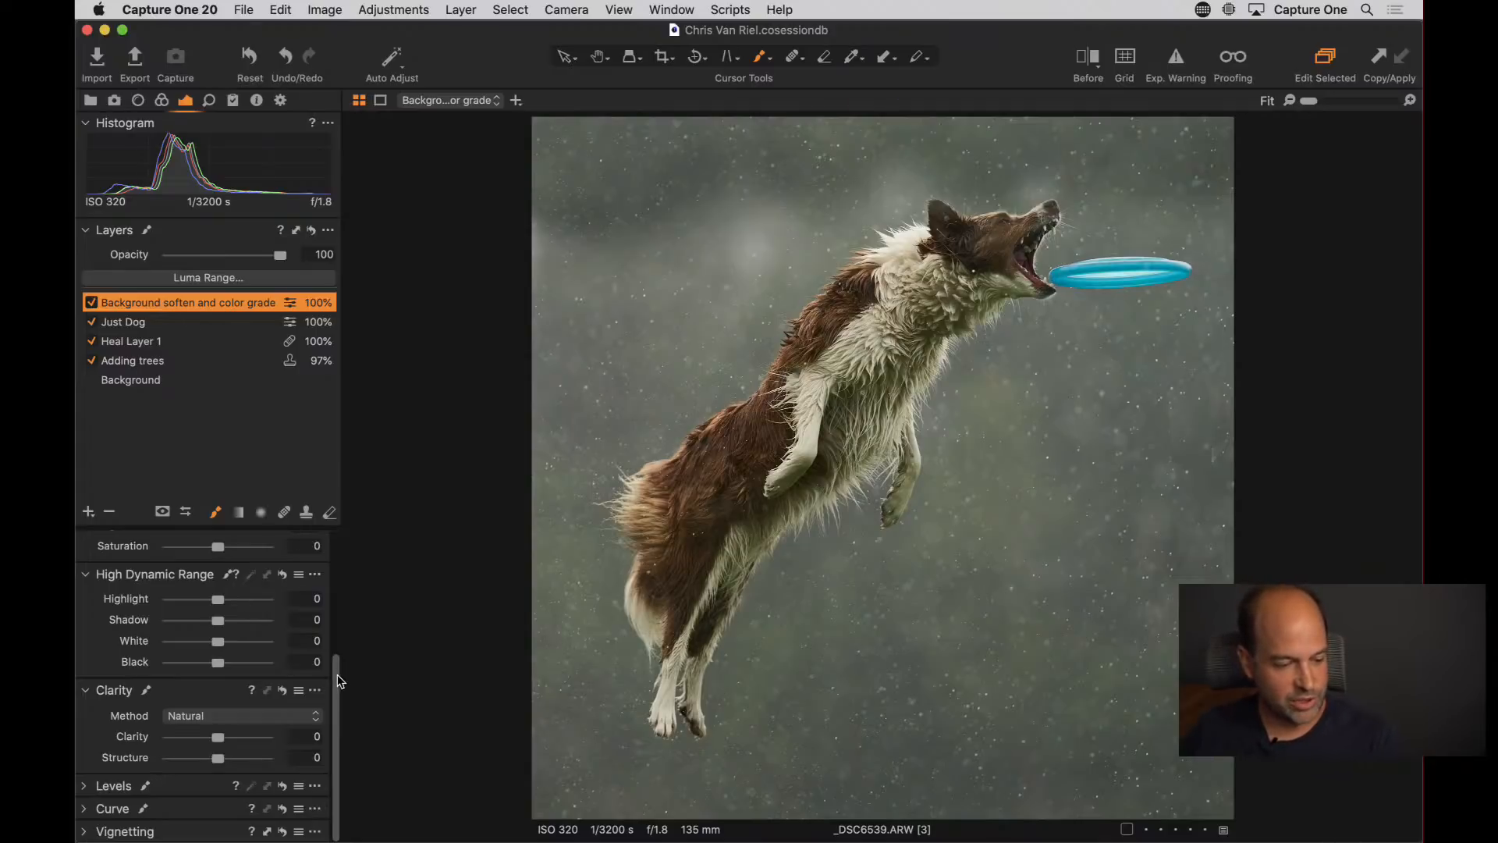
Darken the masked background, trying extreme Brightness and Exposure reductions before settling on Brightness -38 and Exposure 0
{"action": "scroll", "coordinate": [337, 674], "scroll_direction": "up", "scroll_amount": 5}
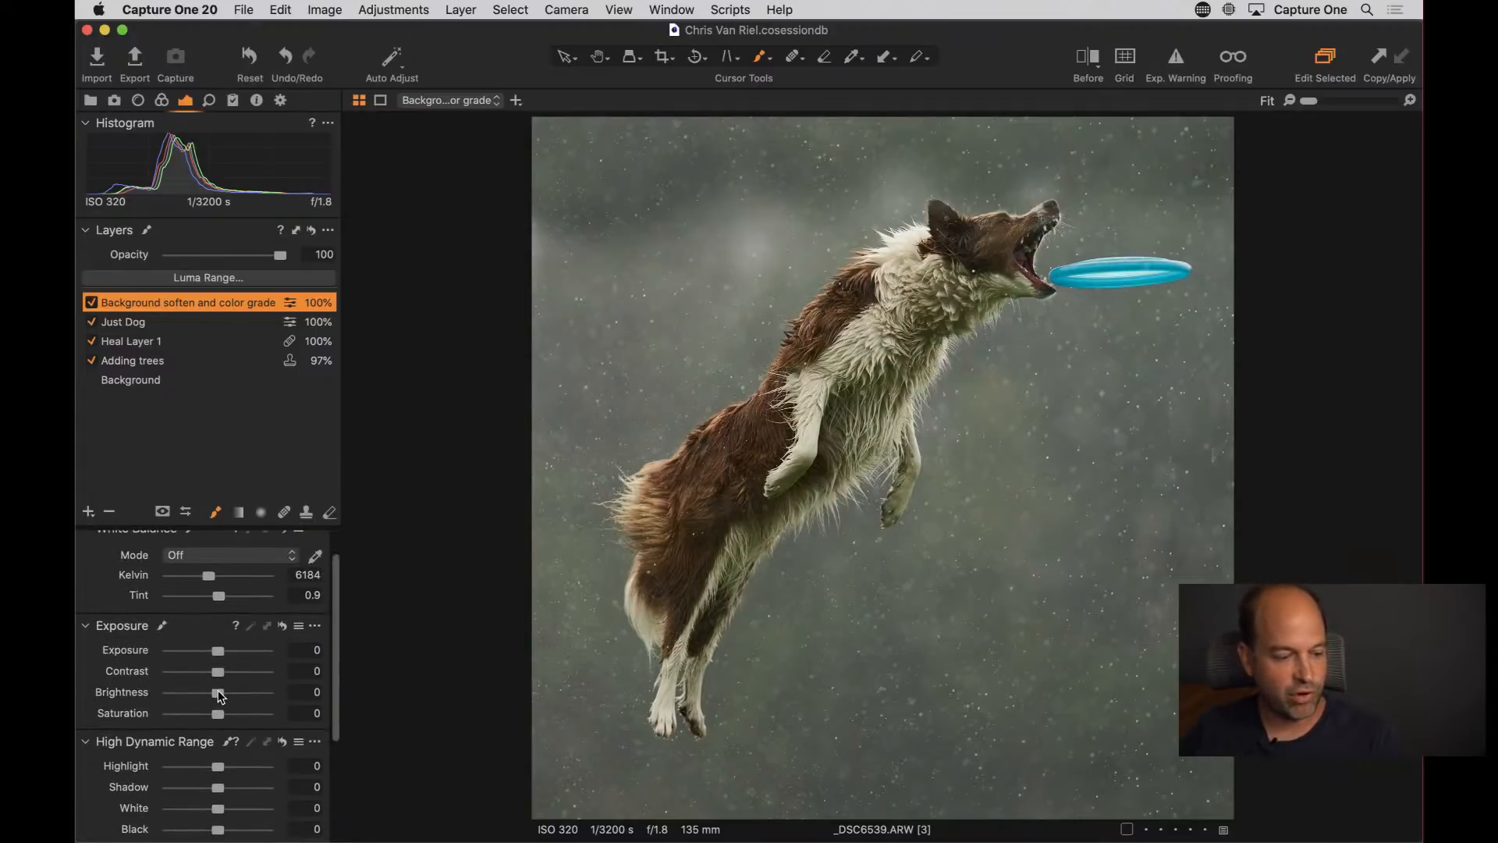
{"action": "left_click_drag", "start_coordinate": [219, 696], "coordinate": [161, 702]}
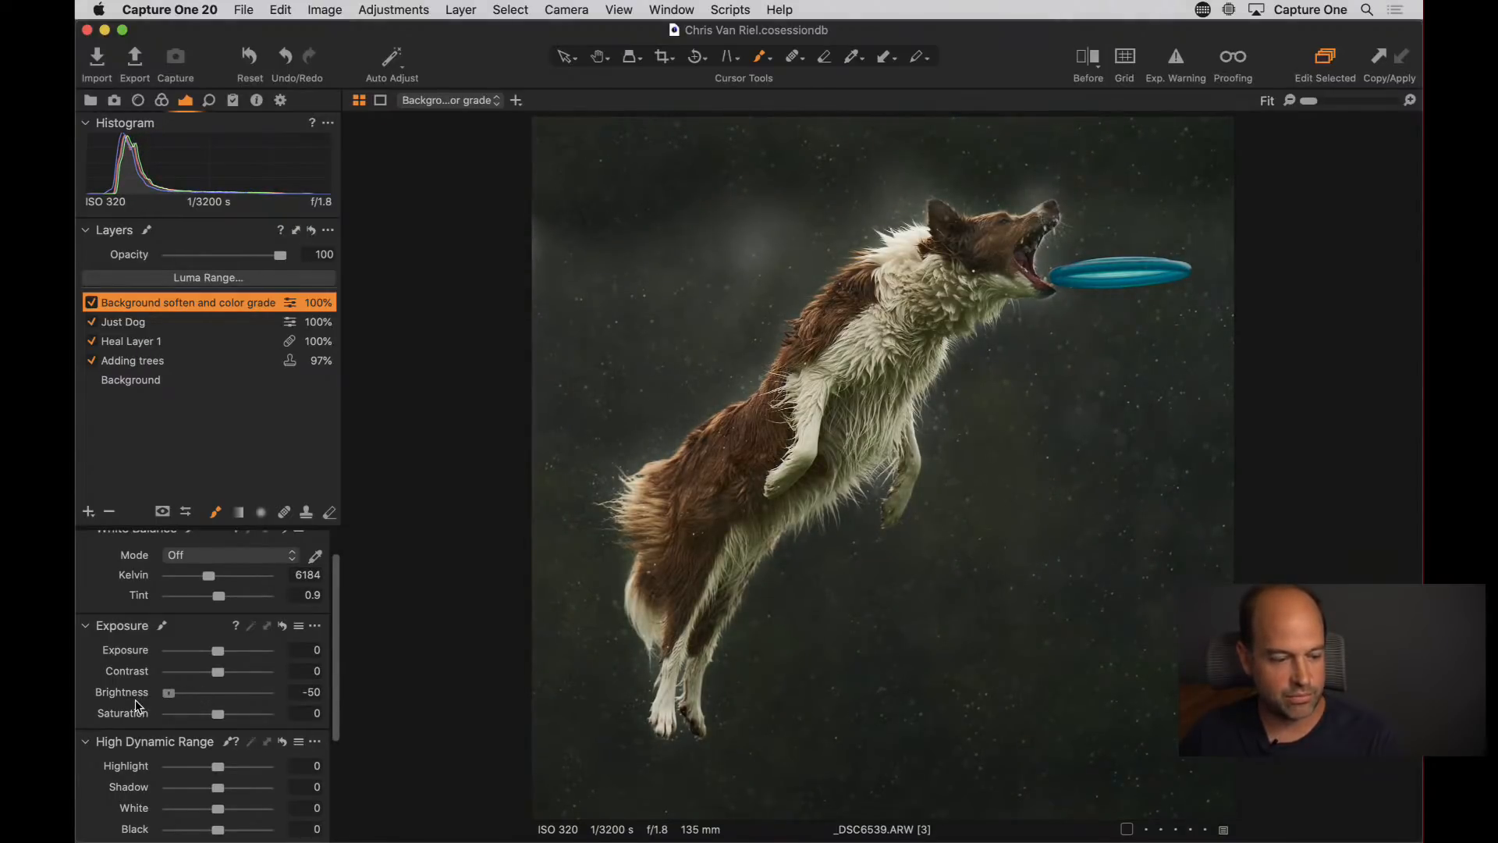
{"action": "left_click_drag", "start_coordinate": [217, 651], "coordinate": [161, 660]}
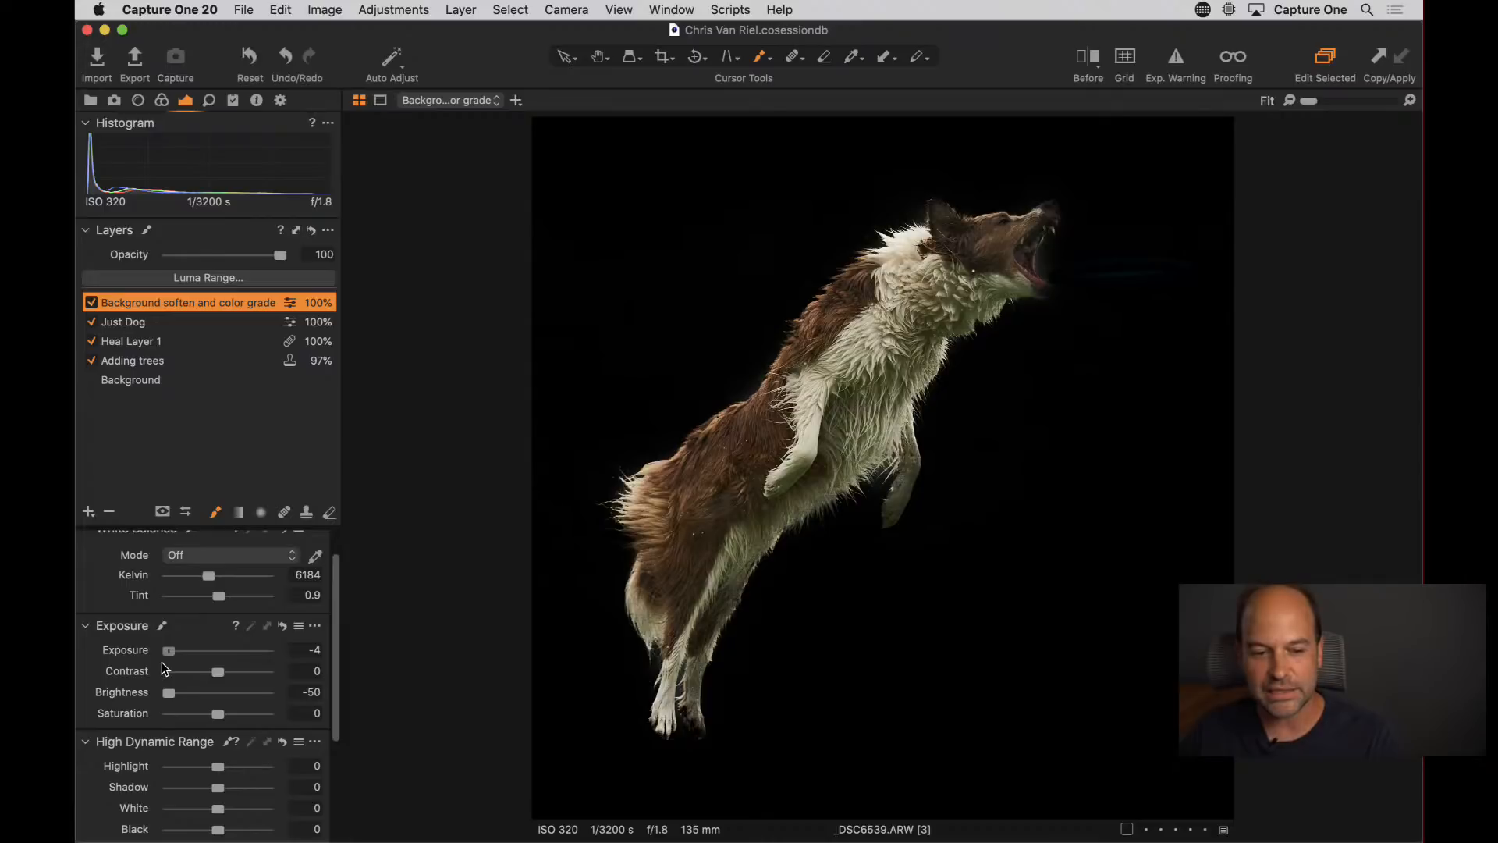
{"action": "left_click_drag", "start_coordinate": [161, 663], "coordinate": [180, 697]}
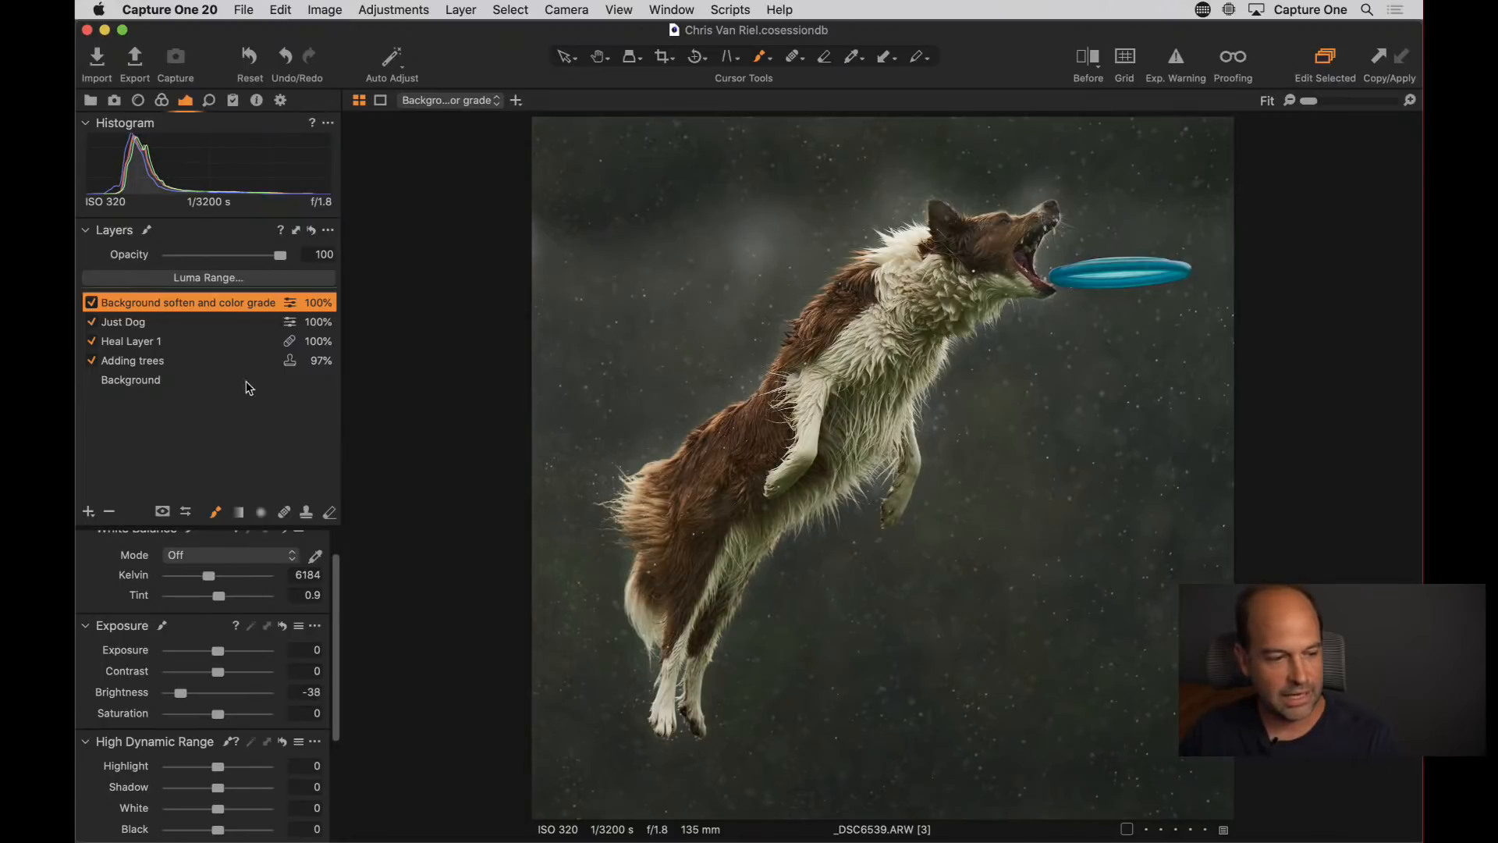
Tint the background layer's shadows slightly blue using the 3-Way Color Balance
{"action": "left_click", "coordinate": [161, 100]}
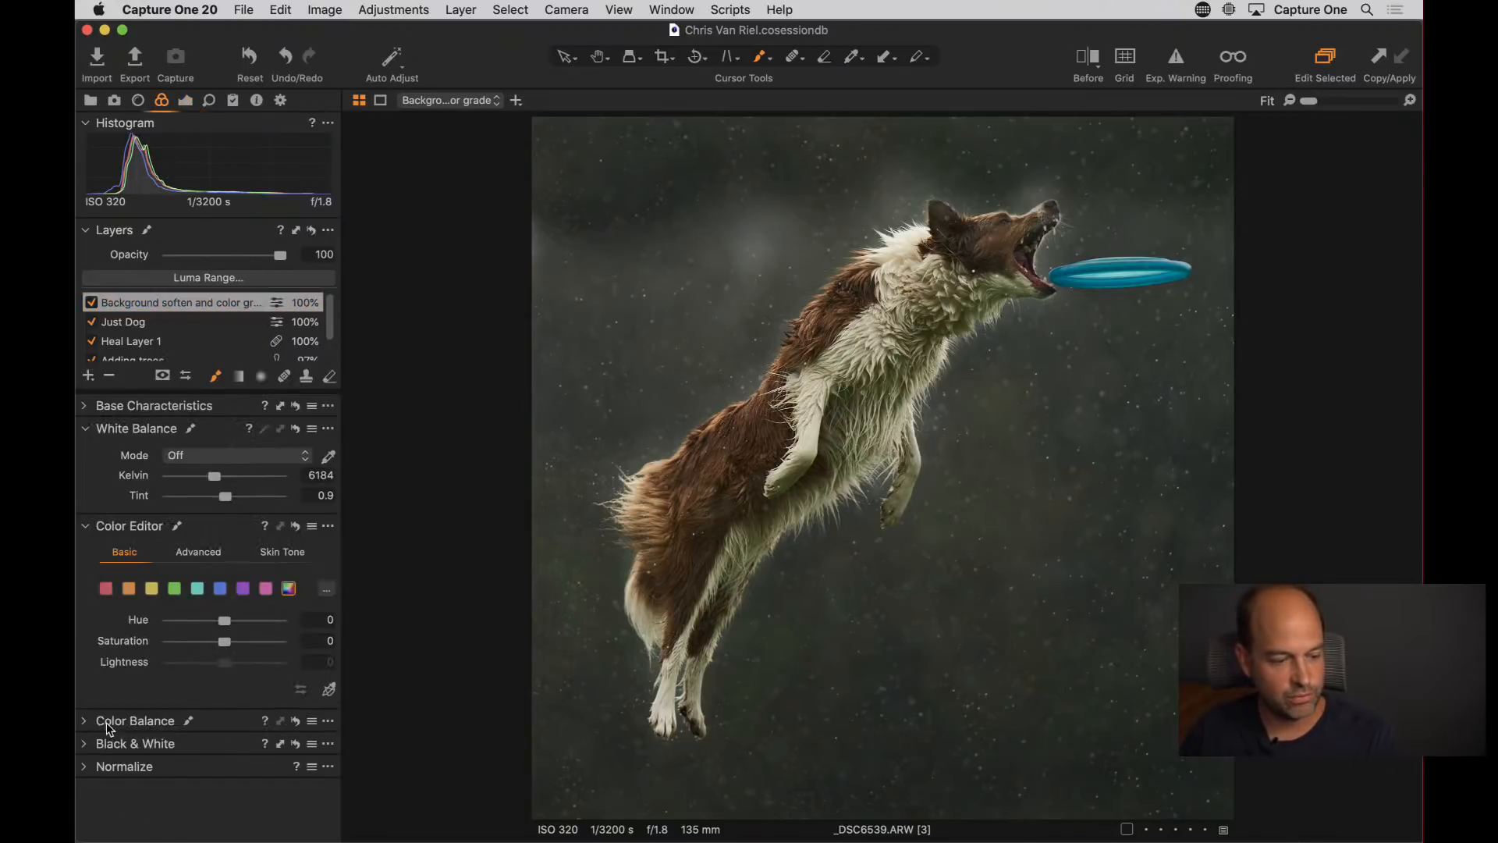
{"action": "left_click", "coordinate": [86, 720]}
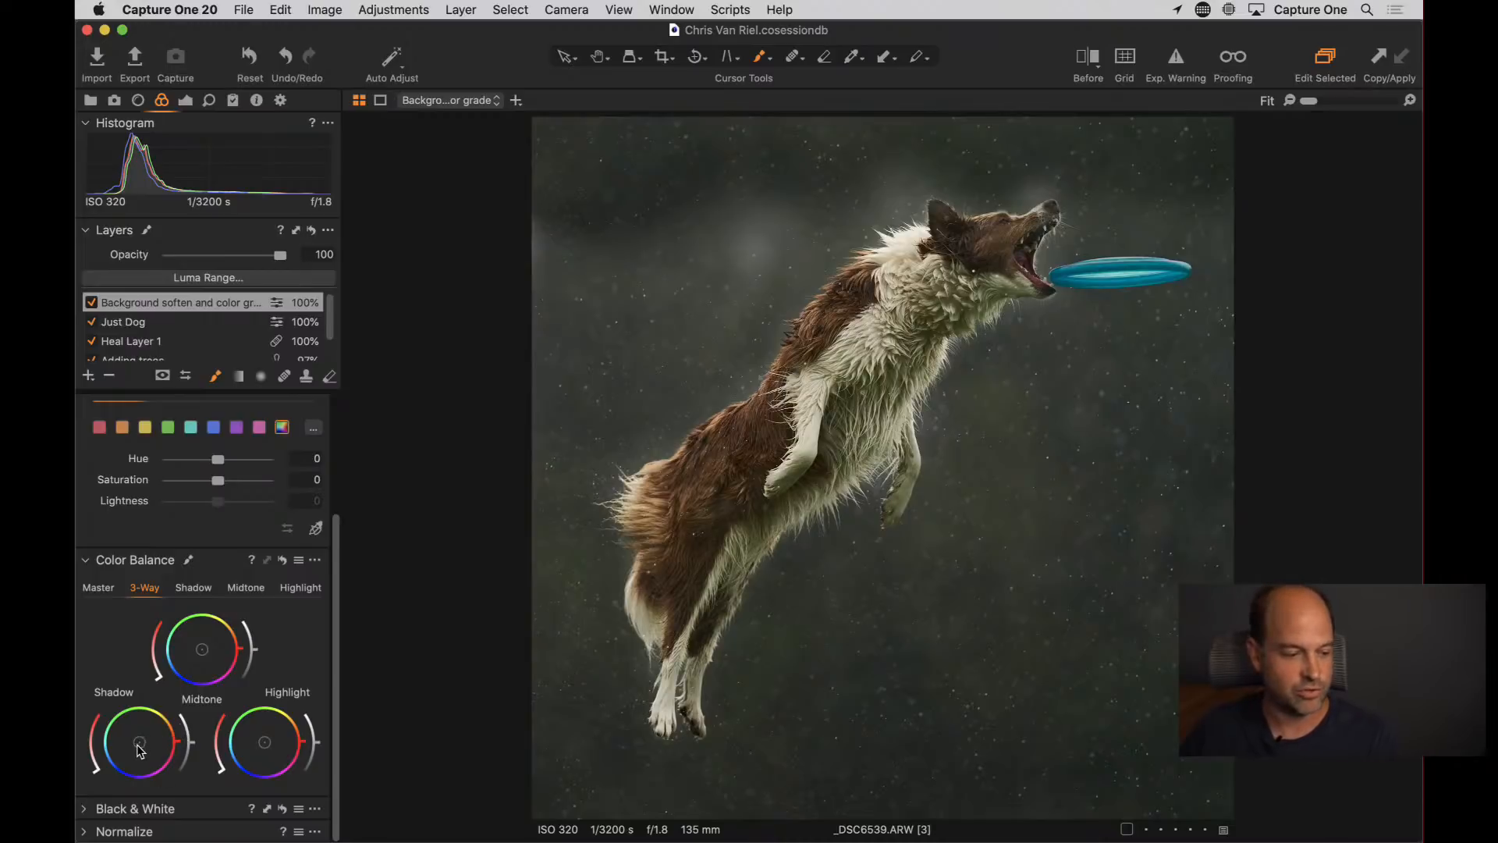
{"action": "left_click_drag", "start_coordinate": [138, 749], "coordinate": [134, 745]}
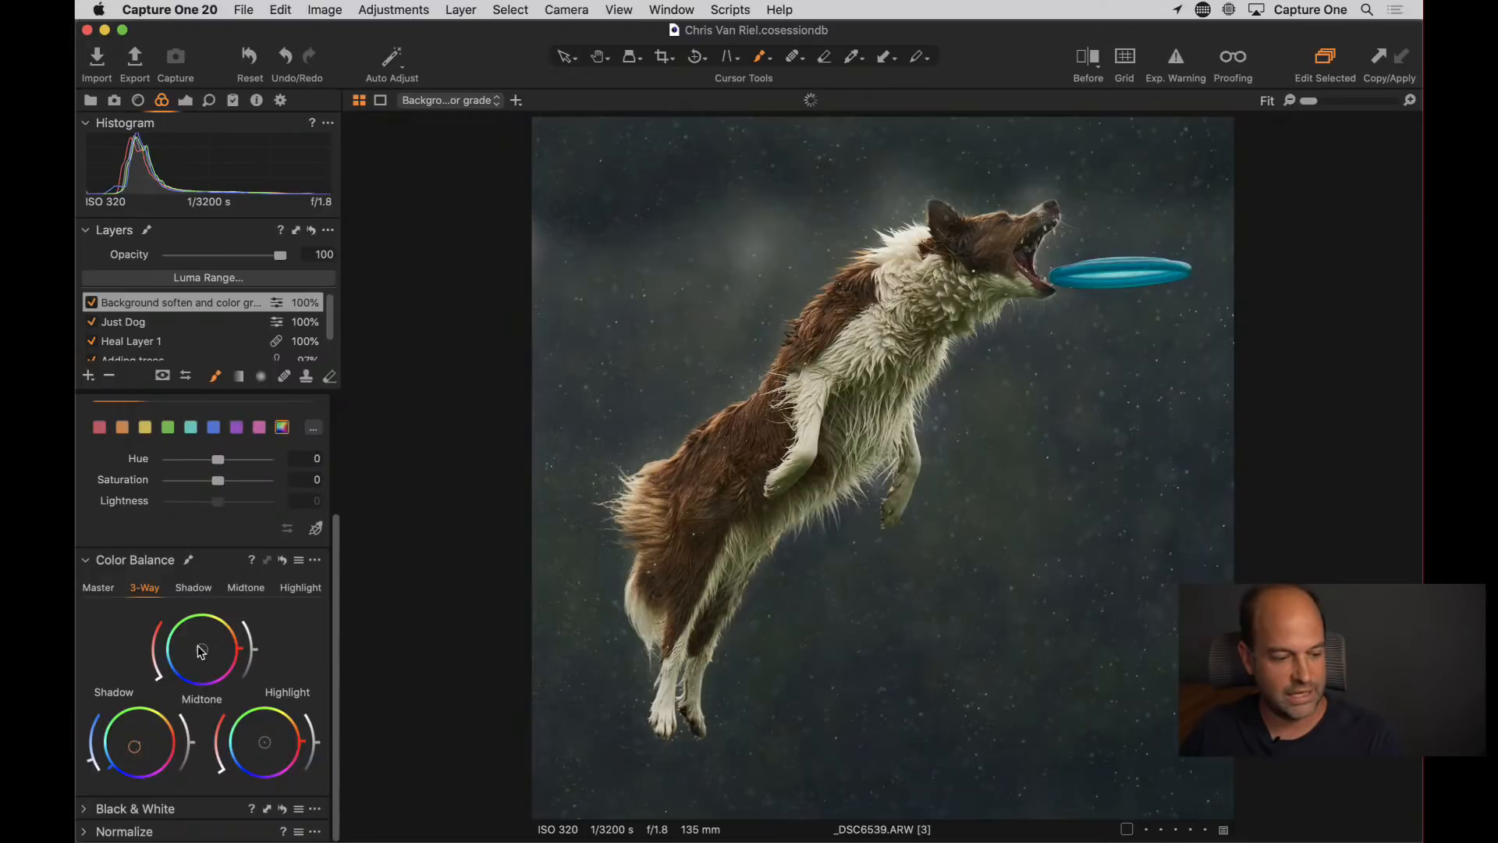
Tint the background layer's midtones slightly blue and fine-tune its shadow tint with the 3-Way Color Balance
{"action": "left_click_drag", "start_coordinate": [202, 651], "coordinate": [197, 655]}
{"action": "left_click_drag", "start_coordinate": [135, 751], "coordinate": [141, 746]}
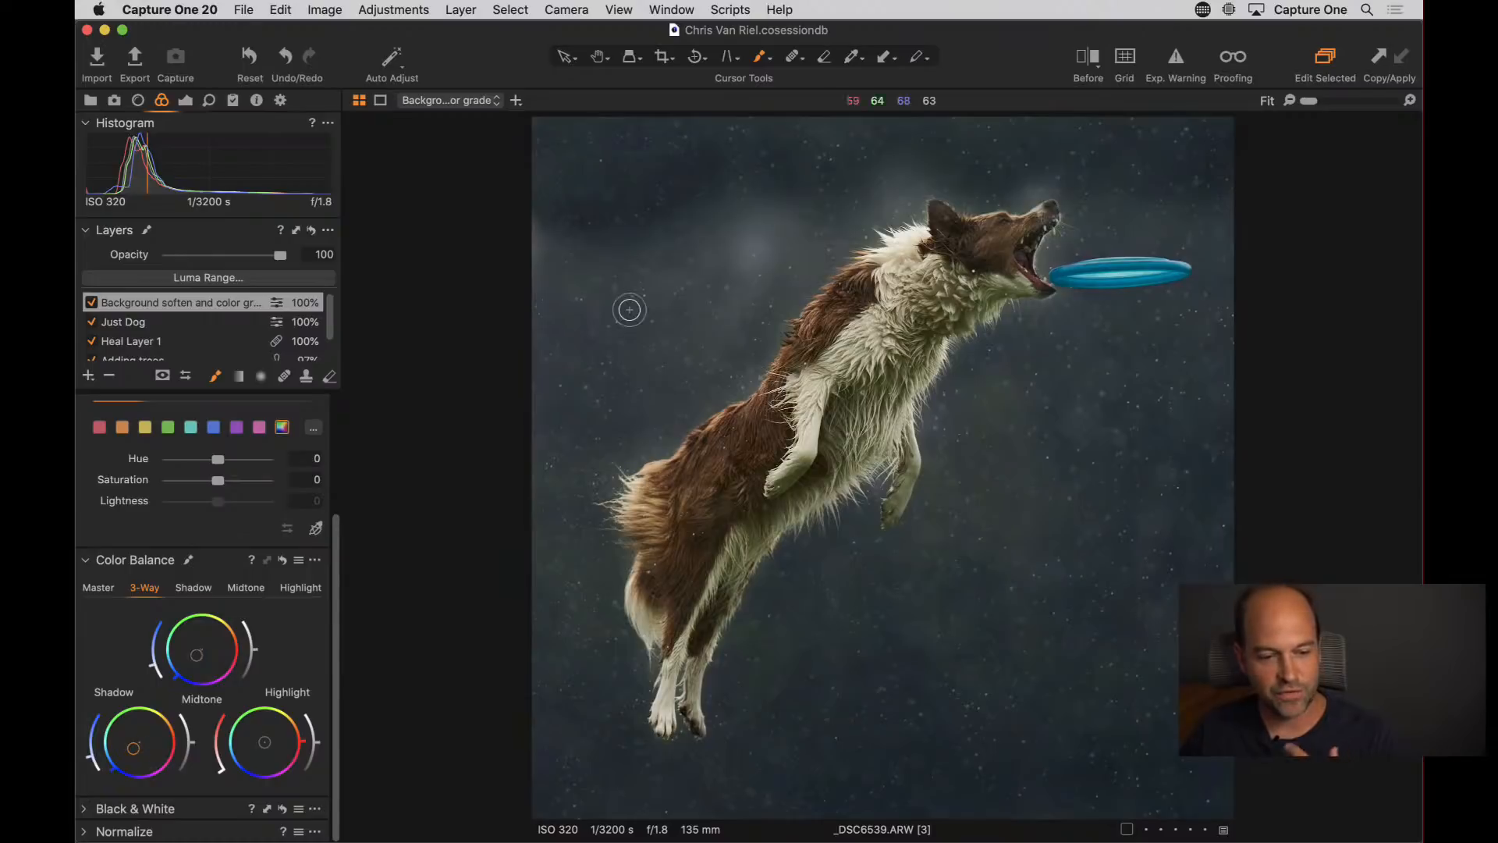
View the dog's upper body at 100% and enlarge the Layers tool to Medium Size
{"action": "key", "text": "h"}
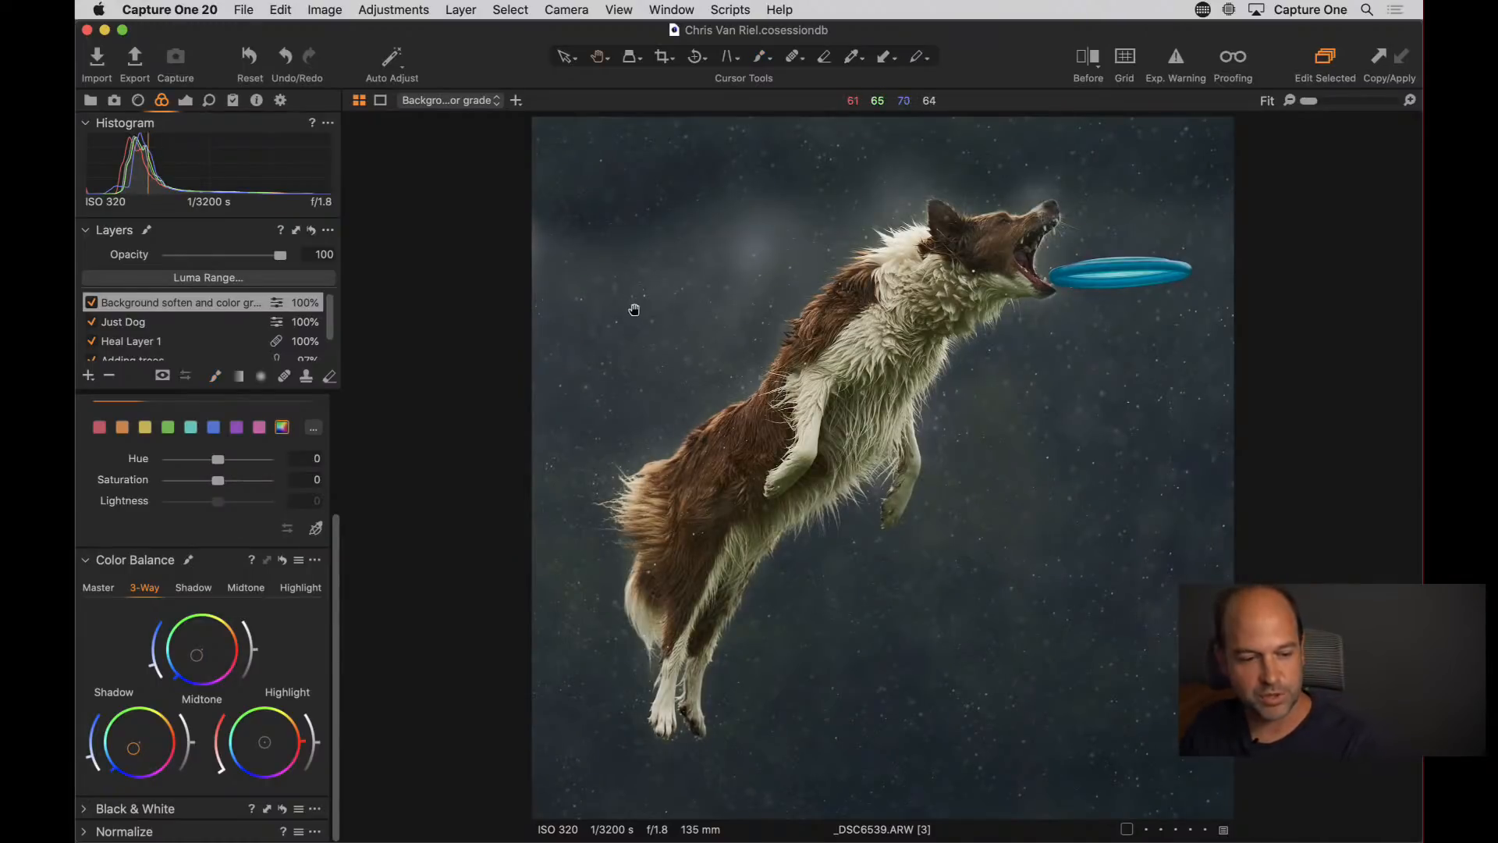
{"action": "double_click", "coordinate": [705, 341]}
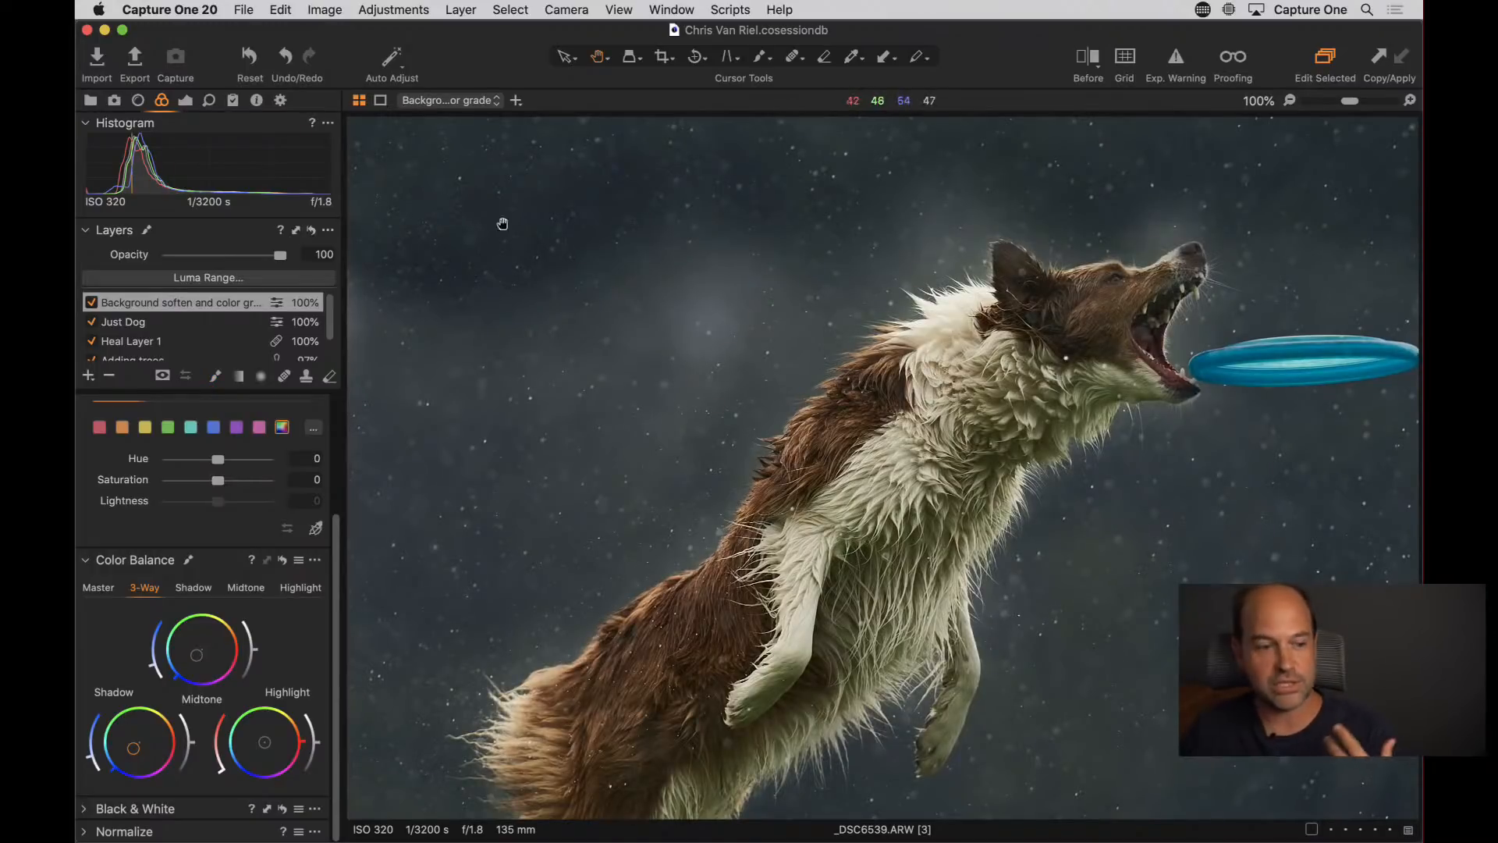
{"action": "left_click", "coordinate": [328, 230]}
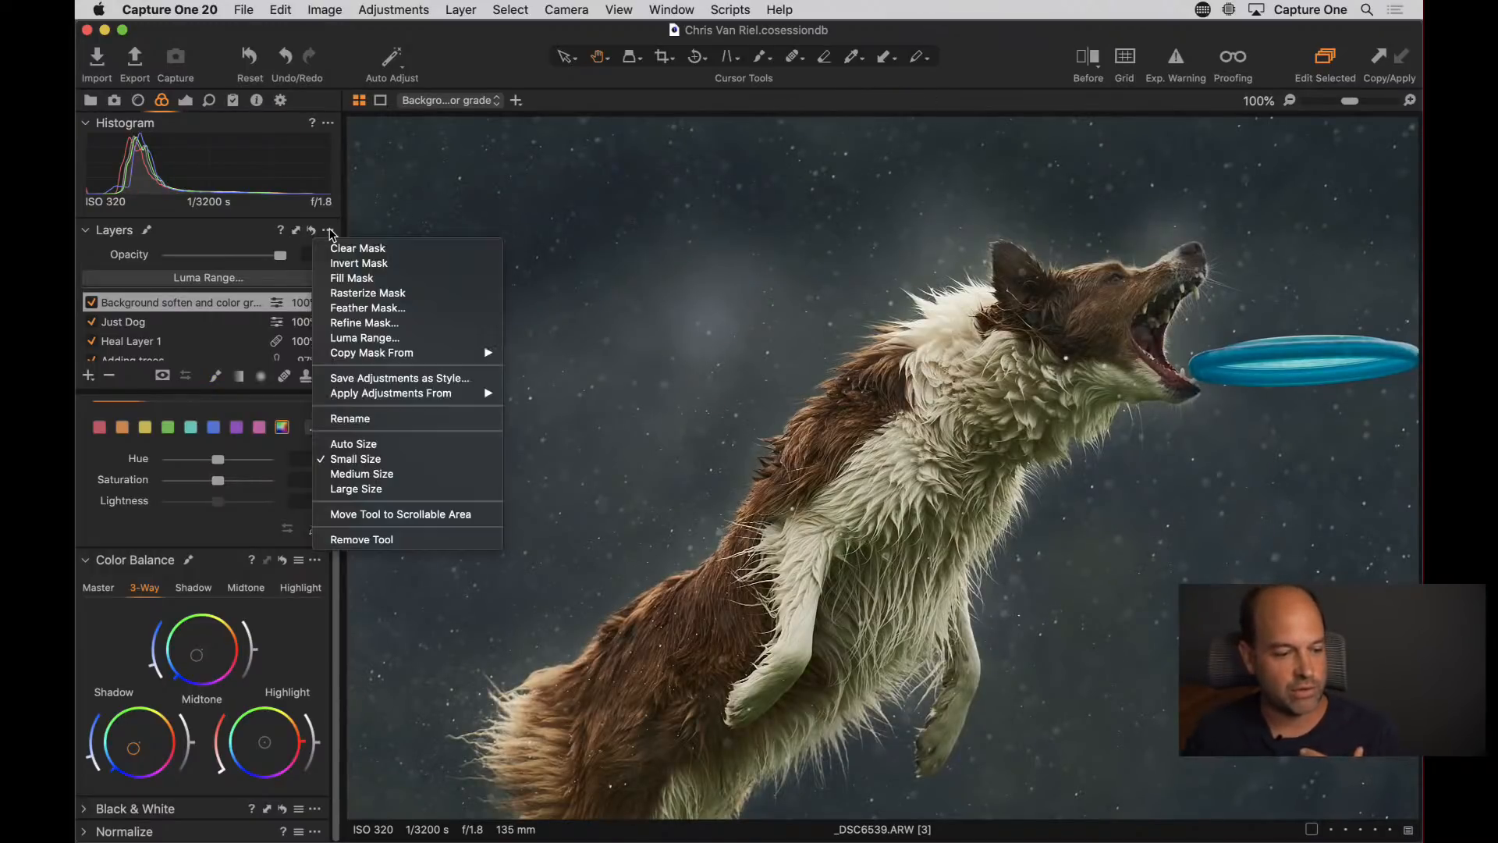
{"action": "left_click", "coordinate": [382, 474]}
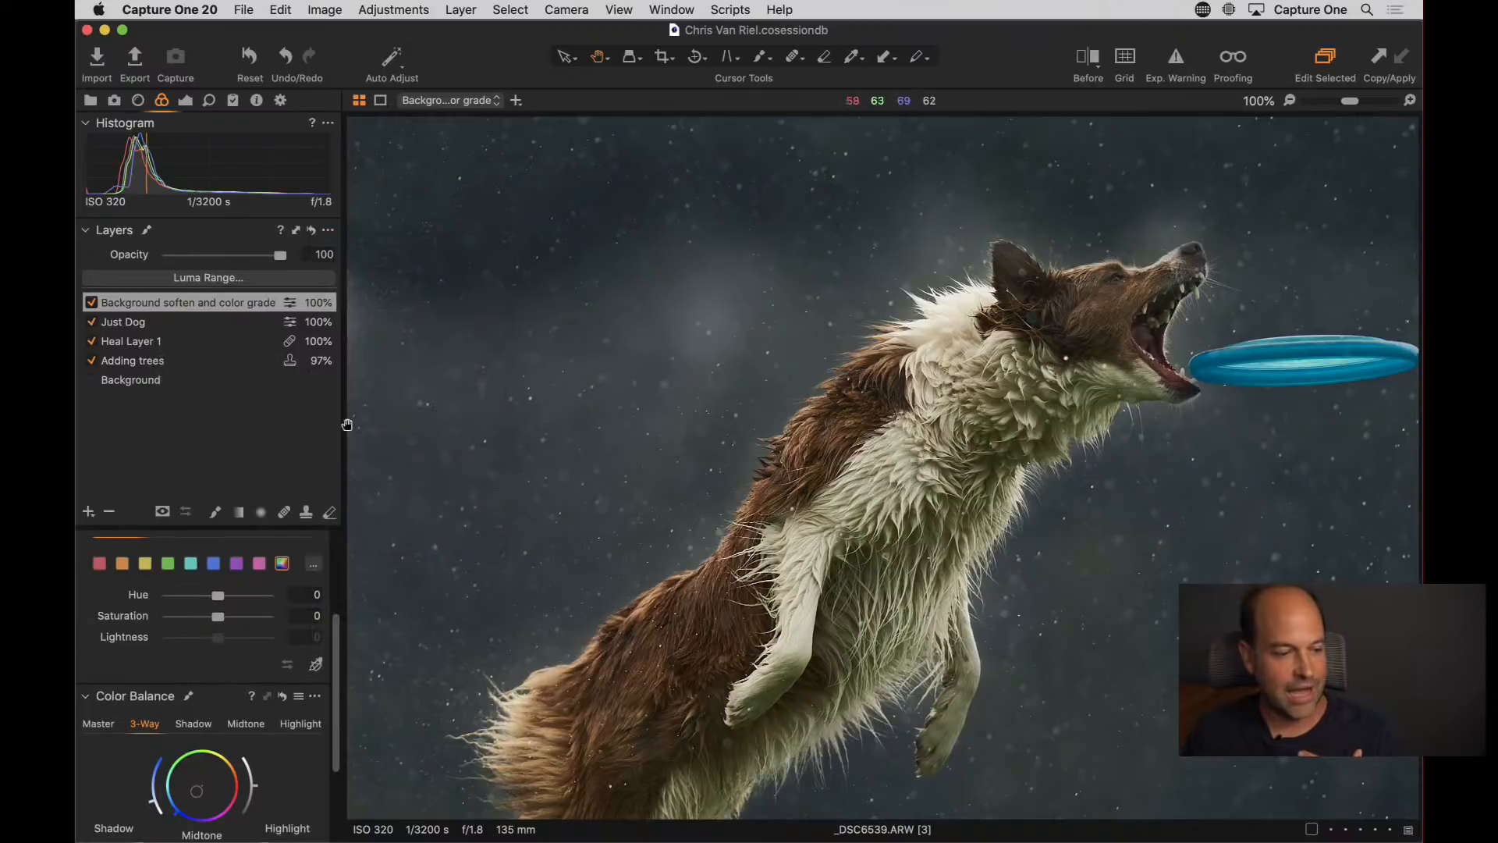
Soften the background layer with Clarity -77 and Structure -57 after trying -100 for both, and compare the image with the layer off and on
{"action": "left_click", "coordinate": [186, 102]}
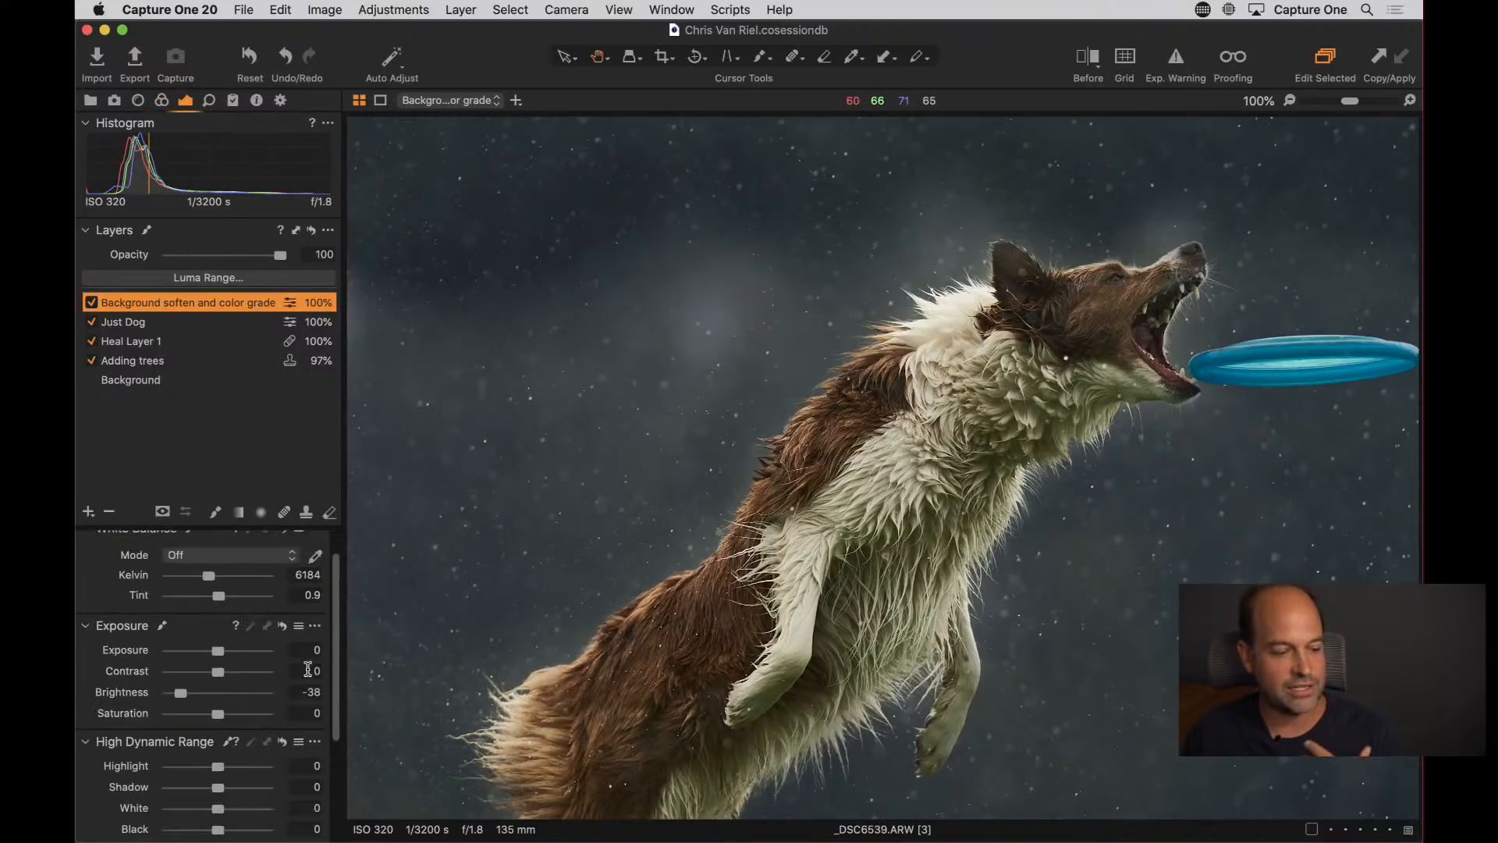
{"action": "scroll", "coordinate": [234, 720], "scroll_direction": "down", "scroll_amount": 5}
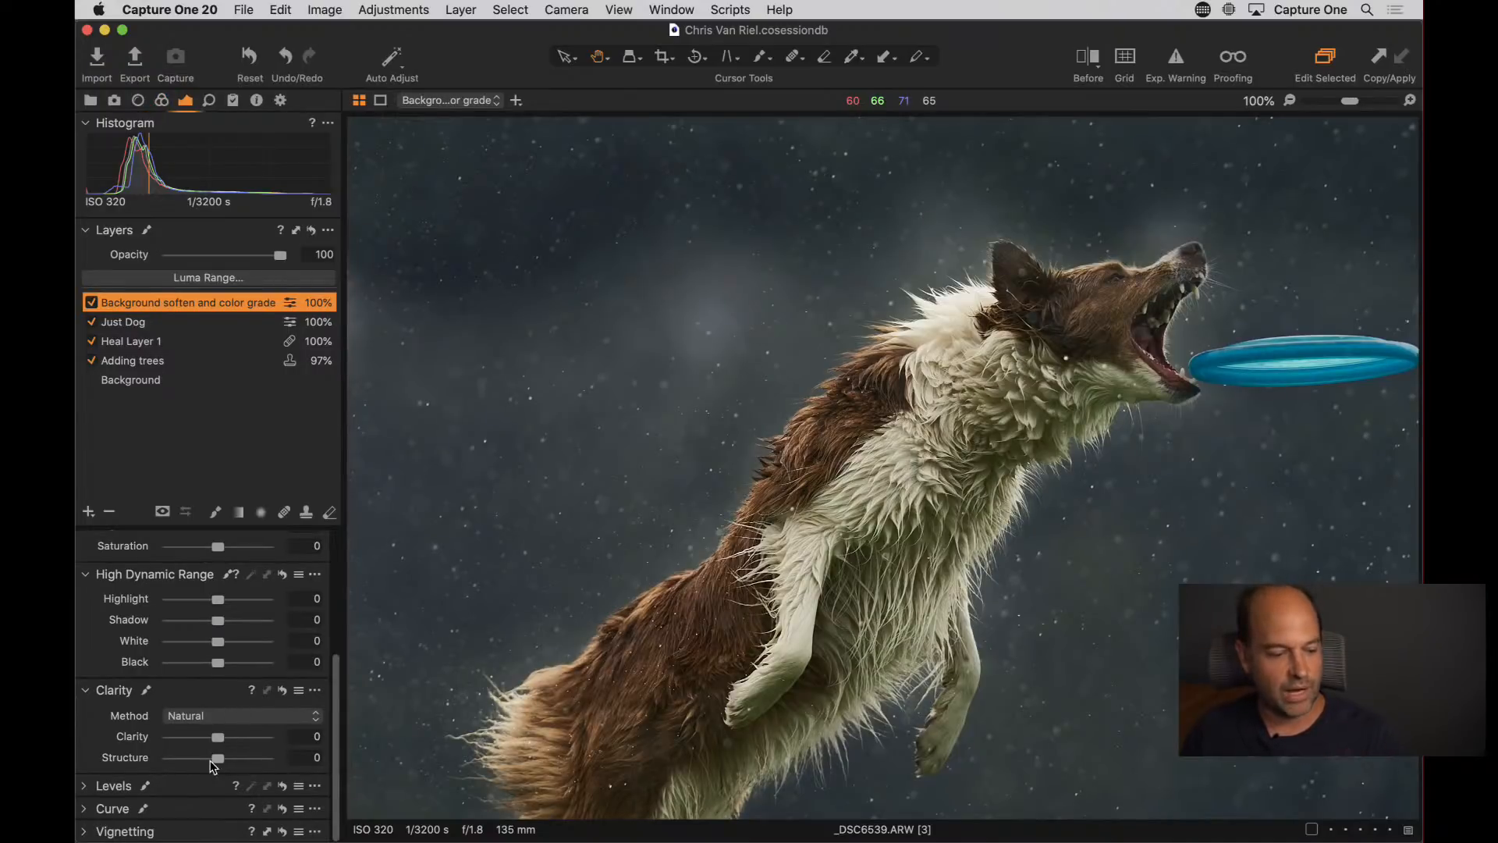
{"action": "left_click_drag", "start_coordinate": [218, 736], "coordinate": [127, 747]}
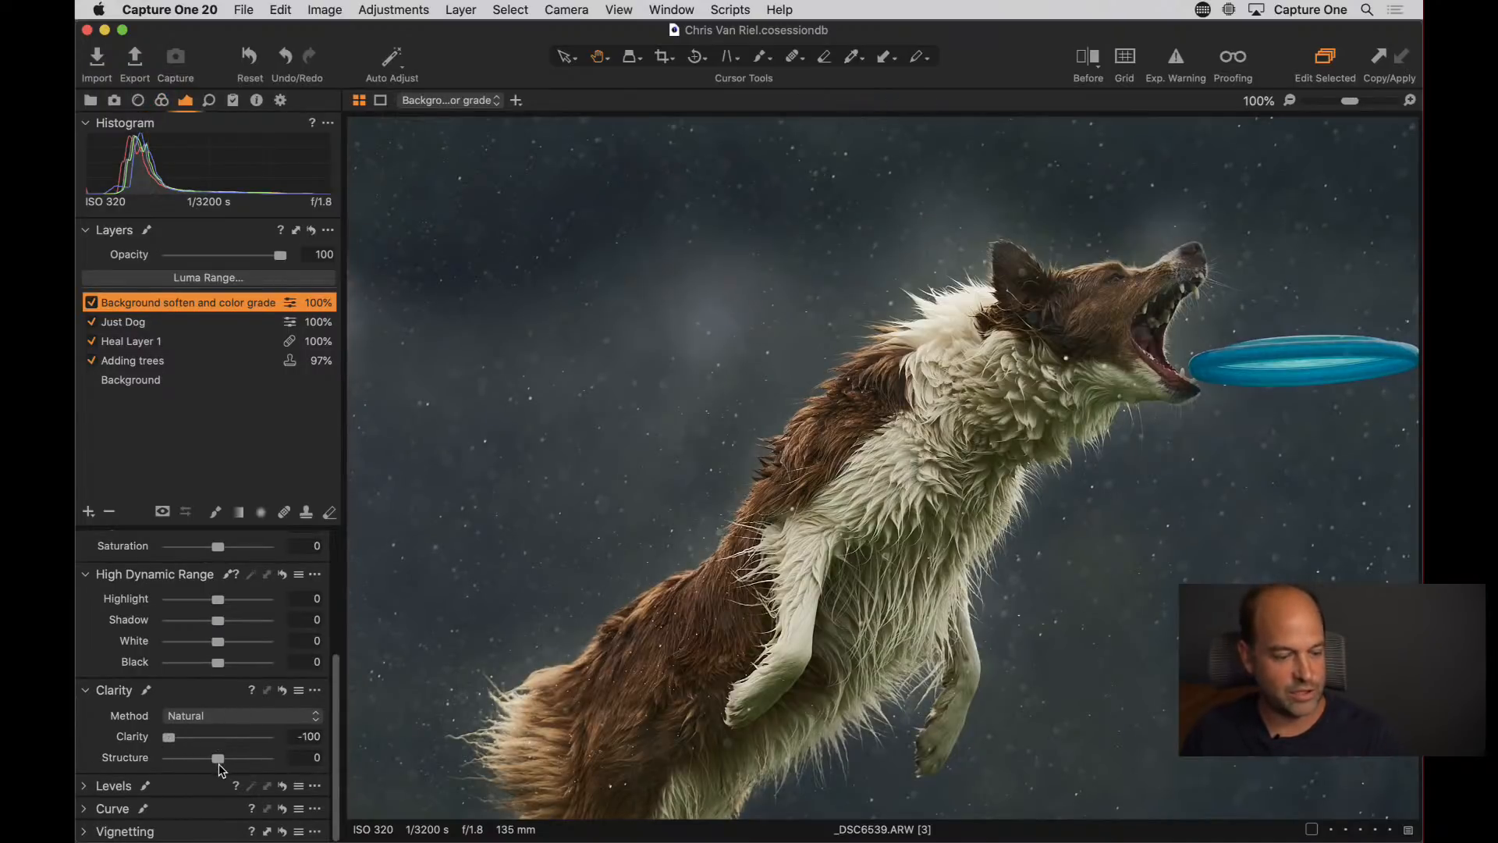
{"action": "left_click_drag", "start_coordinate": [218, 757], "coordinate": [117, 762]}
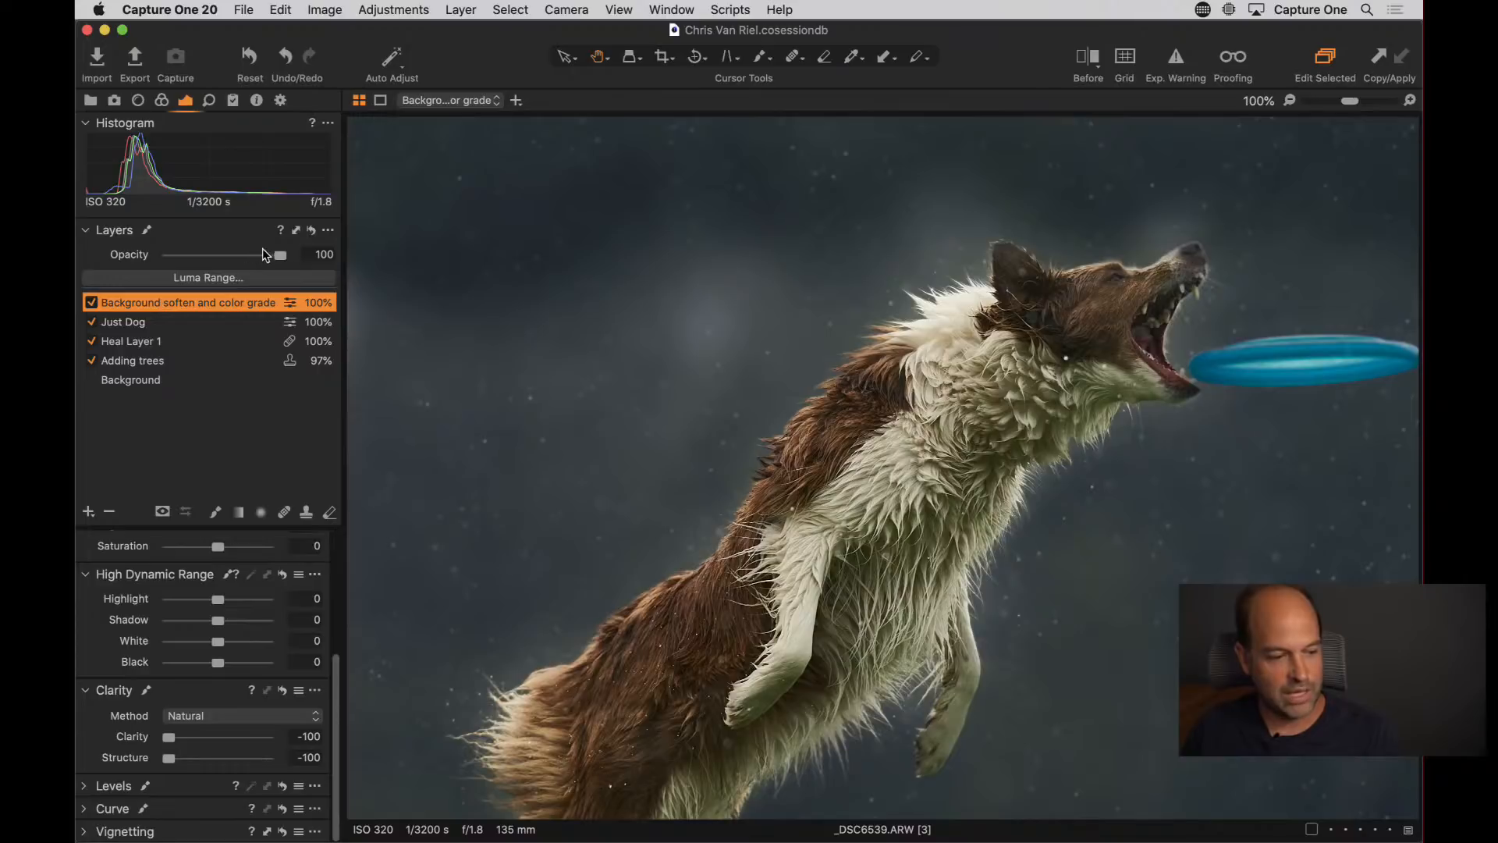
{"action": "left_click_drag", "start_coordinate": [169, 737], "coordinate": [125, 763]}
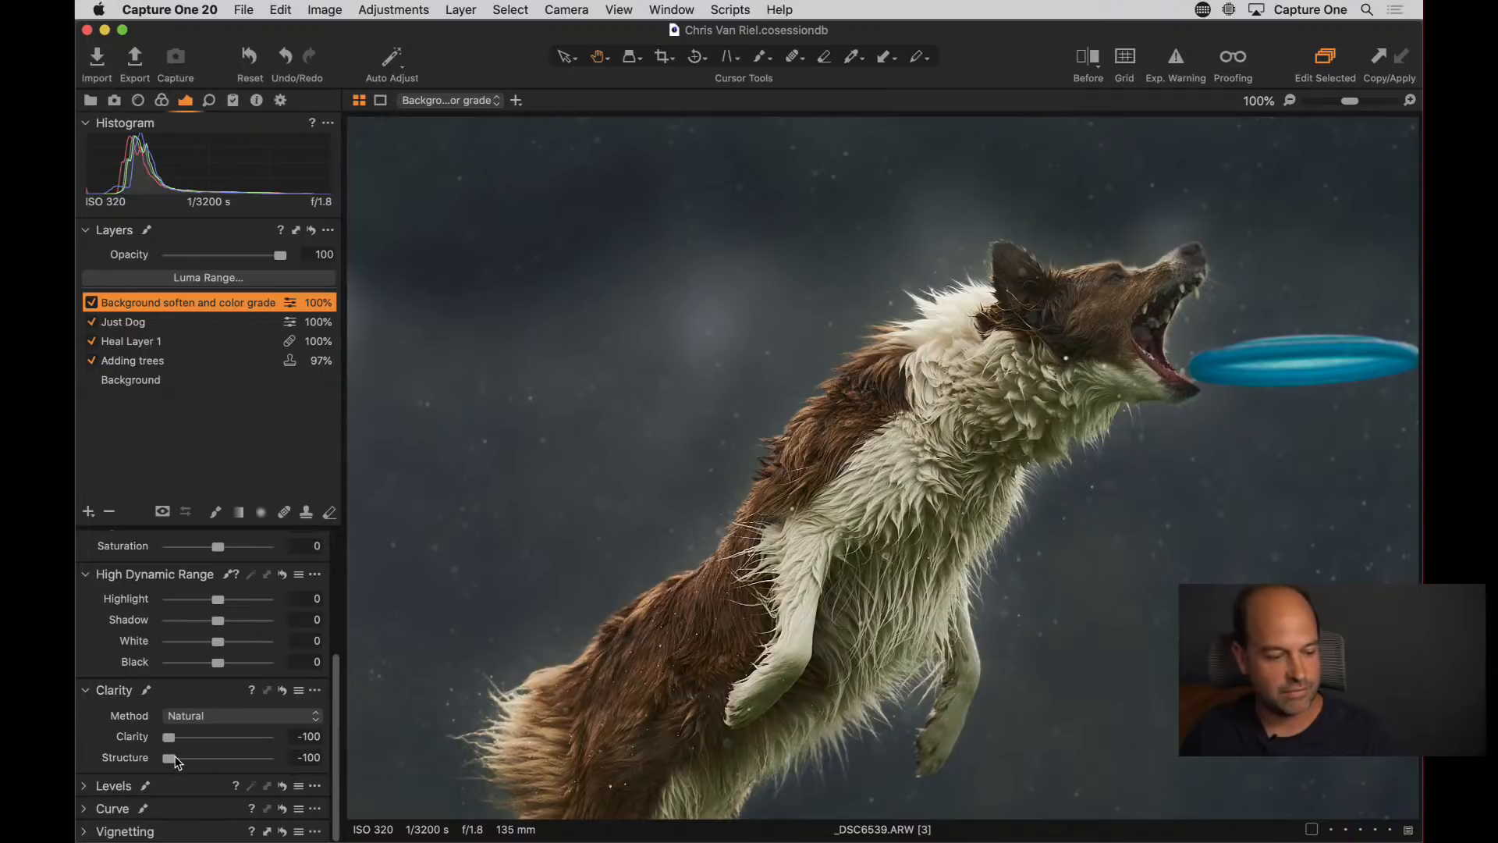
{"action": "left_click_drag", "start_coordinate": [173, 739], "coordinate": [192, 761]}
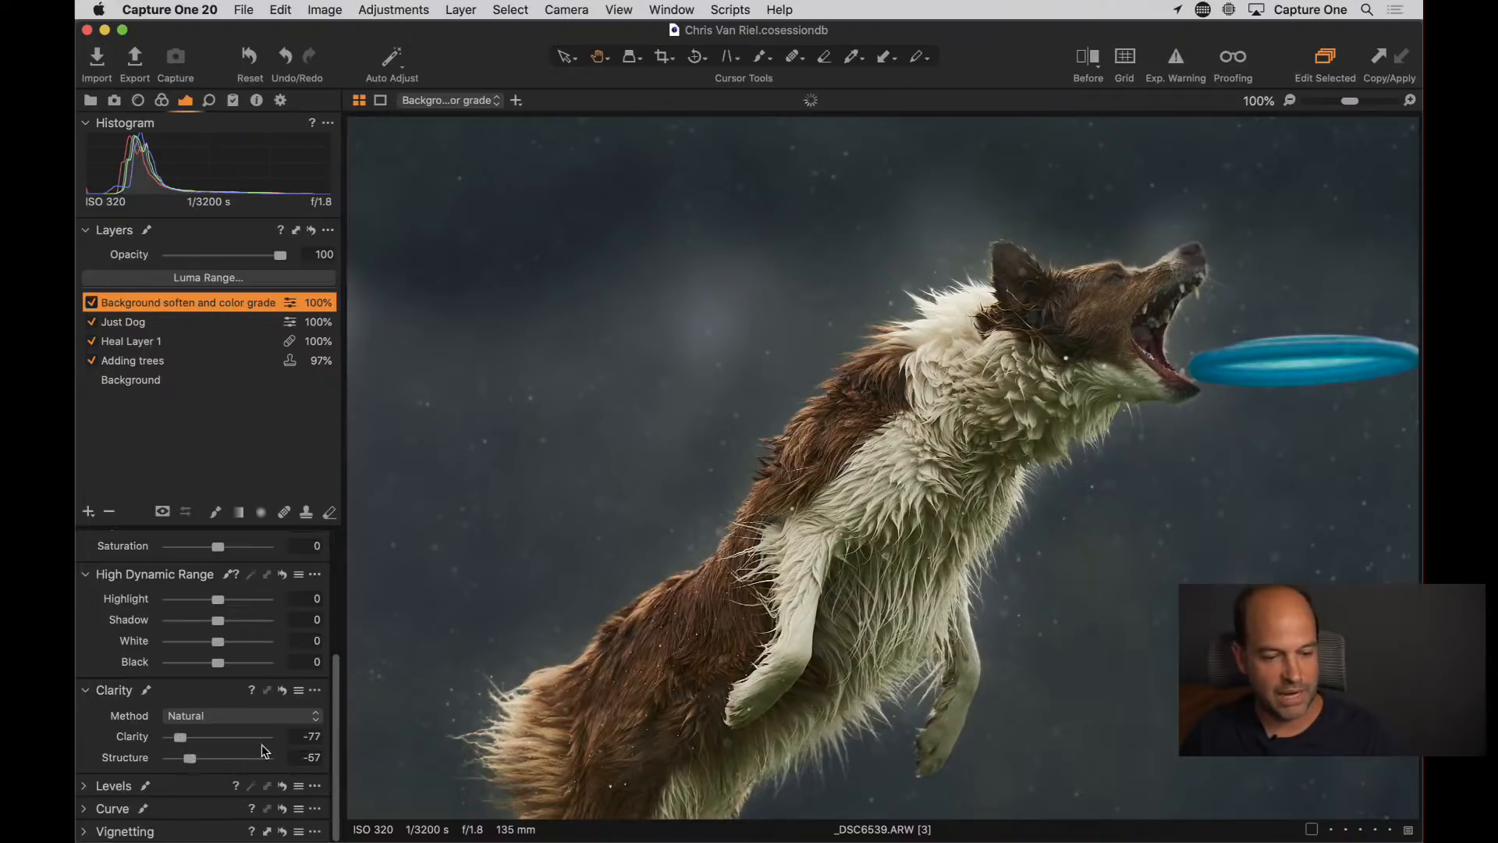
{"action": "left_click", "coordinate": [607, 555]}
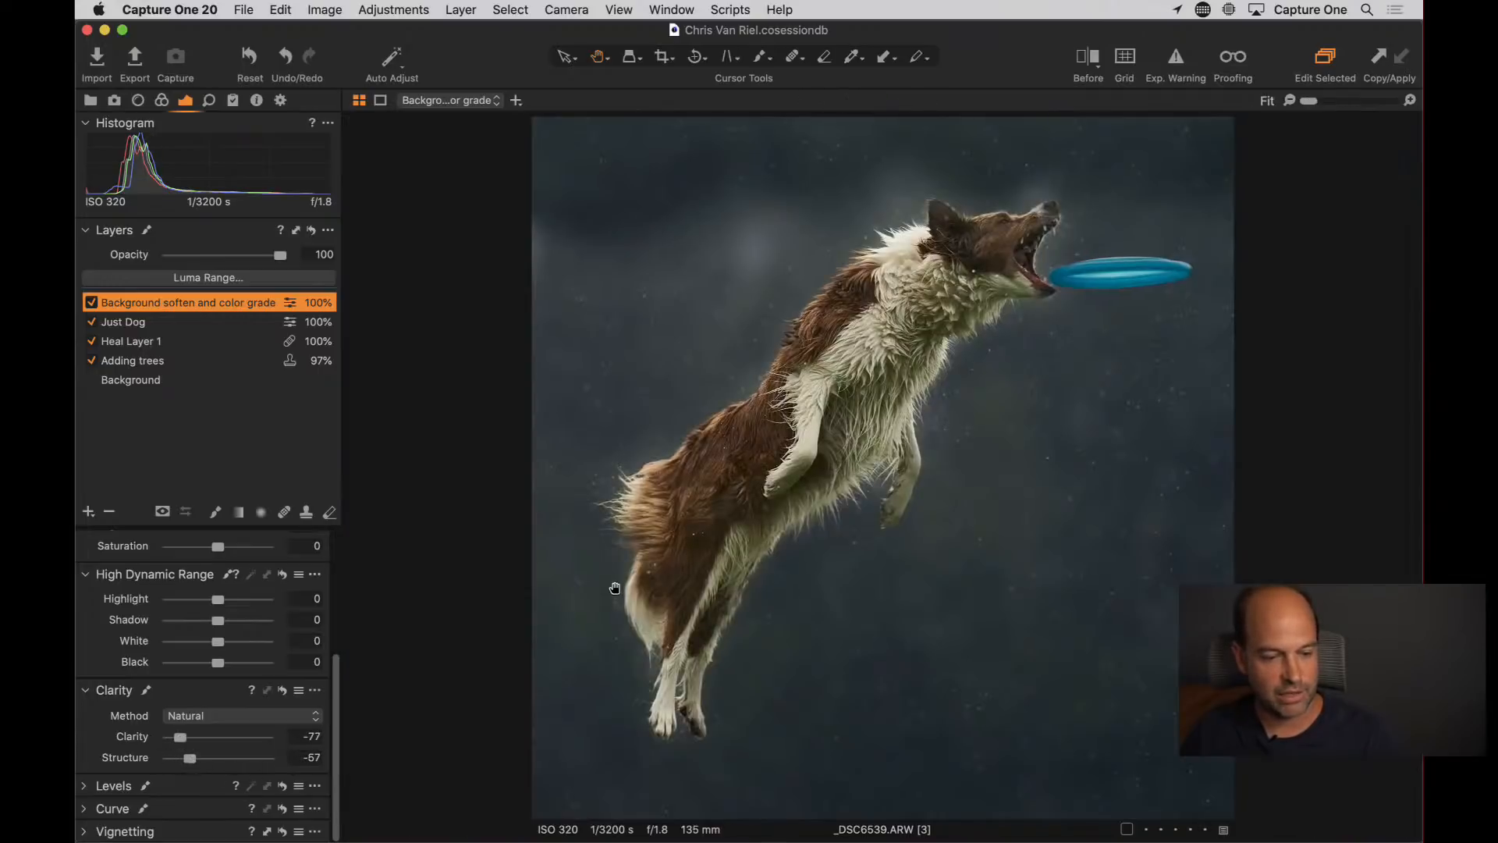
{"action": "left_click", "coordinate": [92, 304]}
{"action": "left_click", "coordinate": [92, 304]}
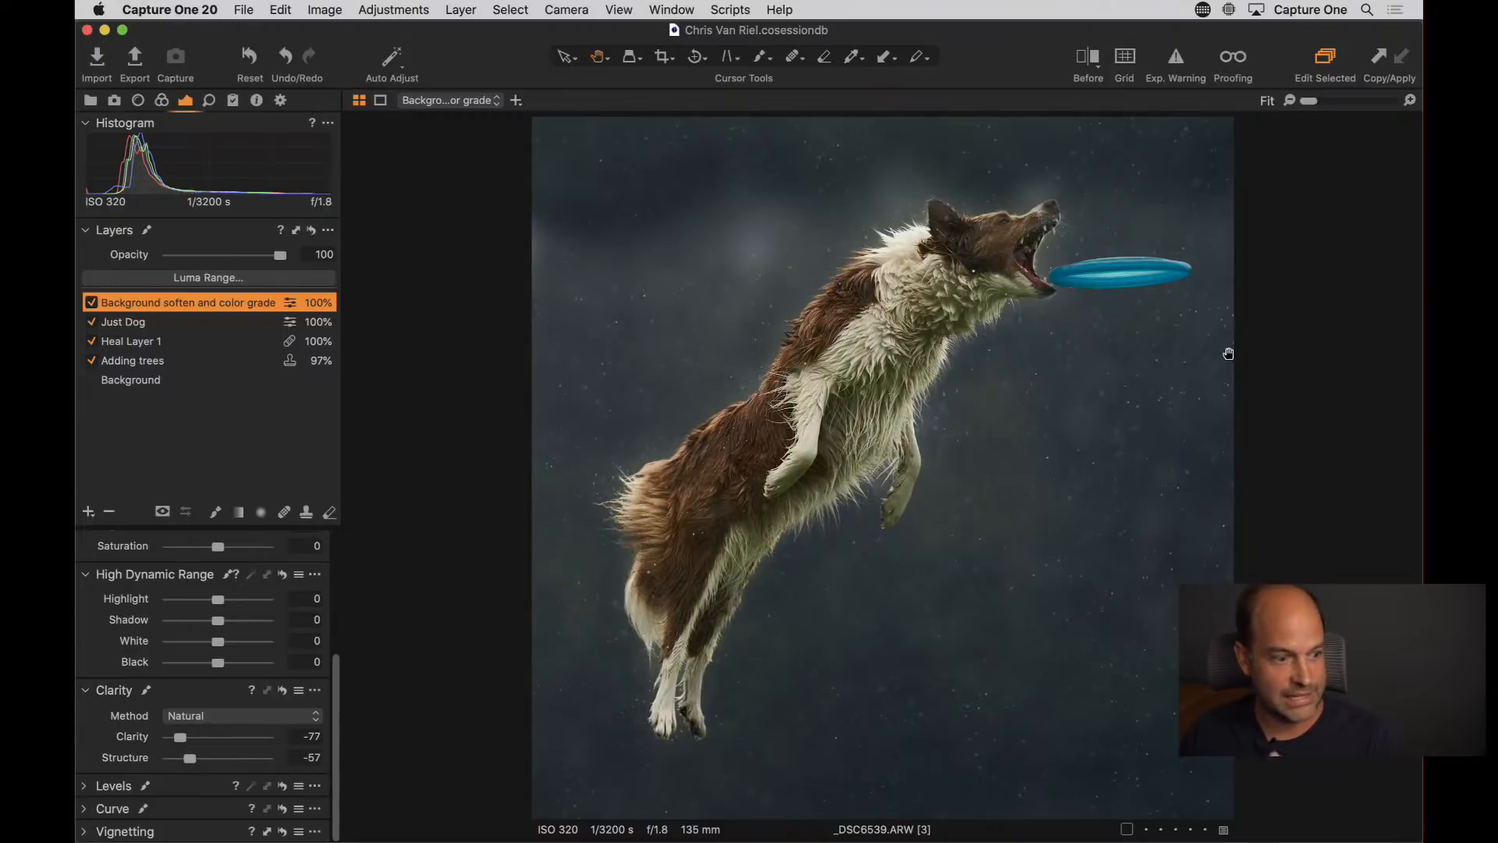
Add an adjustment layer above Background soften and color grade and name it "Bright spot"
{"action": "left_click", "coordinate": [91, 514]}
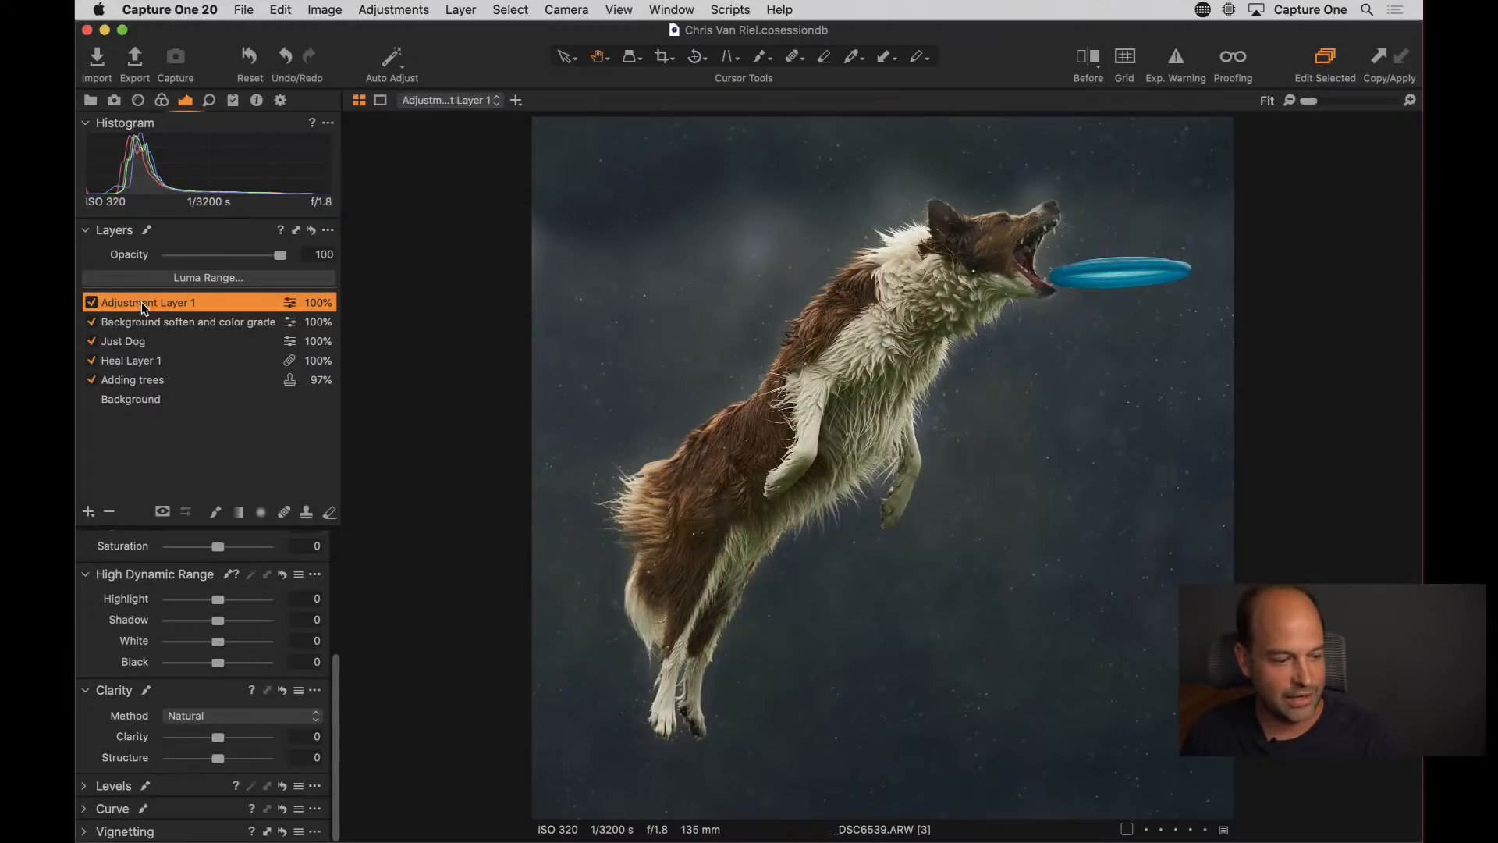
{"action": "double_click", "coordinate": [142, 302]}
{"action": "type", "text": "Bright spot"}
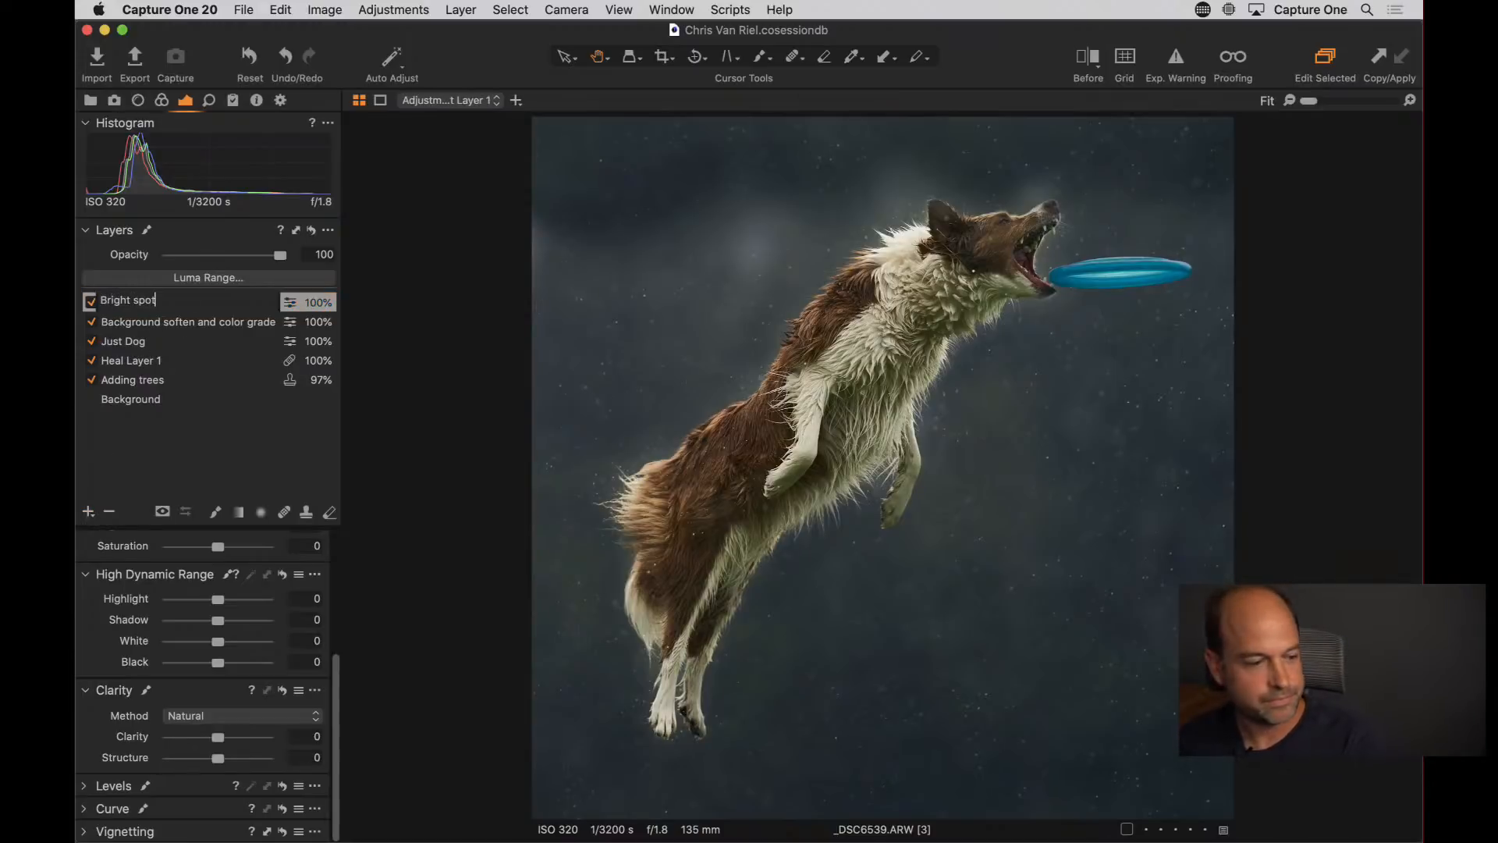
{"action": "key", "text": "Return"}
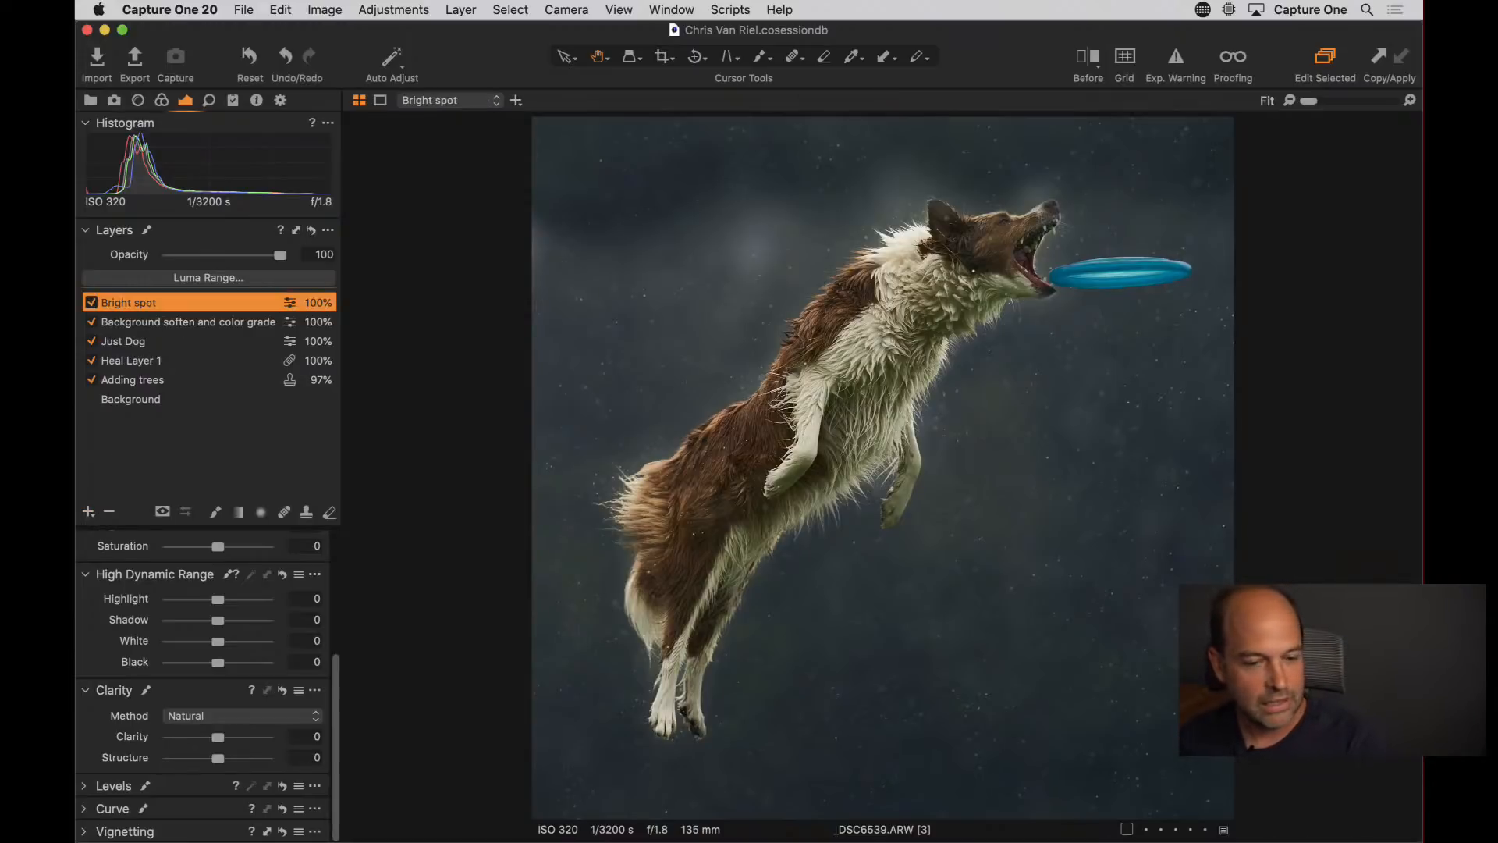
Fill the Bright spot layer's mask over the whole image and check it with the mask overlay
{"action": "right_click", "coordinate": [153, 300]}
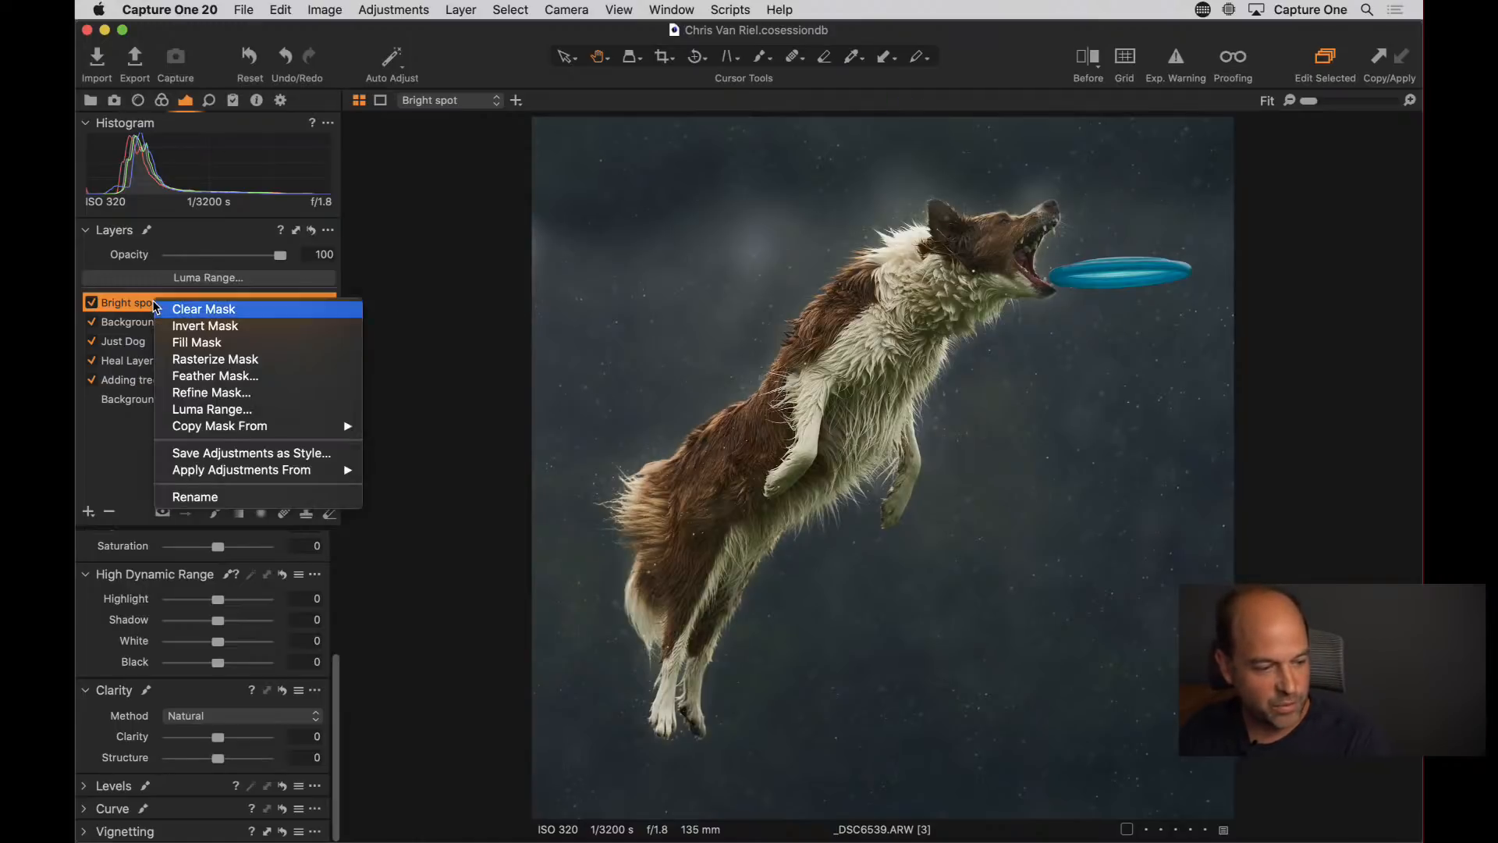
{"action": "left_click", "coordinate": [193, 343]}
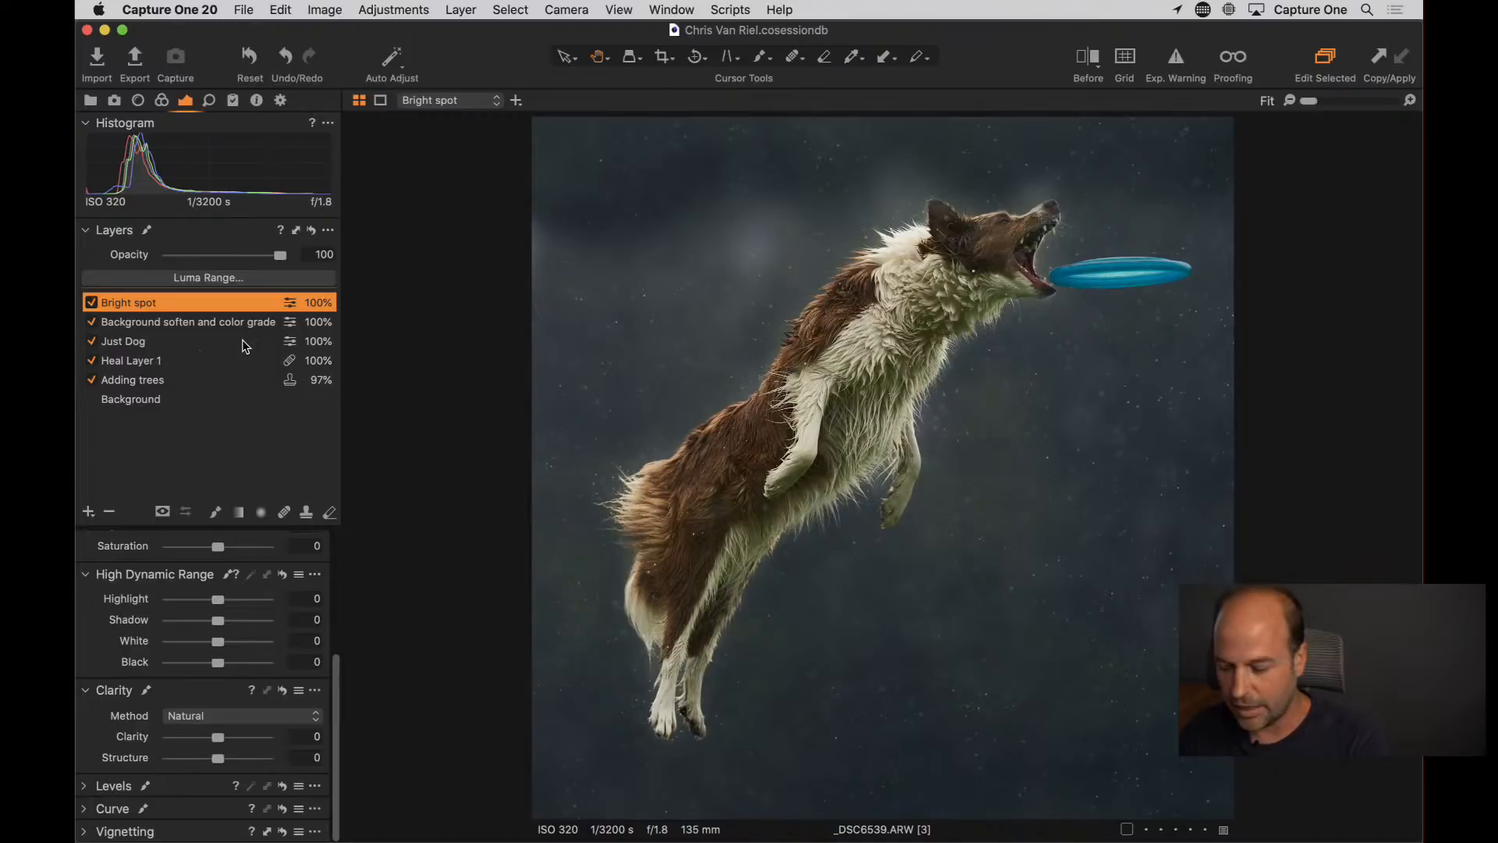
{"action": "key", "text": "m"}
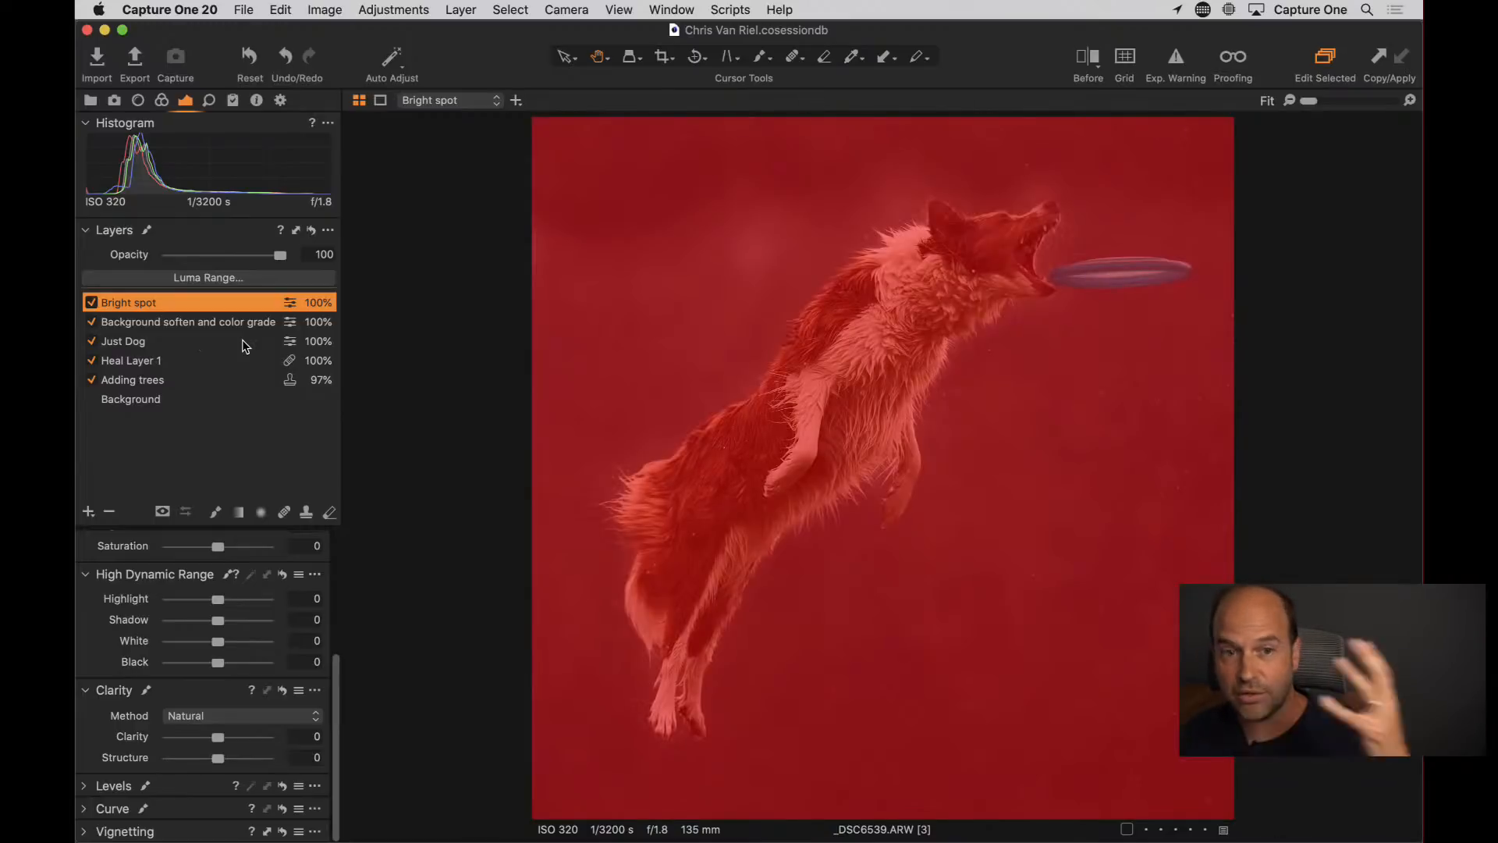
{"action": "key", "text": "m"}
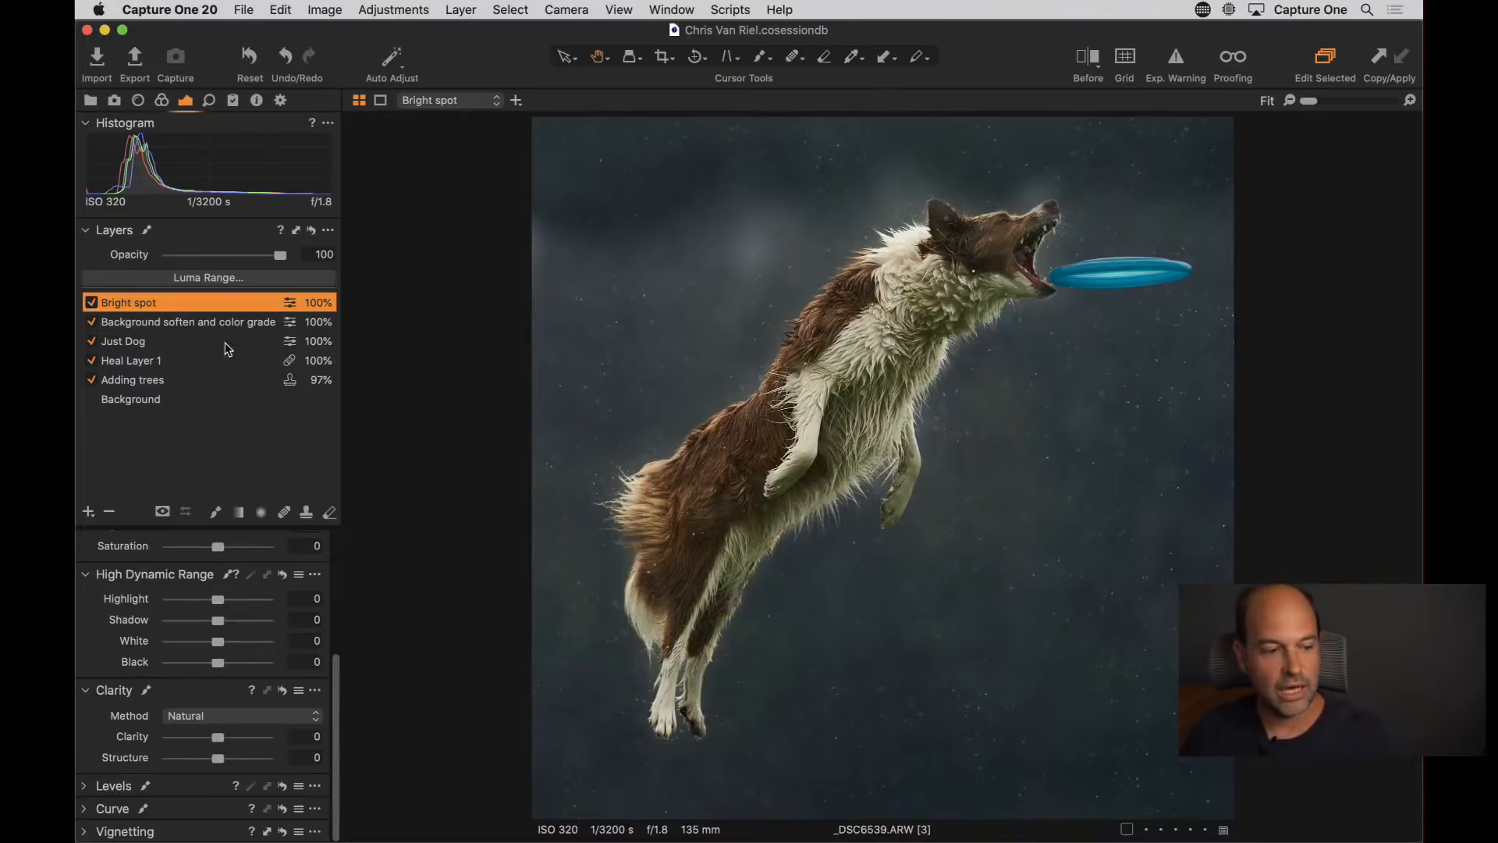
Raise the Bright spot layer's Brightness to 39
{"action": "left_click", "coordinate": [178, 328]}
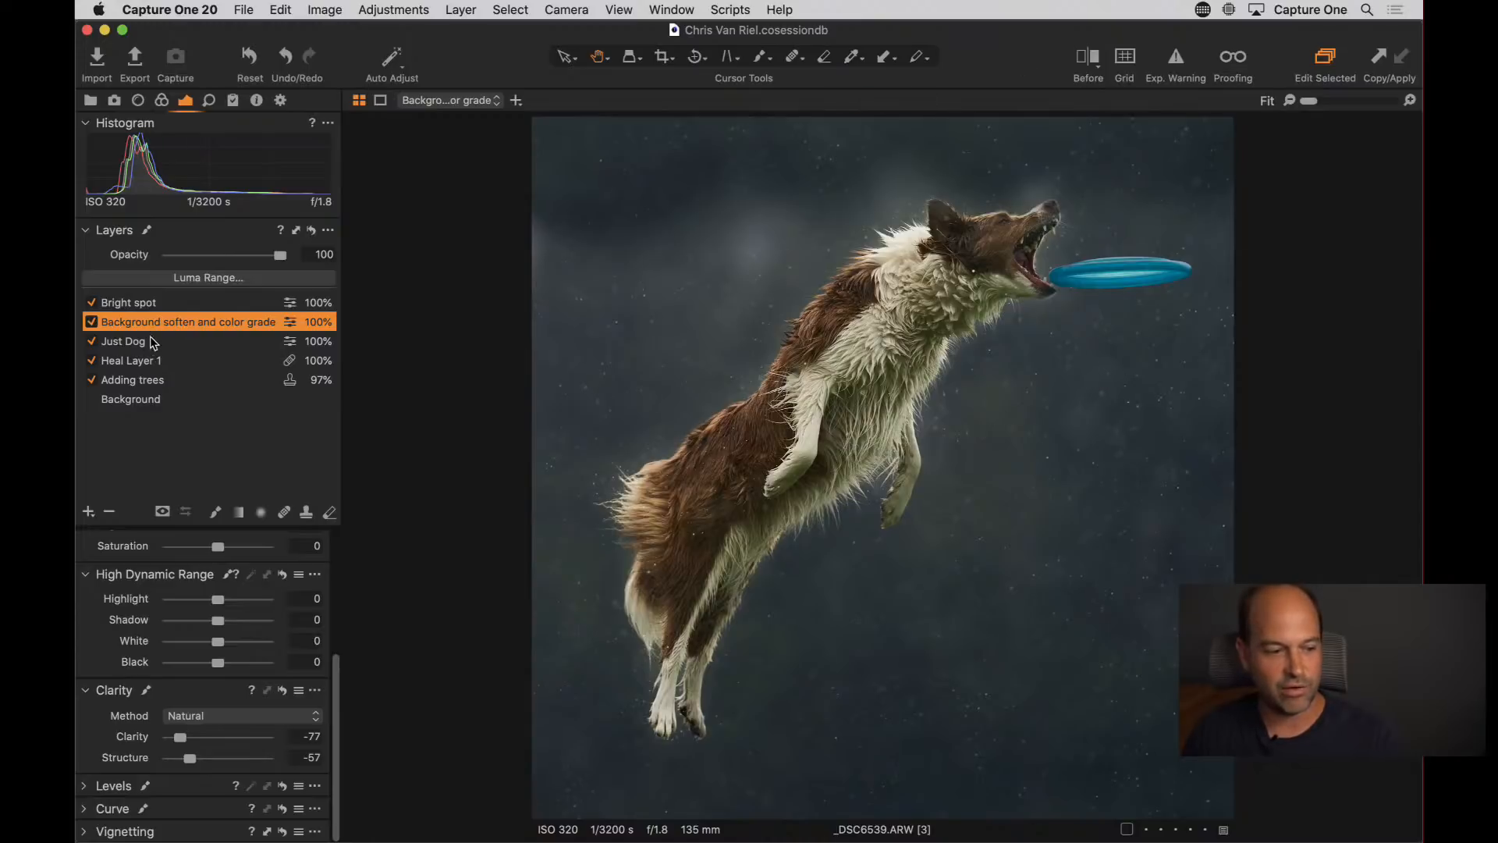
{"action": "left_click", "coordinate": [152, 305]}
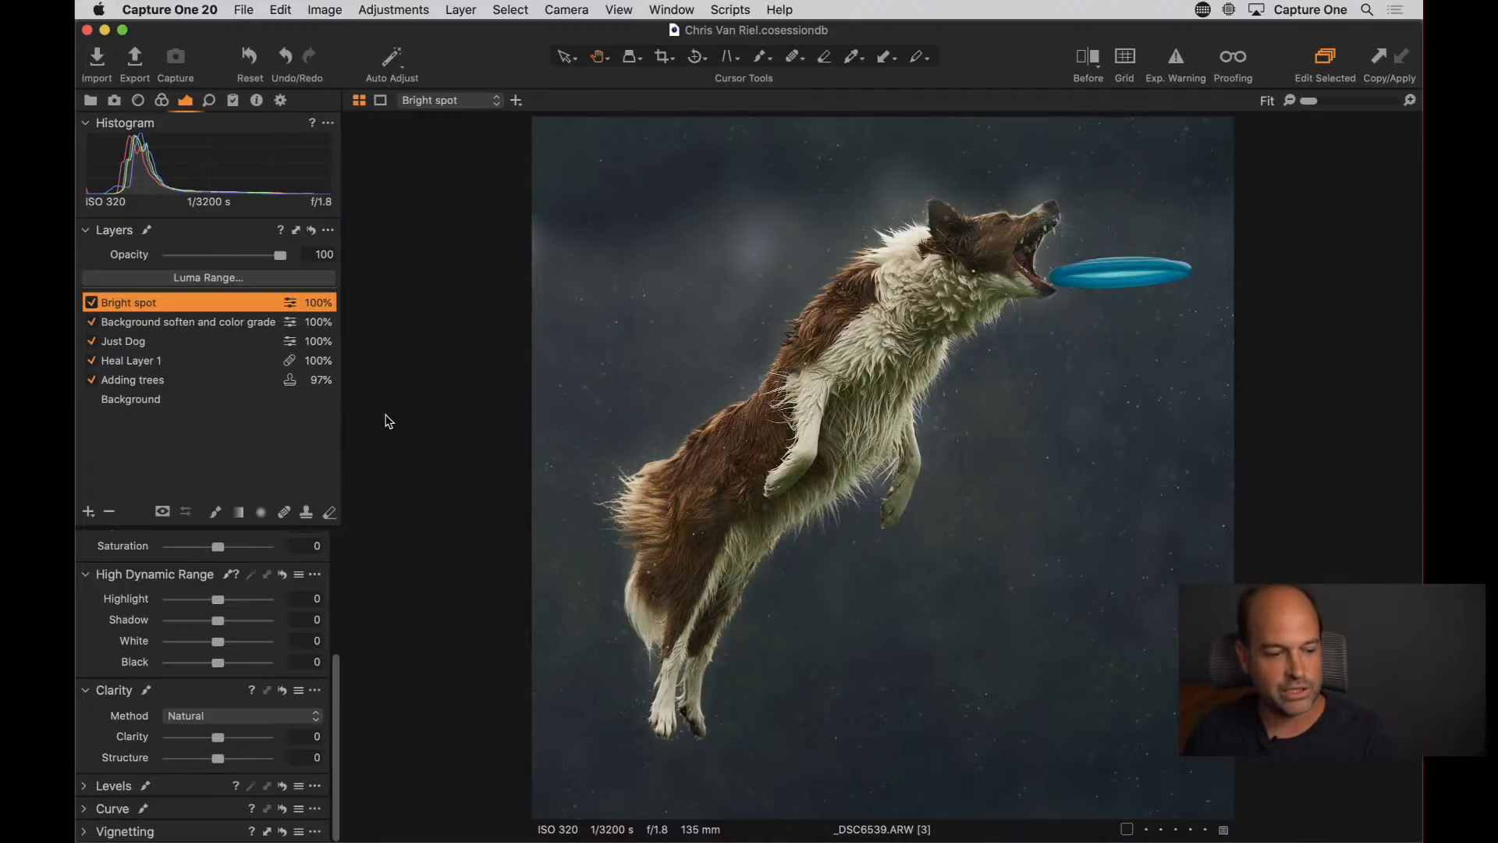
{"action": "scroll", "coordinate": [236, 632], "scroll_direction": "up", "scroll_amount": 1}
{"action": "scroll", "coordinate": [238, 632], "scroll_direction": "up", "scroll_amount": 5}
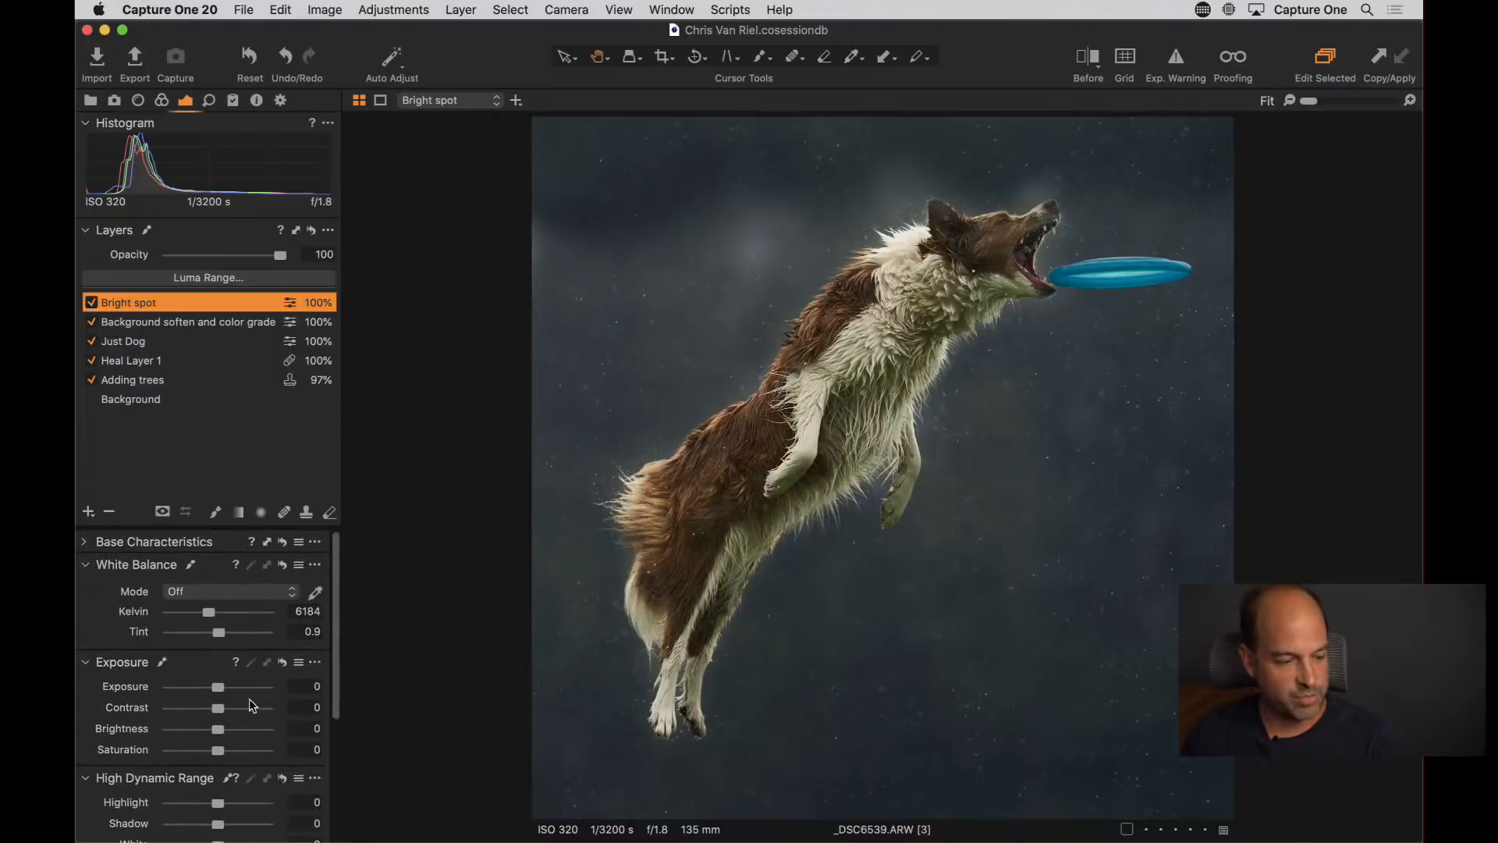
{"action": "left_click_drag", "start_coordinate": [220, 729], "coordinate": [257, 728]}
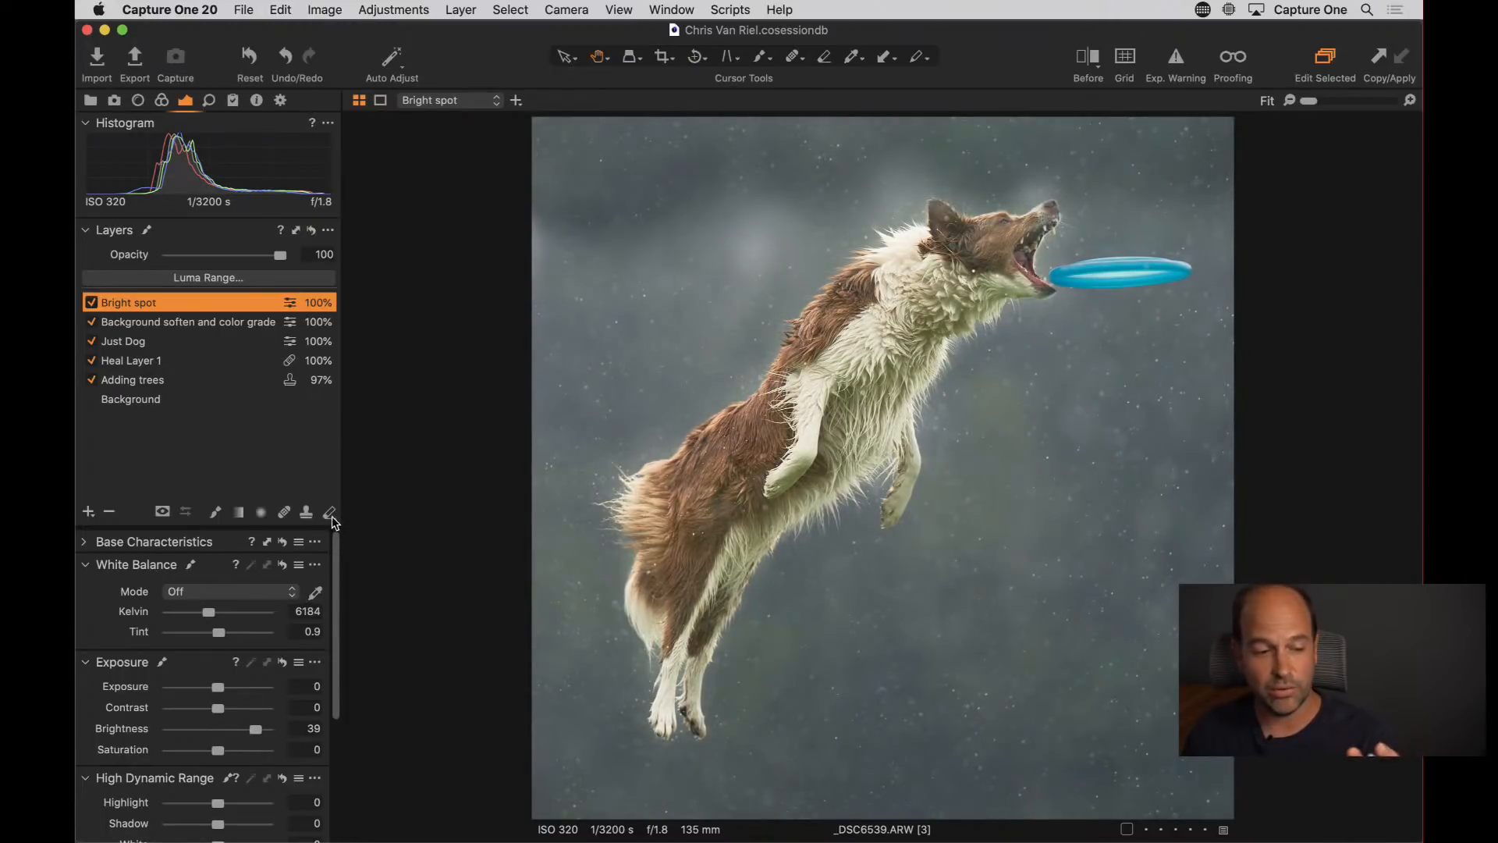
Clear the Bright spot mask and softly paint the background near the frisbee with a brush of size 589, hardness 7, opacity 100 and flow 4
{"action": "right_click", "coordinate": [148, 307]}
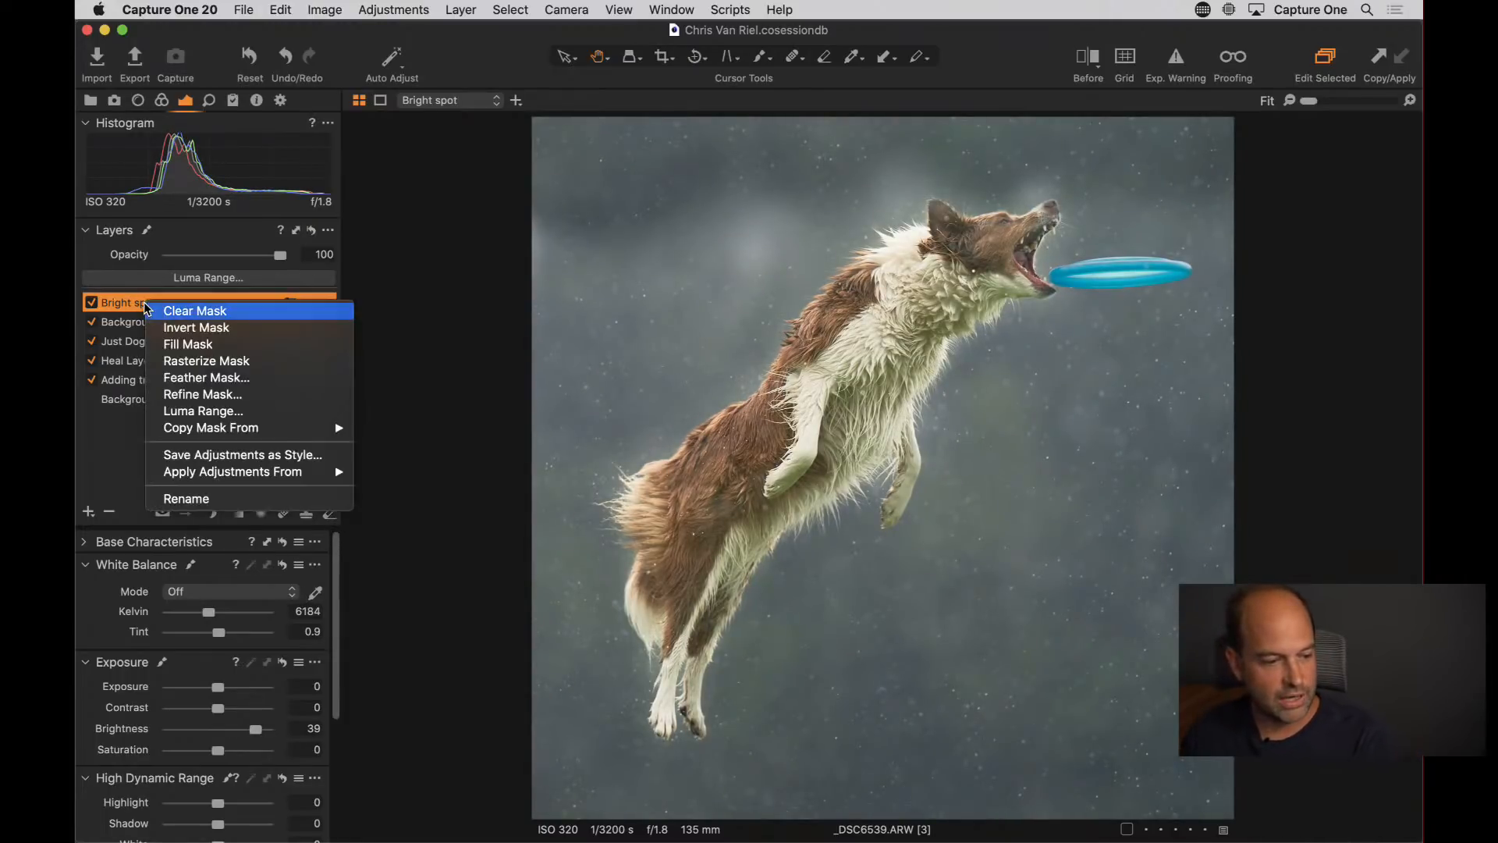
{"action": "left_click", "coordinate": [197, 312]}
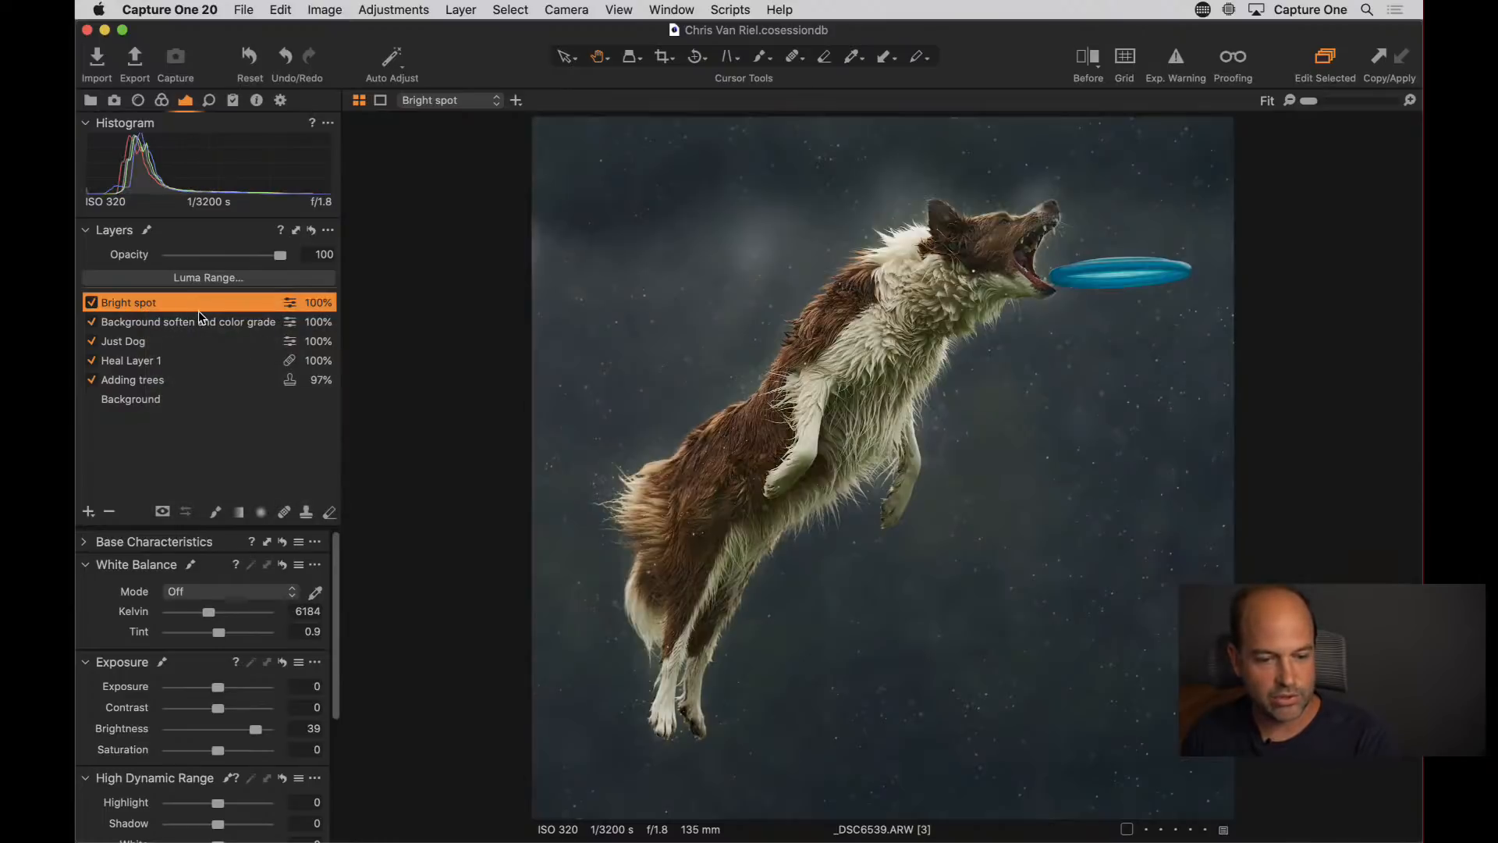
{"action": "left_click", "coordinate": [216, 512]}
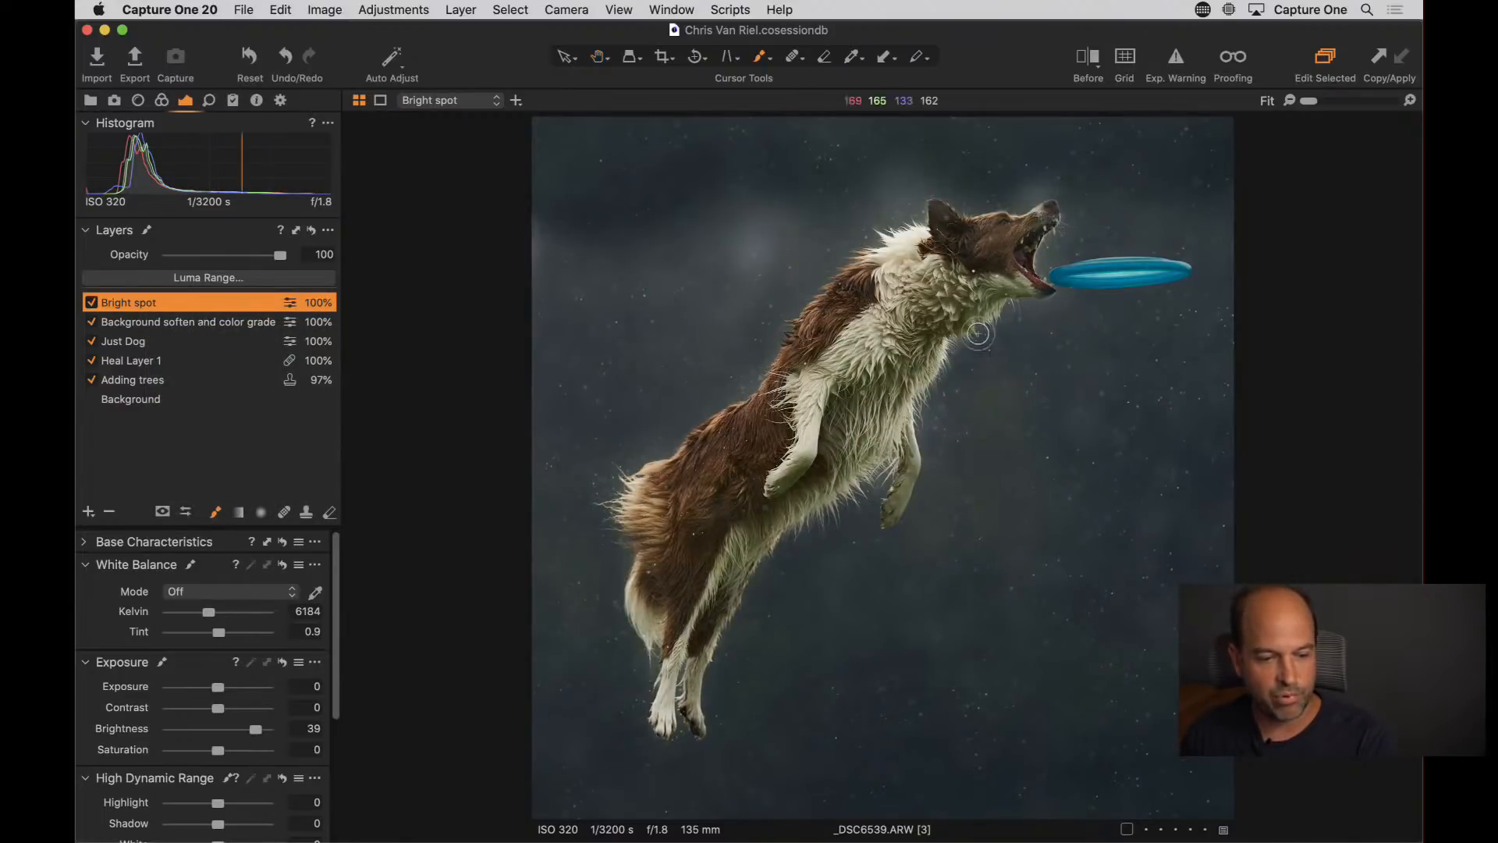
{"action": "right_click", "coordinate": [1132, 234]}
{"action": "mouse_move", "coordinate": [1119, 227]}
{"action": "left_mouse_down"}
{"action": "mouse_move", "coordinate": [1155, 227]}
{"action": "mouse_move", "coordinate": [1080, 248]}
{"action": "left_mouse_up"}
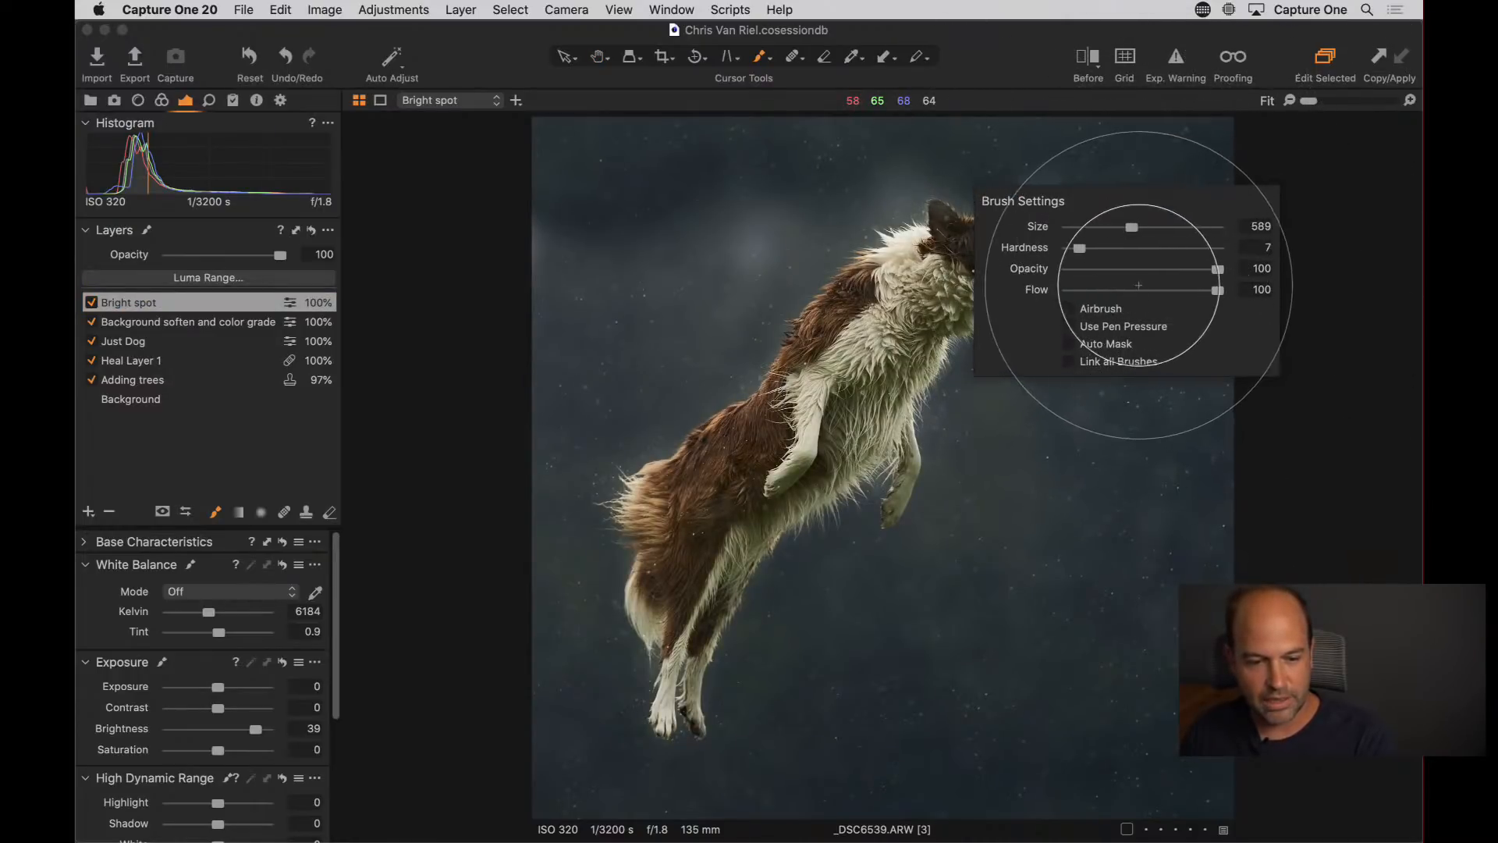
{"action": "left_click_drag", "start_coordinate": [1217, 290], "coordinate": [1072, 290]}
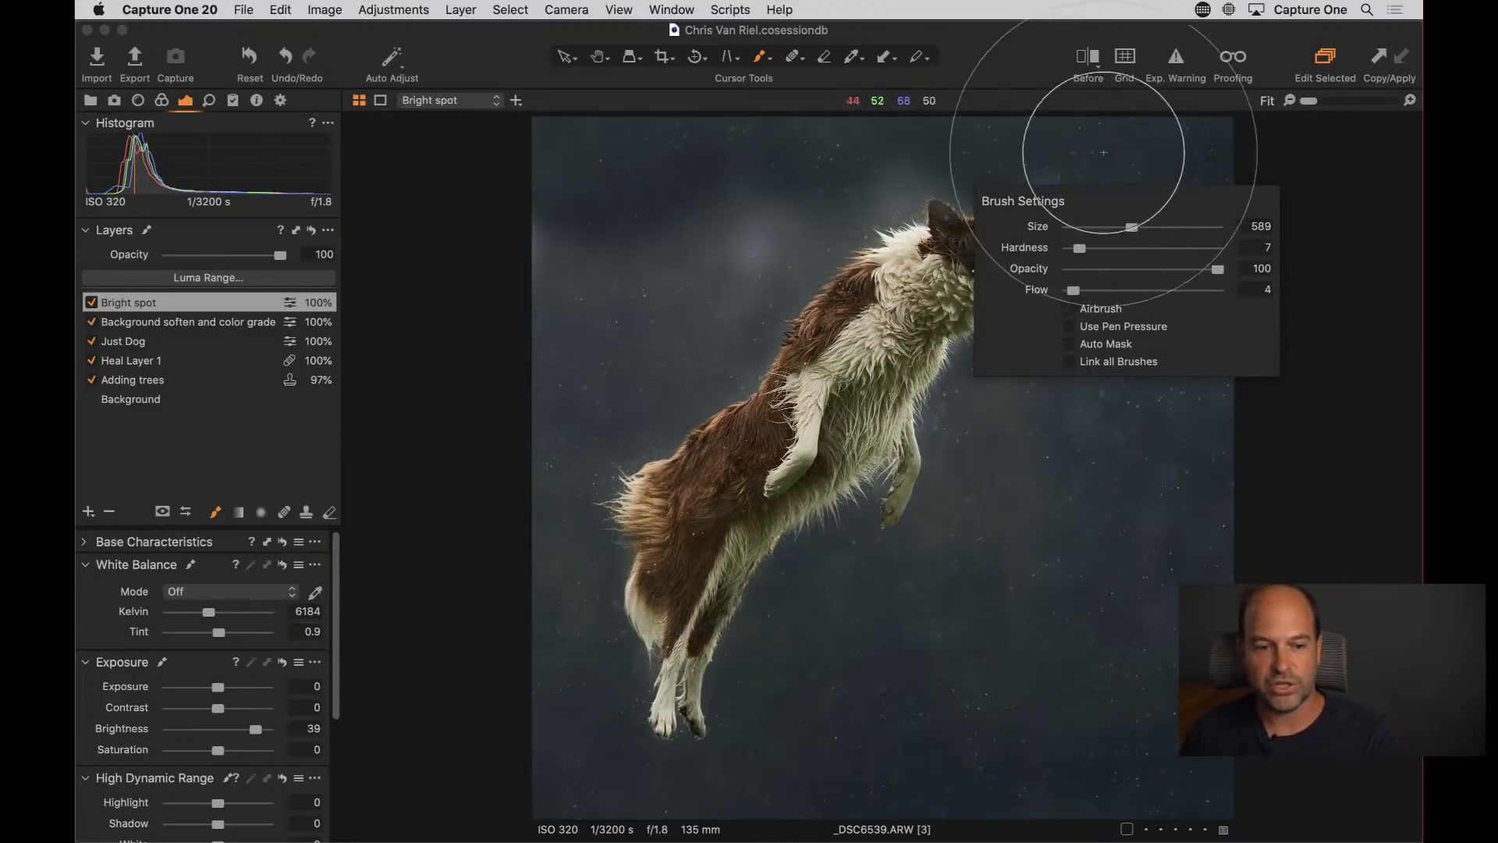
{"action": "mouse_move", "coordinate": [1099, 187]}
{"action": "left_mouse_down"}
{"action": "mouse_move", "coordinate": [1173, 176]}
{"action": "mouse_move", "coordinate": [1163, 161]}
{"action": "mouse_move", "coordinate": [1006, 143]}
{"action": "mouse_move", "coordinate": [1177, 166]}
{"action": "mouse_move", "coordinate": [1157, 249]}
{"action": "mouse_move", "coordinate": [1166, 310]}
{"action": "mouse_move", "coordinate": [1046, 413]}
{"action": "mouse_move", "coordinate": [1074, 408]}
{"action": "mouse_move", "coordinate": [1126, 313]}
{"action": "mouse_move", "coordinate": [1136, 181]}
{"action": "mouse_move", "coordinate": [970, 131]}
{"action": "mouse_move", "coordinate": [869, 146]}
{"action": "mouse_move", "coordinate": [832, 219]}
{"action": "mouse_move", "coordinate": [899, 157]}
{"action": "mouse_move", "coordinate": [1145, 135]}
{"action": "mouse_move", "coordinate": [1165, 322]}
{"action": "mouse_move", "coordinate": [1092, 398]}
{"action": "mouse_move", "coordinate": [1019, 414]}
{"action": "mouse_move", "coordinate": [1000, 408]}
{"action": "mouse_move", "coordinate": [983, 266]}
{"action": "mouse_move", "coordinate": [958, 297]}
{"action": "mouse_move", "coordinate": [953, 374]}
{"action": "mouse_move", "coordinate": [1041, 379]}
{"action": "mouse_move", "coordinate": [1120, 167]}
{"action": "left_mouse_up"}
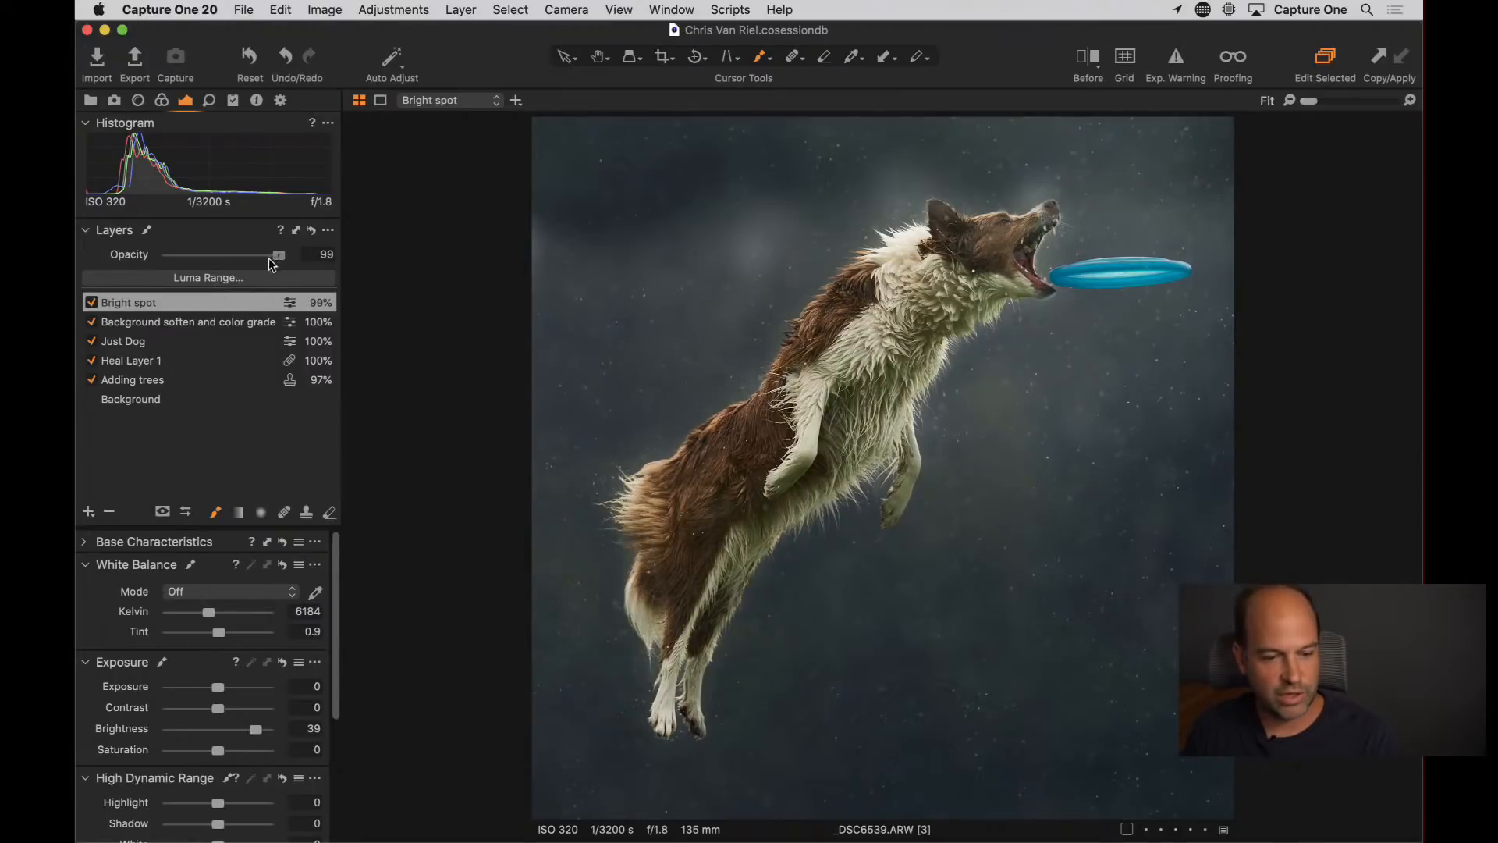
Lower the Bright spot layer's opacity to 82 and compare the image with the layer off and on
{"action": "left_click_drag", "start_coordinate": [269, 257], "coordinate": [260, 259]}
{"action": "left_click", "coordinate": [91, 303]}
{"action": "left_click", "coordinate": [92, 303]}
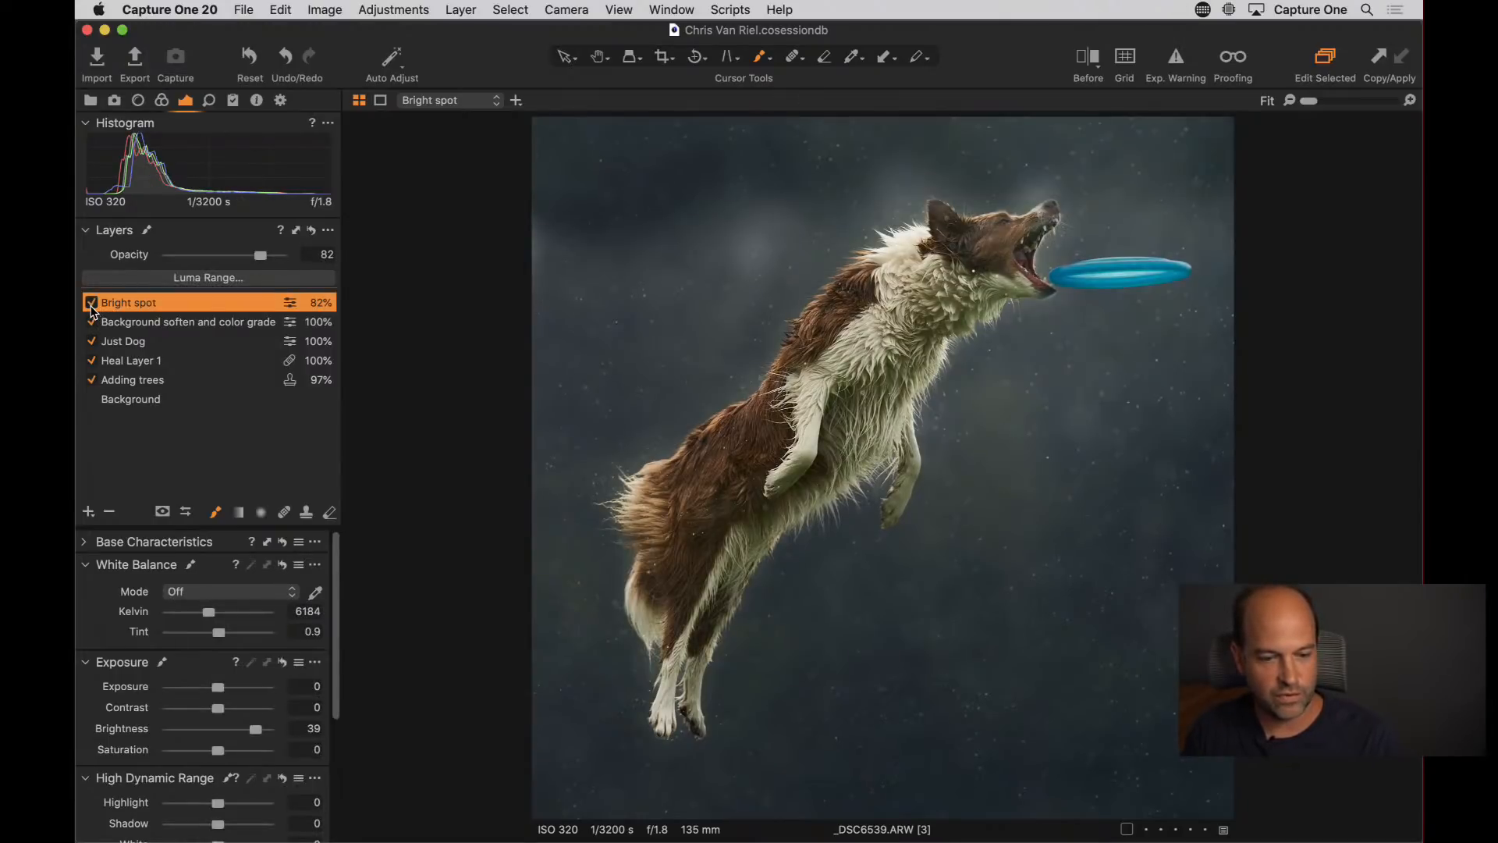
{"action": "left_click", "coordinate": [92, 303]}
{"action": "left_click", "coordinate": [92, 302]}
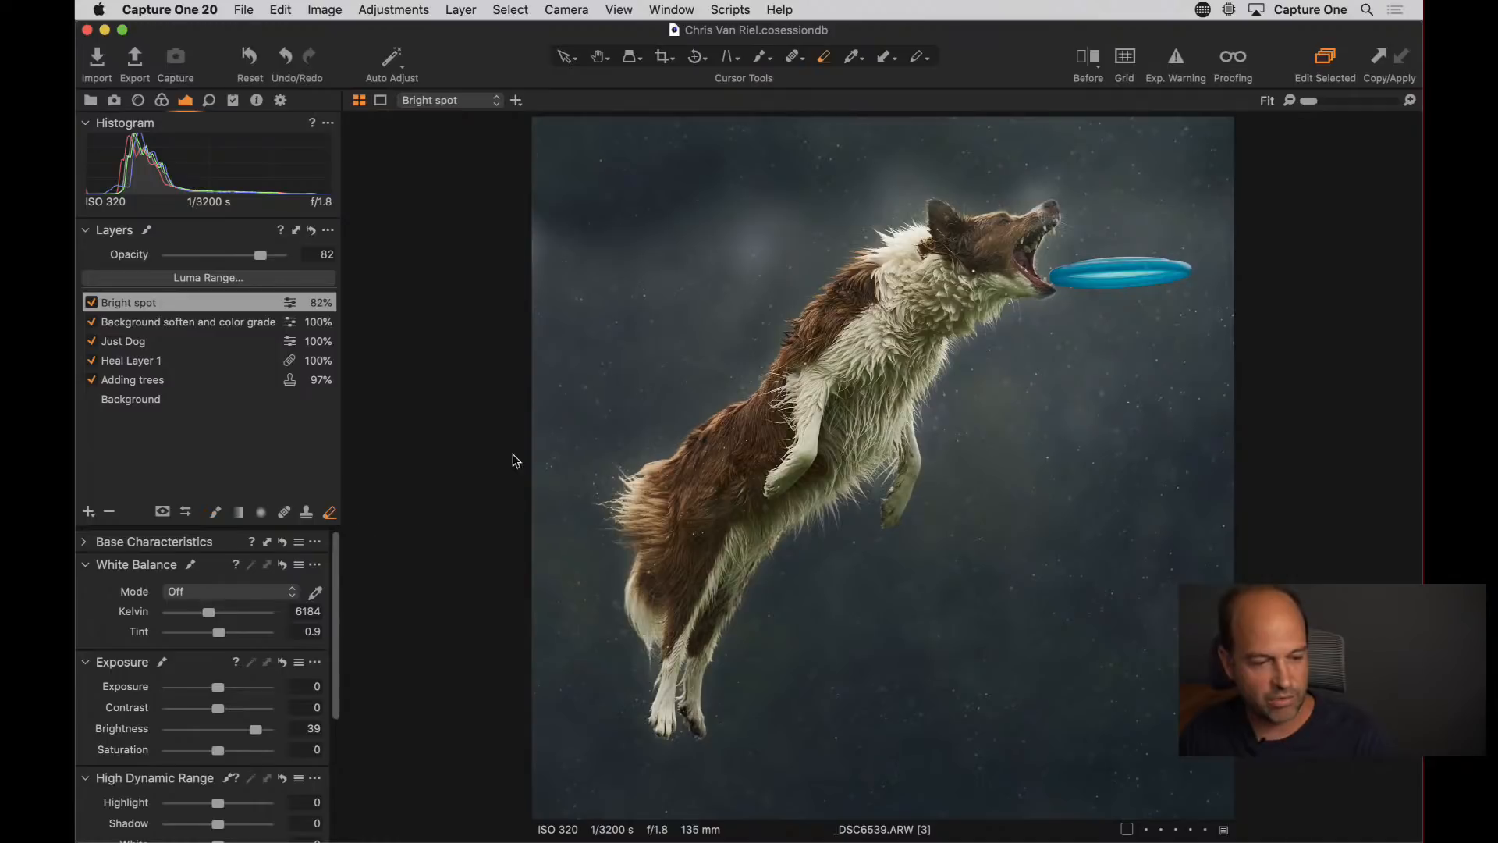
Reduce the eraser size for refining the Bright spot mask around the dog's head
{"action": "right_click", "coordinate": [995, 250]}
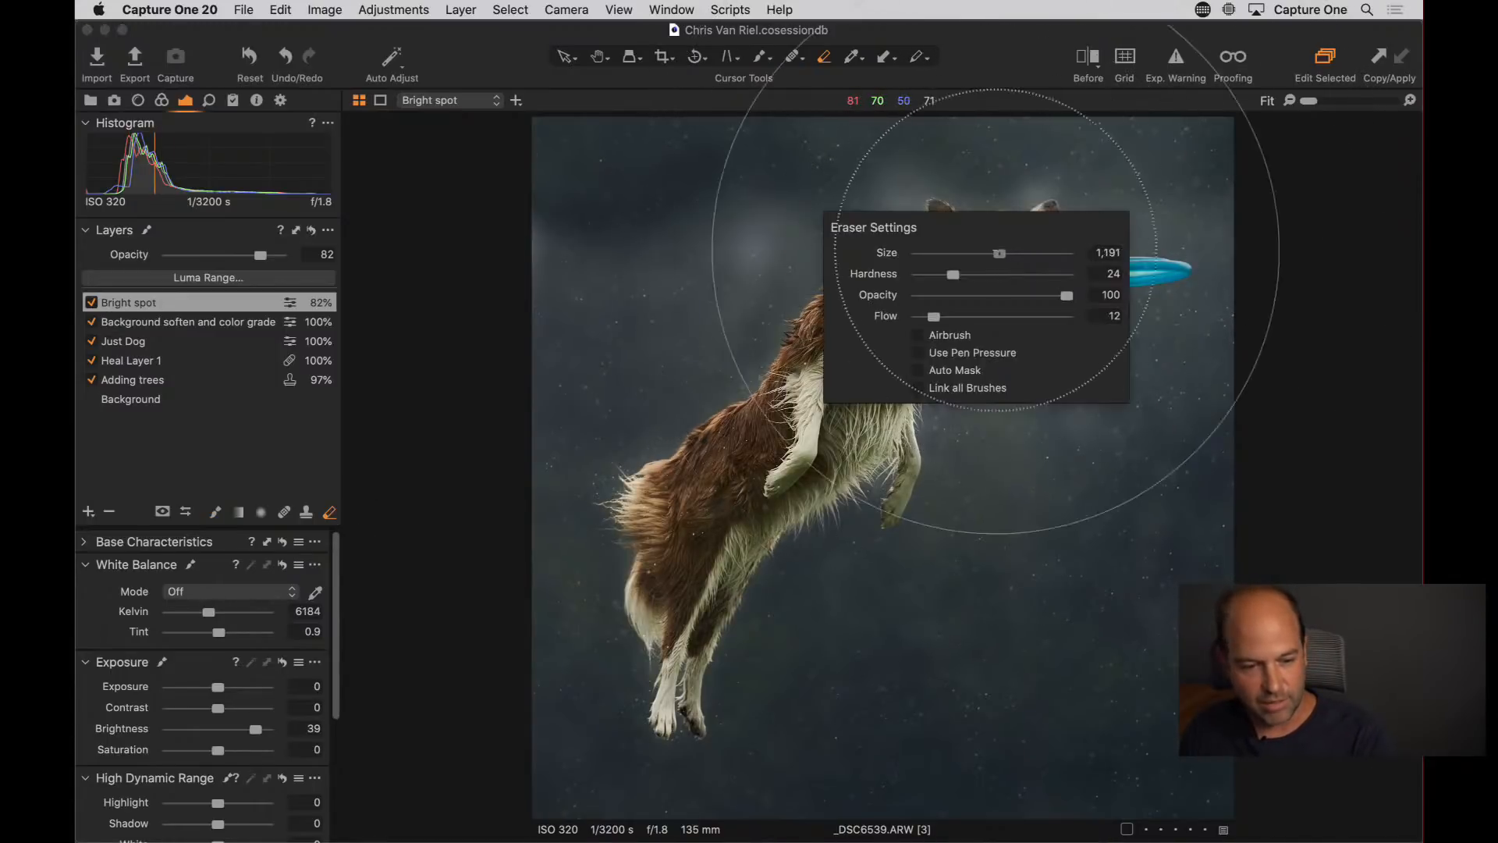
{"action": "left_click_drag", "start_coordinate": [999, 253], "coordinate": [960, 253]}
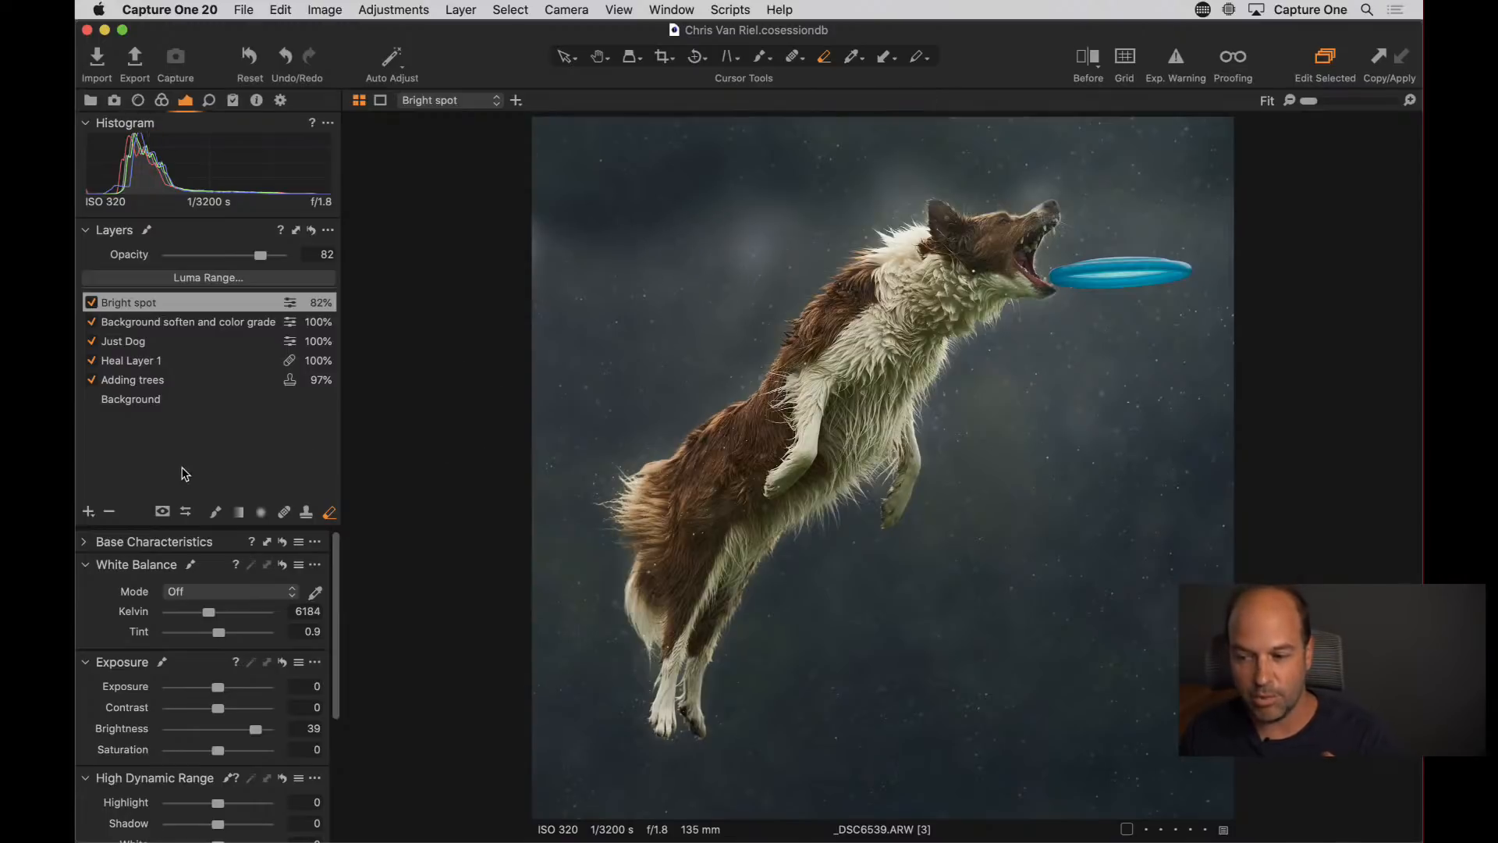
Inspect the Bright spot mask around the dog's head as a grayscale mask and as an overlay, and hide the mask
{"action": "left_click", "coordinate": [163, 513]}
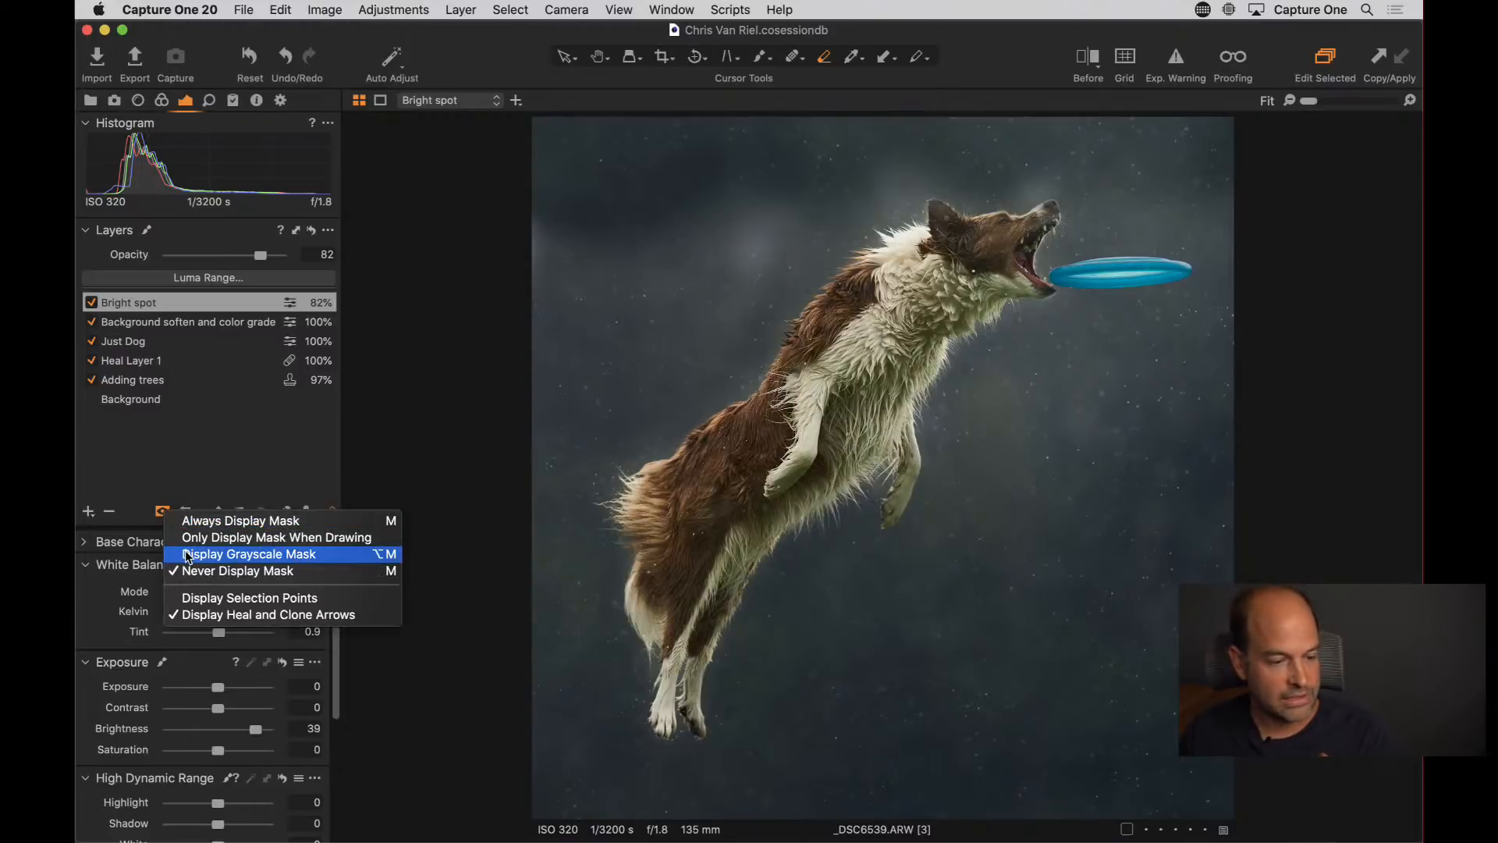
{"action": "left_click", "coordinate": [187, 554]}
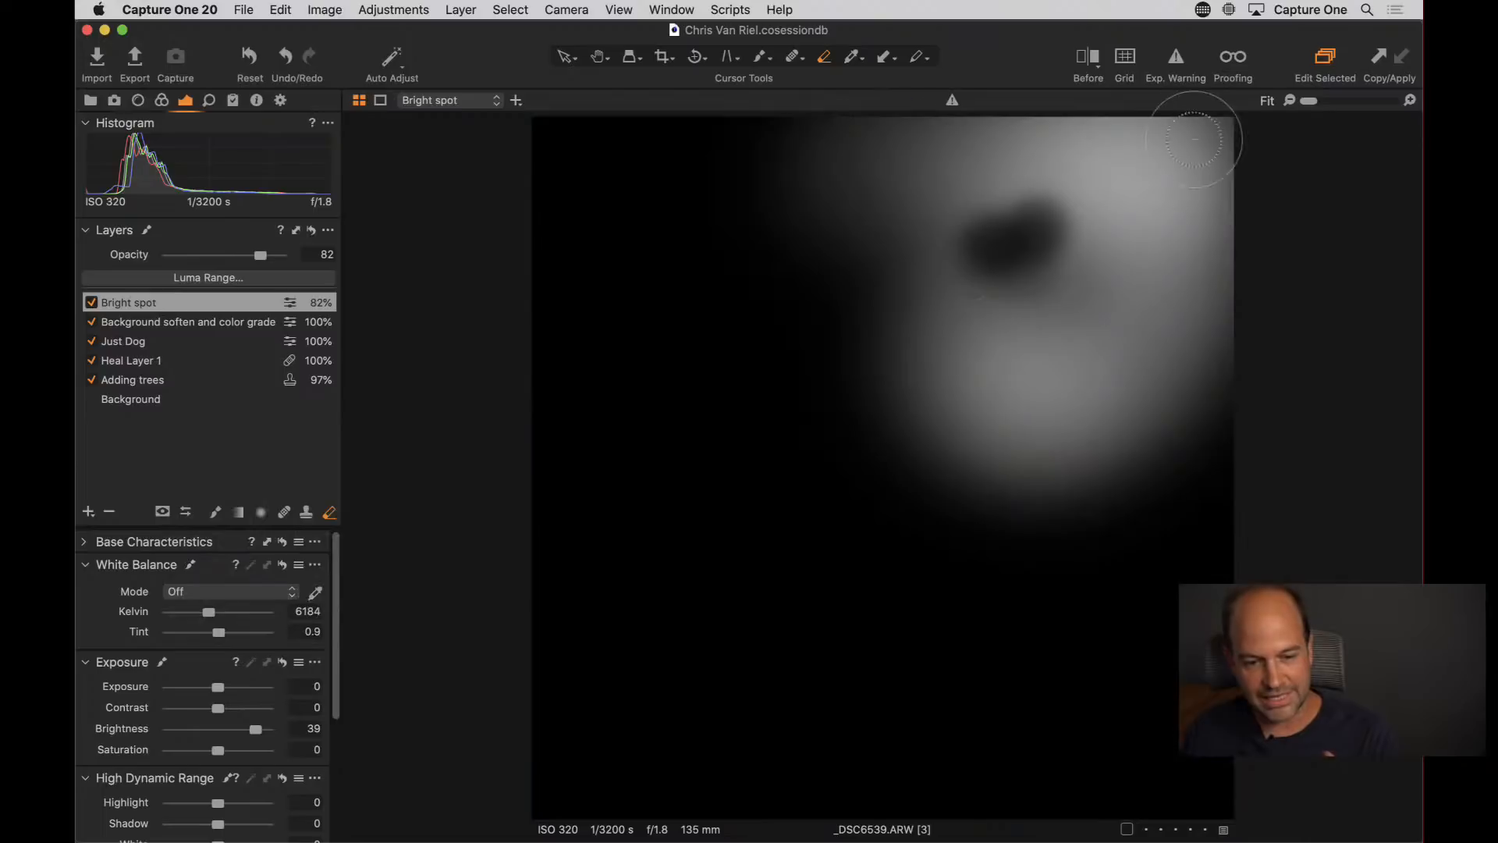
{"action": "mouse_move", "coordinate": [1007, 231]}
{"action": "left_mouse_down"}
{"action": "mouse_move", "coordinate": [980, 262]}
{"action": "mouse_move", "coordinate": [1056, 228]}
{"action": "mouse_move", "coordinate": [969, 258]}
{"action": "mouse_move", "coordinate": [1047, 222]}
{"action": "mouse_move", "coordinate": [988, 259]}
{"action": "mouse_move", "coordinate": [997, 293]}
{"action": "mouse_move", "coordinate": [961, 289]}
{"action": "left_mouse_up"}
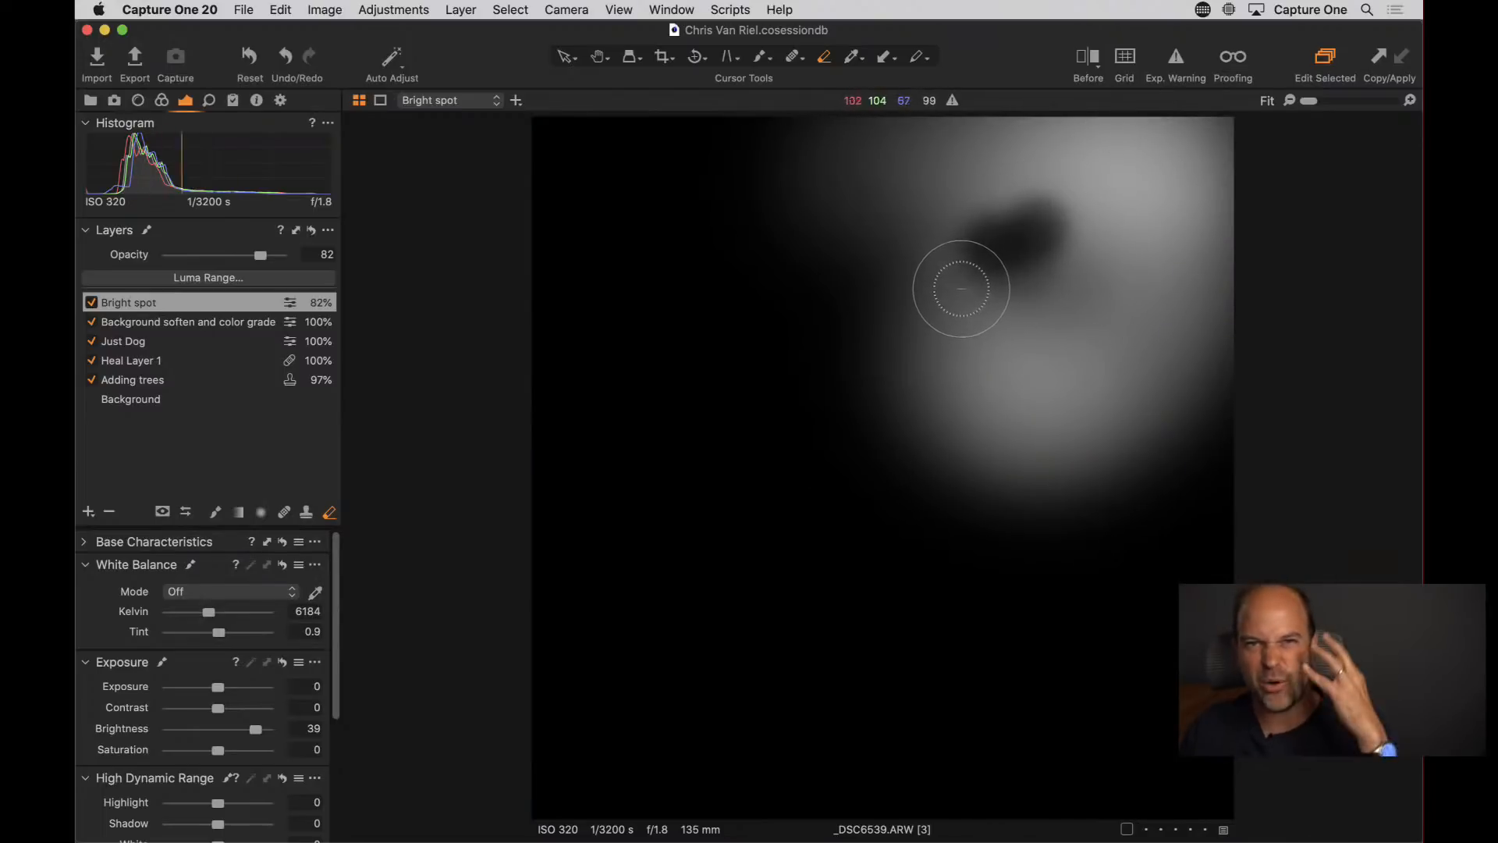
{"action": "key", "text": "alt+m"}
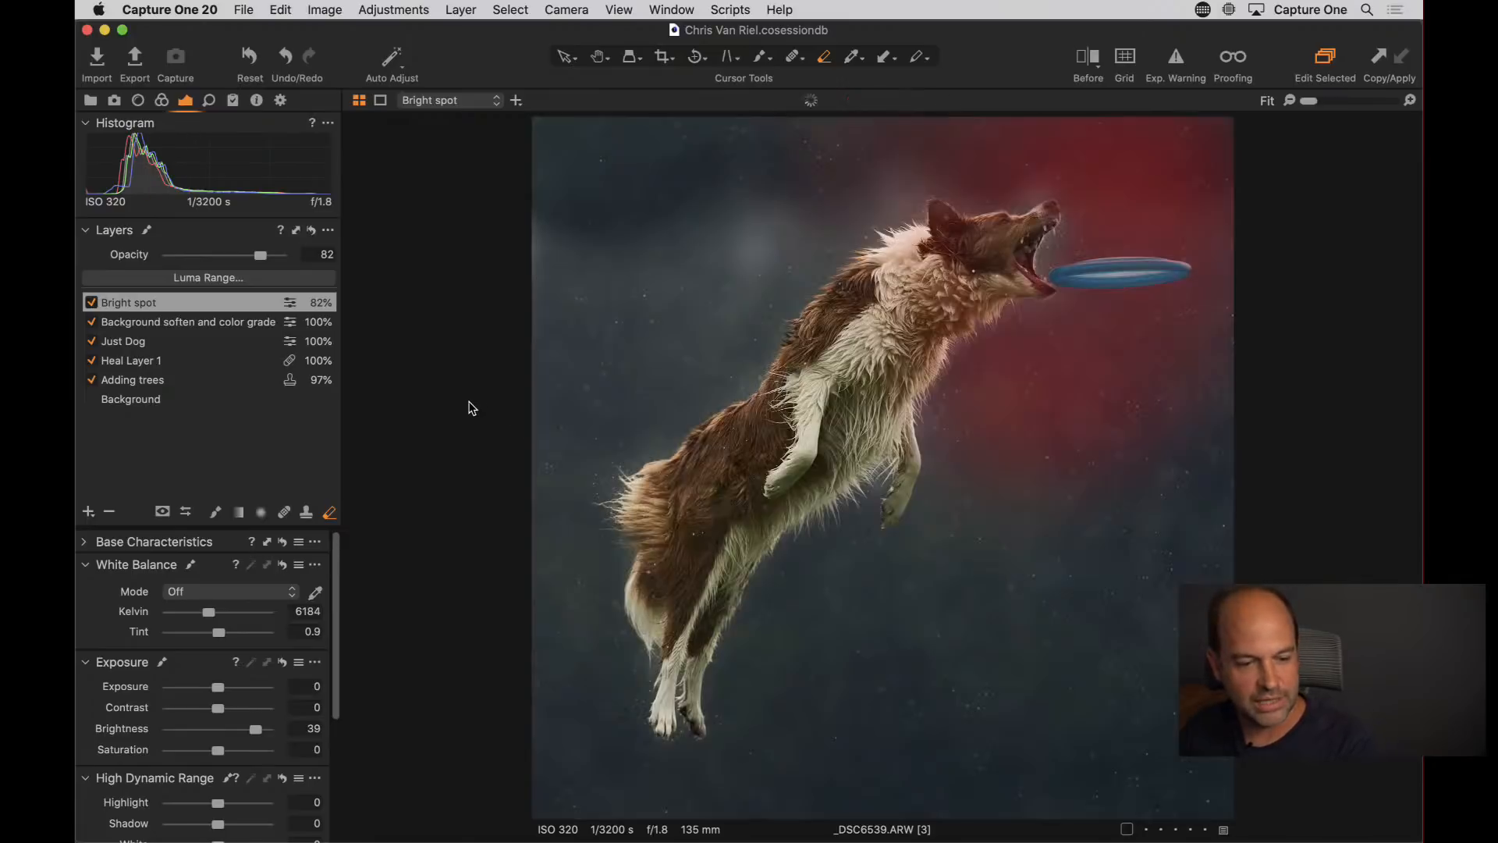
{"action": "key", "text": "m"}
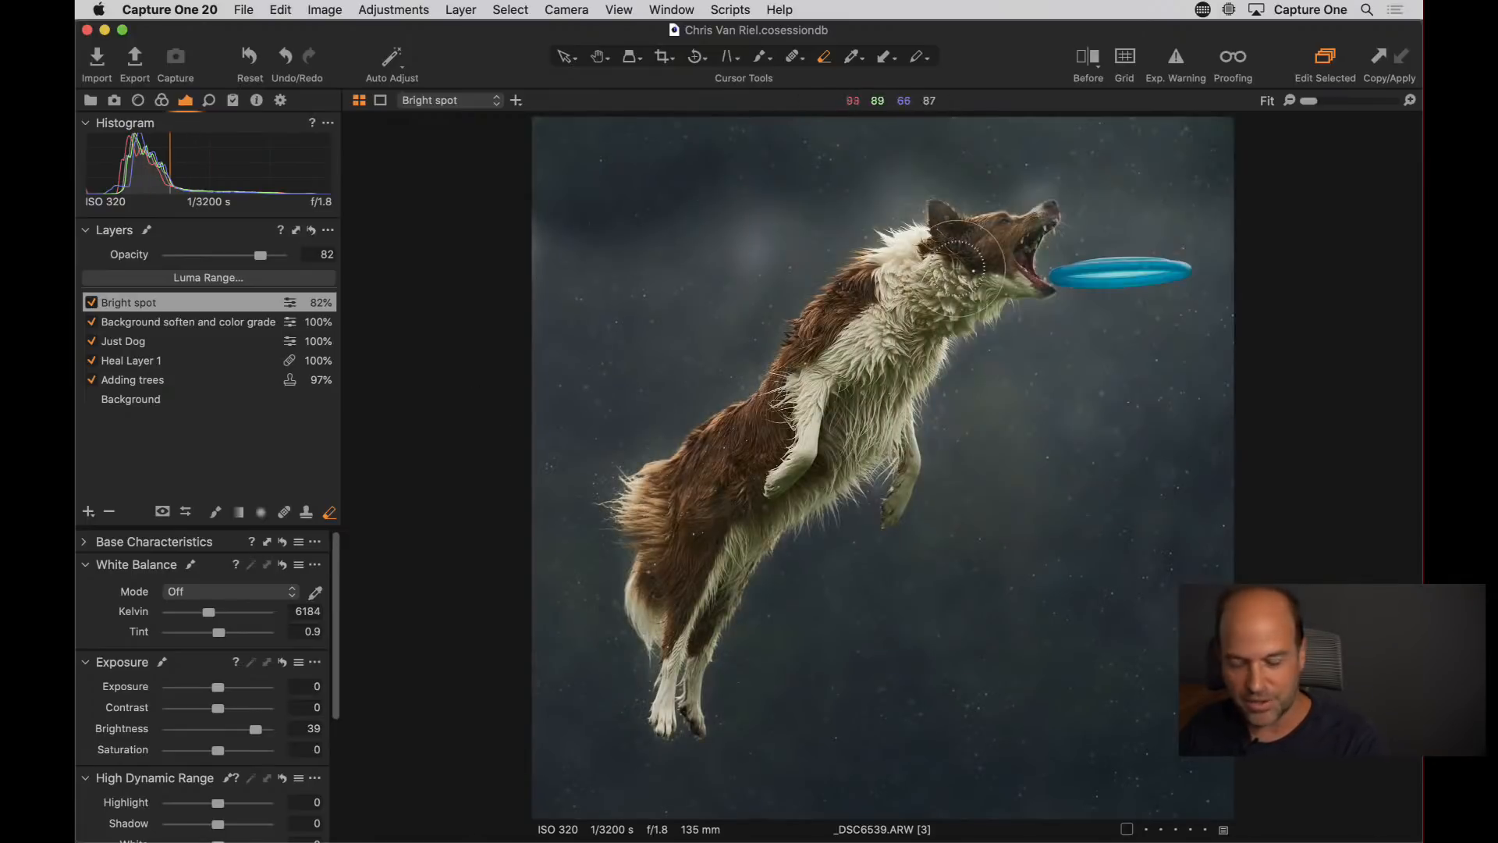
Examine the dog's head up close at 100% and 200%, and compare the full image with the Bright spot layer off and on
{"action": "double_click", "coordinate": [990, 252]}
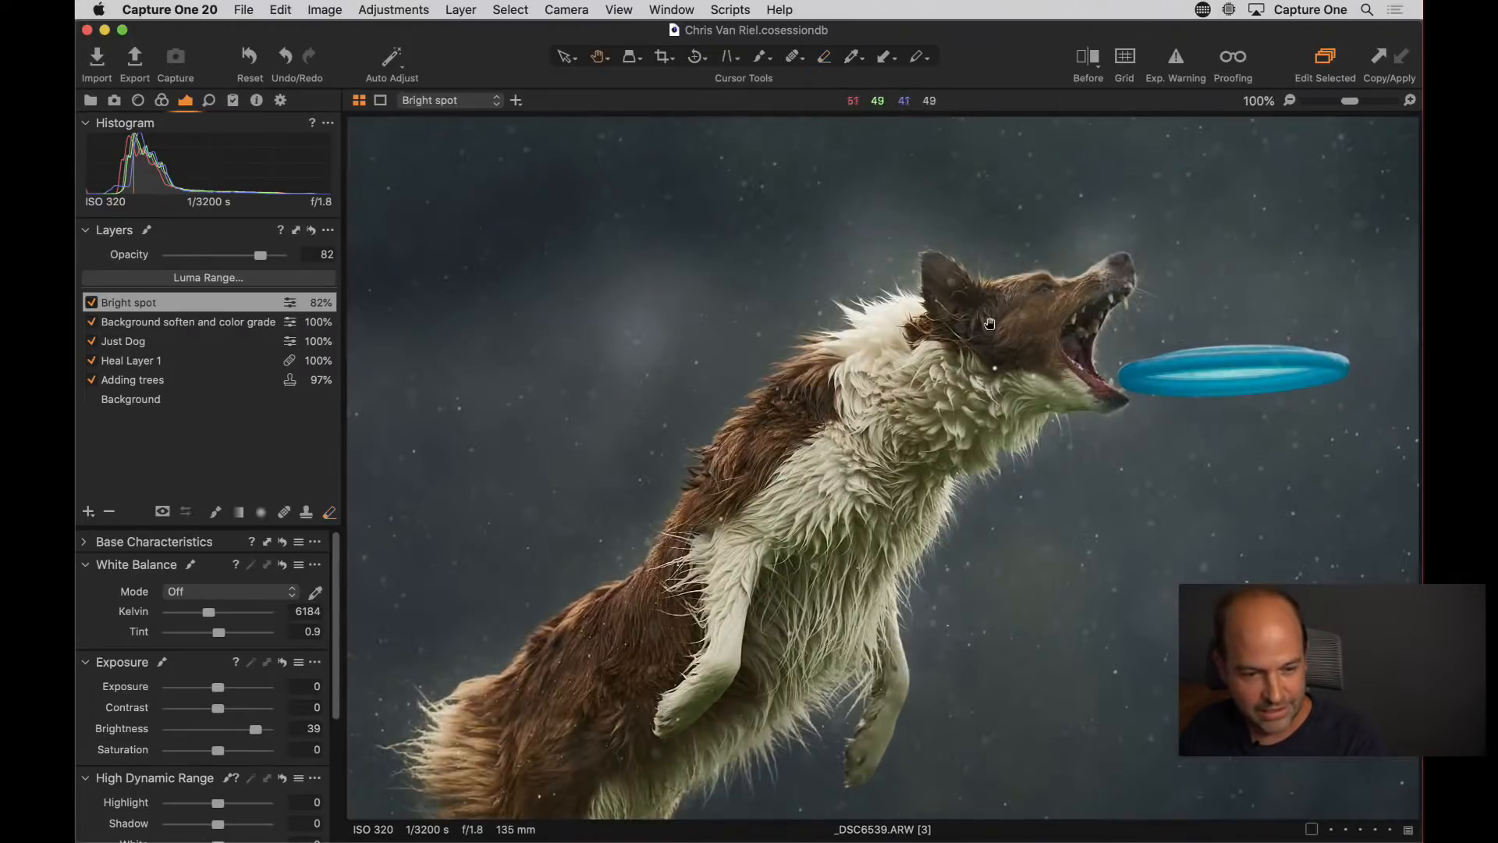
{"action": "left_click", "coordinate": [1411, 102]}
{"action": "left_click_drag", "start_coordinate": [1407, 127], "coordinate": [1024, 433]}
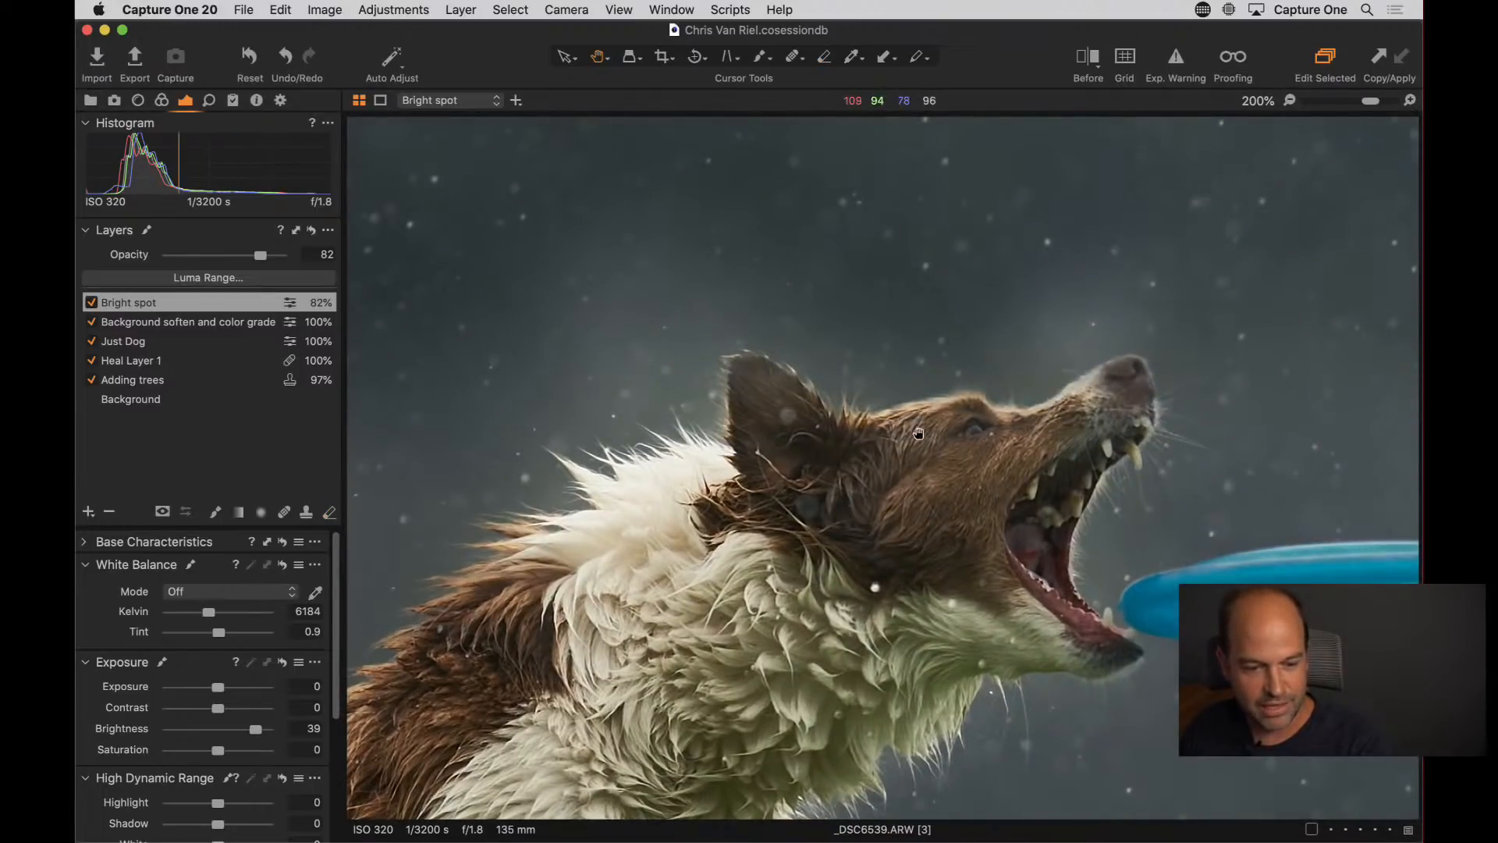
{"action": "left_click_drag", "start_coordinate": [883, 505], "coordinate": [964, 387]}
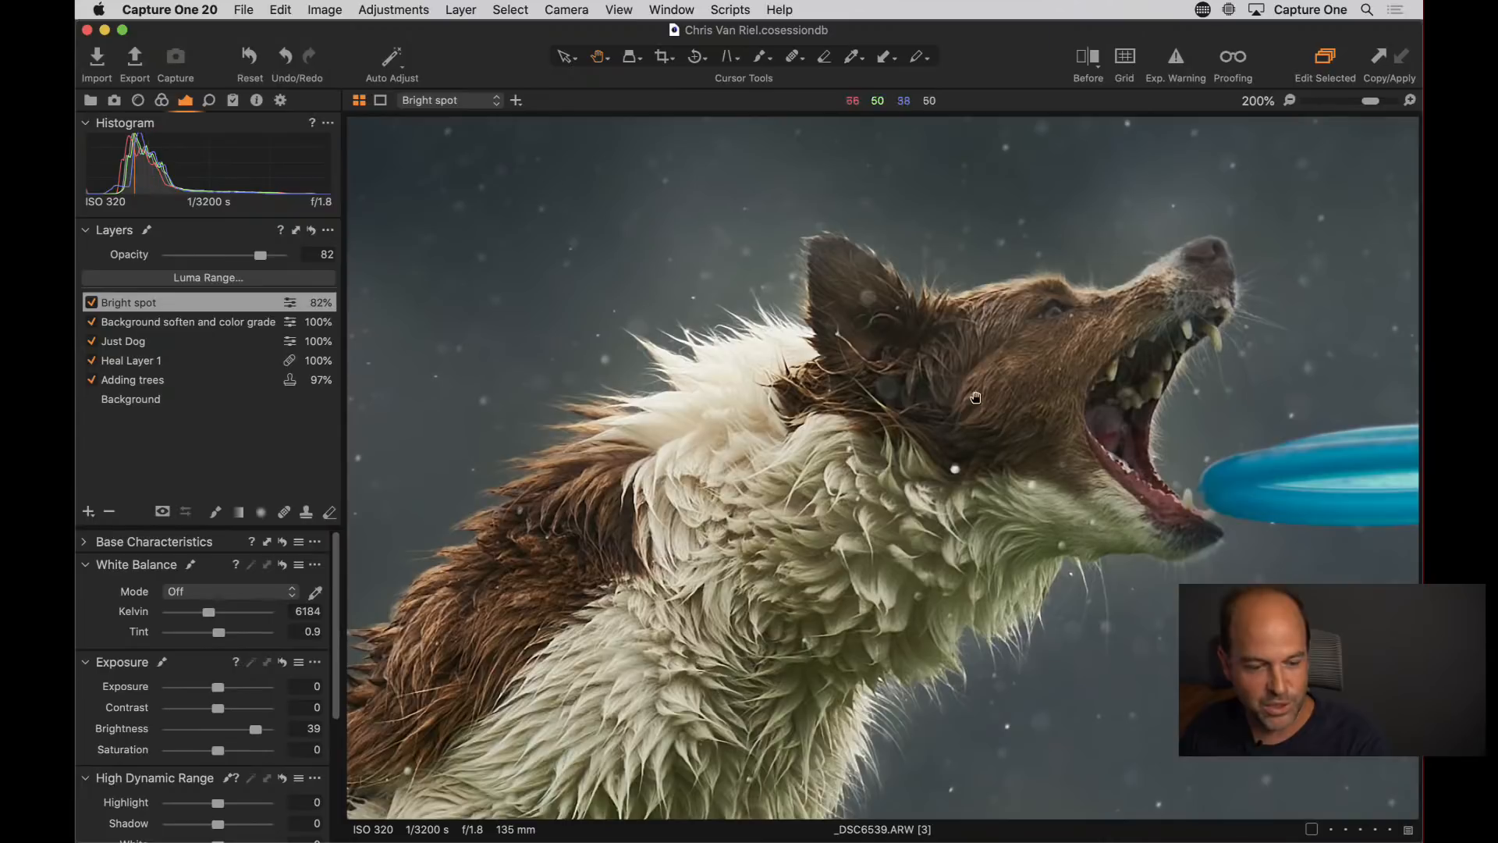
{"action": "key", "text": "super+0"}
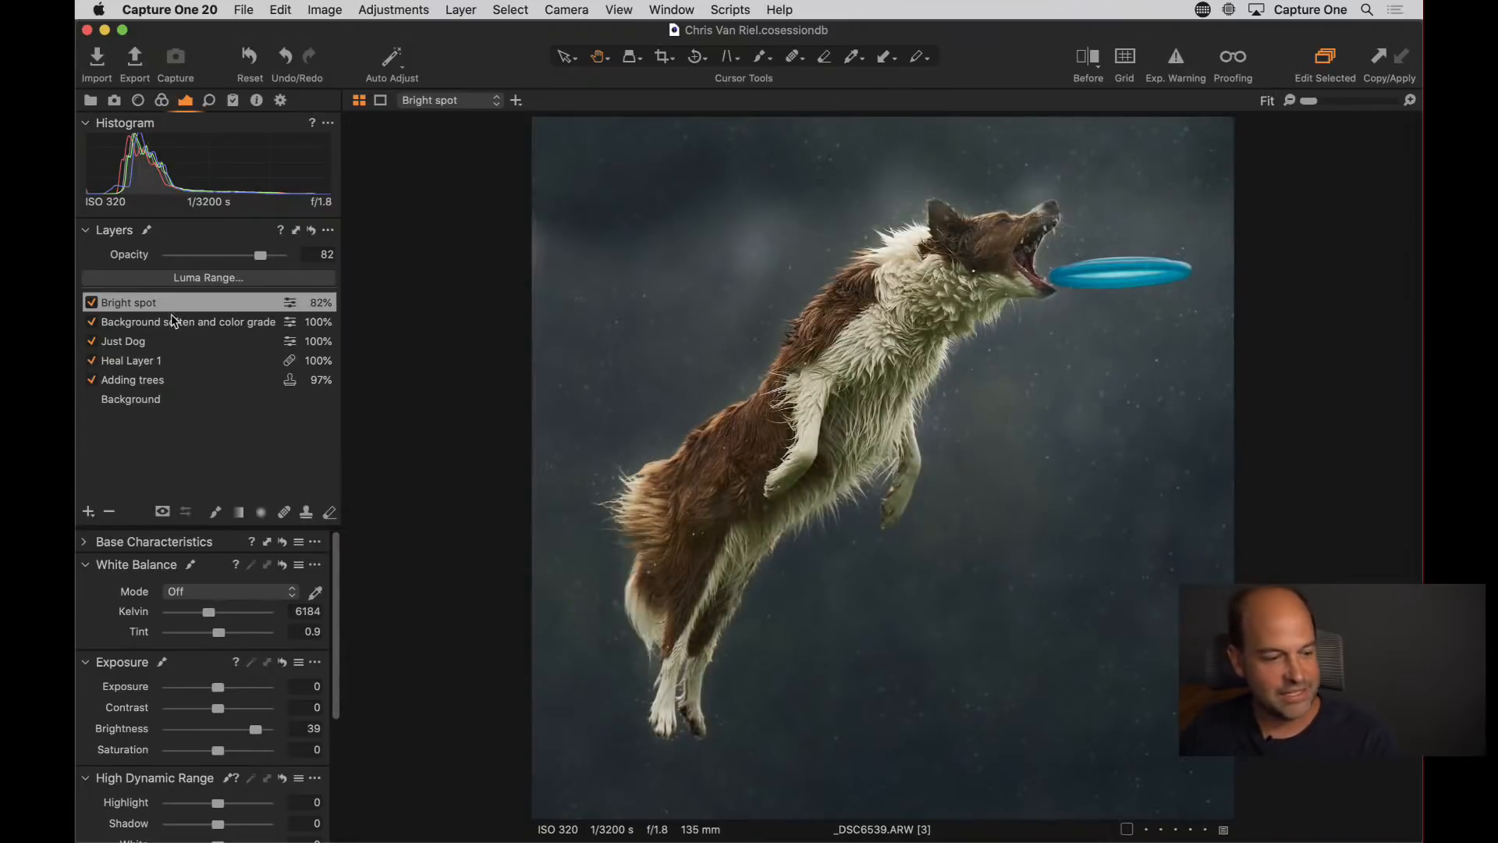
{"action": "left_click", "coordinate": [91, 303]}
{"action": "left_click", "coordinate": [90, 305]}
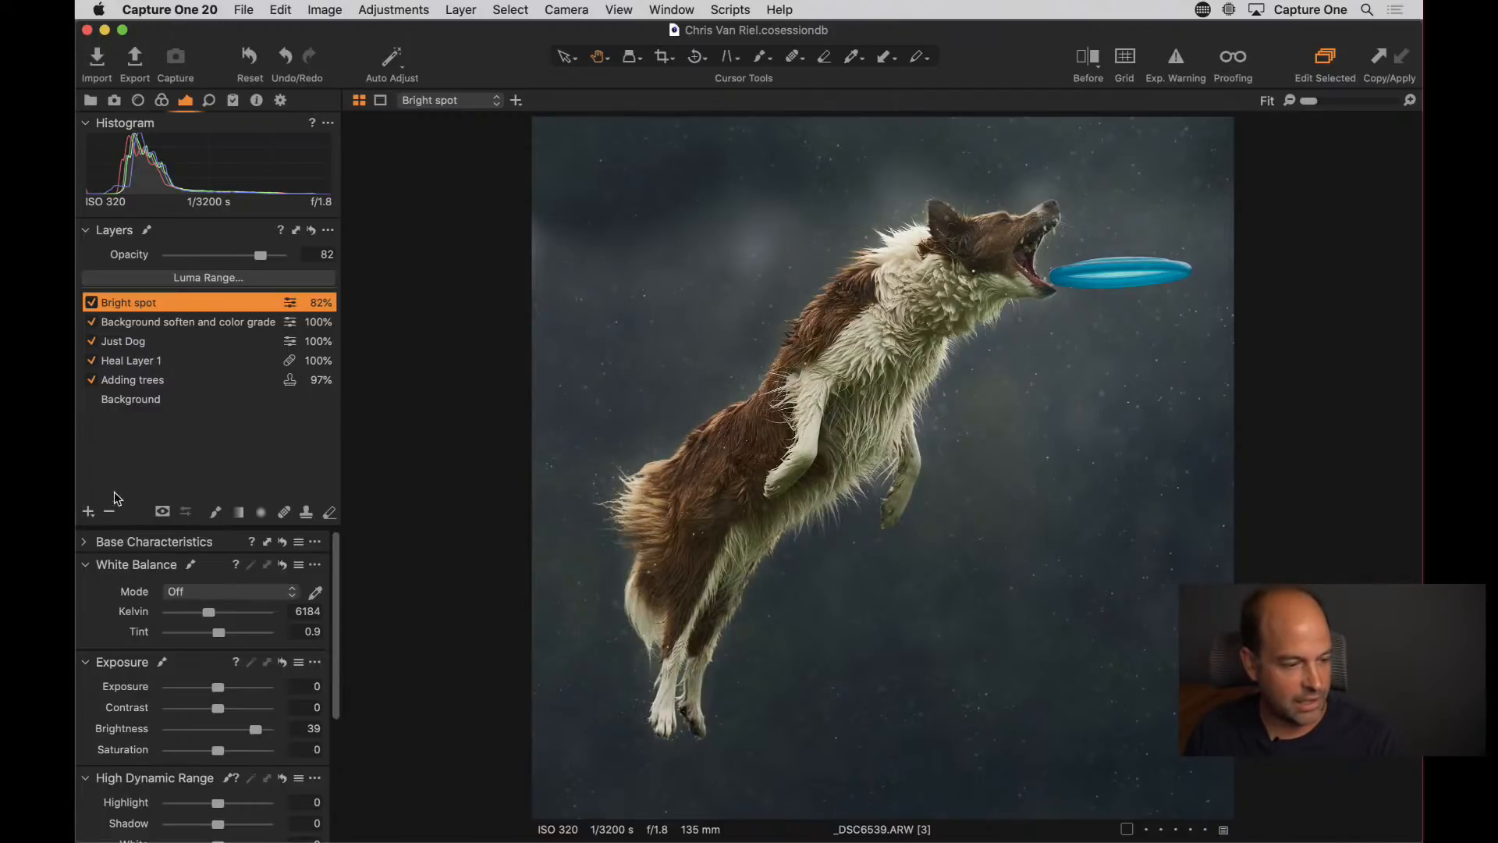
Add a new adjustment layer named Radial Mask
{"action": "left_click", "coordinate": [89, 512]}
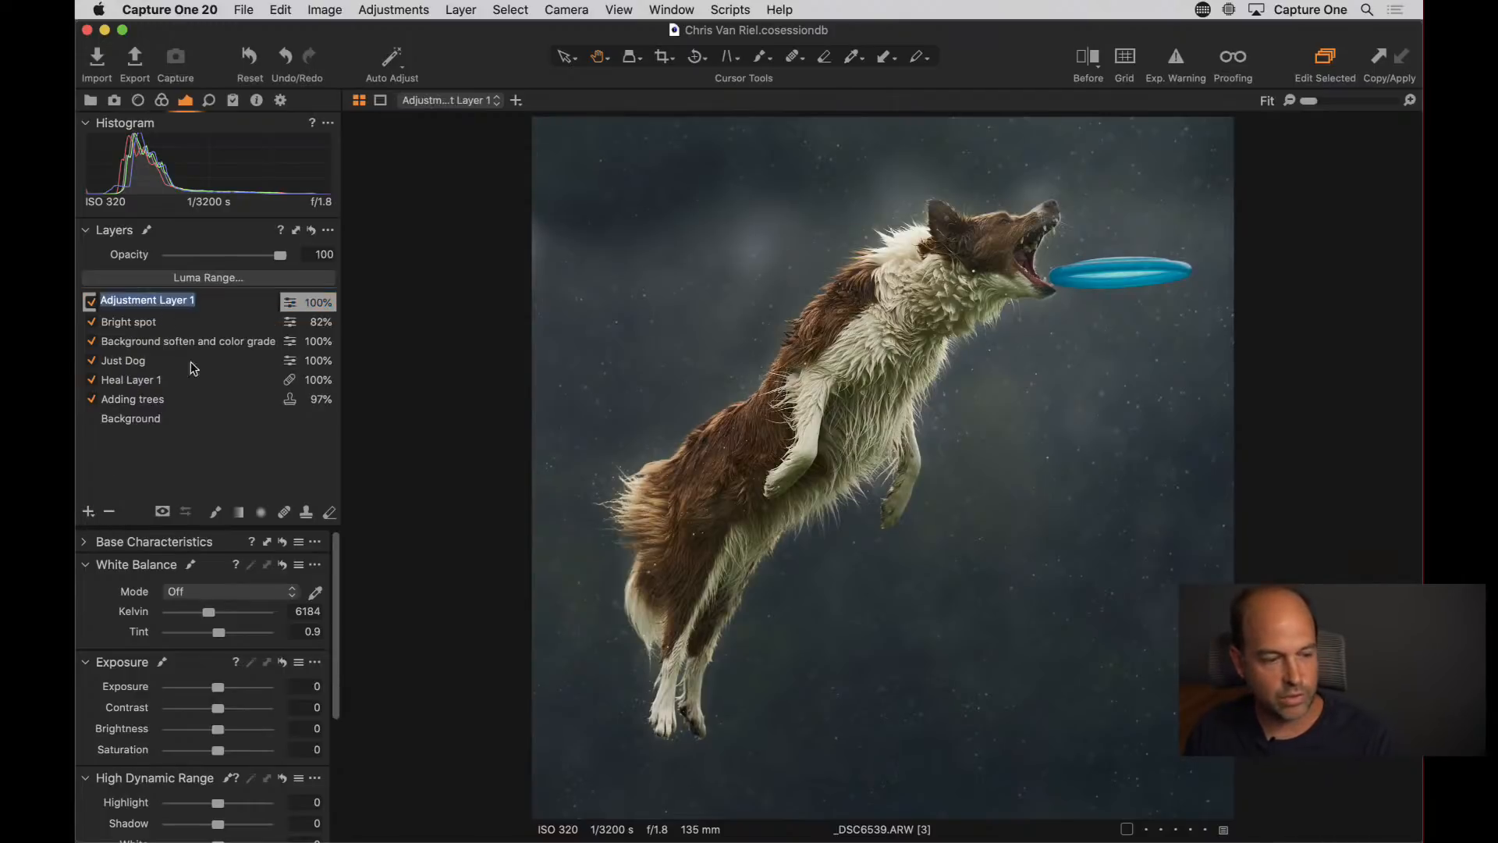
{"action": "type", "text": "Radial Mask"}
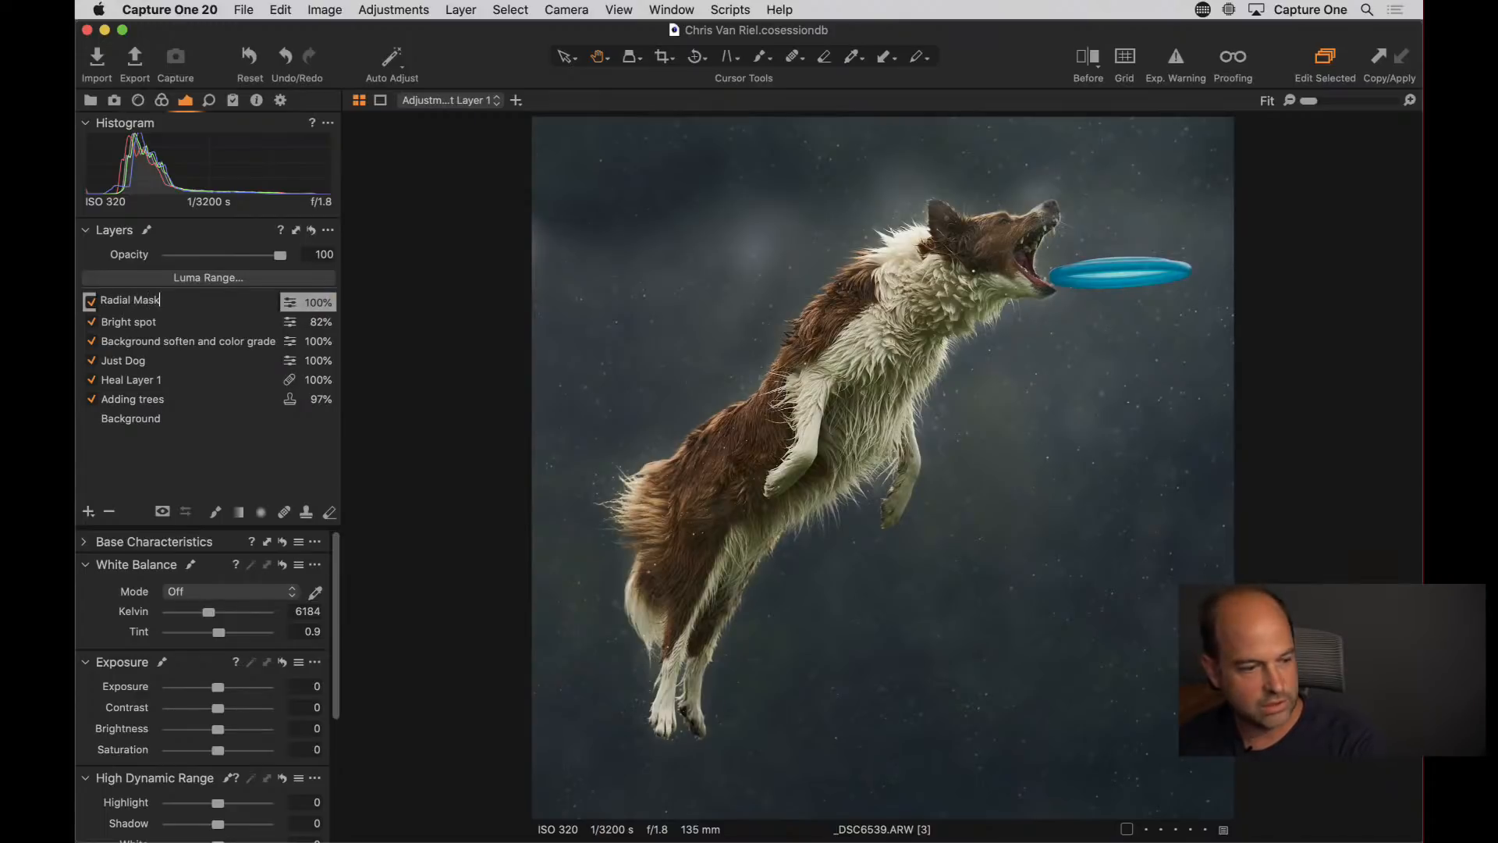
{"action": "key", "text": "Return"}
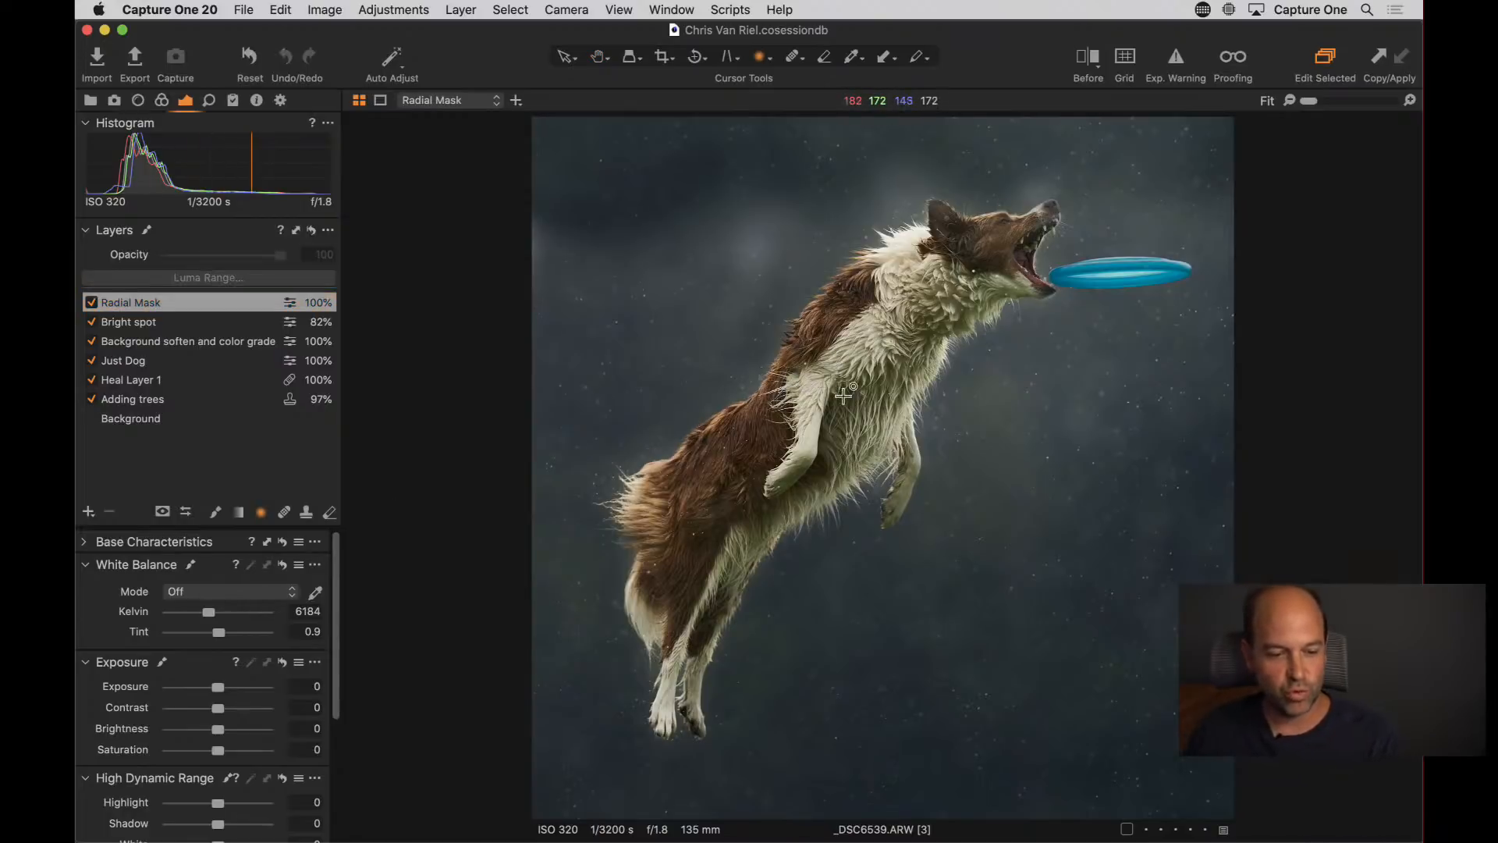
Draw a large radial mask centred on the dog, tilt it along the body, widen its falloff beyond the frame edges, and check its coverage
{"action": "left_click_drag", "start_coordinate": [815, 375], "coordinate": [1125, 580]}
{"action": "left_click_drag", "start_coordinate": [666, 478], "coordinate": [780, 555]}
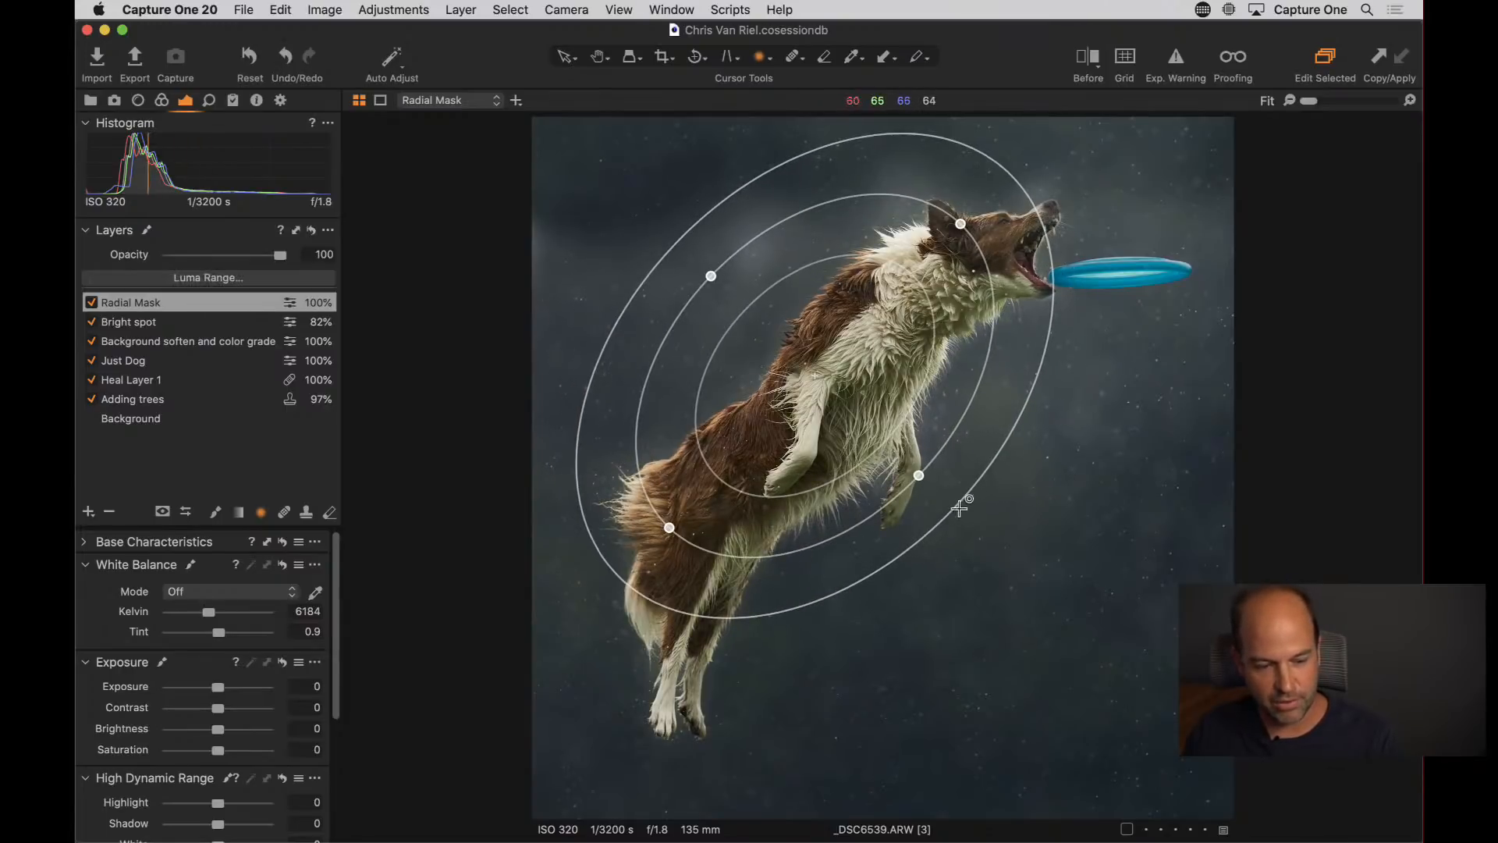
{"action": "left_click_drag", "start_coordinate": [956, 509], "coordinate": [1079, 623]}
{"action": "left_click_drag", "start_coordinate": [901, 516], "coordinate": [929, 534]}
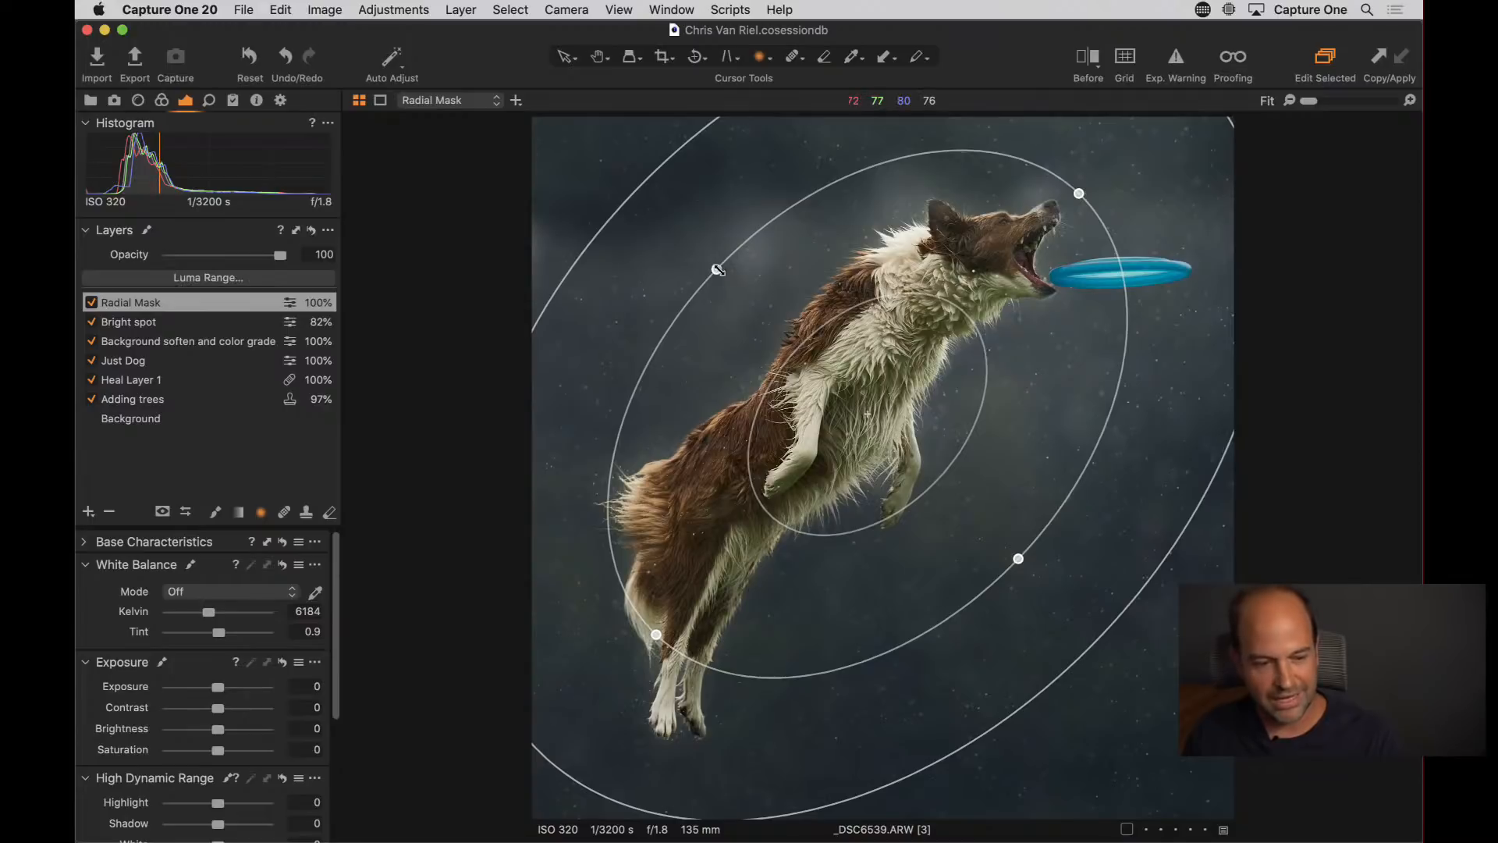
{"action": "left_click_drag", "start_coordinate": [716, 270], "coordinate": [725, 279]}
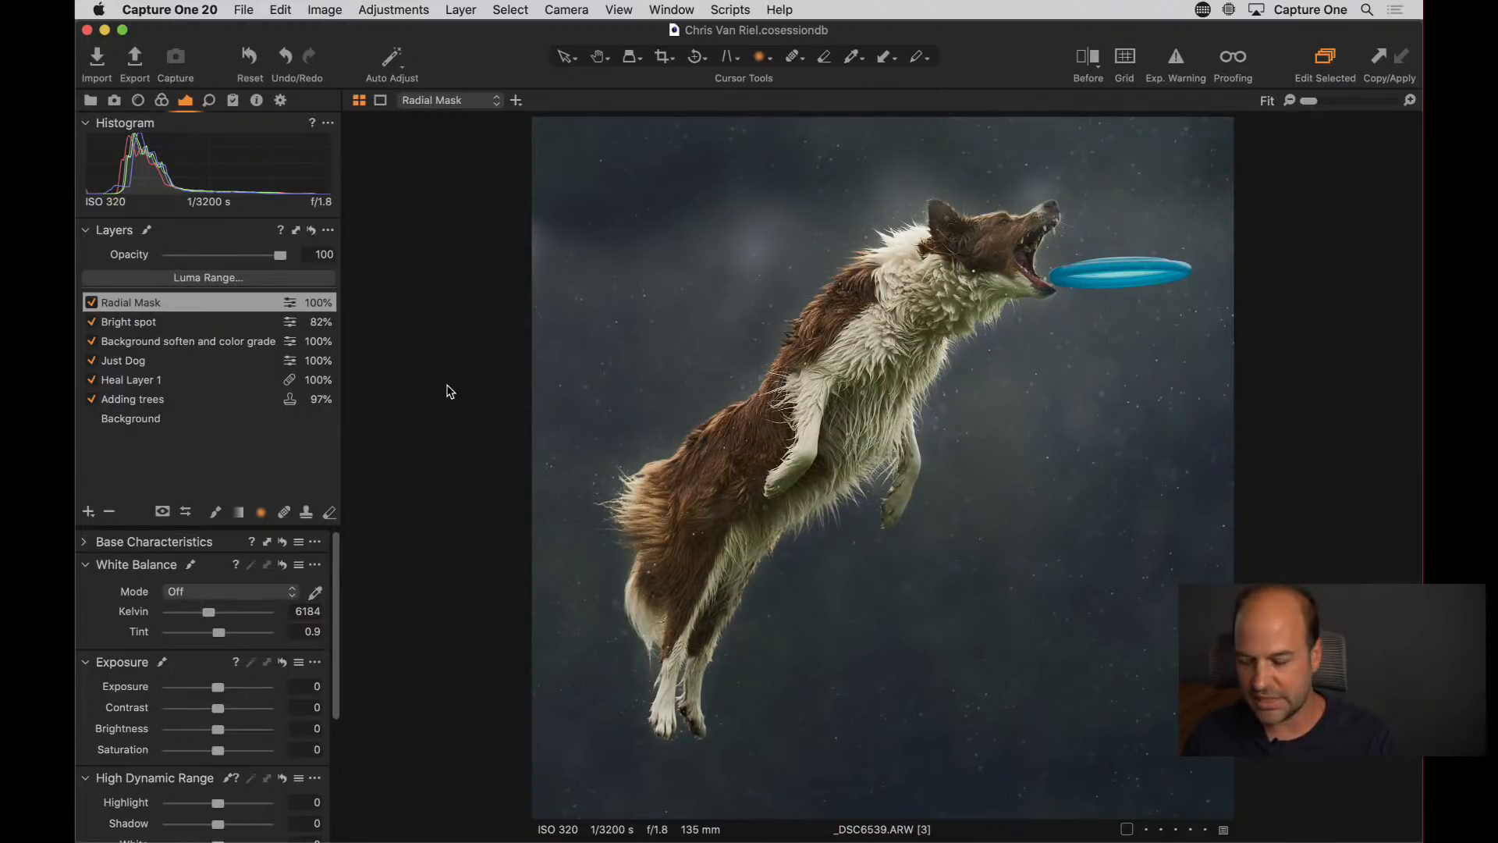
{"action": "key", "text": "m"}
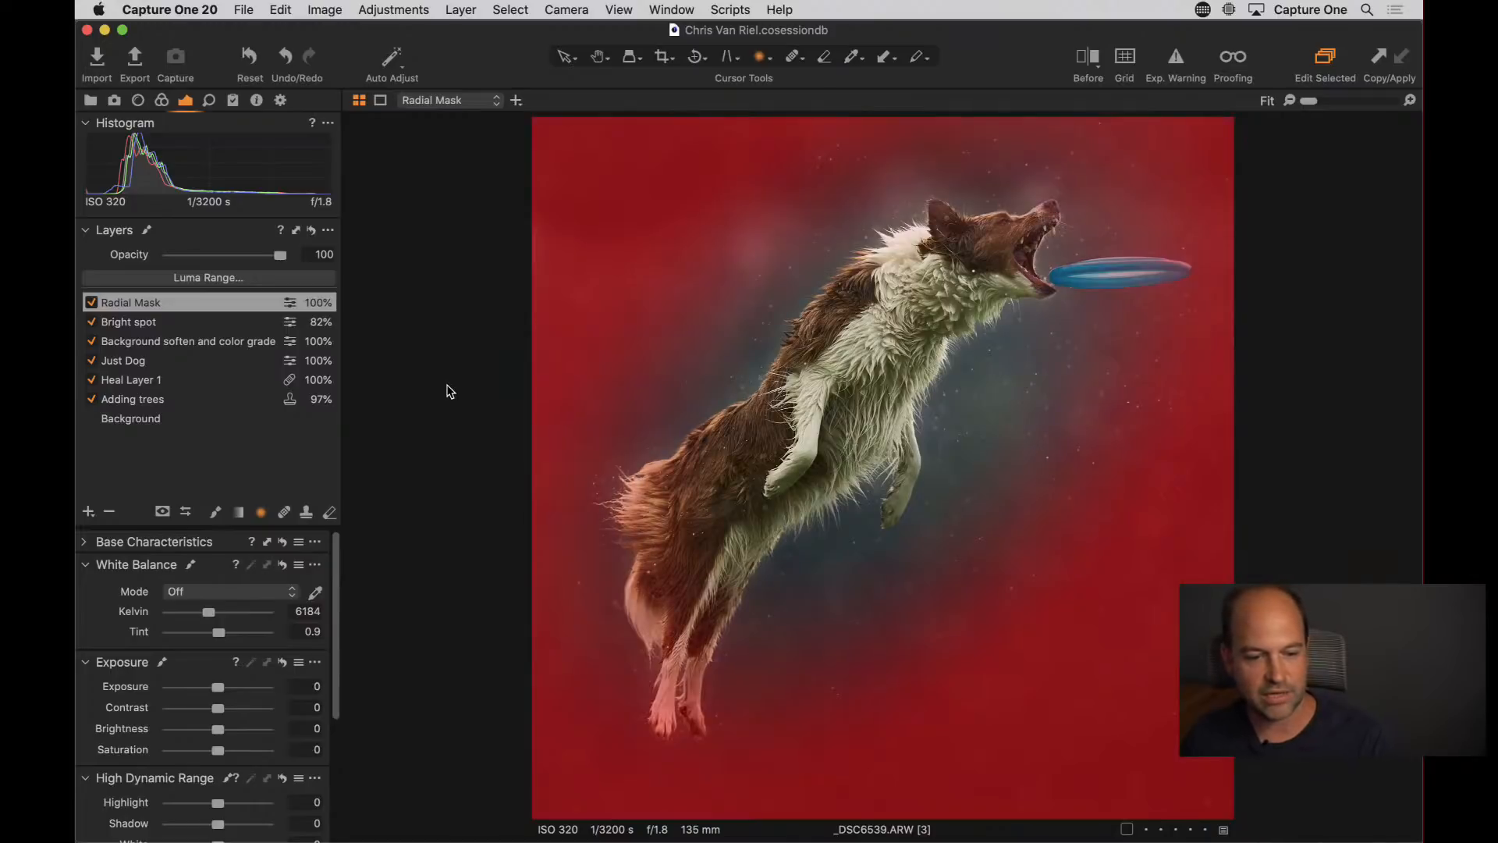
{"action": "key", "text": "m"}
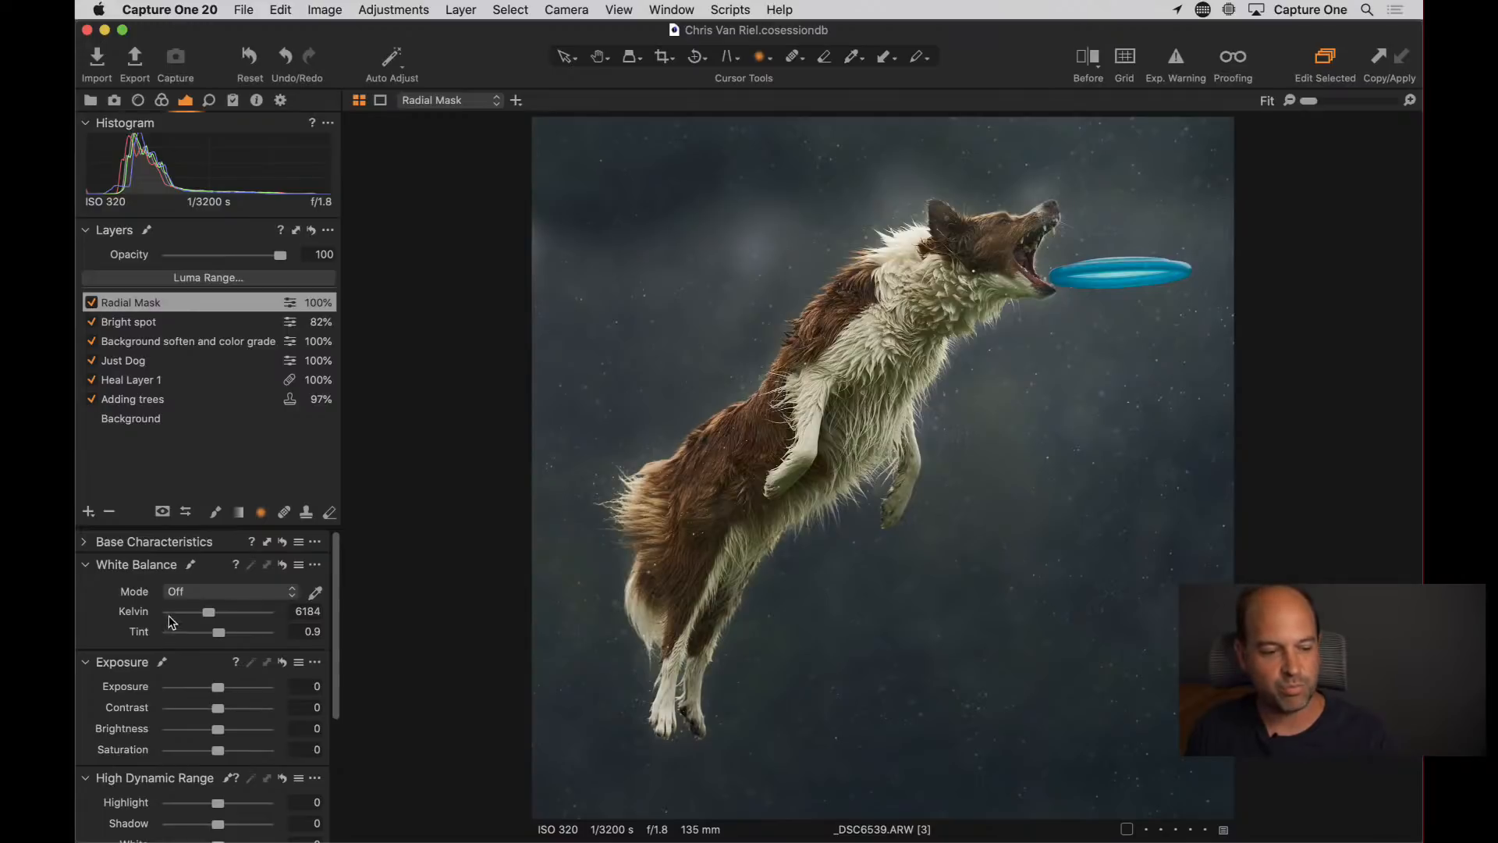
Set the Radial Mask layer's Brightness to -31 and compare the image with the layer off and on
{"action": "left_click_drag", "start_coordinate": [220, 734], "coordinate": [191, 738]}
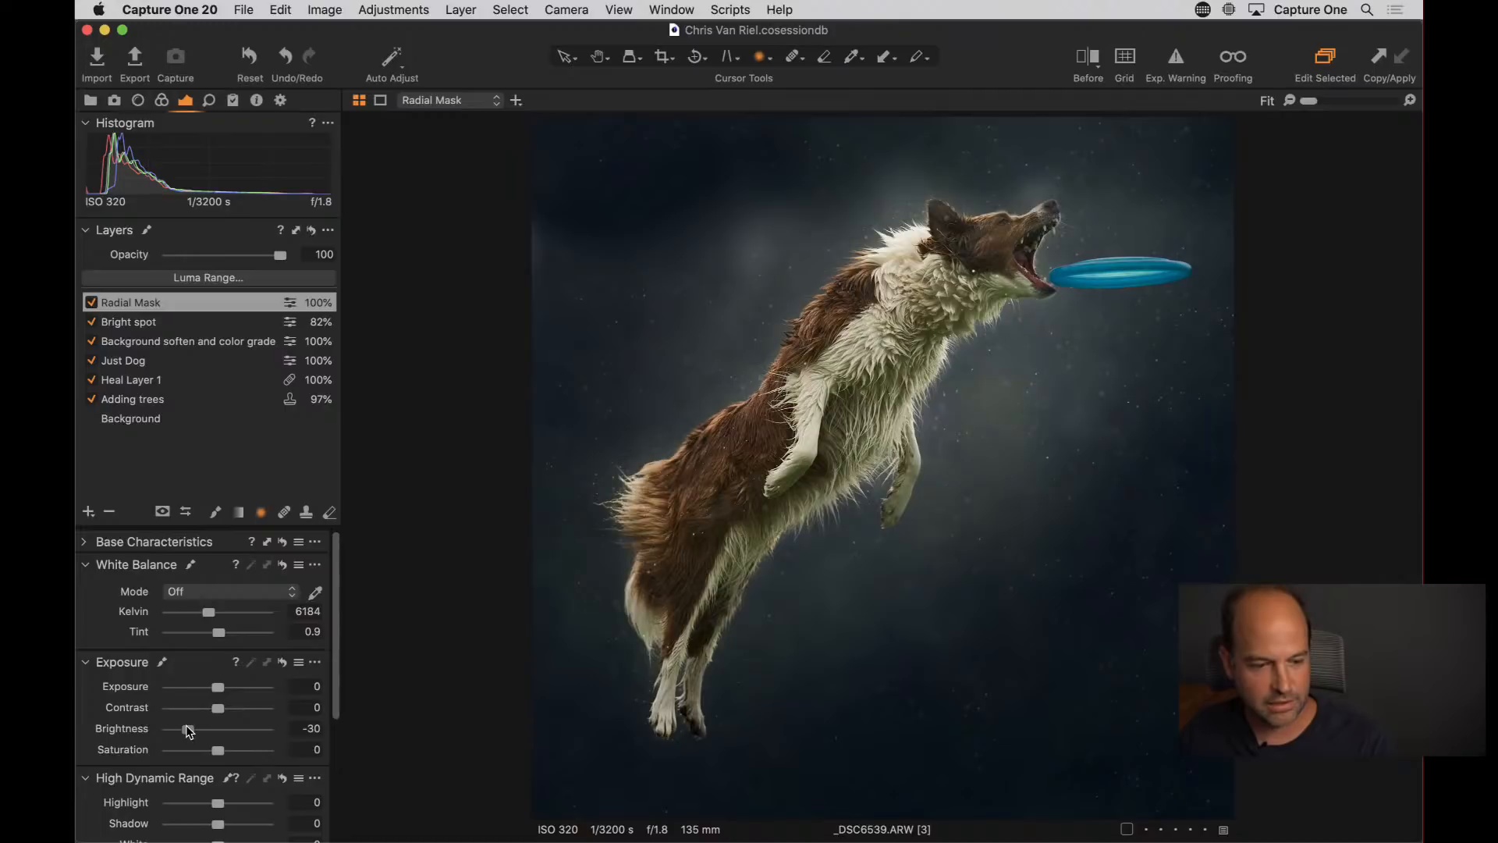
{"action": "left_click", "coordinate": [93, 305]}
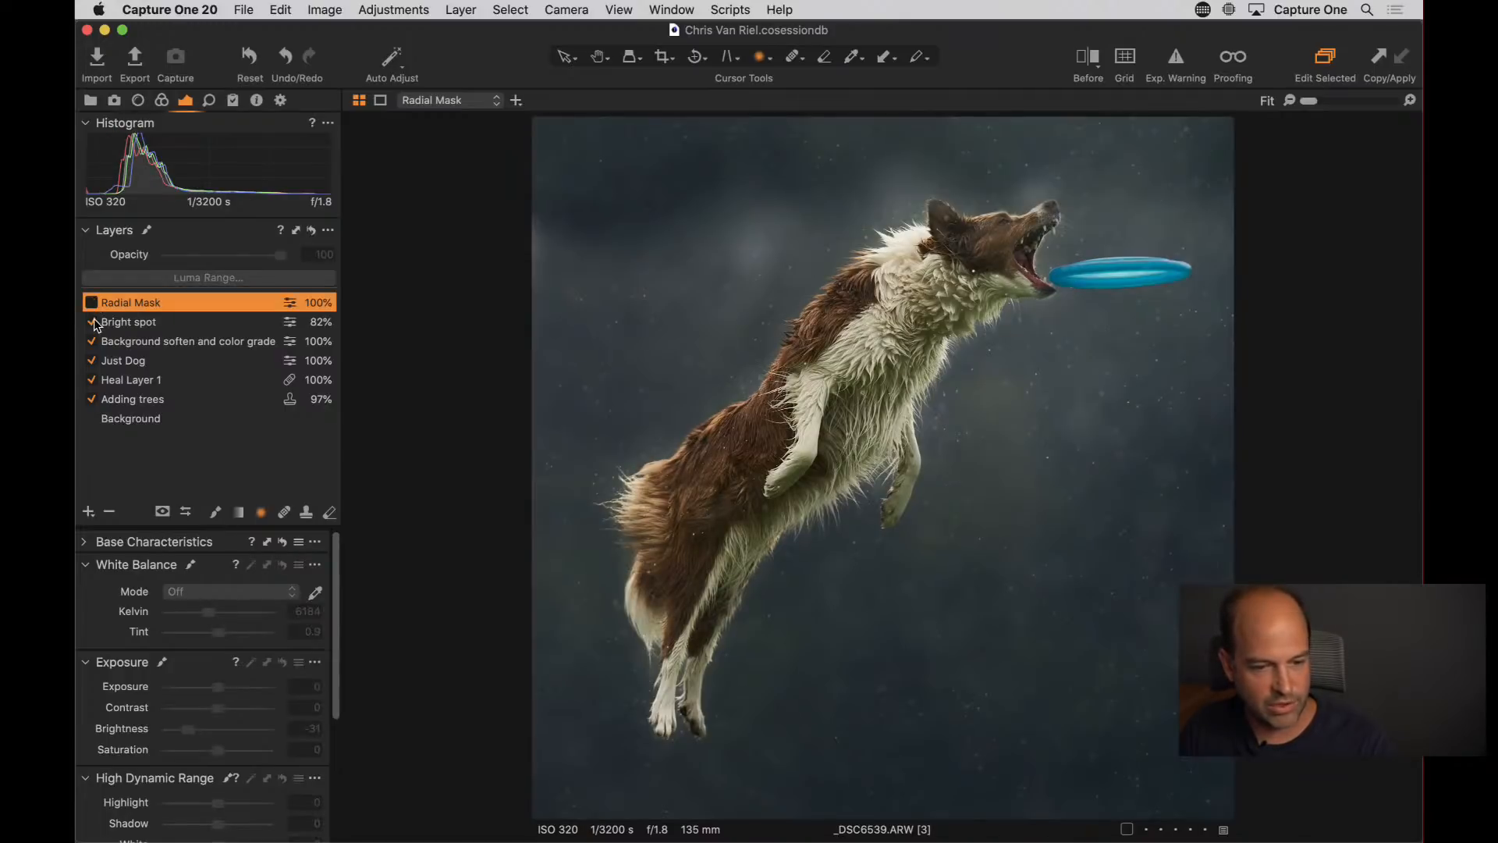
{"action": "left_click", "coordinate": [91, 305]}
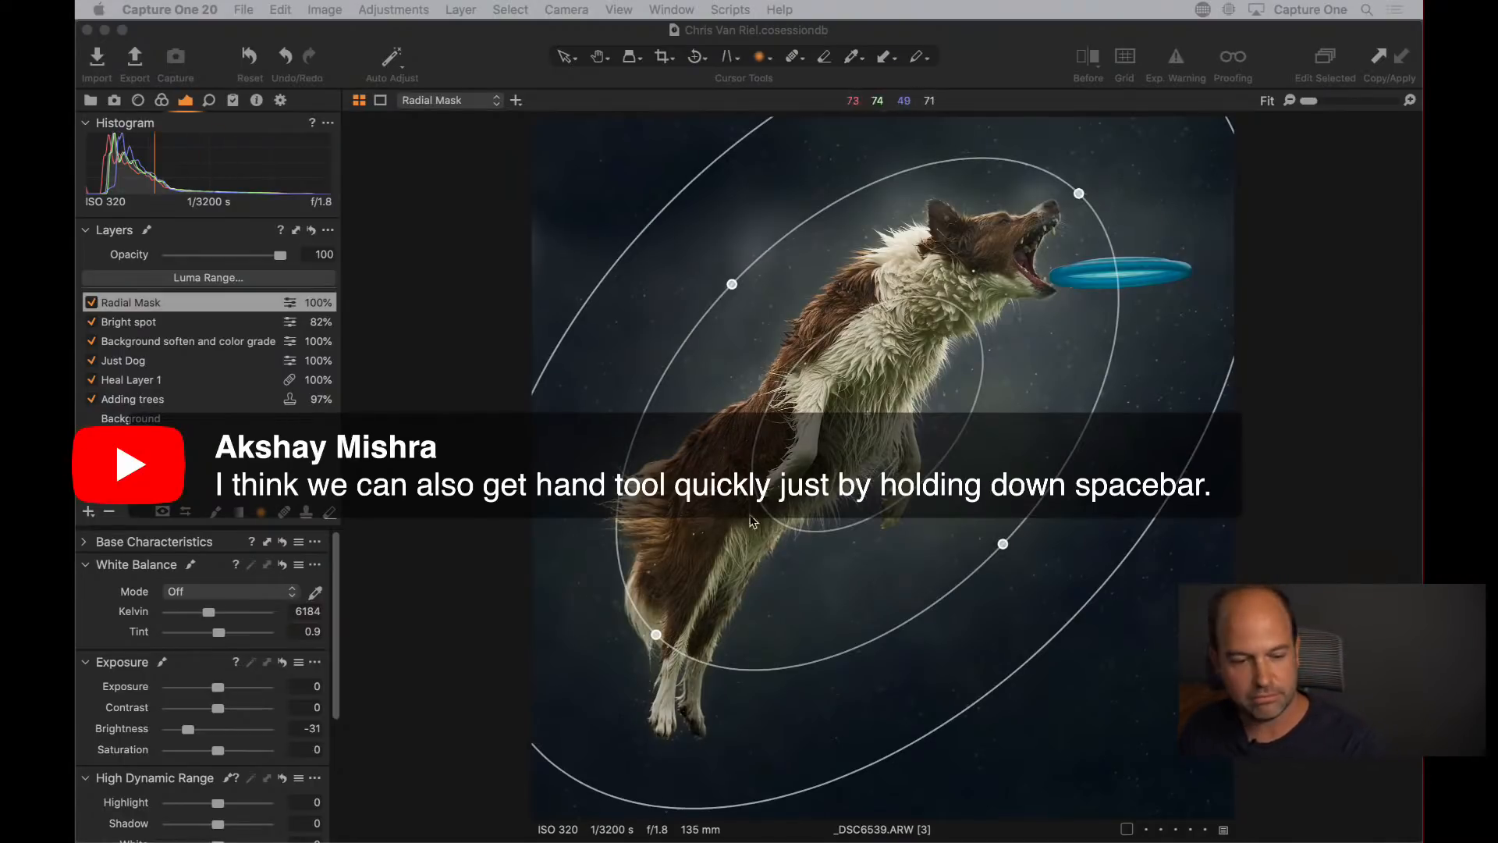
{"action": "left_click", "coordinate": [445, 595]}
{"action": "key", "text": "space"}
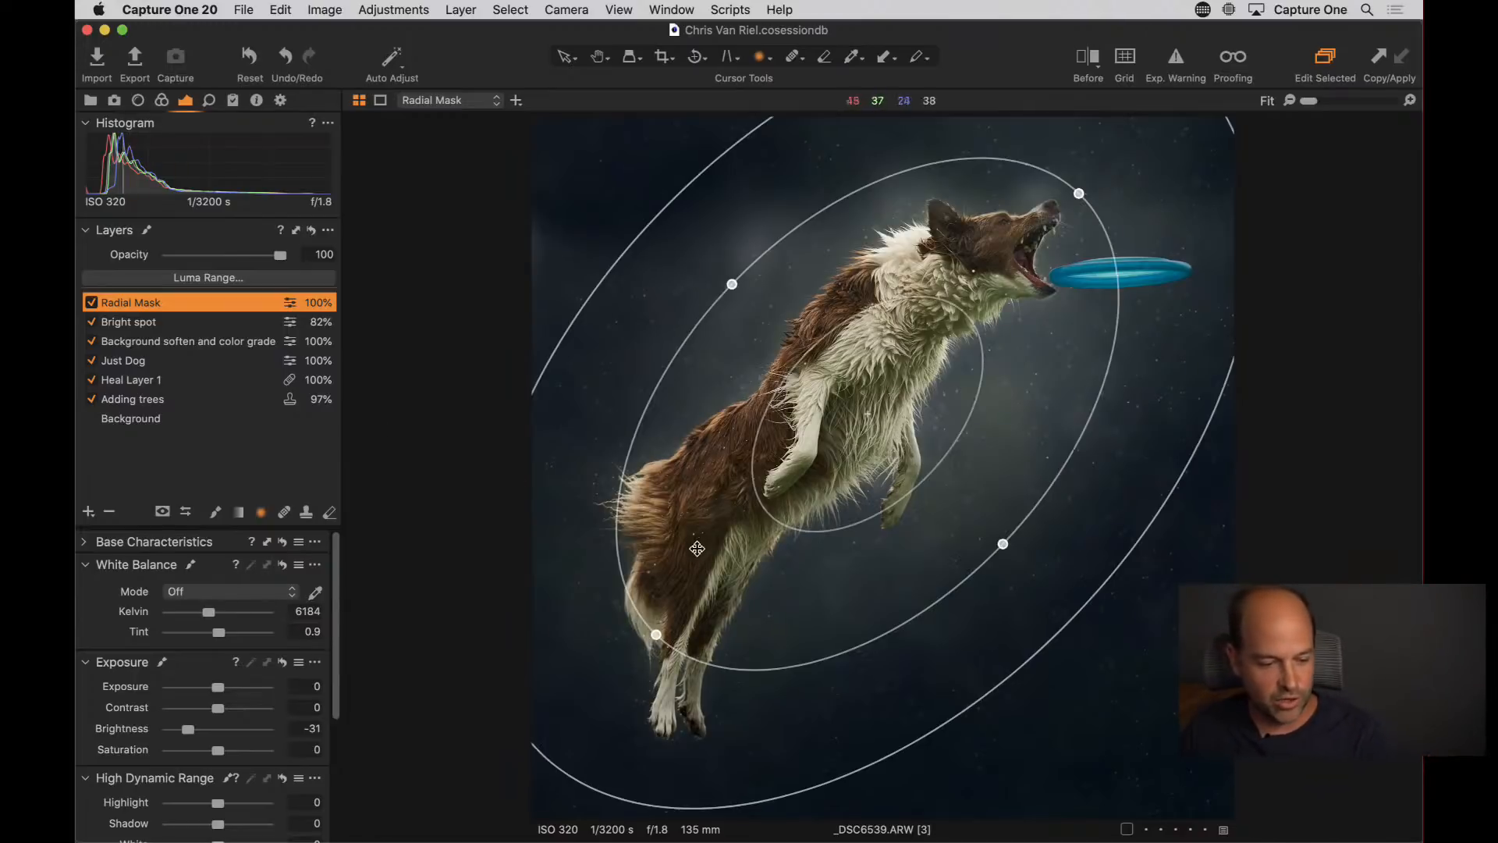
Add a new adjustment layer named Bottom Grad
{"action": "left_click", "coordinate": [88, 512]}
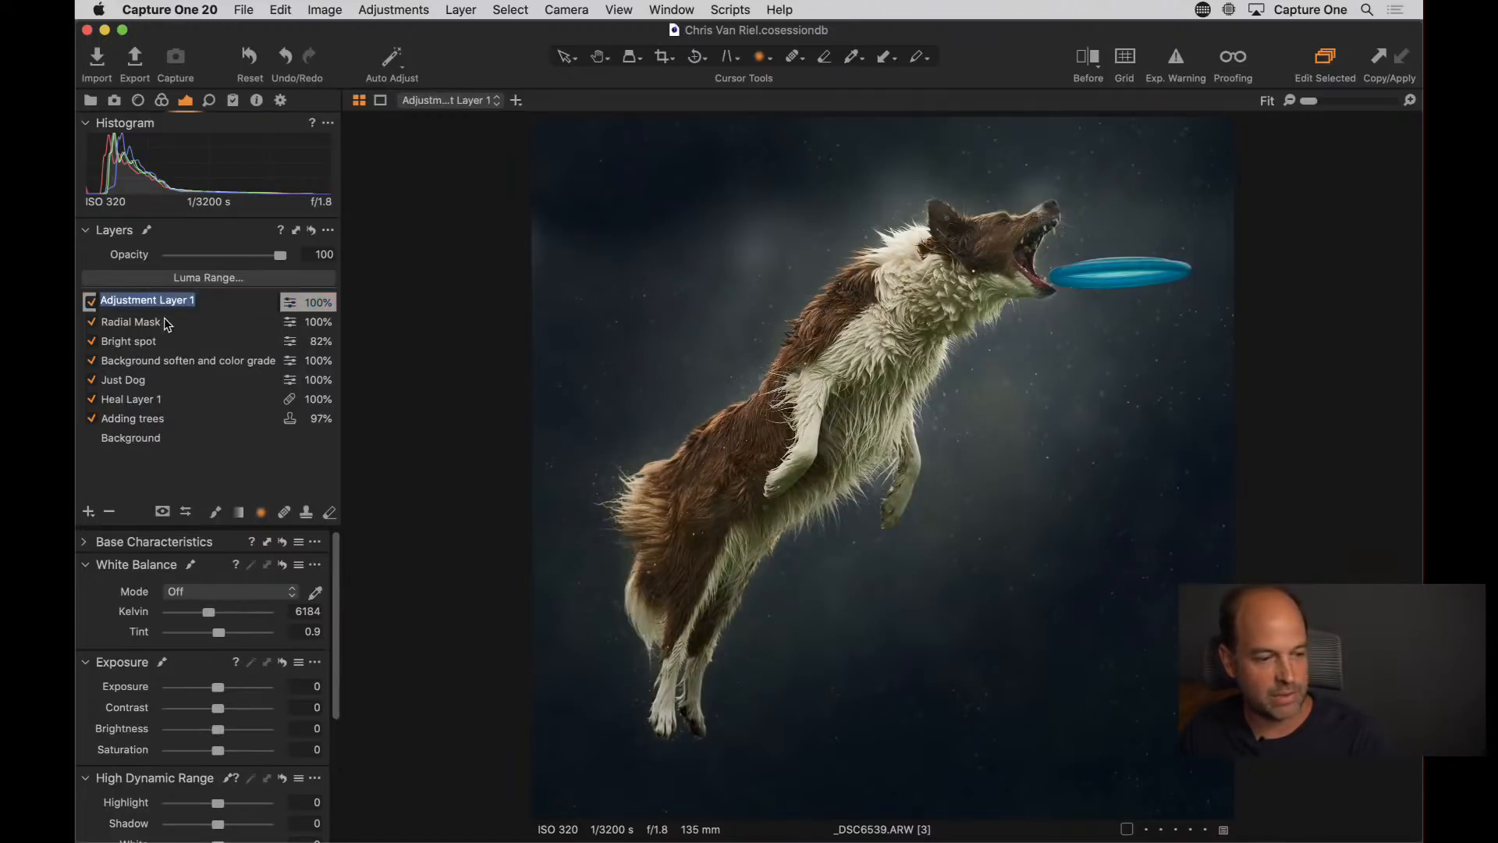
{"action": "type", "text": "ttom"}
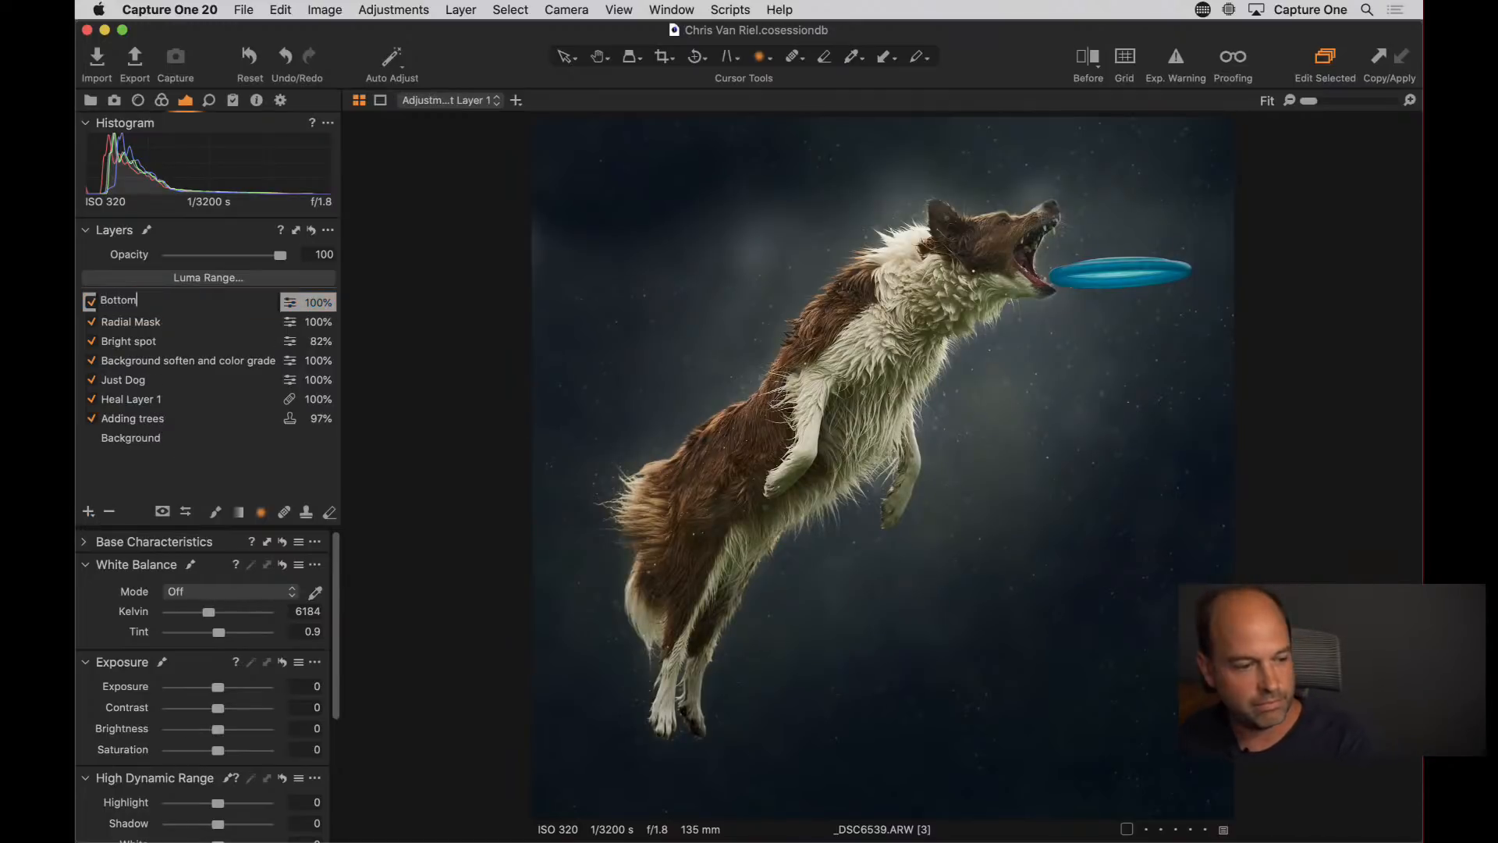
{"action": "type", "text": " Grad"}
{"action": "key", "text": "Return"}
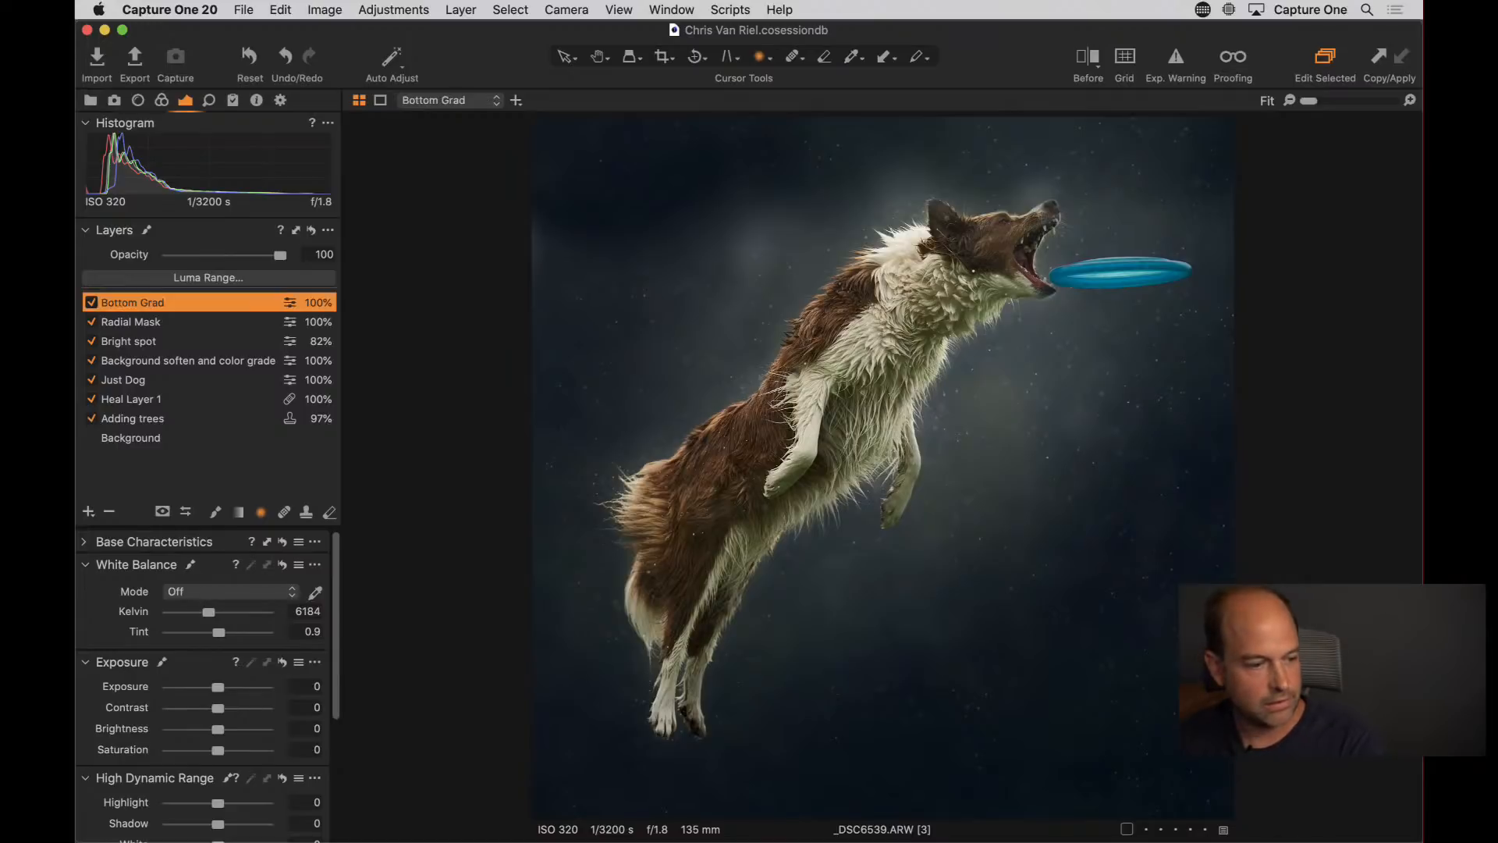
Draw a diagonal linear gradient mask from the lower-left corner of the image to the dog's chest and set its Brightness to -21
{"action": "left_click", "coordinate": [240, 513]}
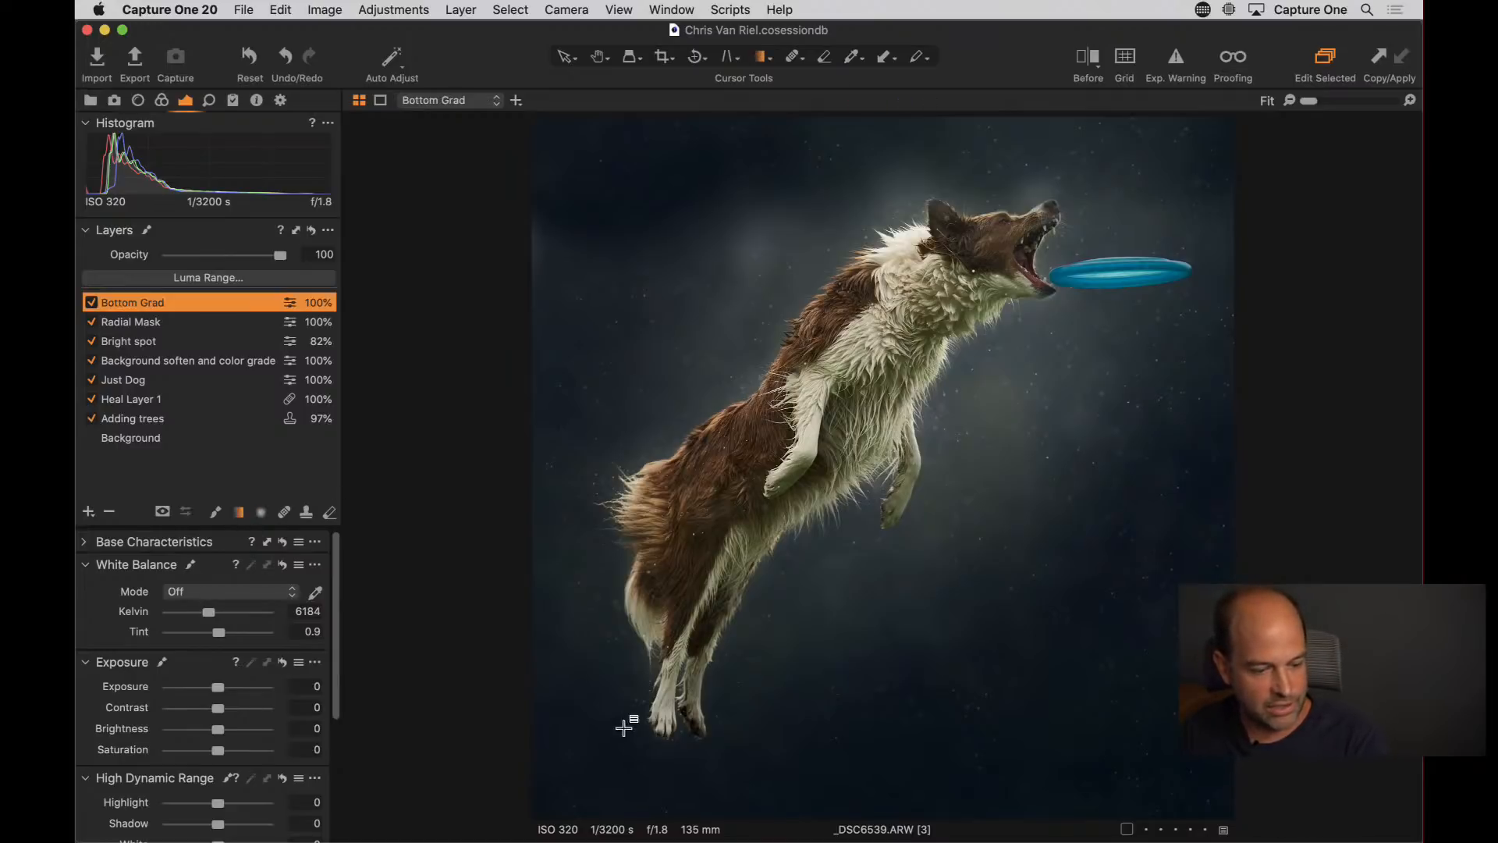
{"action": "mouse_move", "coordinate": [612, 751]}
{"action": "left_mouse_down"}
{"action": "mouse_move", "coordinate": [764, 492]}
{"action": "mouse_move", "coordinate": [882, 380]}
{"action": "left_mouse_up"}
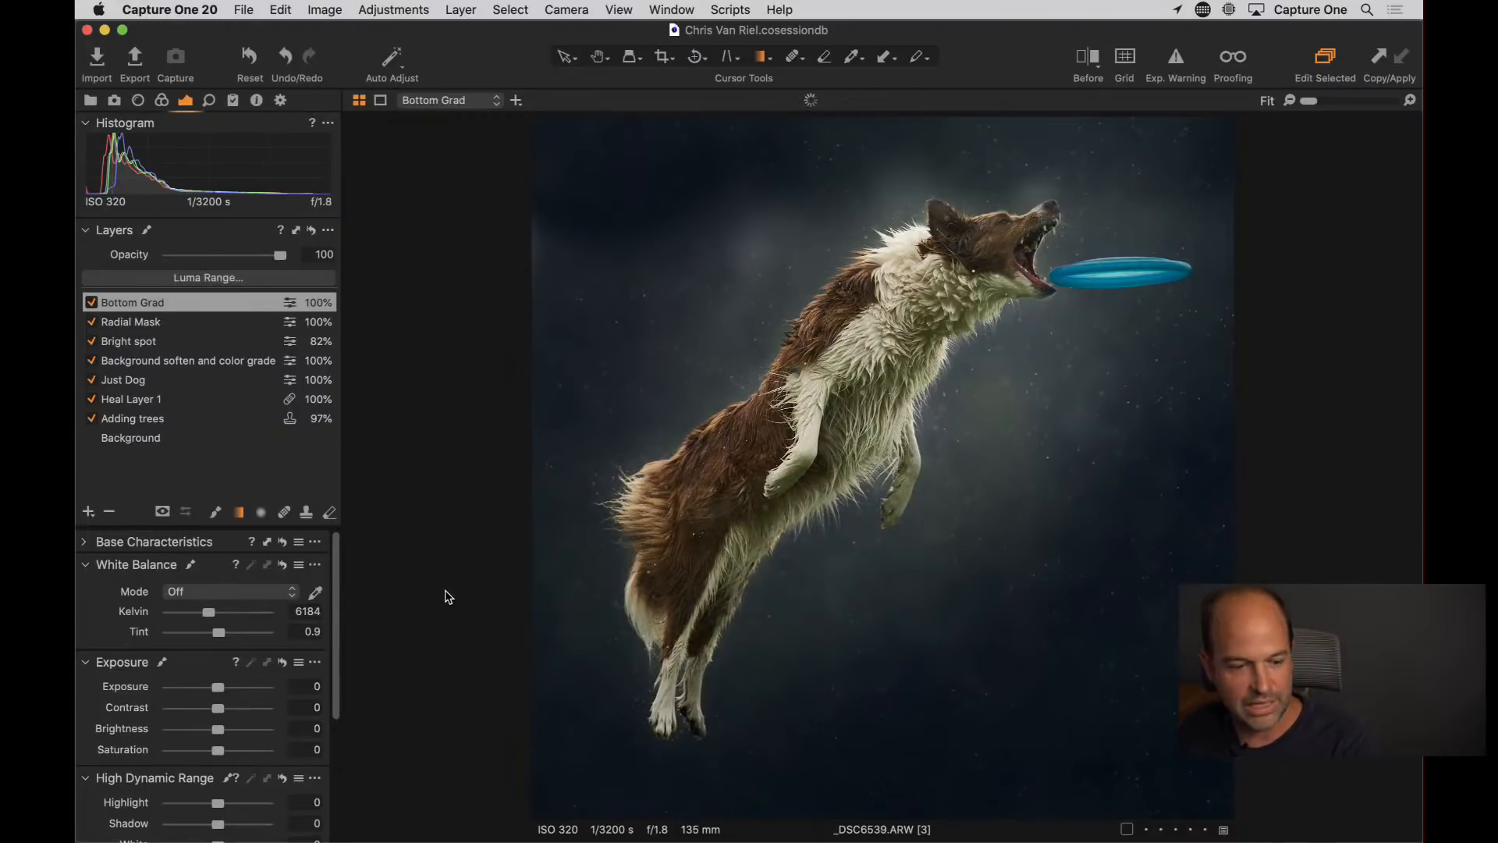
{"action": "key", "text": "m"}
{"action": "key", "text": "m"}
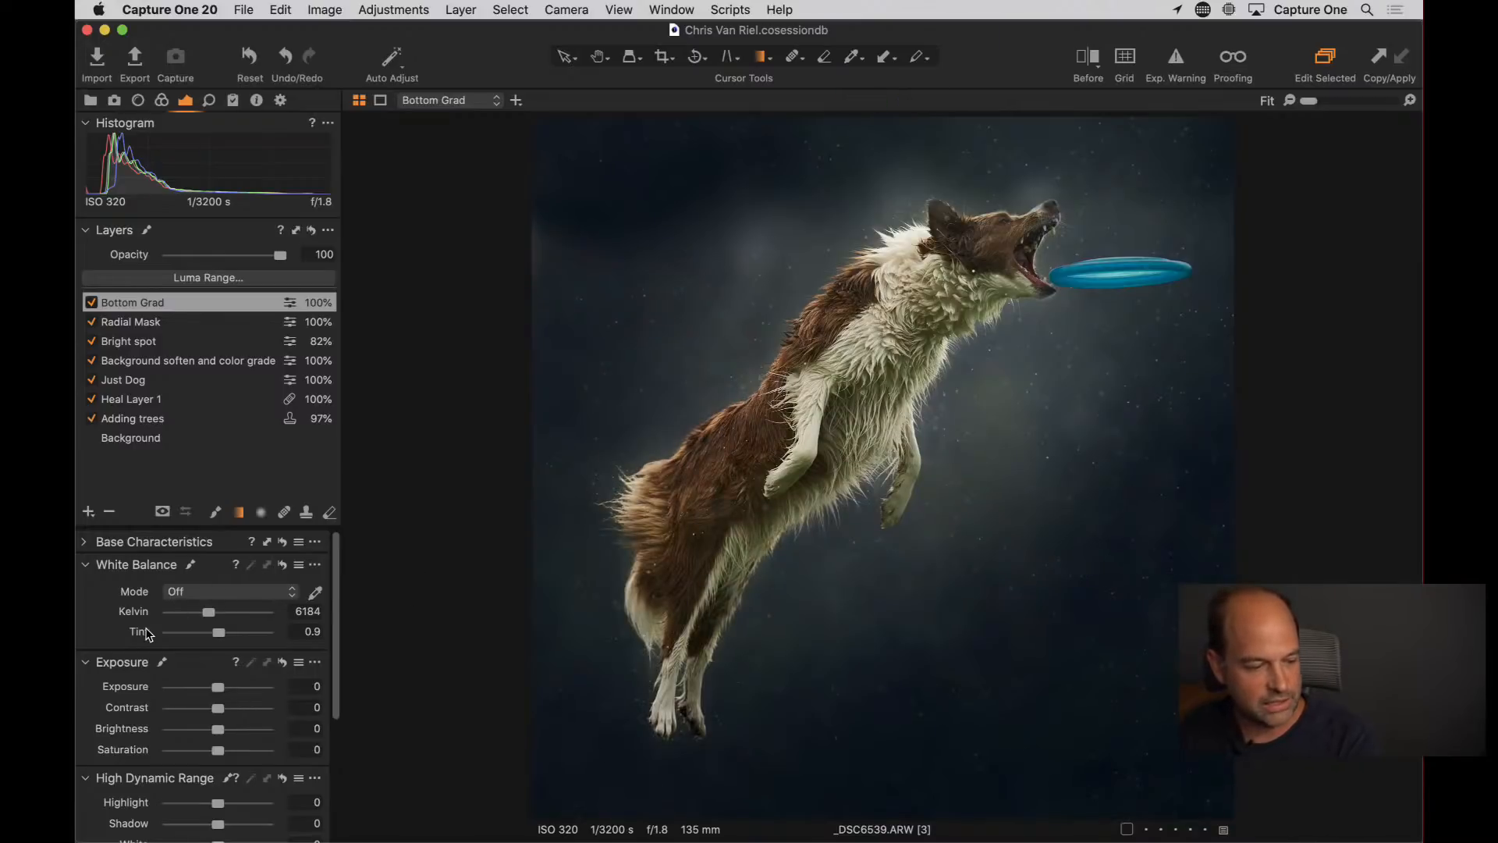
{"action": "left_click_drag", "start_coordinate": [218, 730], "coordinate": [199, 734]}
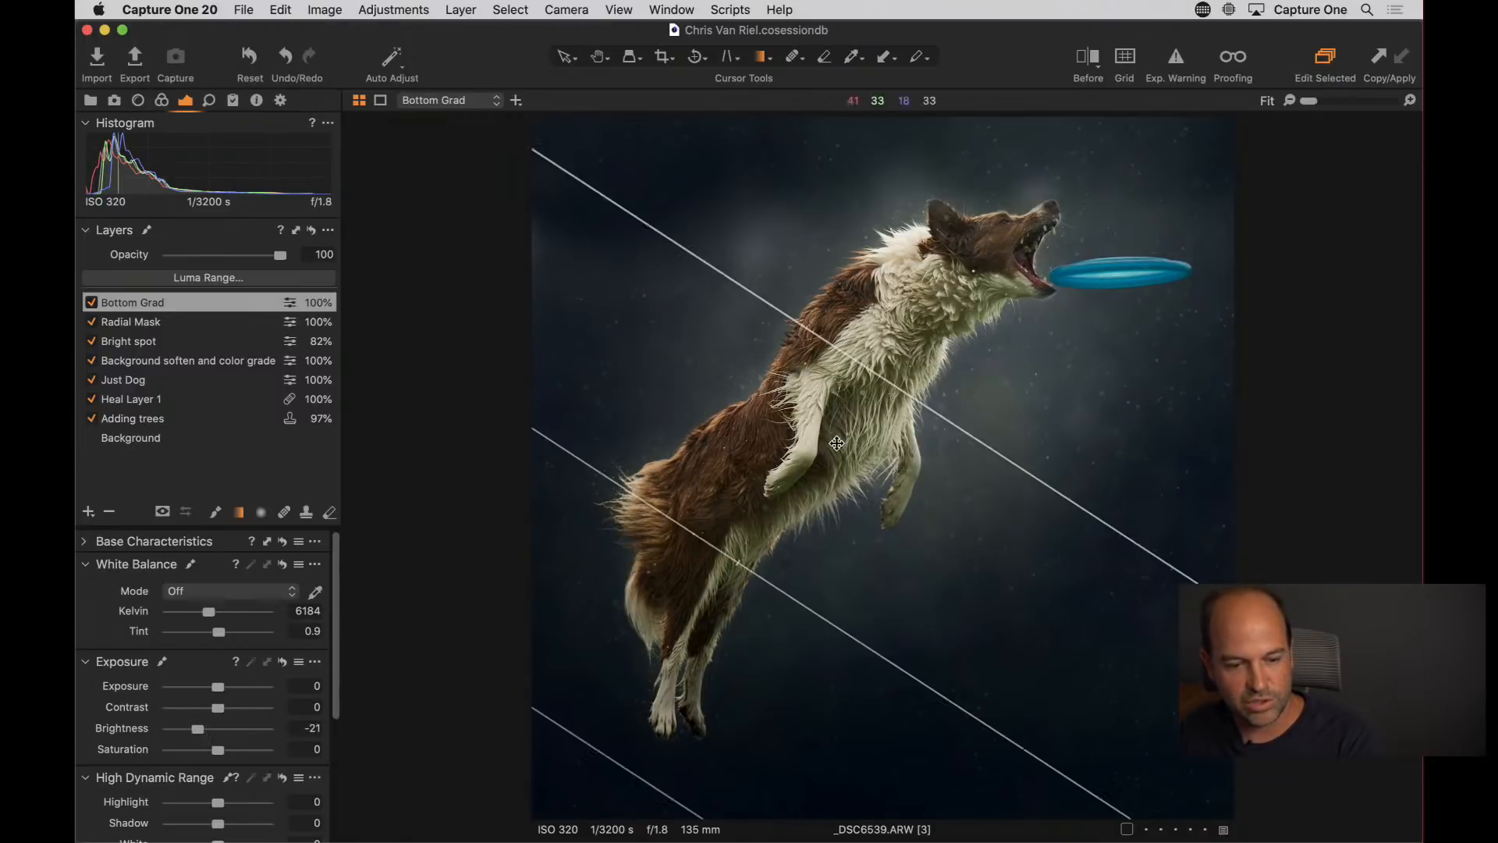
Adjust the square crop so the dog and frisbee sit slightly further right in the frame
{"action": "left_click", "coordinate": [664, 56]}
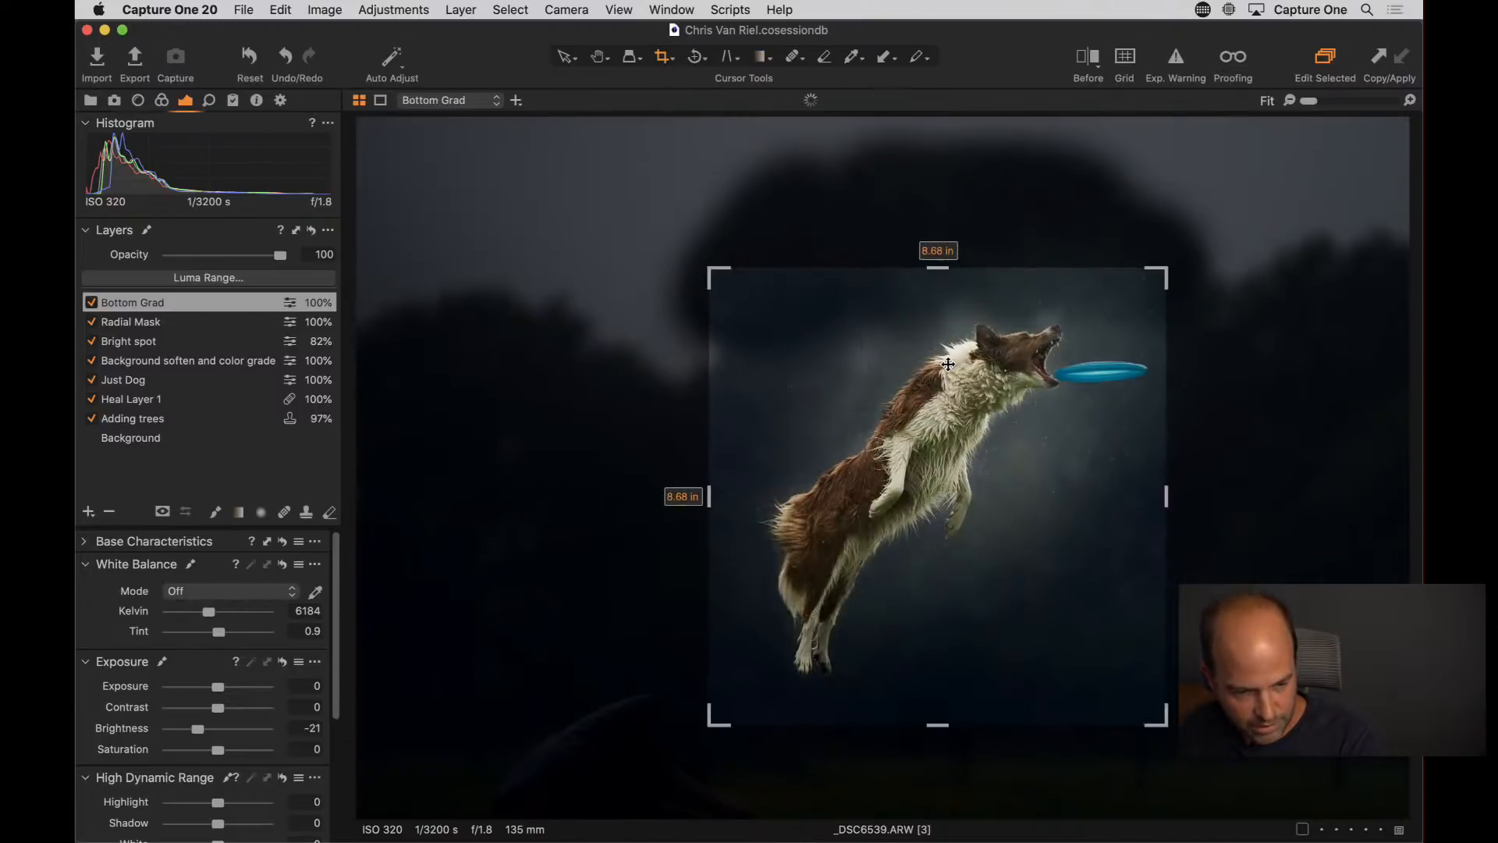
{"action": "left_click", "coordinate": [599, 56]}
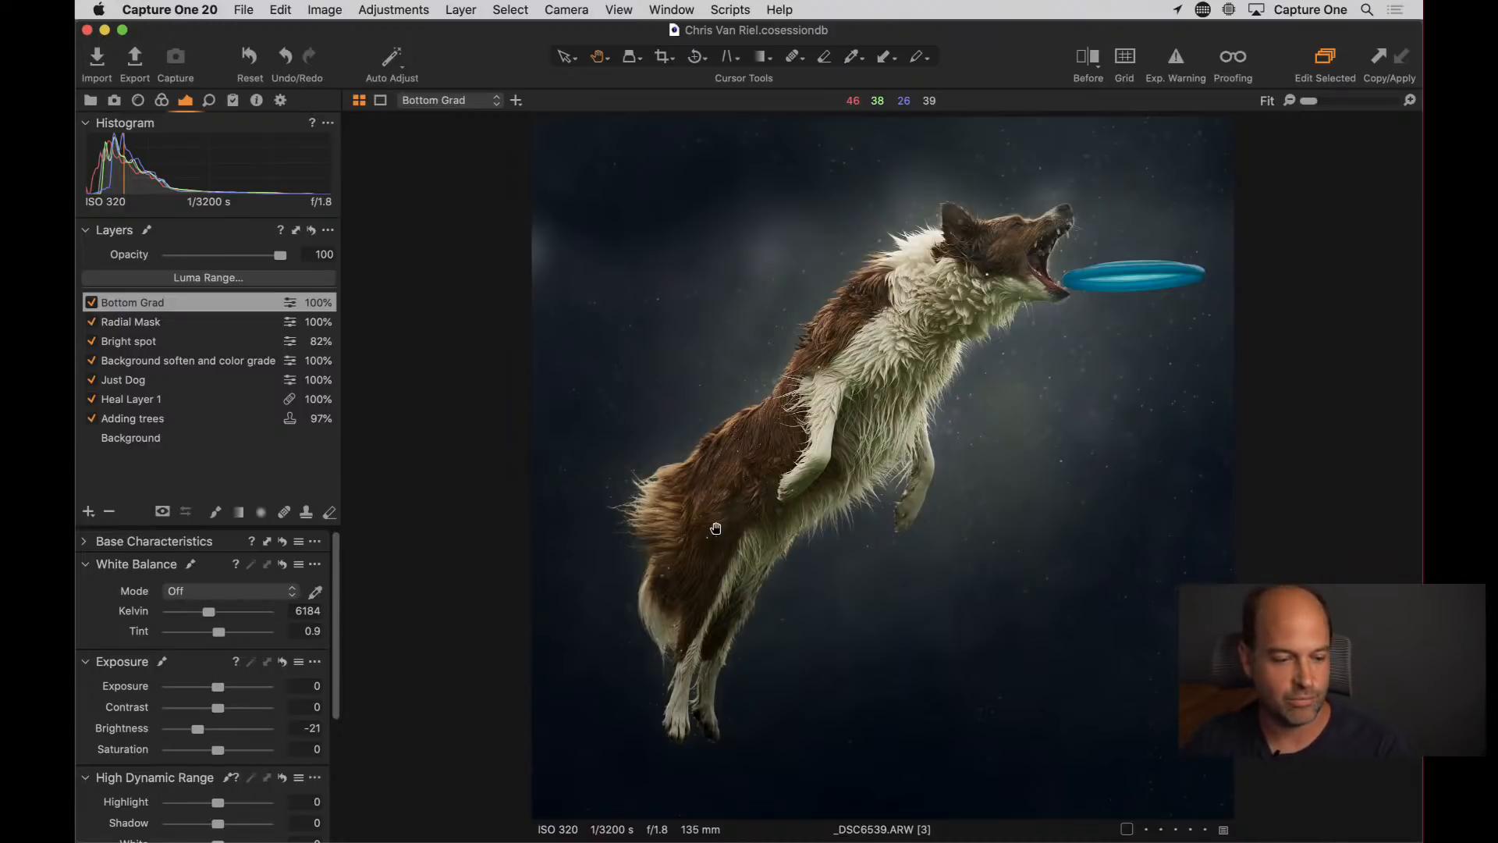
Add a new adjustment layer named Dog Color at the top of the layer stack
{"action": "left_click", "coordinate": [89, 511]}
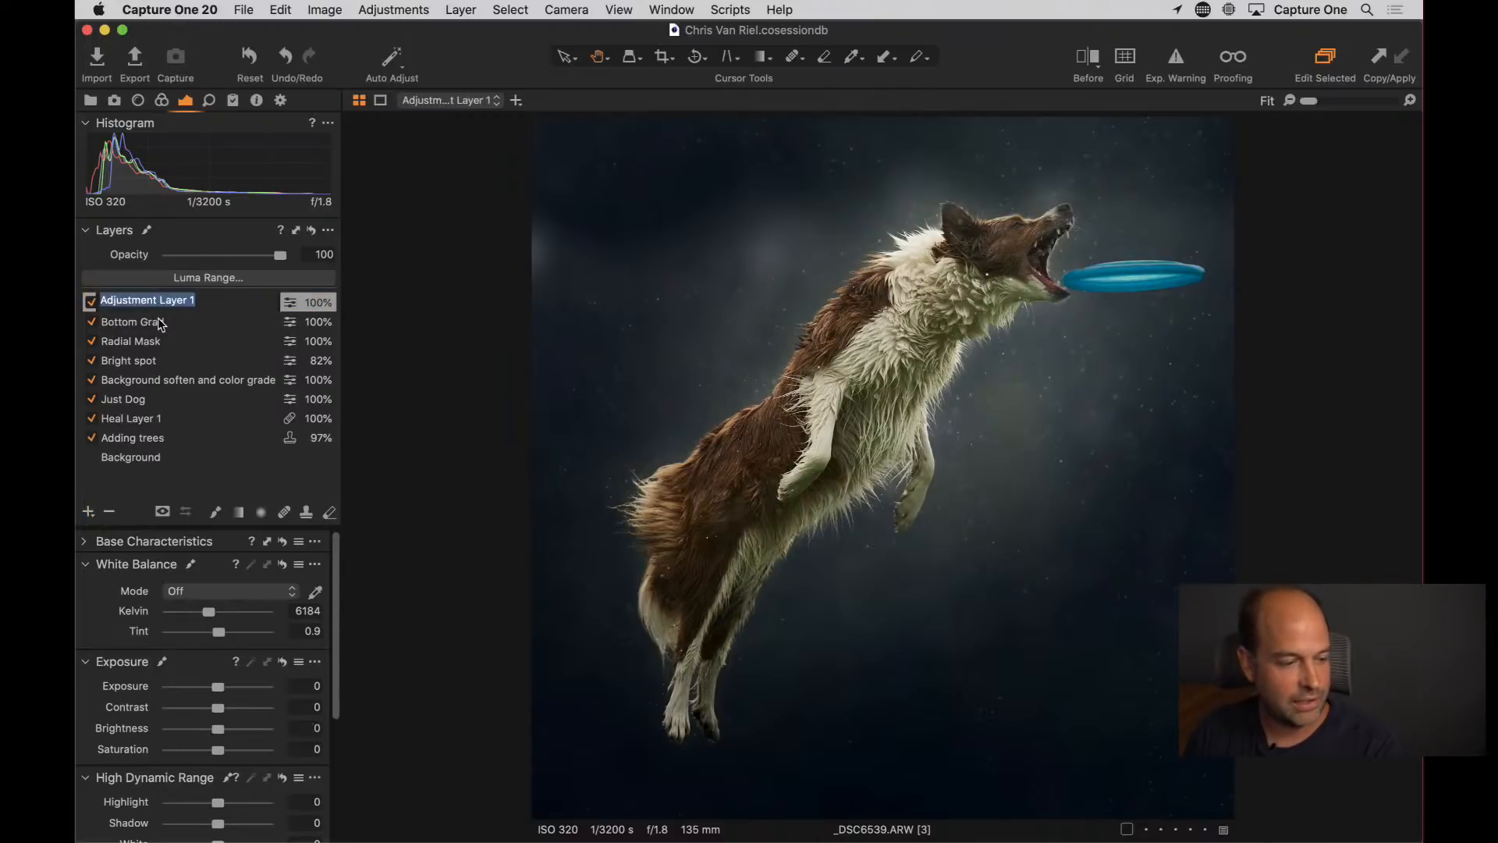
{"action": "type", "text": "Dog"}
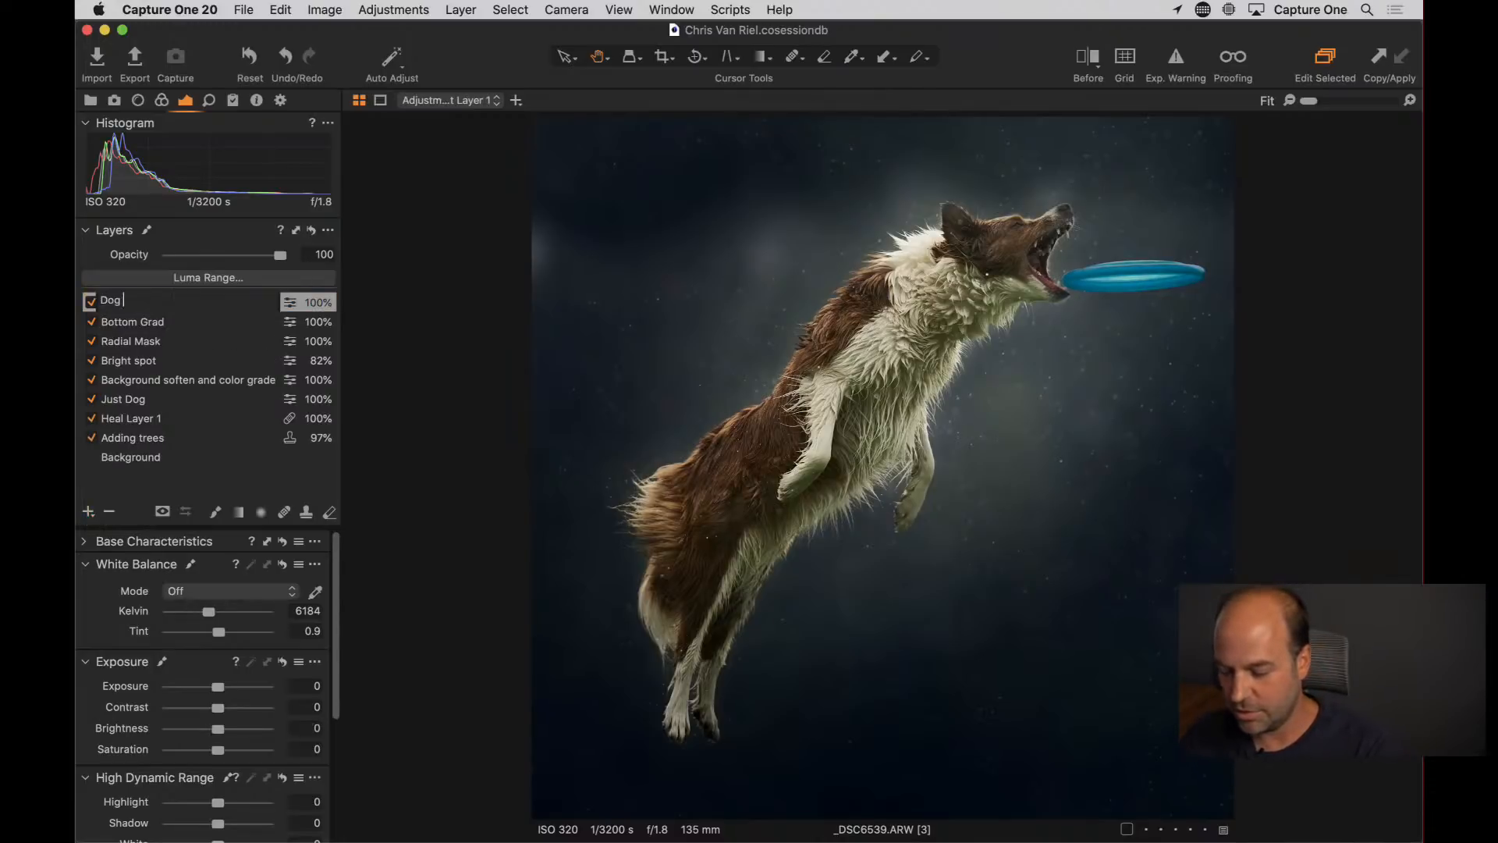
{"action": "type", "text": " Color"}
{"action": "key", "text": "Return"}
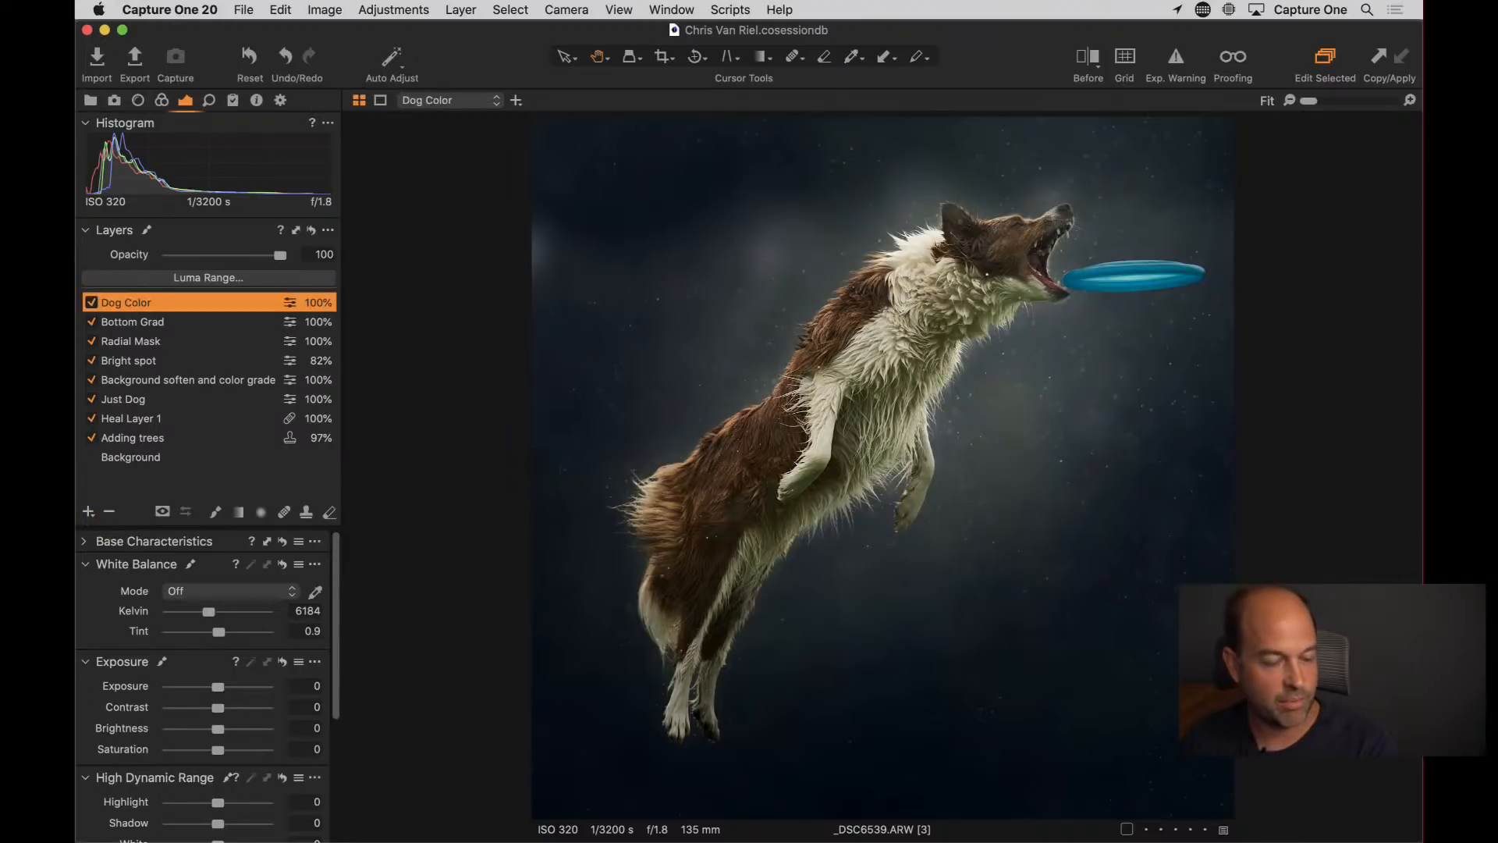
Copy the mask from the Just Dog layer onto the Dog Color layer and check the mask overlay
{"action": "right_click", "coordinate": [166, 308]}
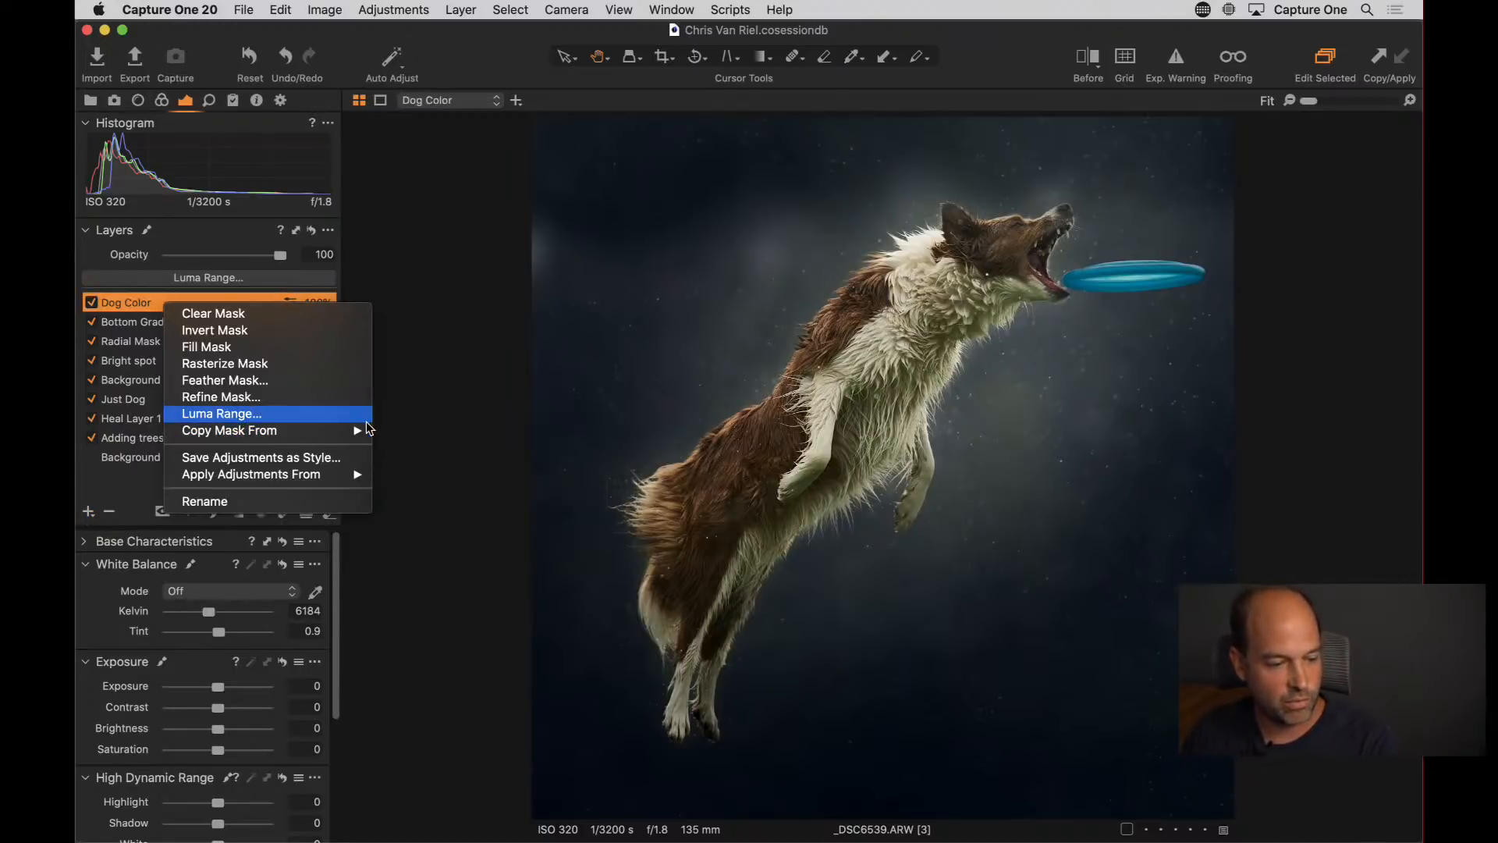
{"action": "mouse_move", "coordinate": [343, 430]}
{"action": "left_click", "coordinate": [434, 515]}
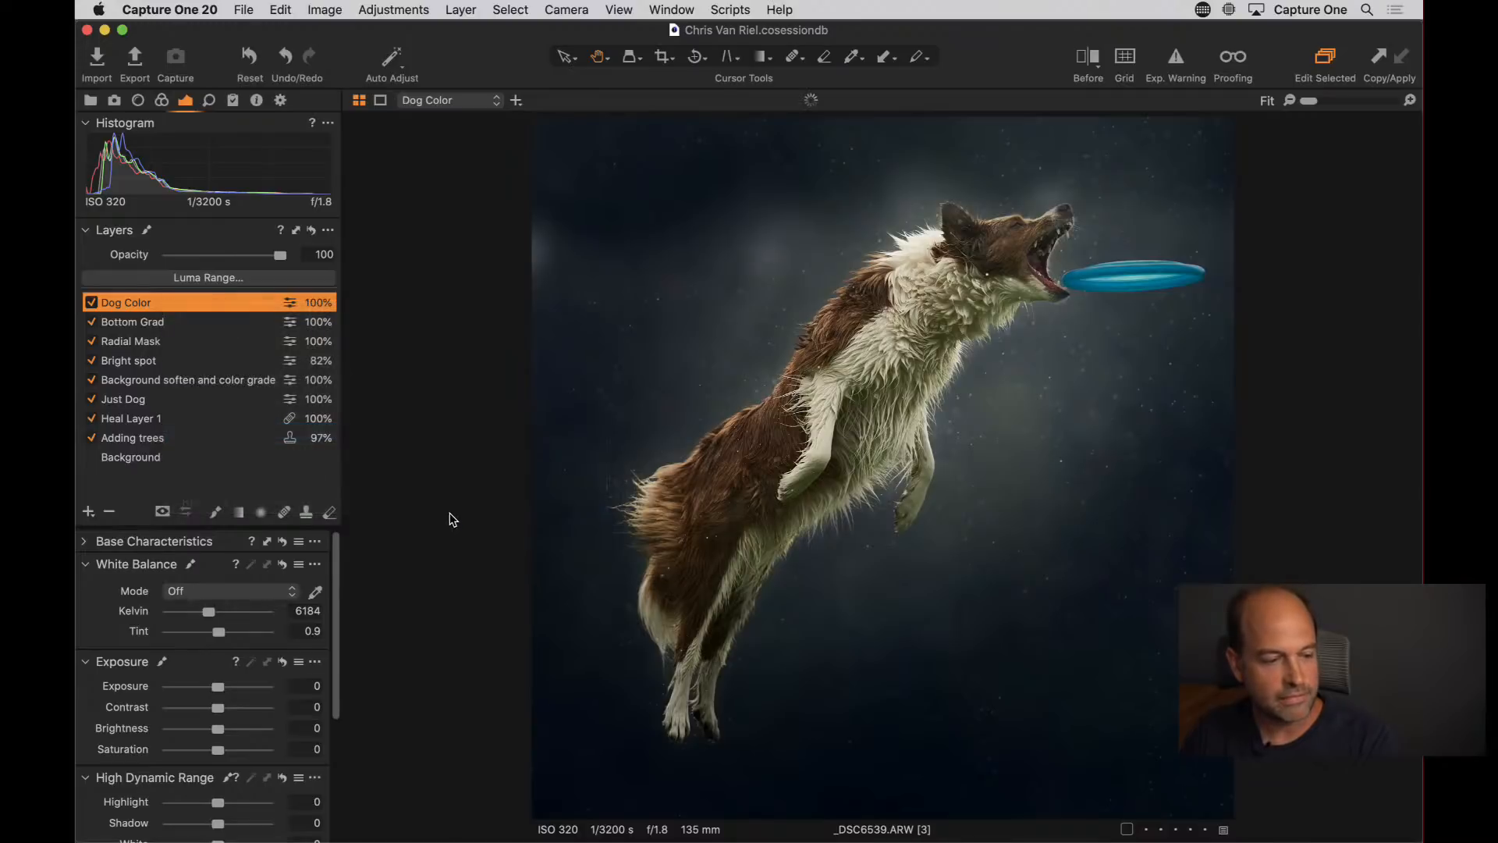
{"action": "left_click", "coordinate": [145, 404]}
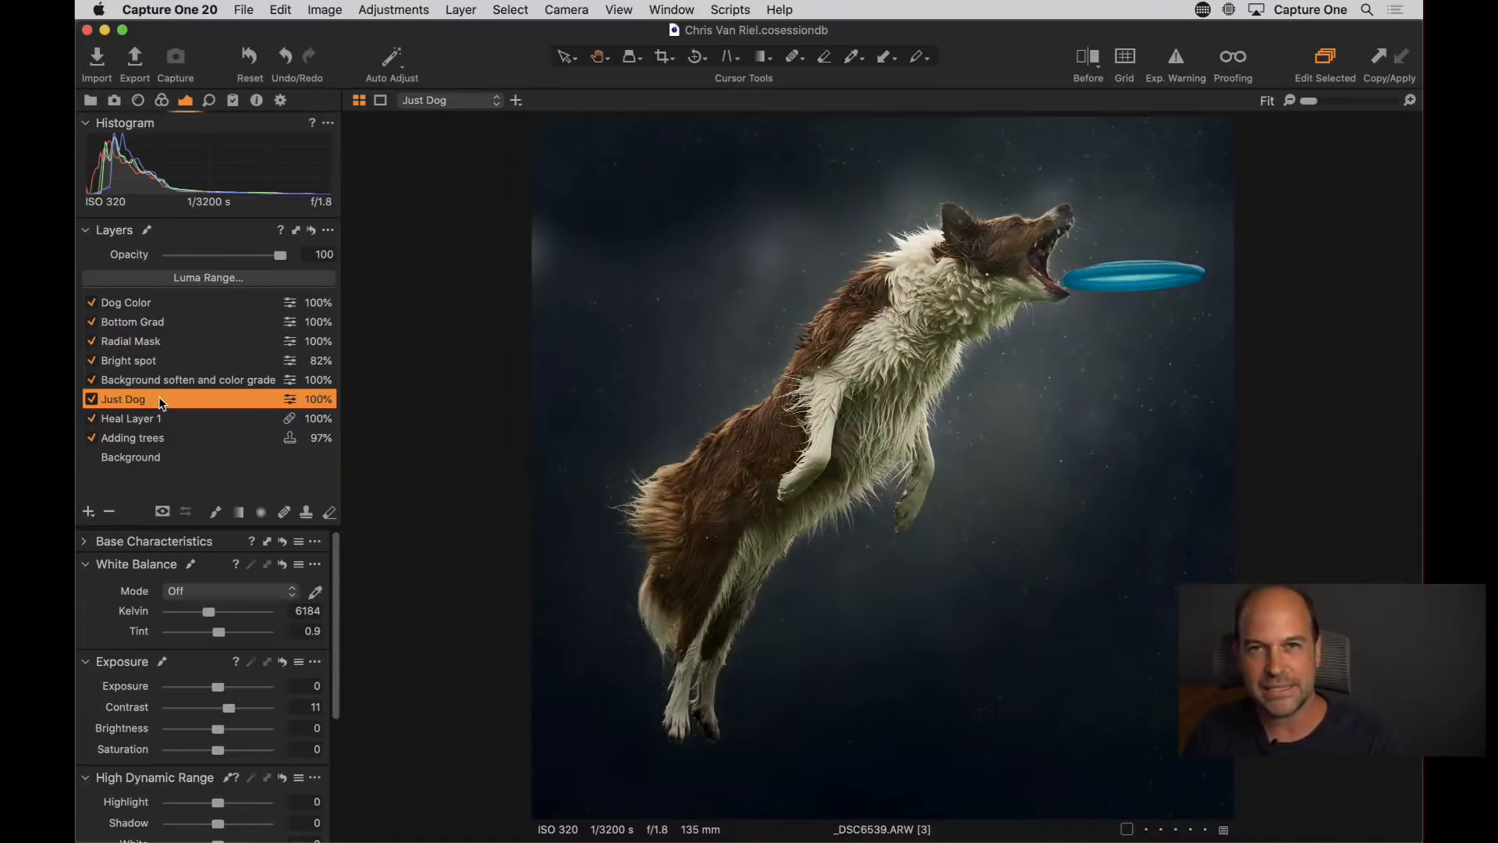
{"action": "left_click", "coordinate": [148, 304]}
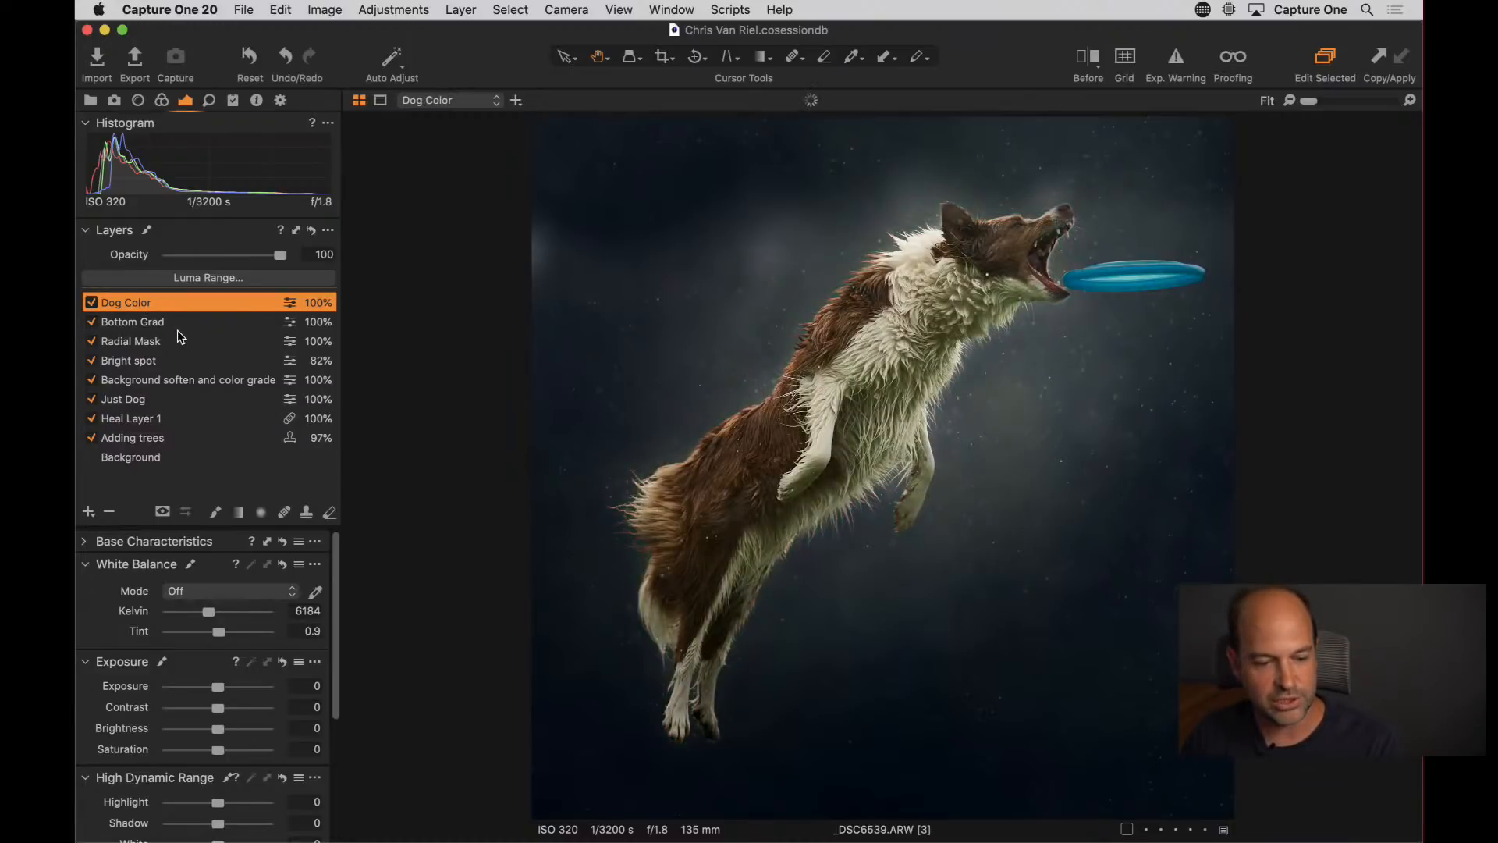
{"action": "key", "text": "m"}
{"action": "key", "text": "m"}
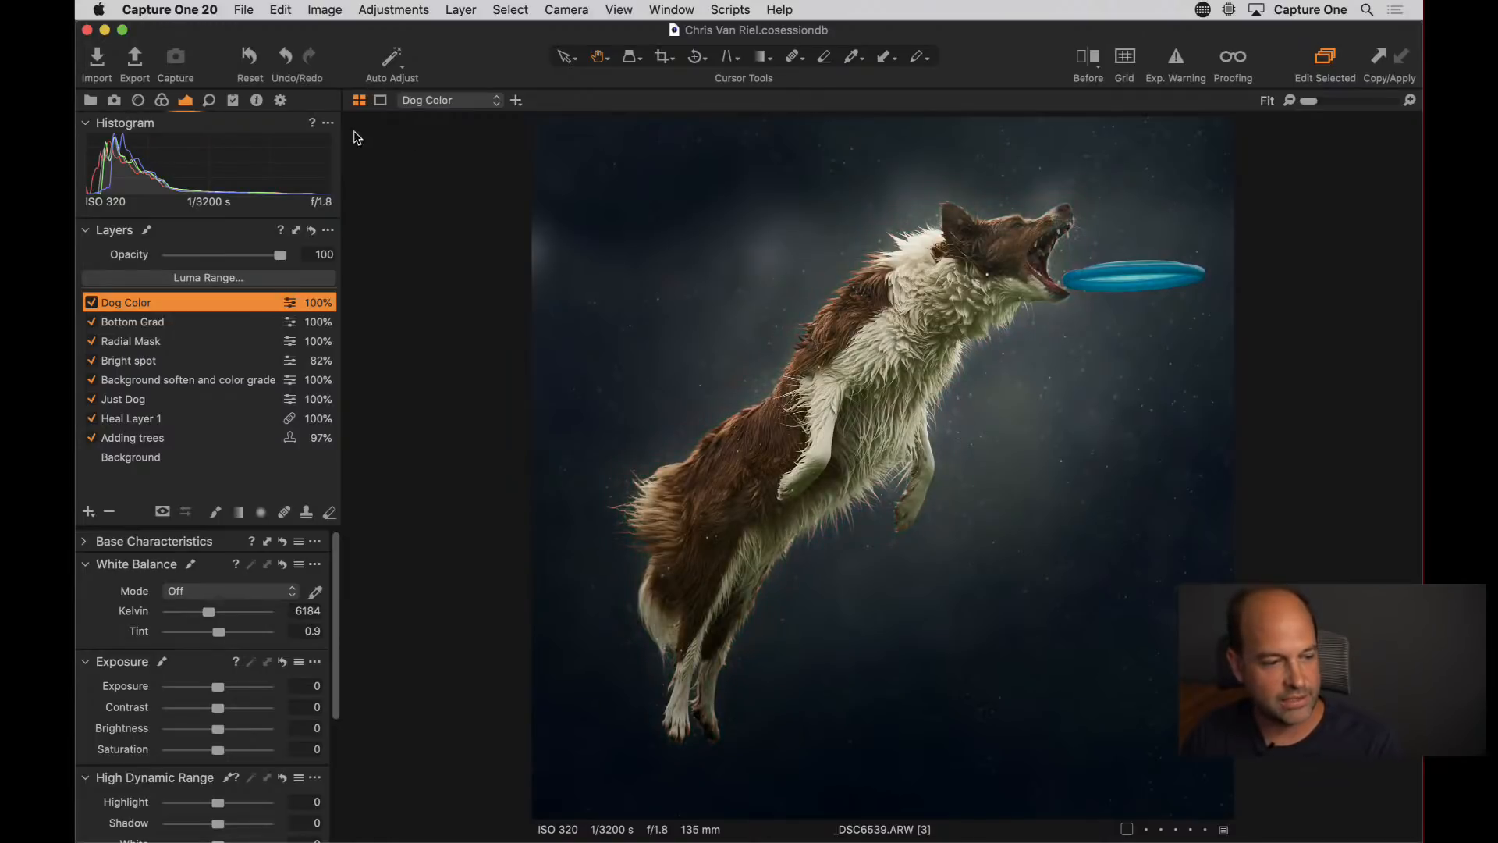
Sample the greenish fur below the dog's neck in the Advanced Color Editor and extend that range to the color wheel's outer edge
{"action": "left_click", "coordinate": [162, 100]}
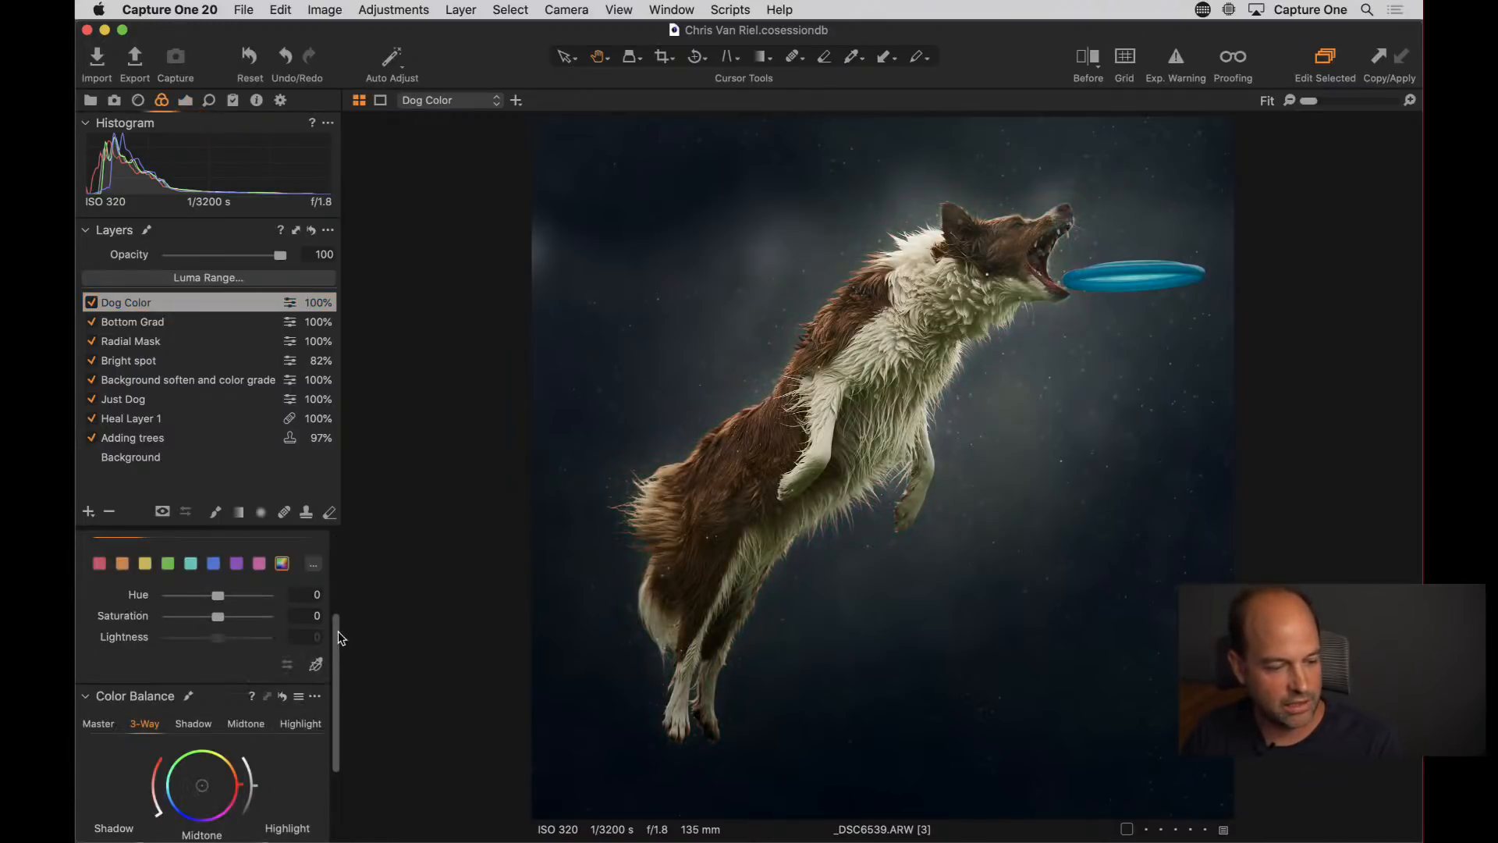
{"action": "left_click_drag", "start_coordinate": [327, 641], "coordinate": [338, 599]}
{"action": "left_click", "coordinate": [197, 605]}
{"action": "left_click", "coordinate": [314, 735]}
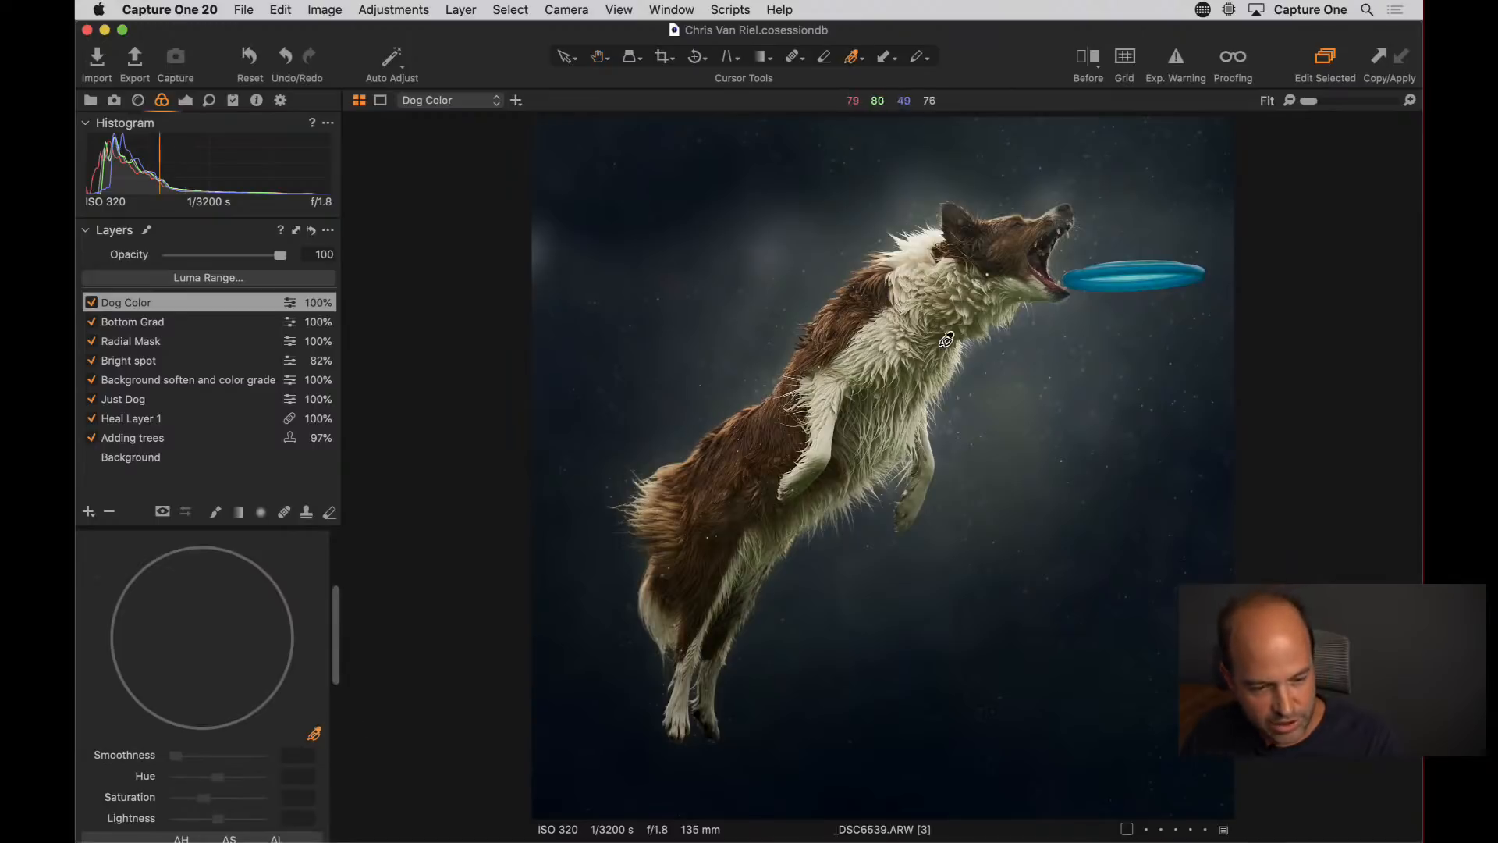
{"action": "key", "text": "super+plus"}
{"action": "key", "text": "super+plus"}
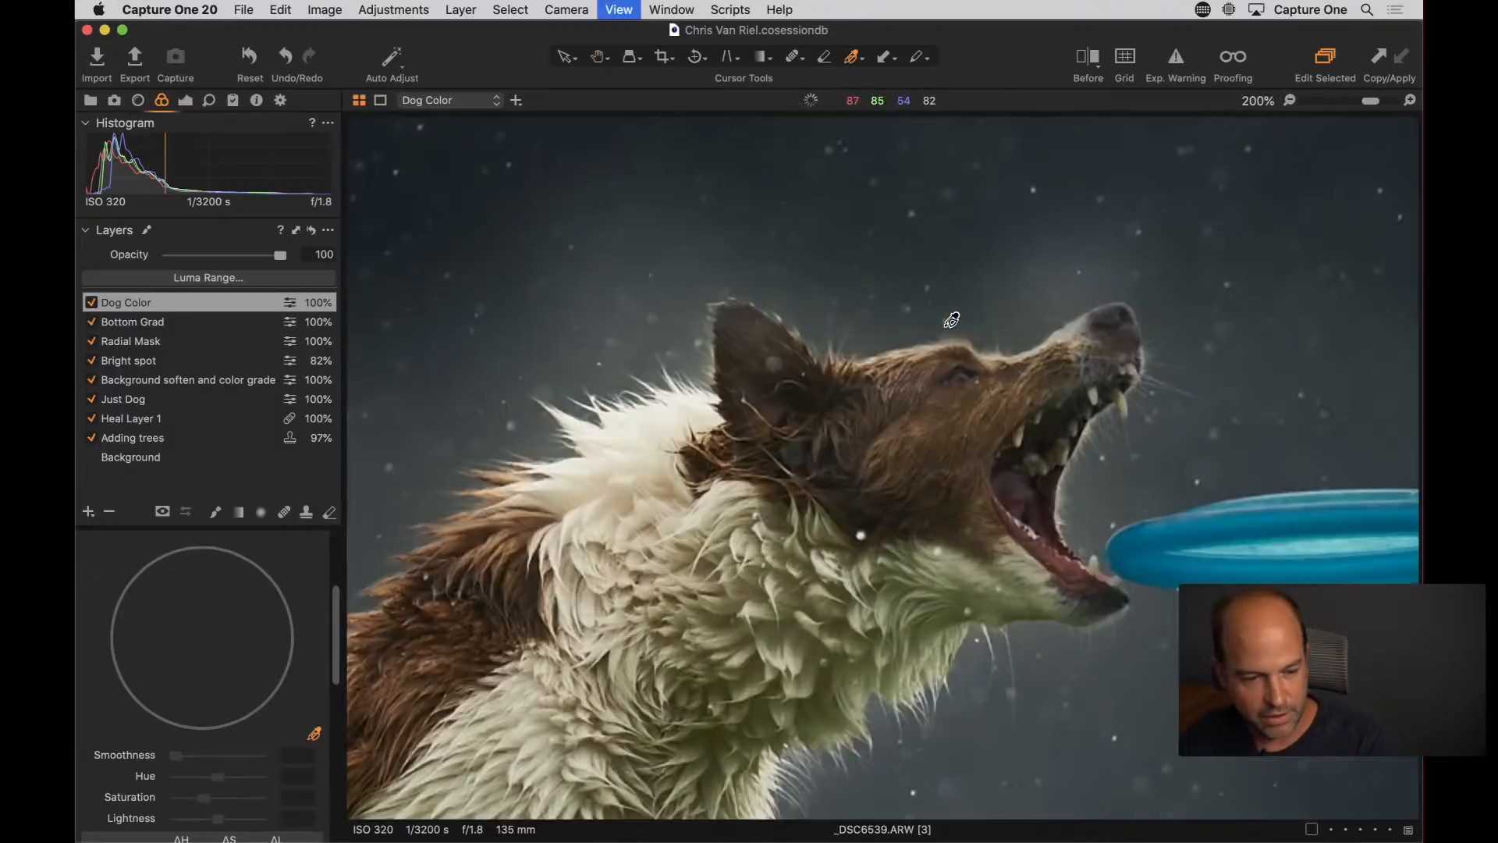
{"action": "left_click_drag", "start_coordinate": [859, 583], "coordinate": [989, 369]}
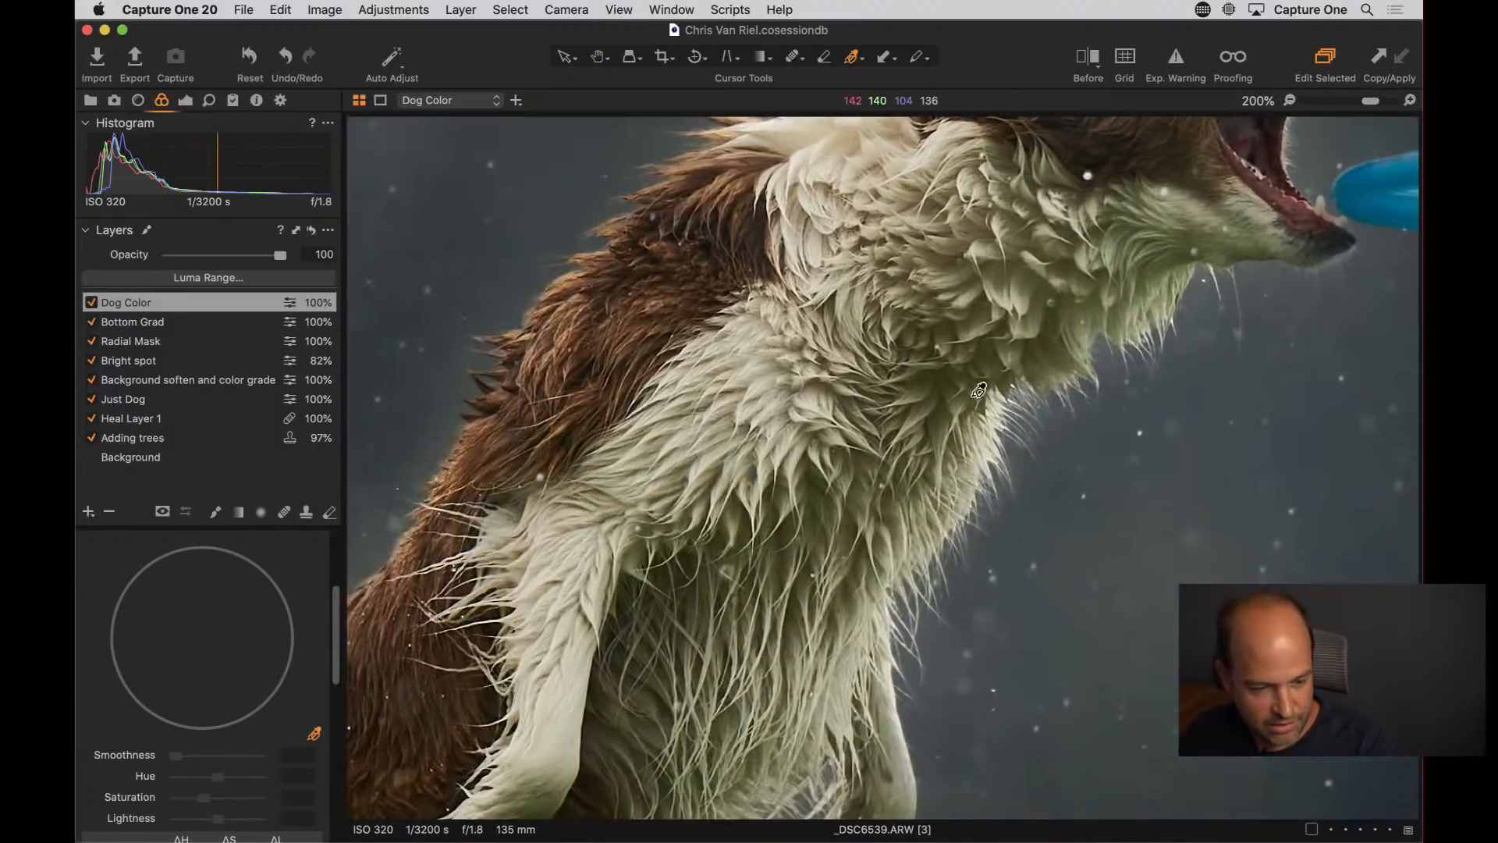
{"action": "left_click", "coordinate": [941, 381]}
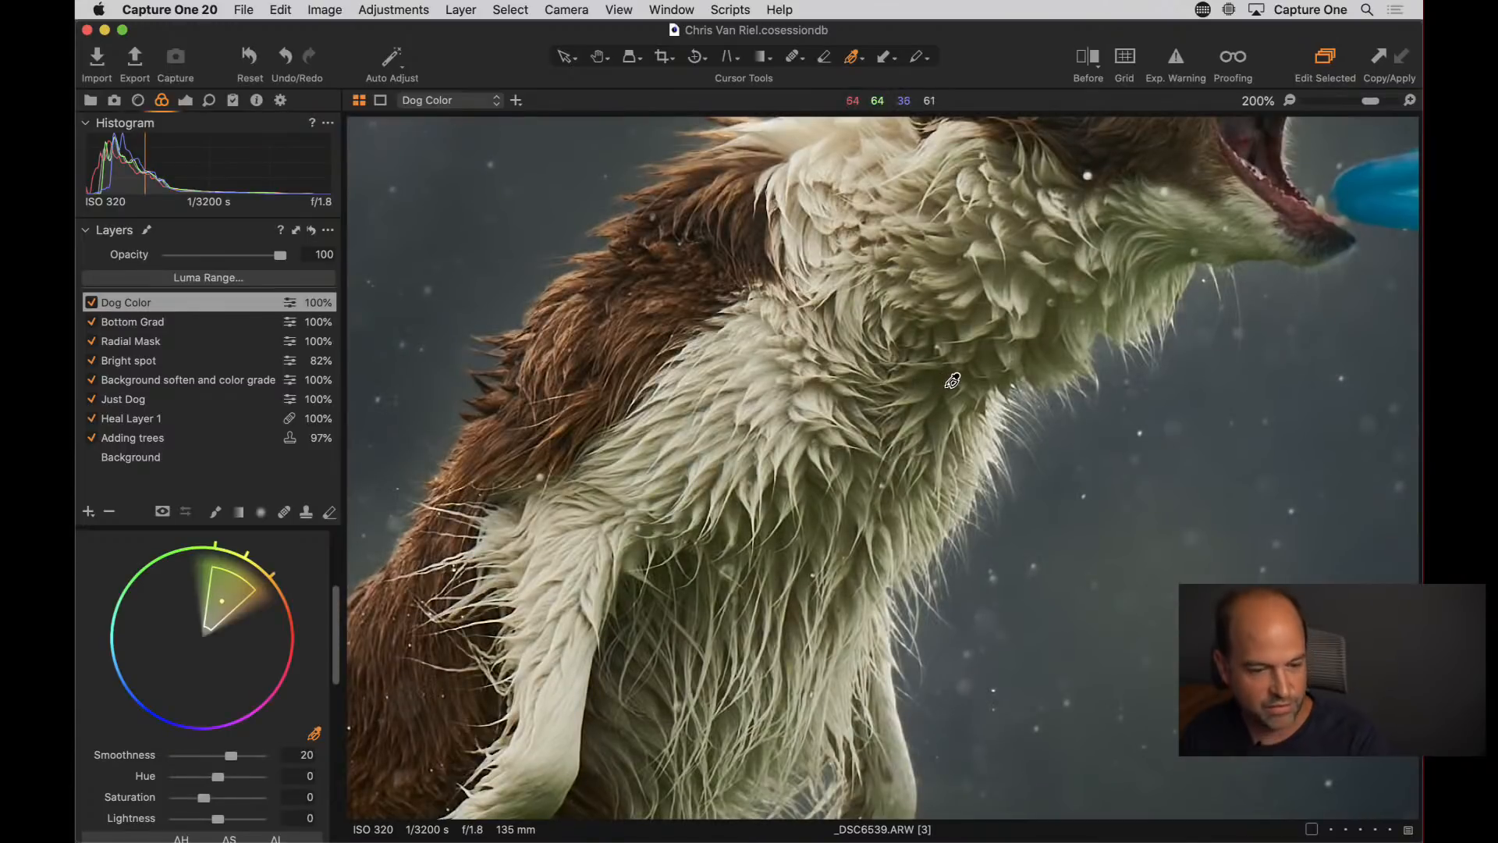
{"action": "left_click_drag", "start_coordinate": [245, 571], "coordinate": [261, 557]}
{"action": "key", "text": "h"}
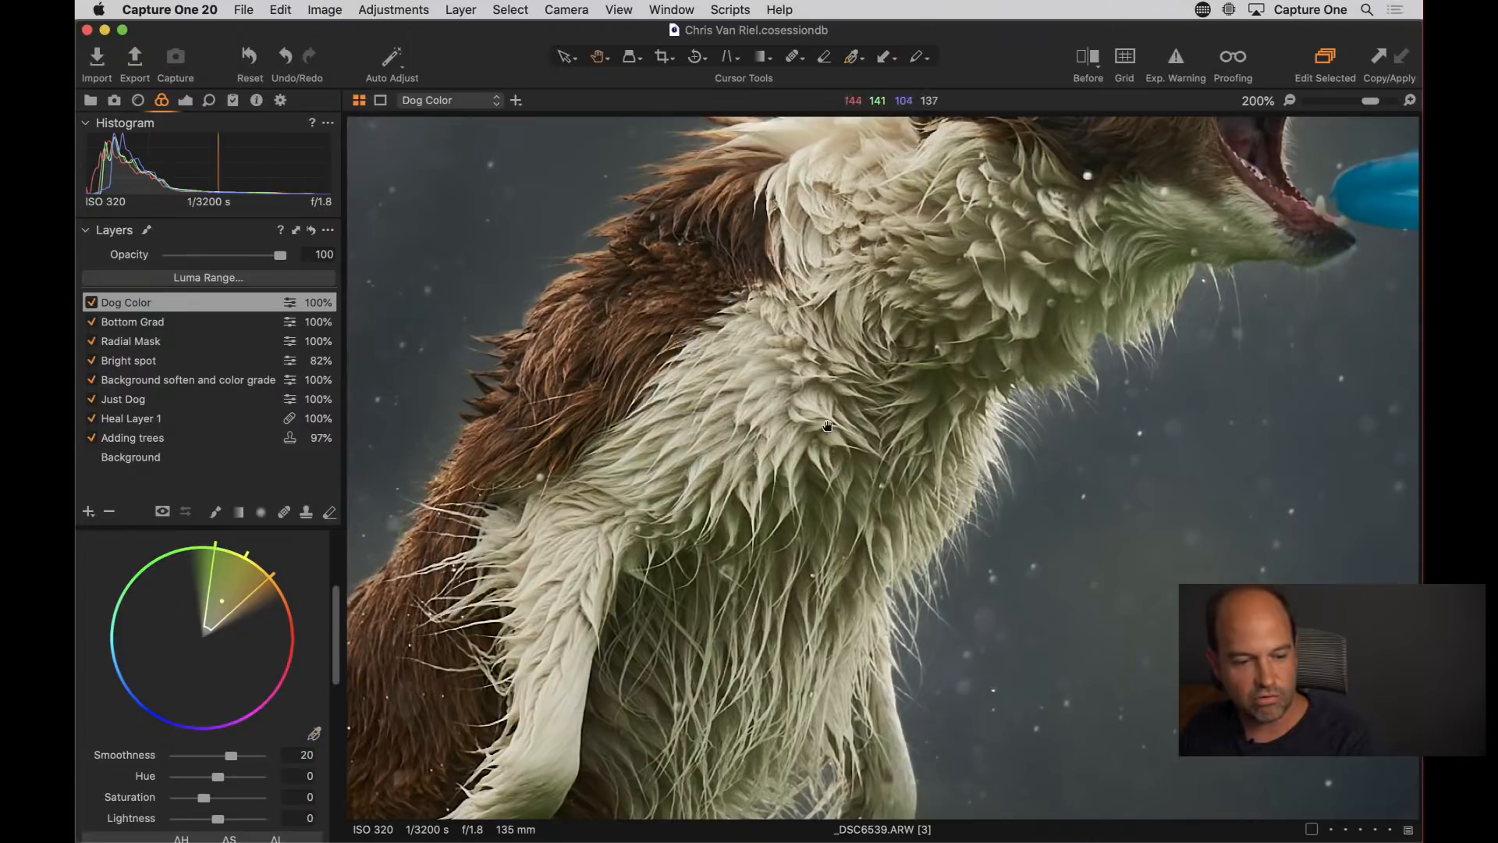
{"action": "double_click", "coordinate": [871, 415]}
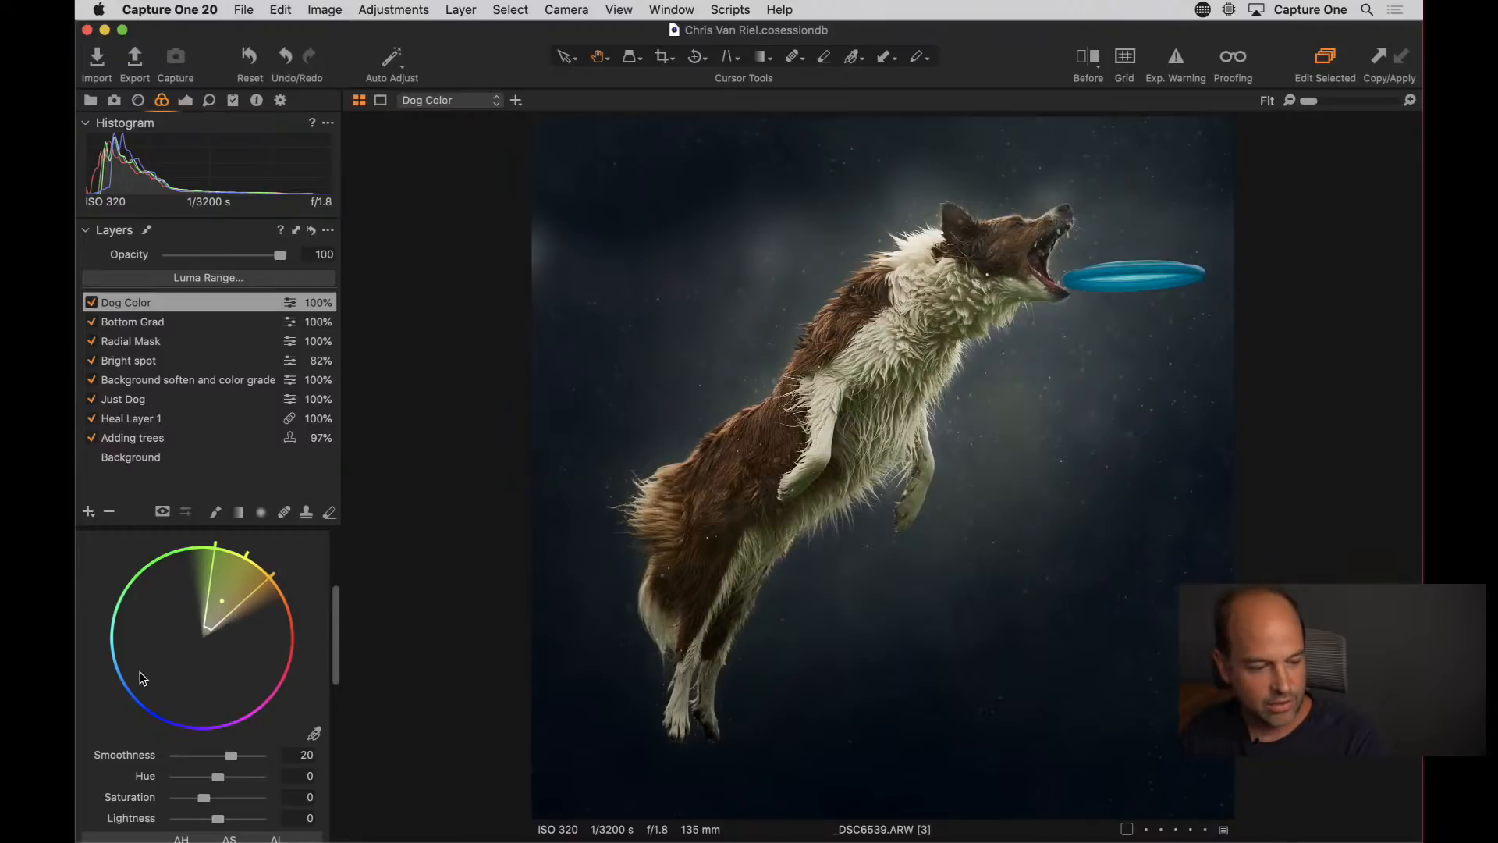
Set the sampled fur color's Hue to 7.2 and Saturation to -22.8 on the Dog Color layer
{"action": "scroll", "coordinate": [117, 725], "scroll_direction": "down", "scroll_amount": 3}
{"action": "scroll", "coordinate": [172, 725], "scroll_direction": "up", "scroll_amount": 2}
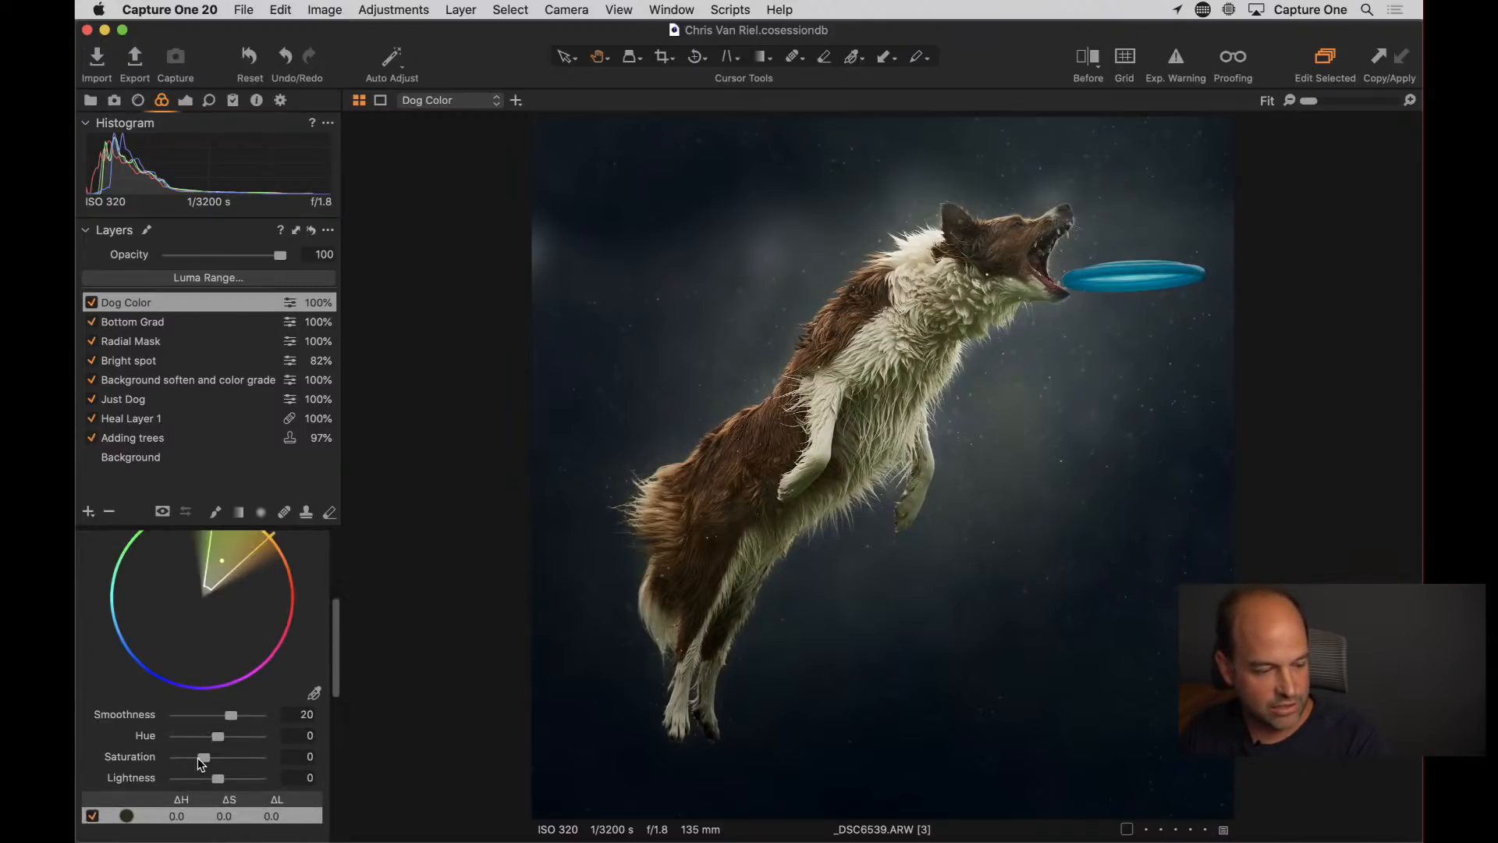
{"action": "left_click_drag", "start_coordinate": [195, 757], "coordinate": [235, 747]}
{"action": "scroll", "coordinate": [274, 632], "scroll_direction": "up", "scroll_amount": 3}
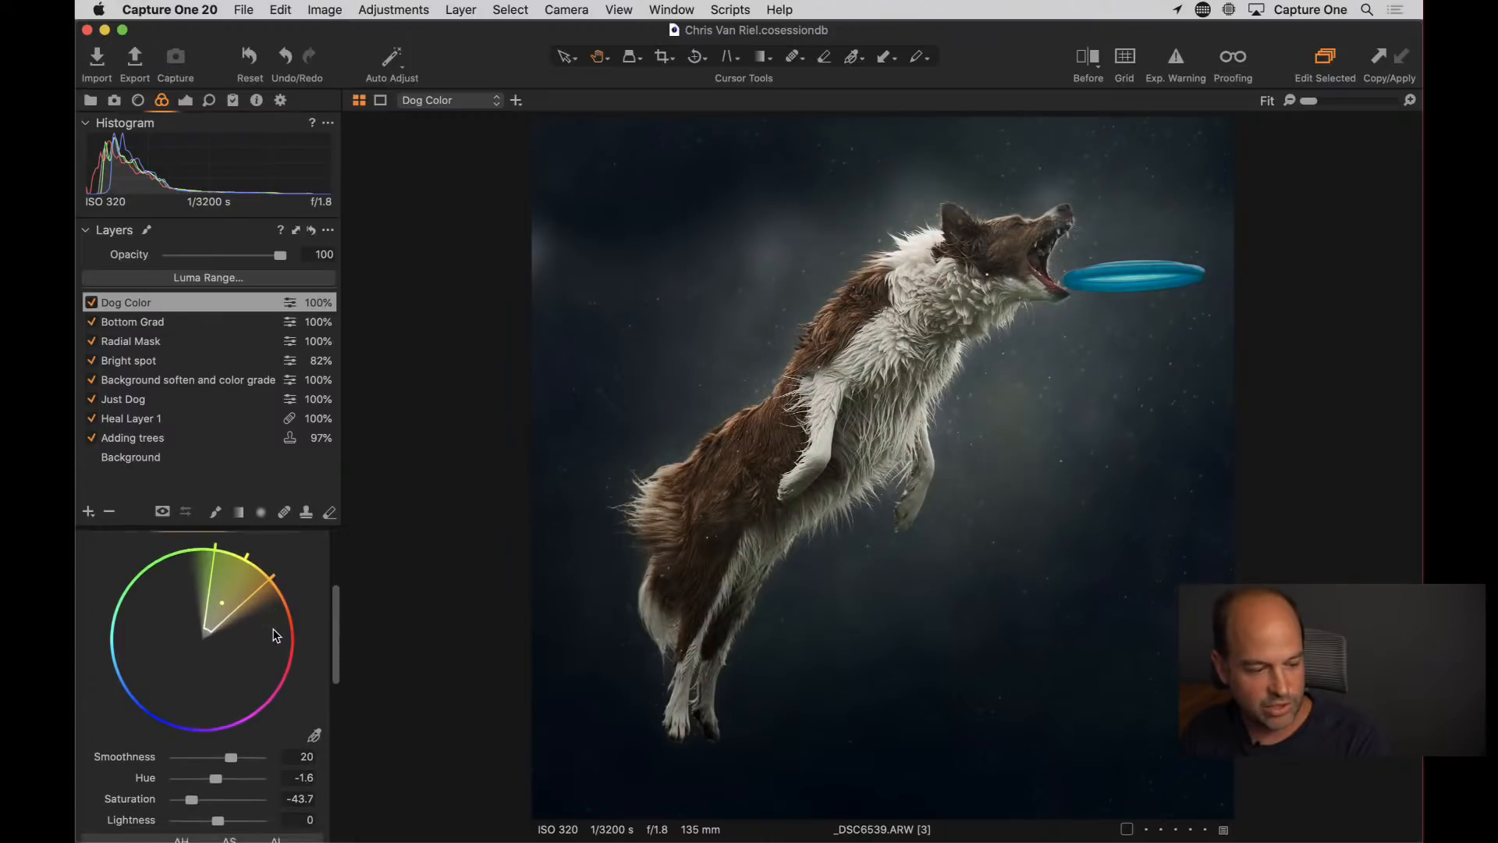
{"action": "scroll", "coordinate": [274, 635], "scroll_direction": "down", "scroll_amount": 3}
{"action": "double_click", "coordinate": [250, 742]}
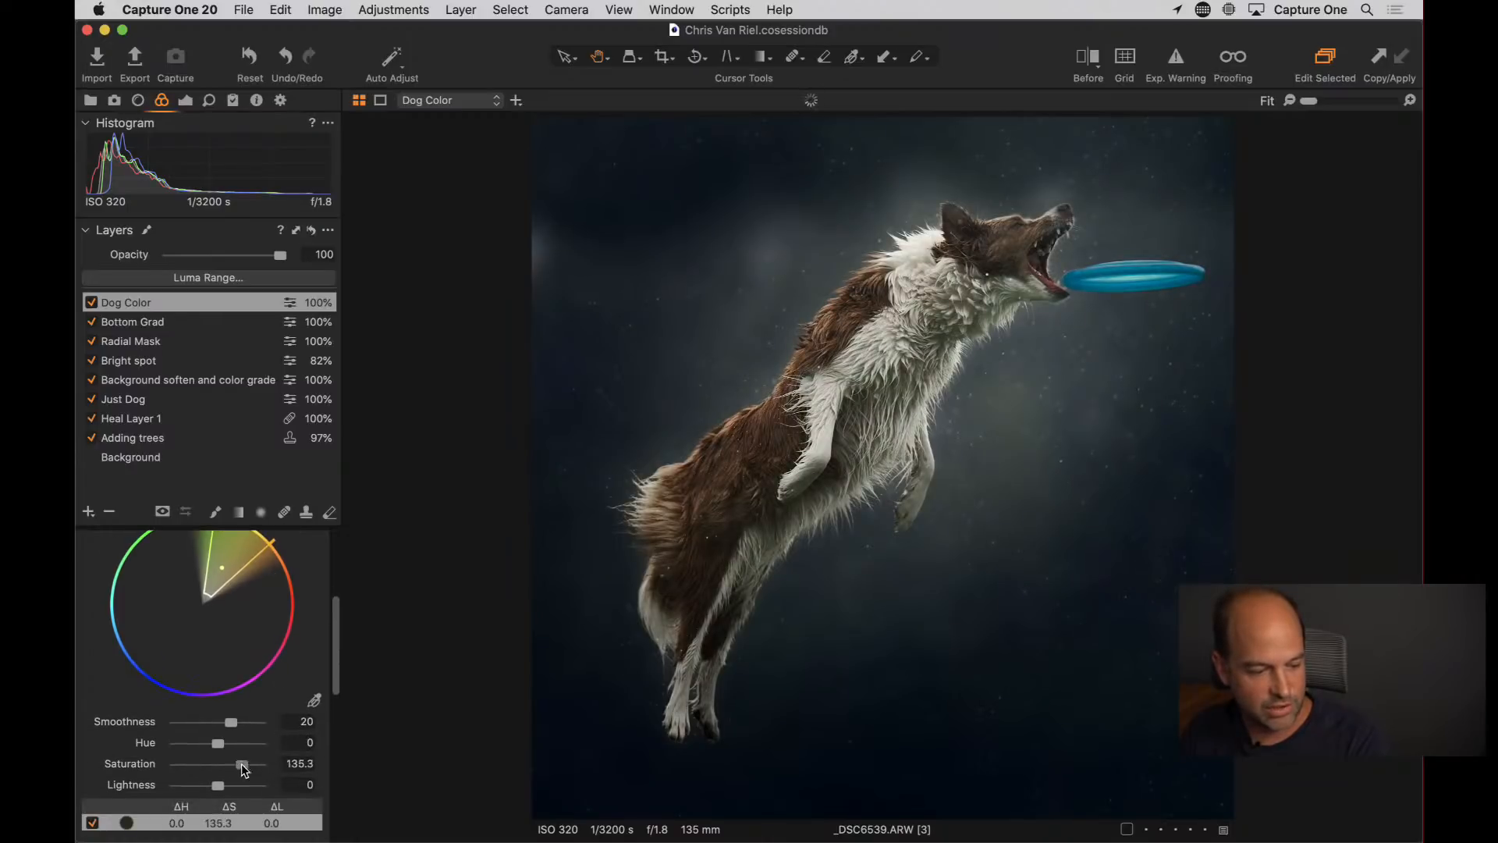
{"action": "double_click", "coordinate": [204, 765]}
{"action": "left_click_drag", "start_coordinate": [202, 764], "coordinate": [227, 745]}
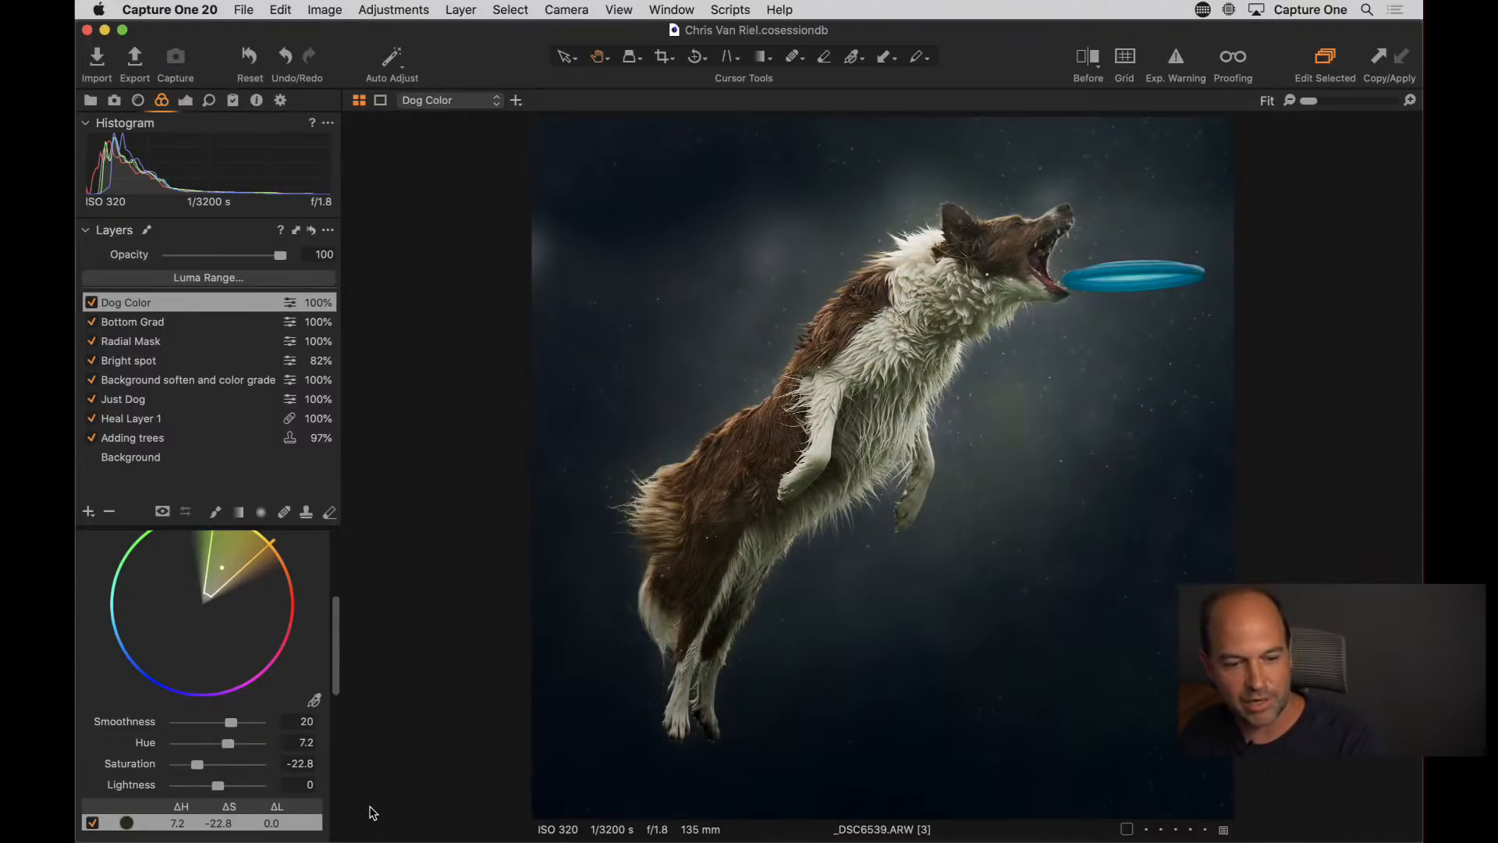
Try a midtone tint in Color Balance on the Dog Color layer, returning it to neutral
{"action": "left_click_drag", "start_coordinate": [336, 628], "coordinate": [359, 779]}
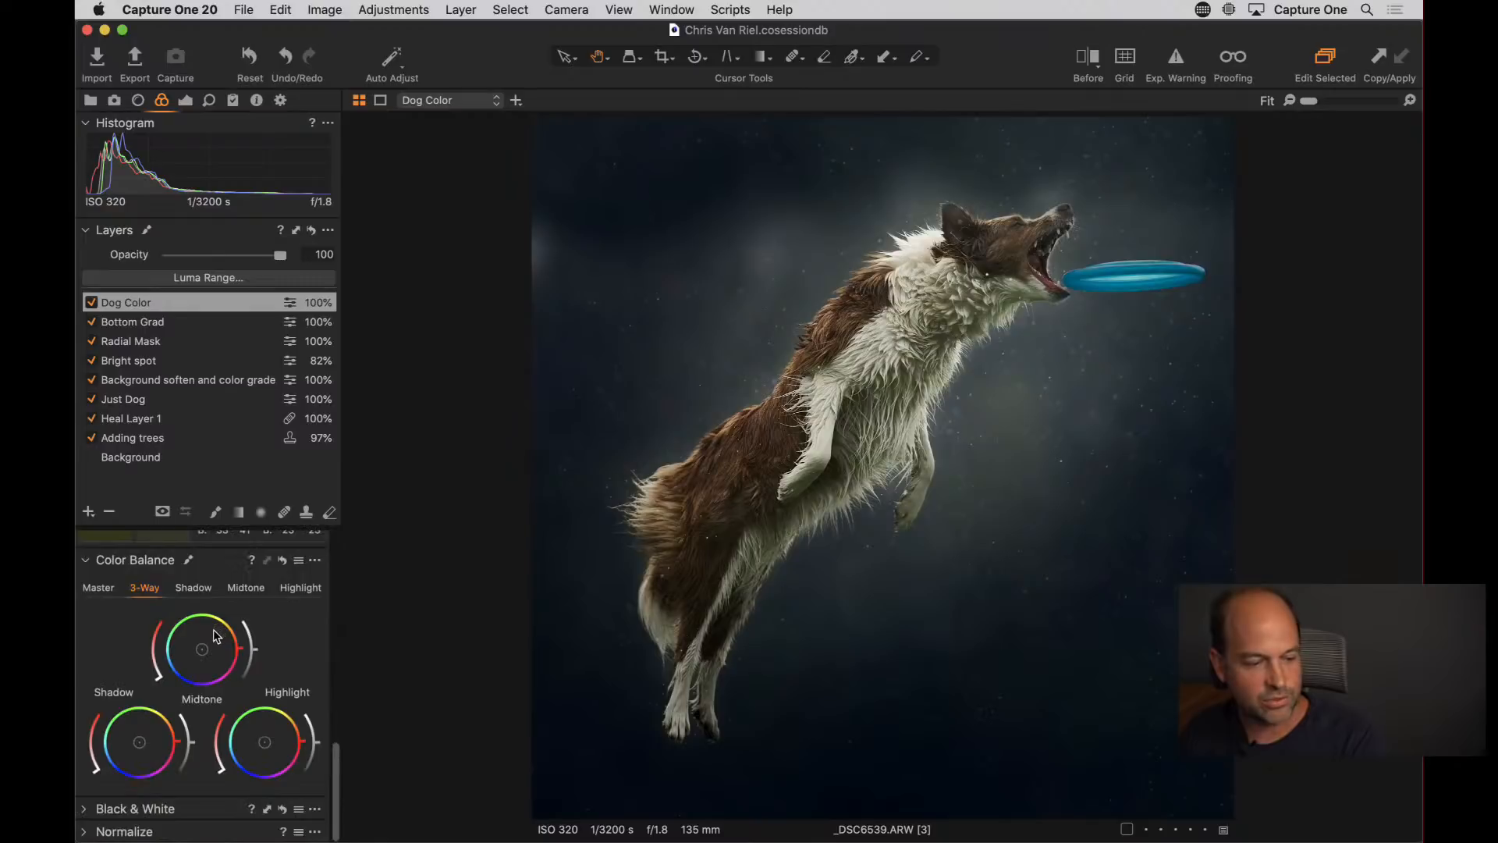
{"action": "left_click", "coordinate": [246, 588]}
{"action": "mouse_move", "coordinate": [221, 704]}
{"action": "left_mouse_down"}
{"action": "mouse_move", "coordinate": [174, 714]}
{"action": "mouse_move", "coordinate": [224, 645]}
{"action": "mouse_move", "coordinate": [133, 642]}
{"action": "mouse_move", "coordinate": [265, 729]}
{"action": "mouse_move", "coordinate": [179, 750]}
{"action": "mouse_move", "coordinate": [157, 729]}
{"action": "mouse_move", "coordinate": [178, 629]}
{"action": "mouse_move", "coordinate": [260, 636]}
{"action": "mouse_move", "coordinate": [173, 731]}
{"action": "mouse_move", "coordinate": [202, 695]}
{"action": "left_mouse_up"}
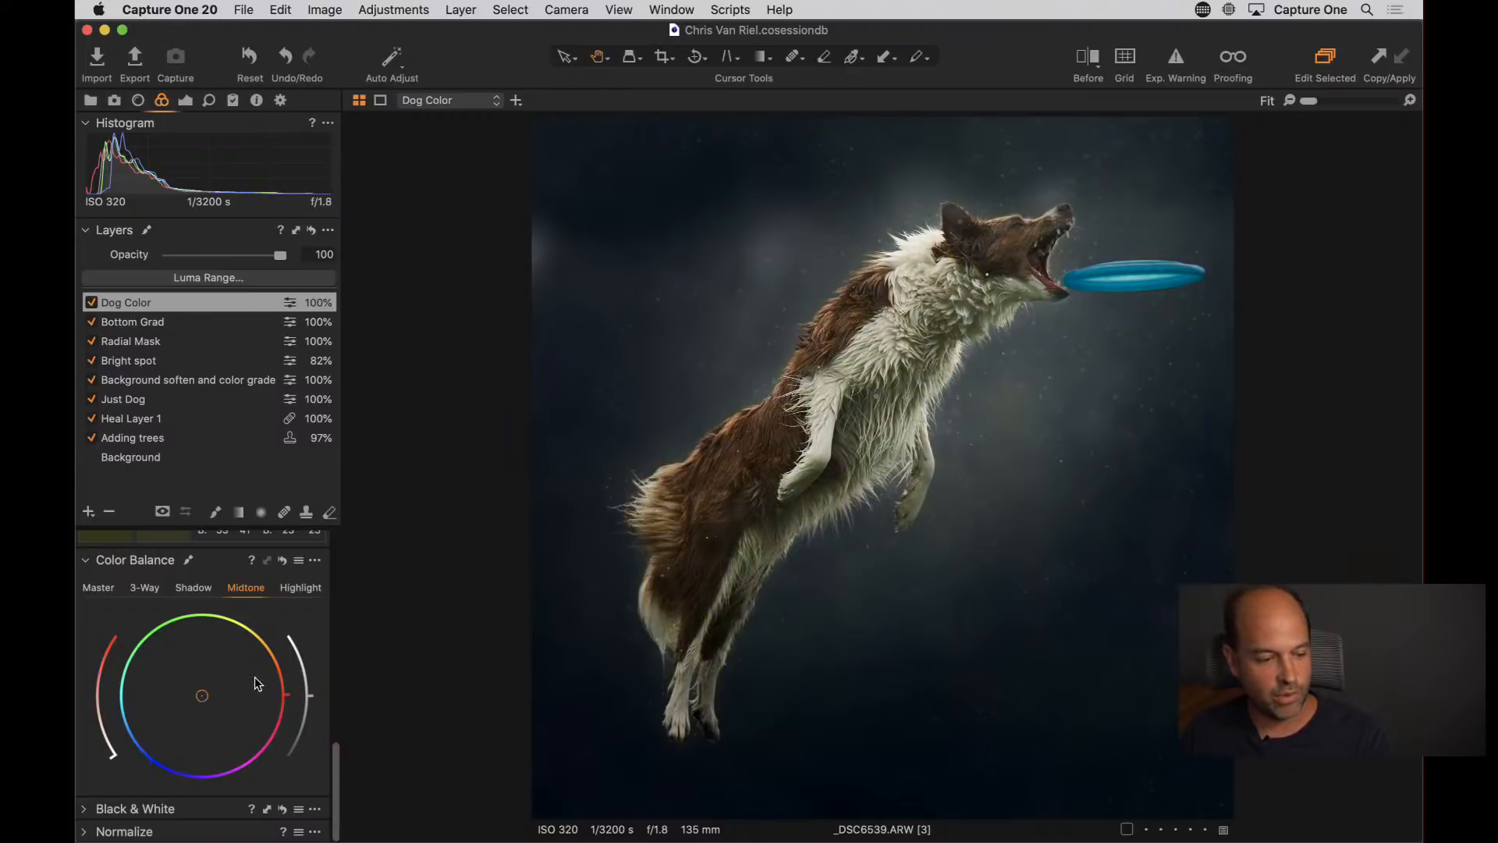
{"action": "left_click_drag", "start_coordinate": [336, 763], "coordinate": [319, 583]}
{"action": "scroll", "coordinate": [319, 589], "scroll_direction": "down", "scroll_amount": 4}
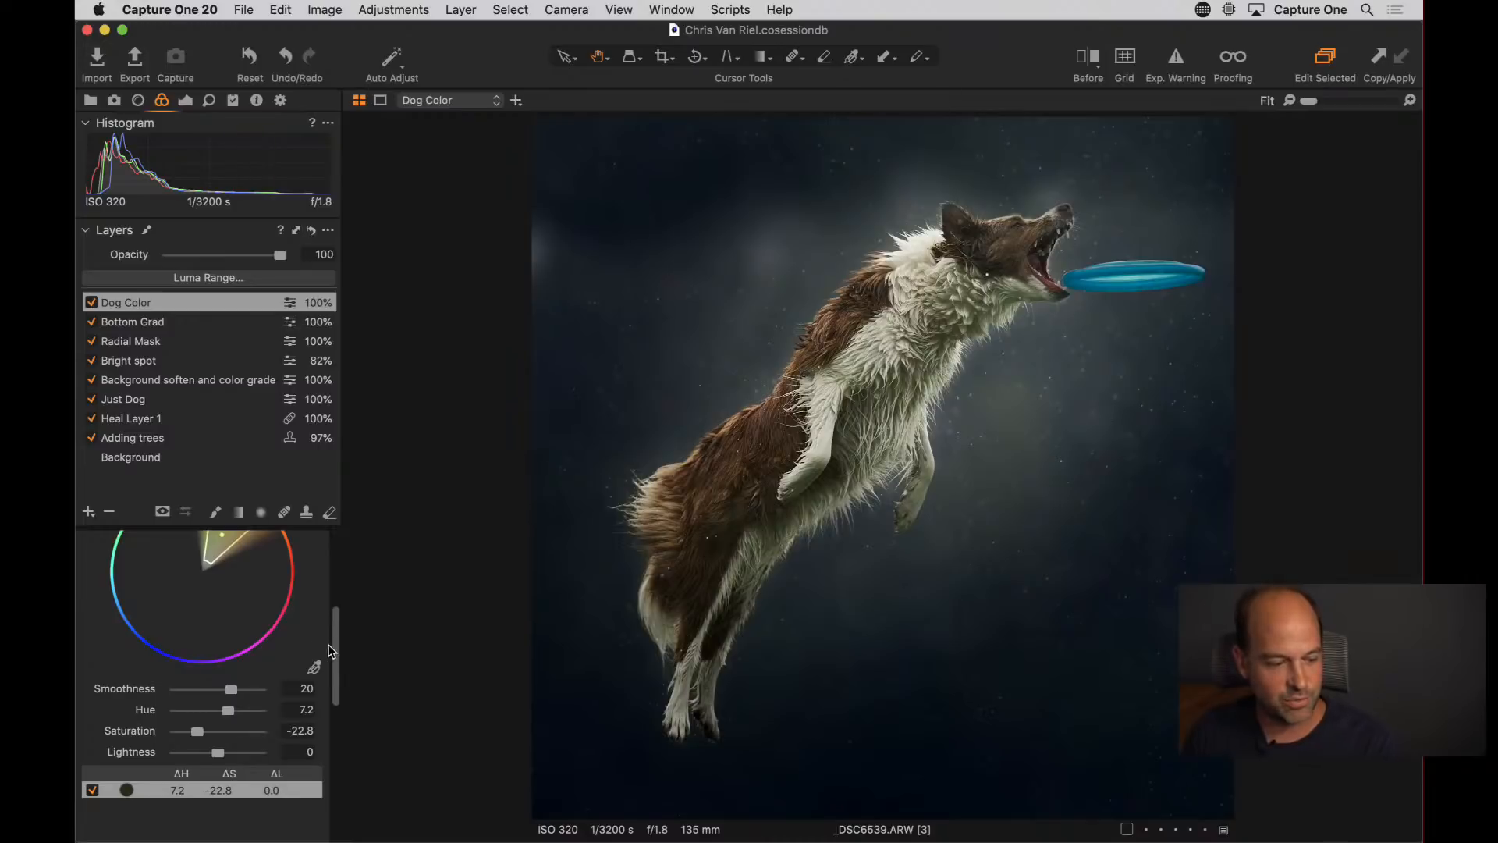
{"action": "scroll", "coordinate": [329, 650], "scroll_direction": "up", "scroll_amount": 3}
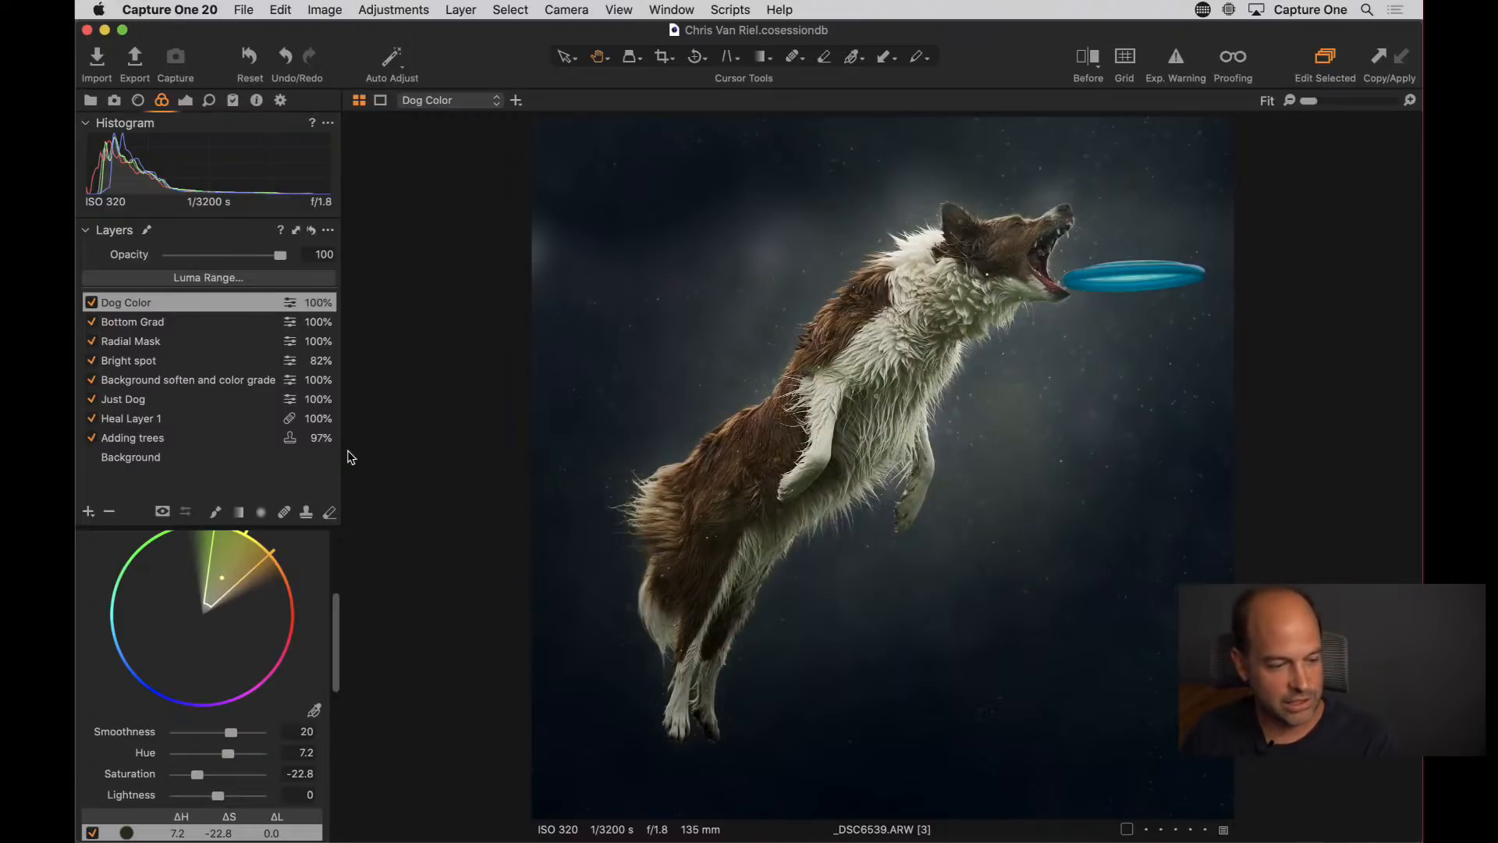
{"action": "left_click_drag", "start_coordinate": [339, 628], "coordinate": [289, 460]}
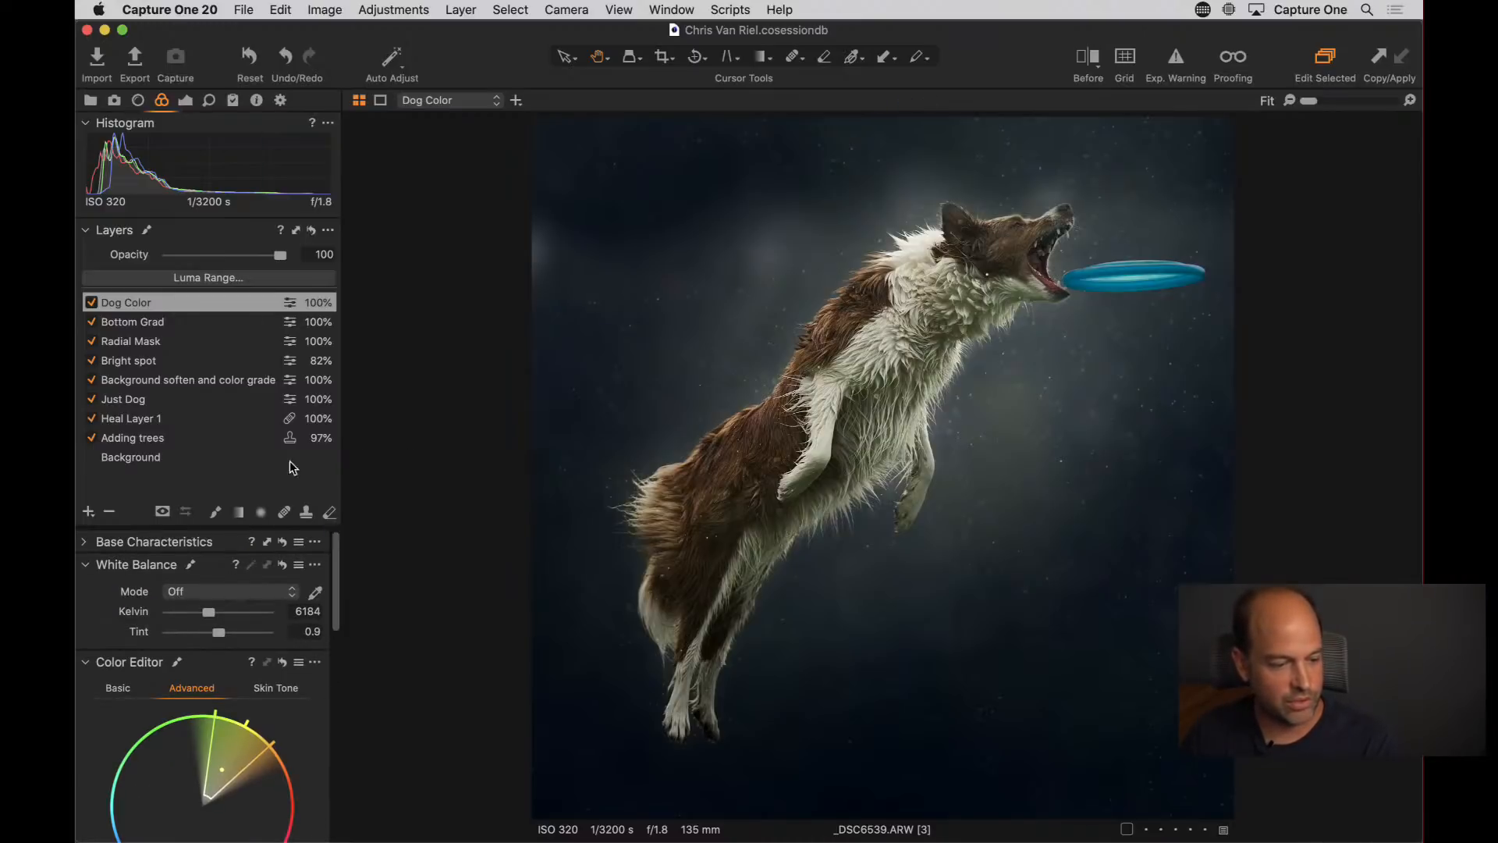
Review the layers in turn, comparing the image with Adding trees and Heal Layer 1 each switched off and on
{"action": "left_click", "coordinate": [168, 323]}
{"action": "left_click", "coordinate": [166, 341]}
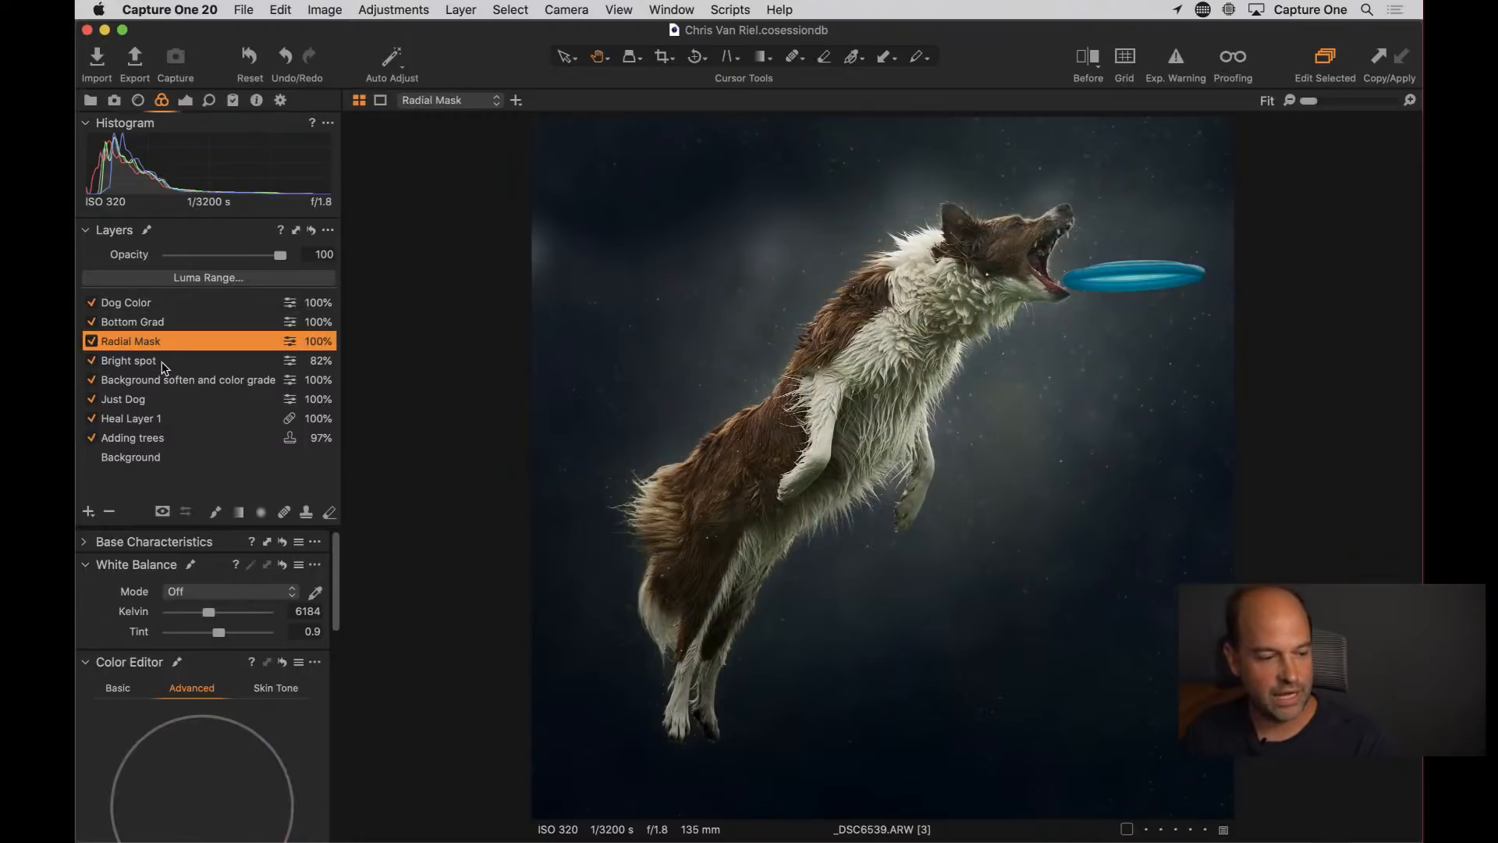
{"action": "left_click", "coordinate": [162, 360]}
{"action": "left_click", "coordinate": [164, 398]}
{"action": "left_click", "coordinate": [167, 420]}
{"action": "left_click", "coordinate": [178, 439]}
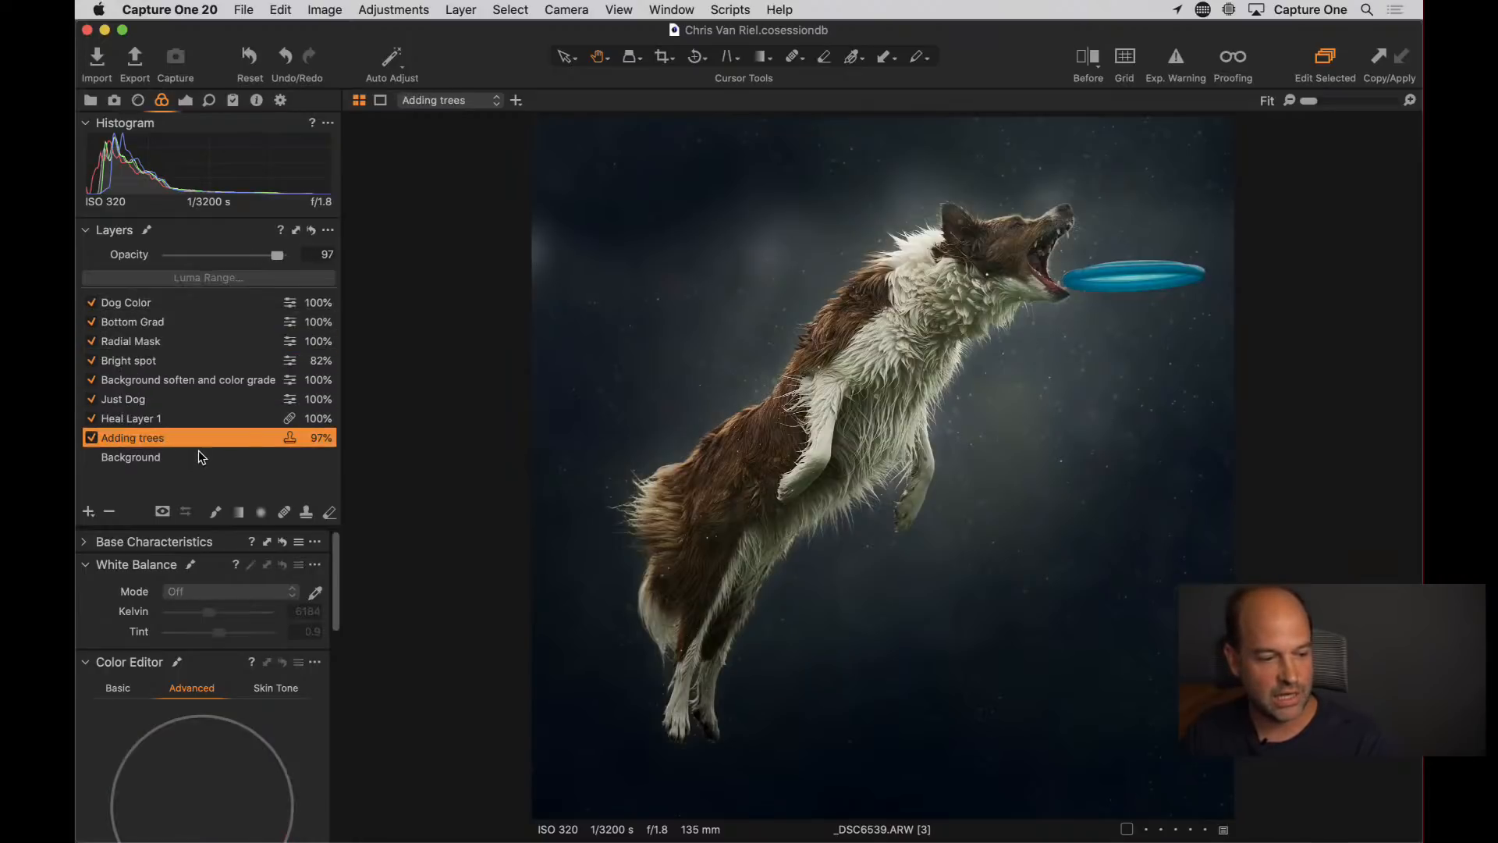
{"action": "left_click", "coordinate": [92, 440]}
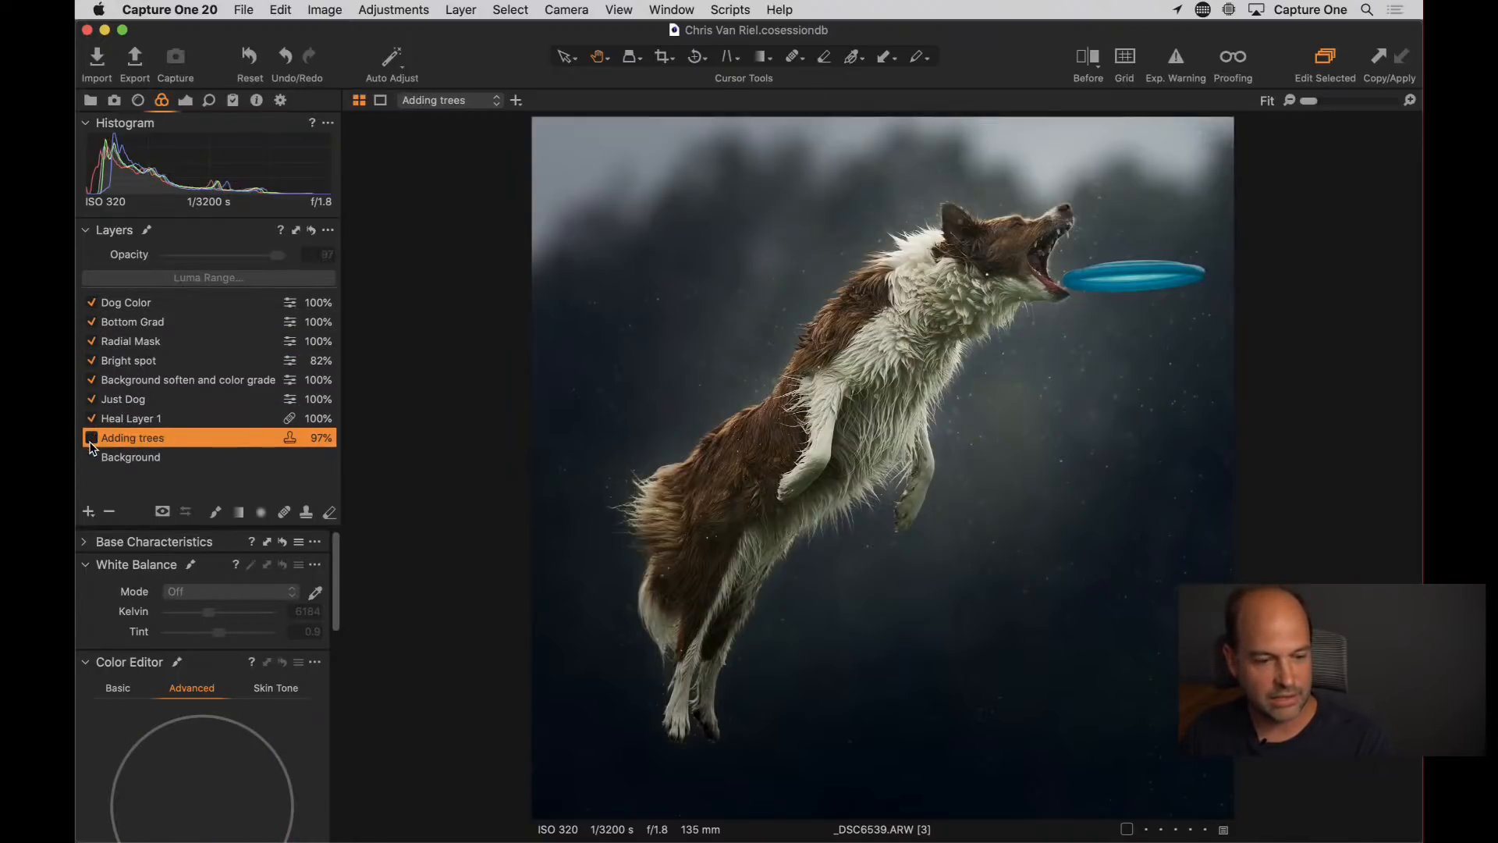
{"action": "left_click", "coordinate": [91, 439]}
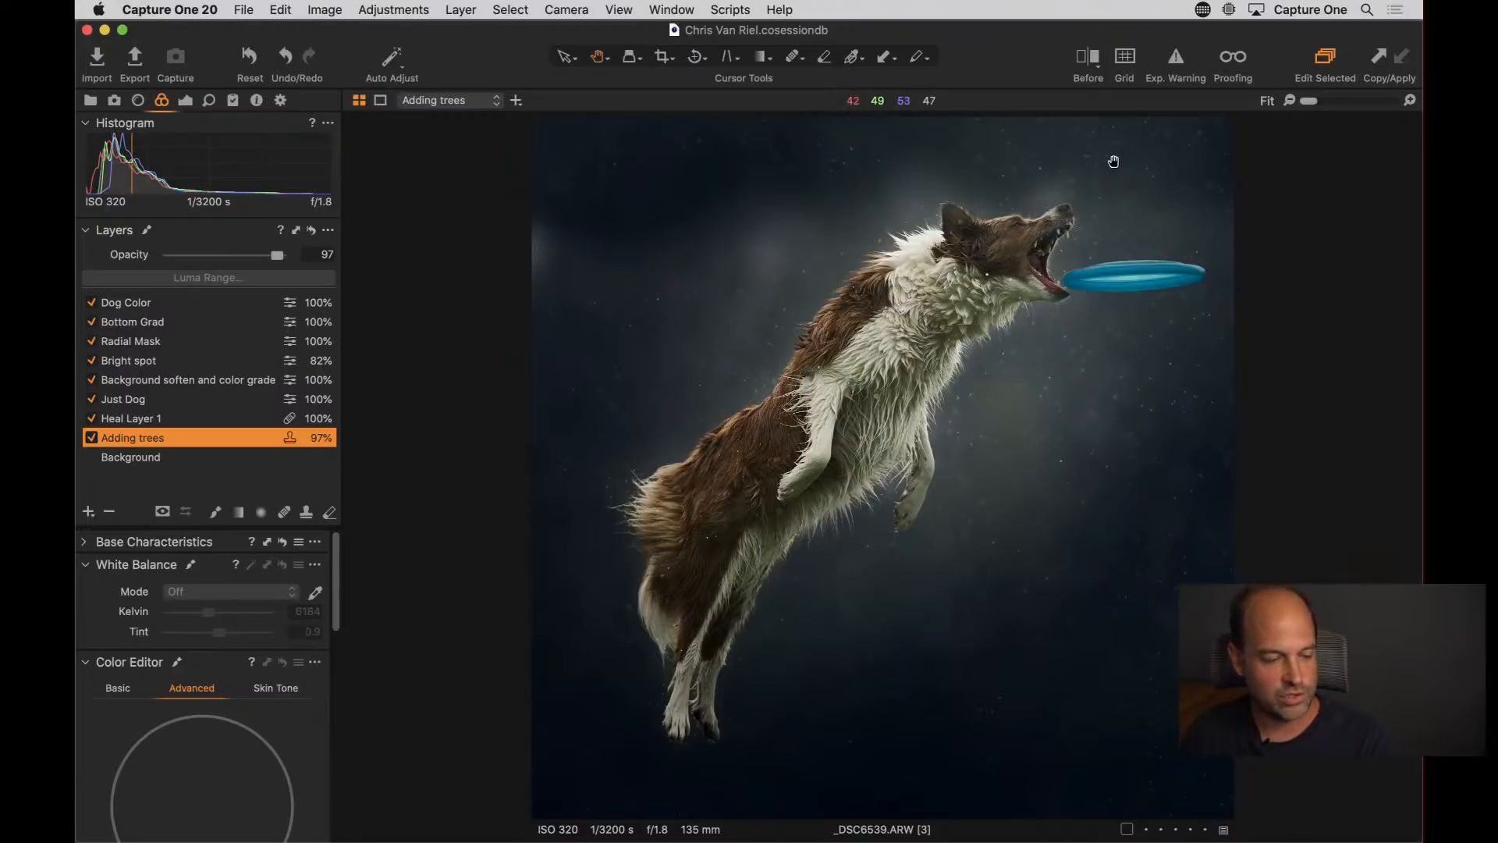
{"action": "left_click", "coordinate": [125, 419]}
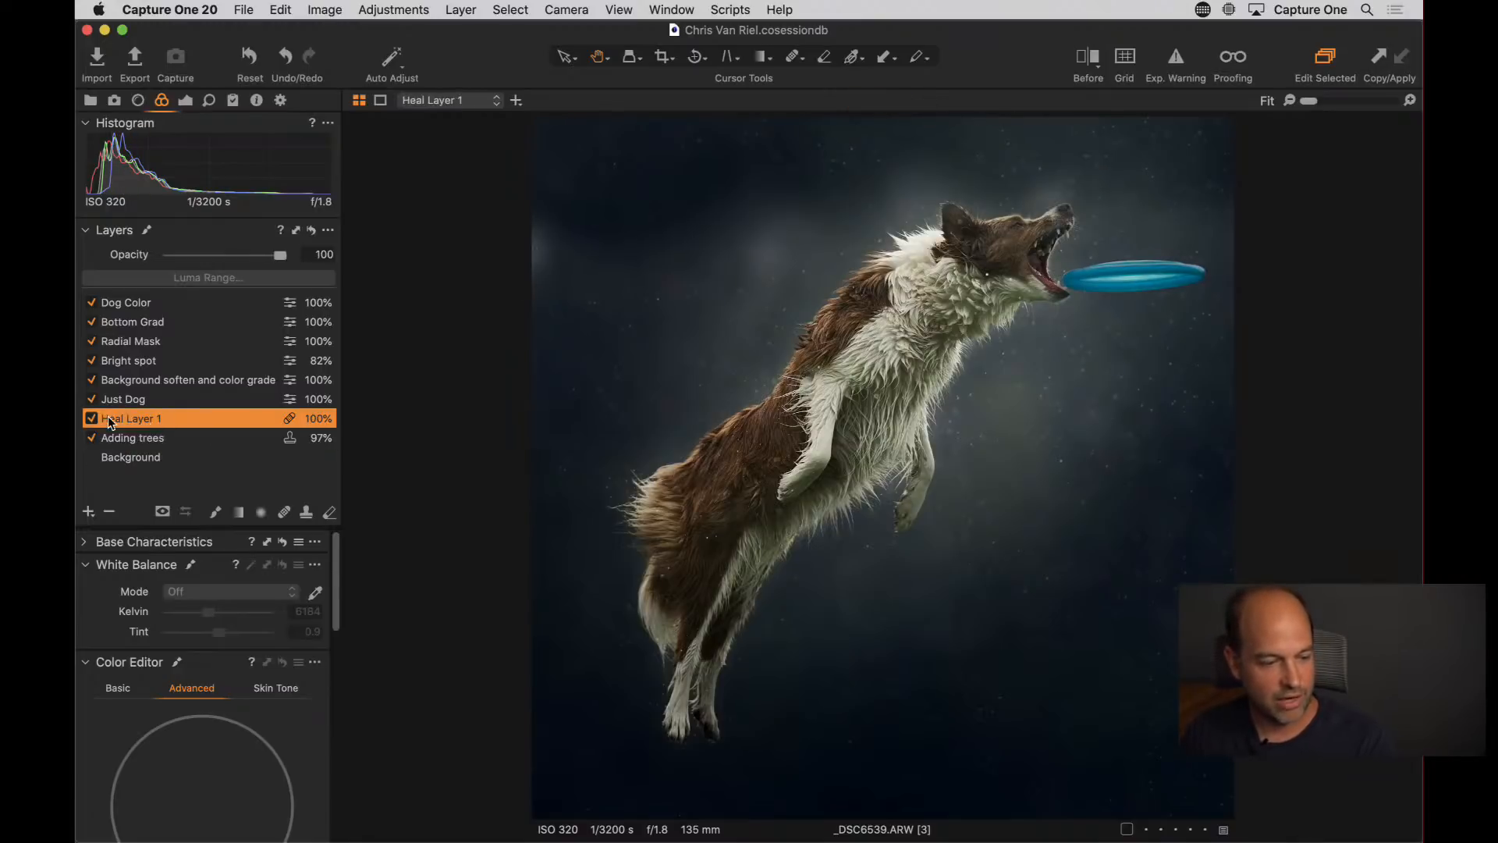
{"action": "left_click", "coordinate": [91, 419]}
{"action": "left_click", "coordinate": [91, 419]}
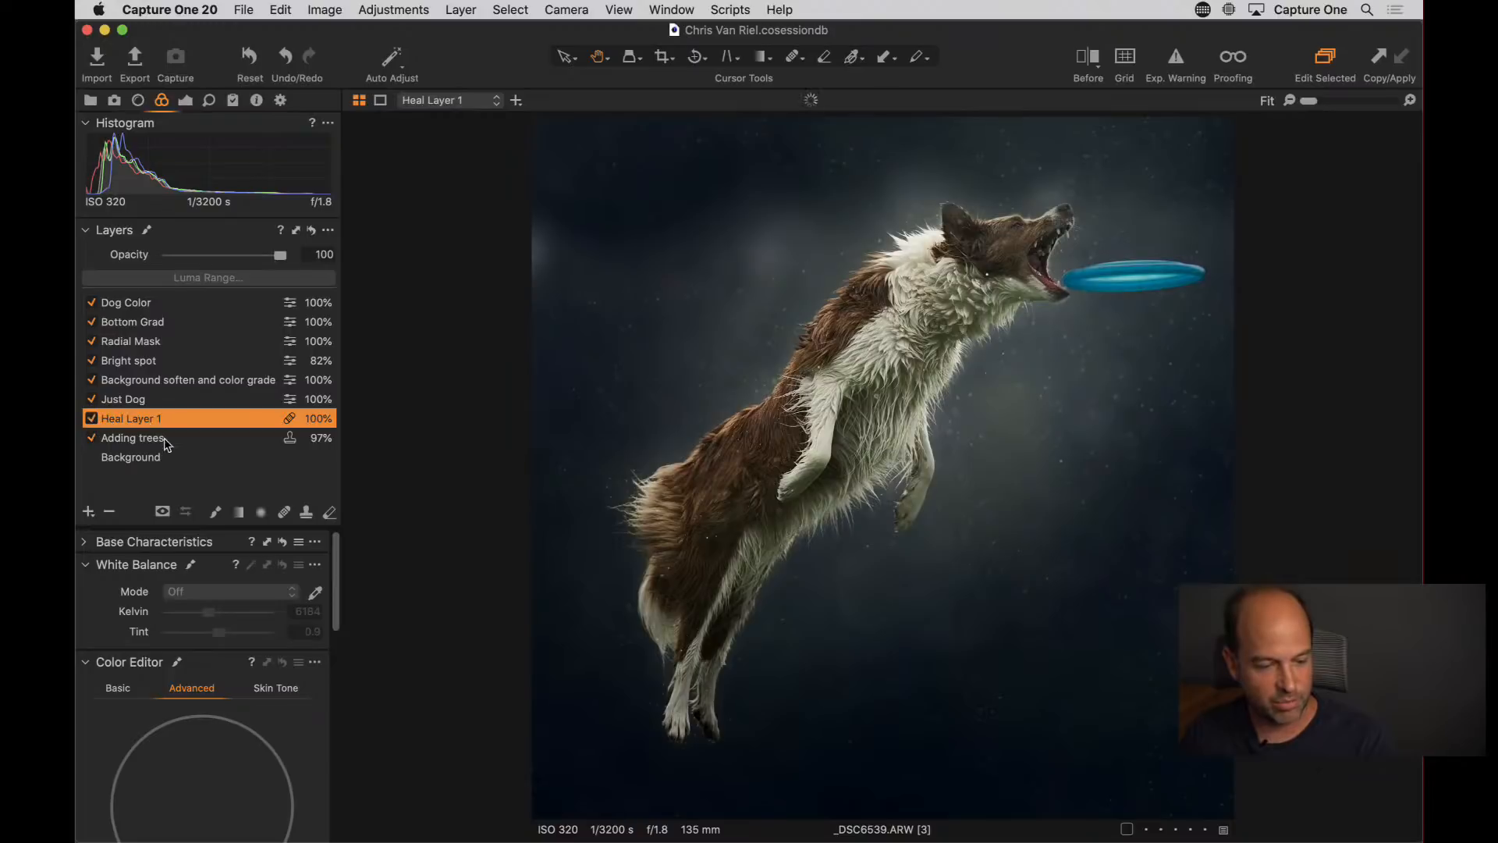
Set the Adding trees layer's Opacity to 100 and rename the Just Dog layer as Just Dog Clarity
{"action": "left_click", "coordinate": [167, 438]}
{"action": "left_click_drag", "start_coordinate": [277, 255], "coordinate": [283, 255]}
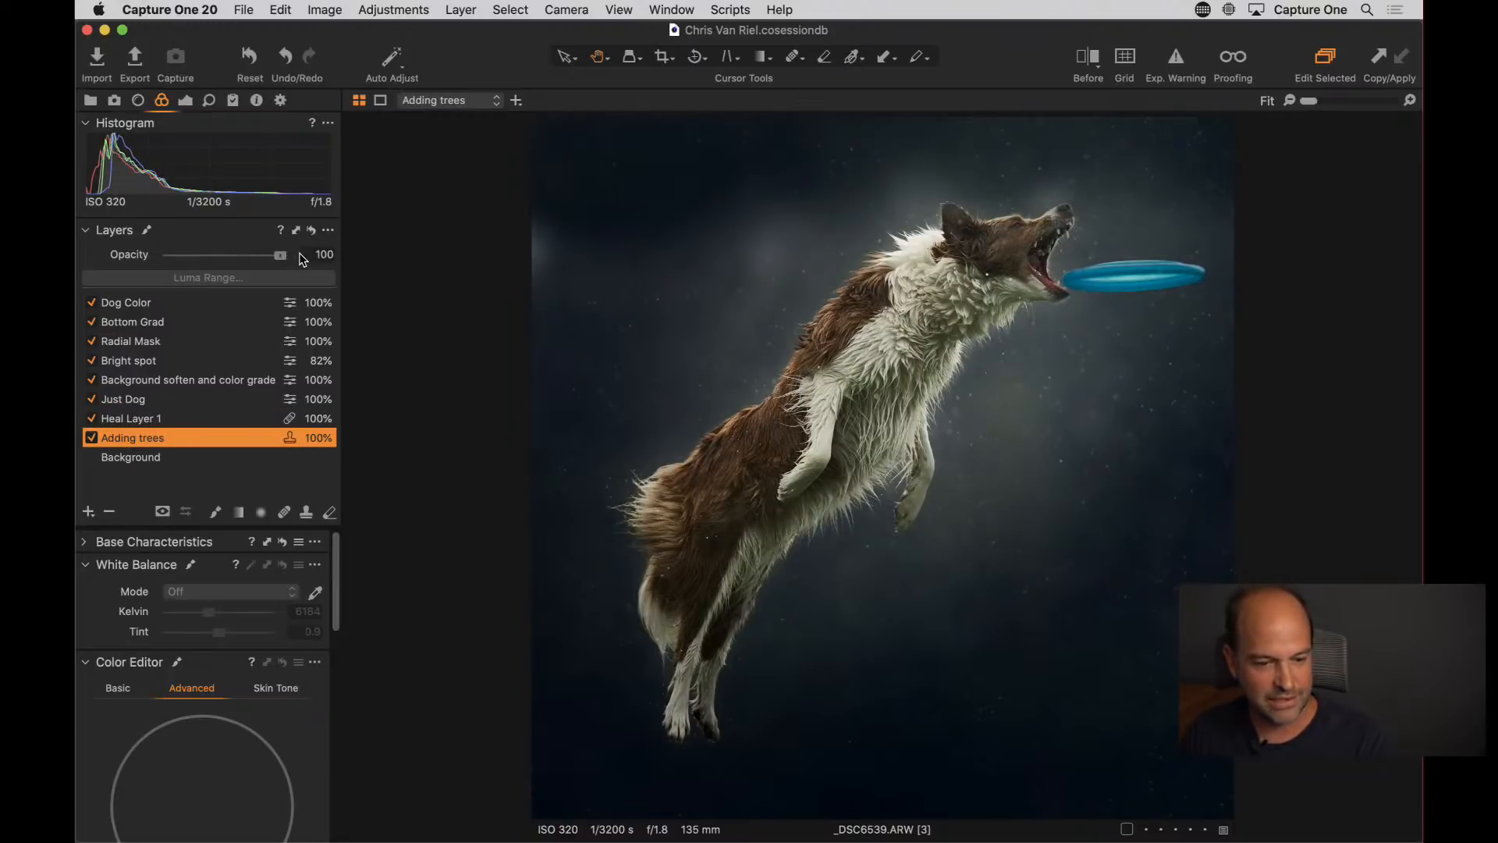
{"action": "left_click", "coordinate": [168, 399]}
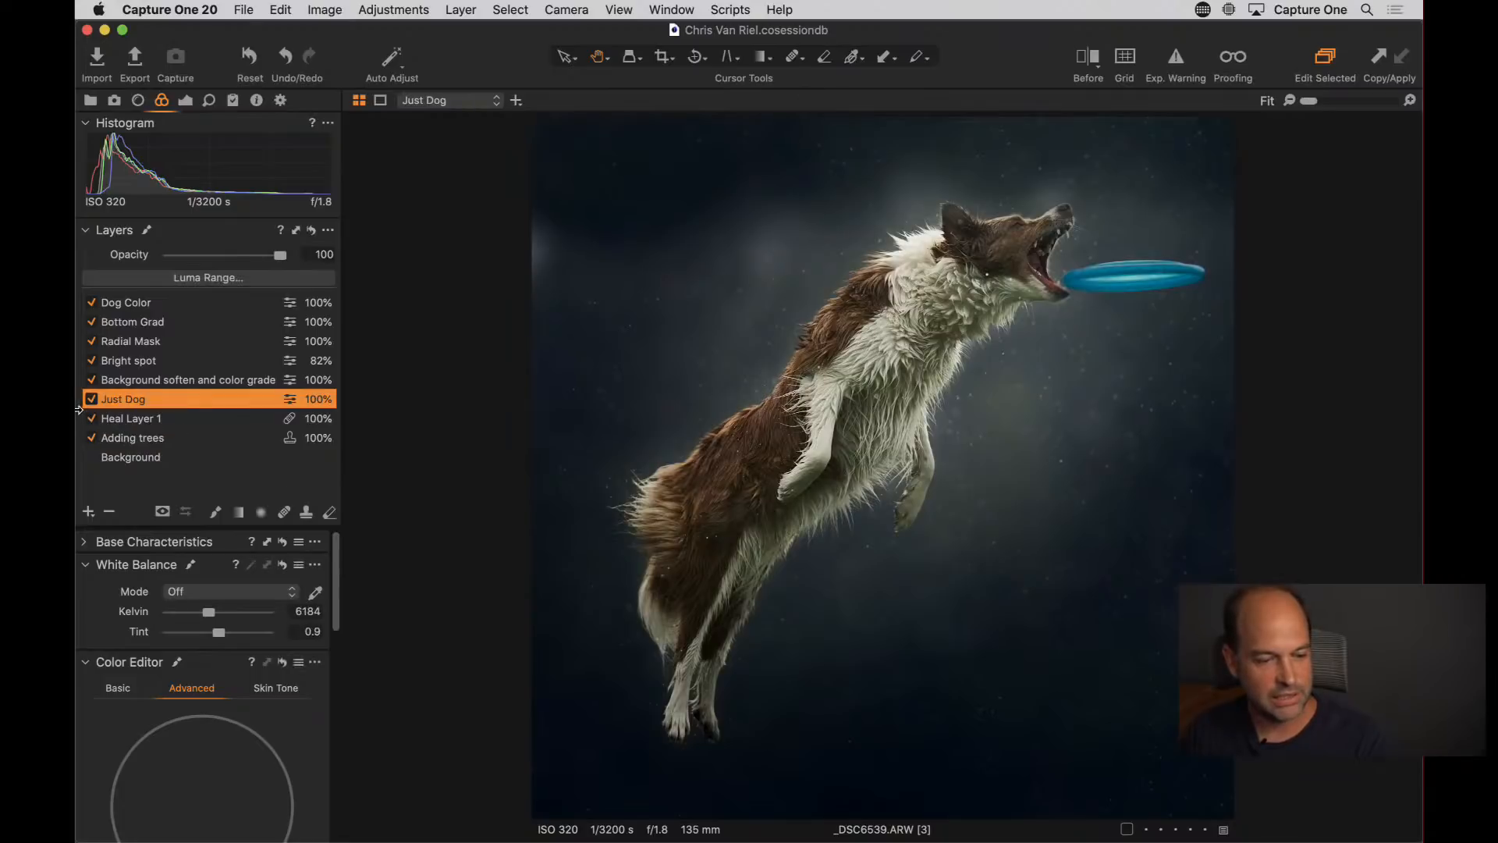
{"action": "double_click", "coordinate": [156, 400]}
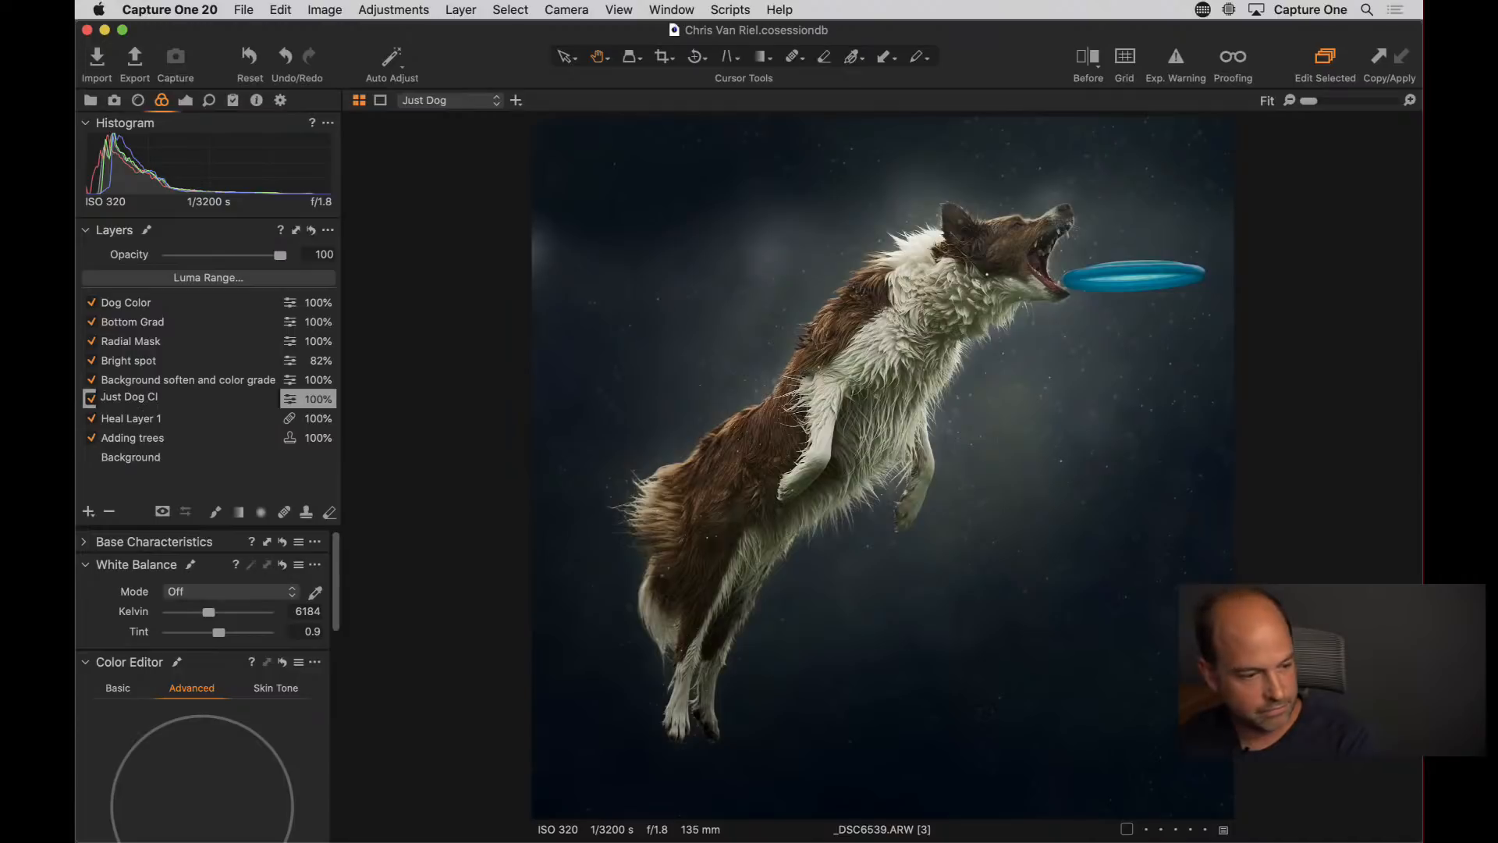
{"action": "type", "text": "Clarity"}
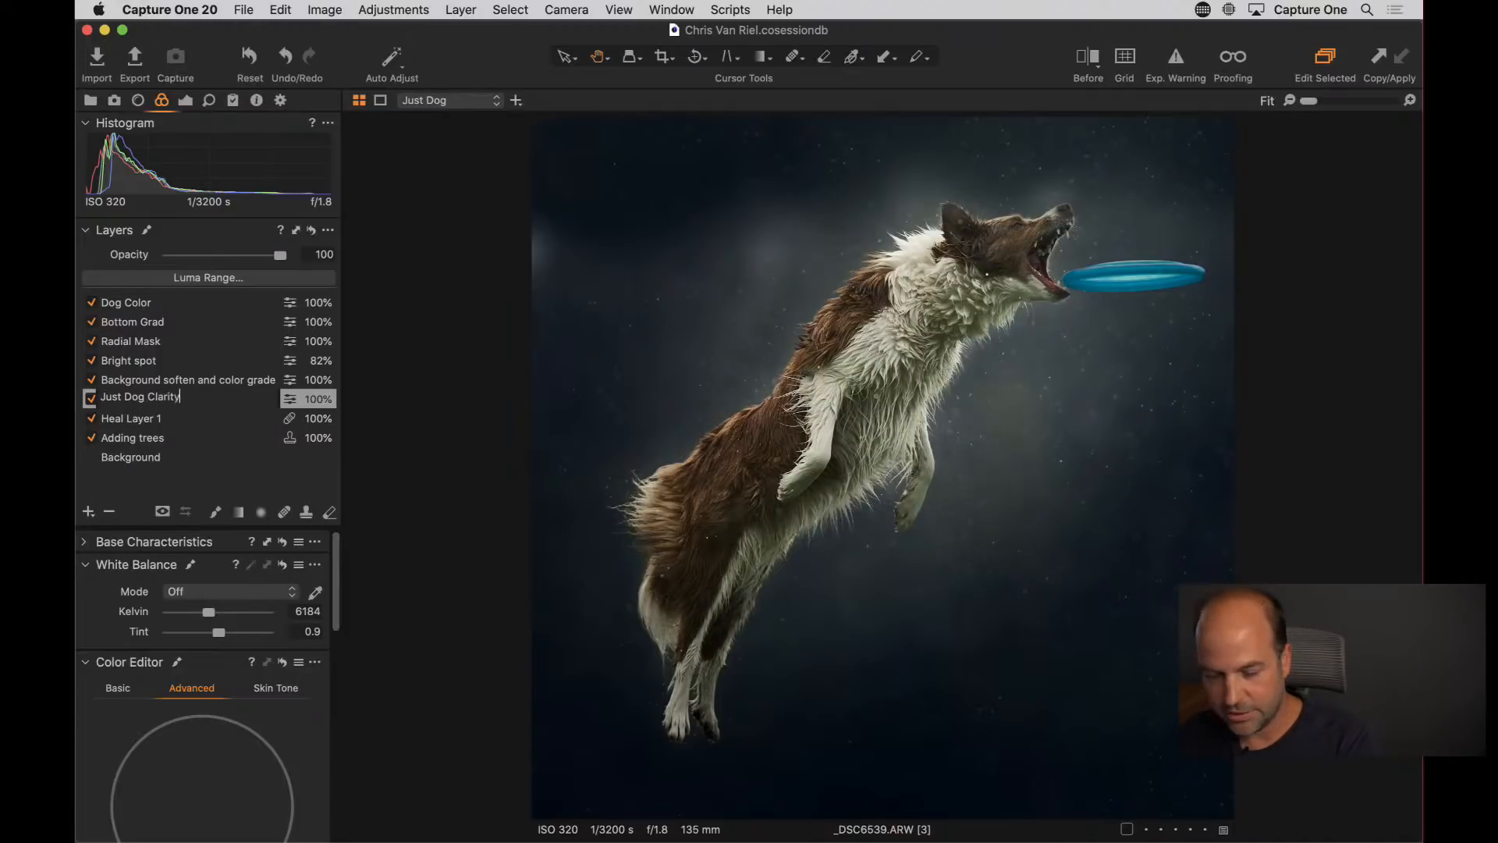
{"action": "key", "text": "Return"}
Compare the dog's fur at 200% around the head and chest with the Just Dog Clarity layer switched off and on
{"action": "left_click", "coordinate": [952, 343]}
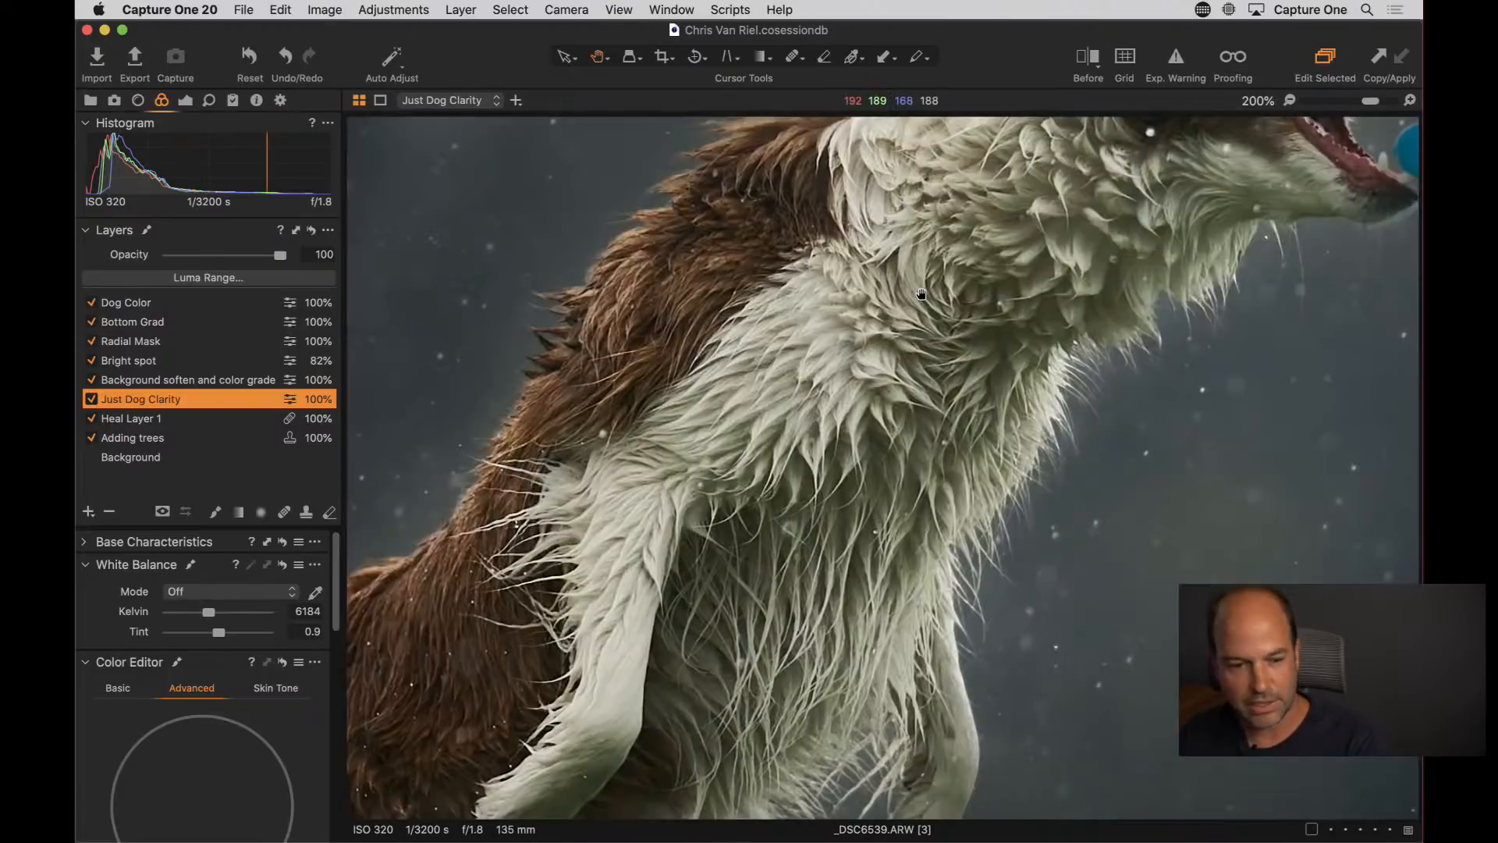
{"action": "left_click", "coordinate": [883, 439]}
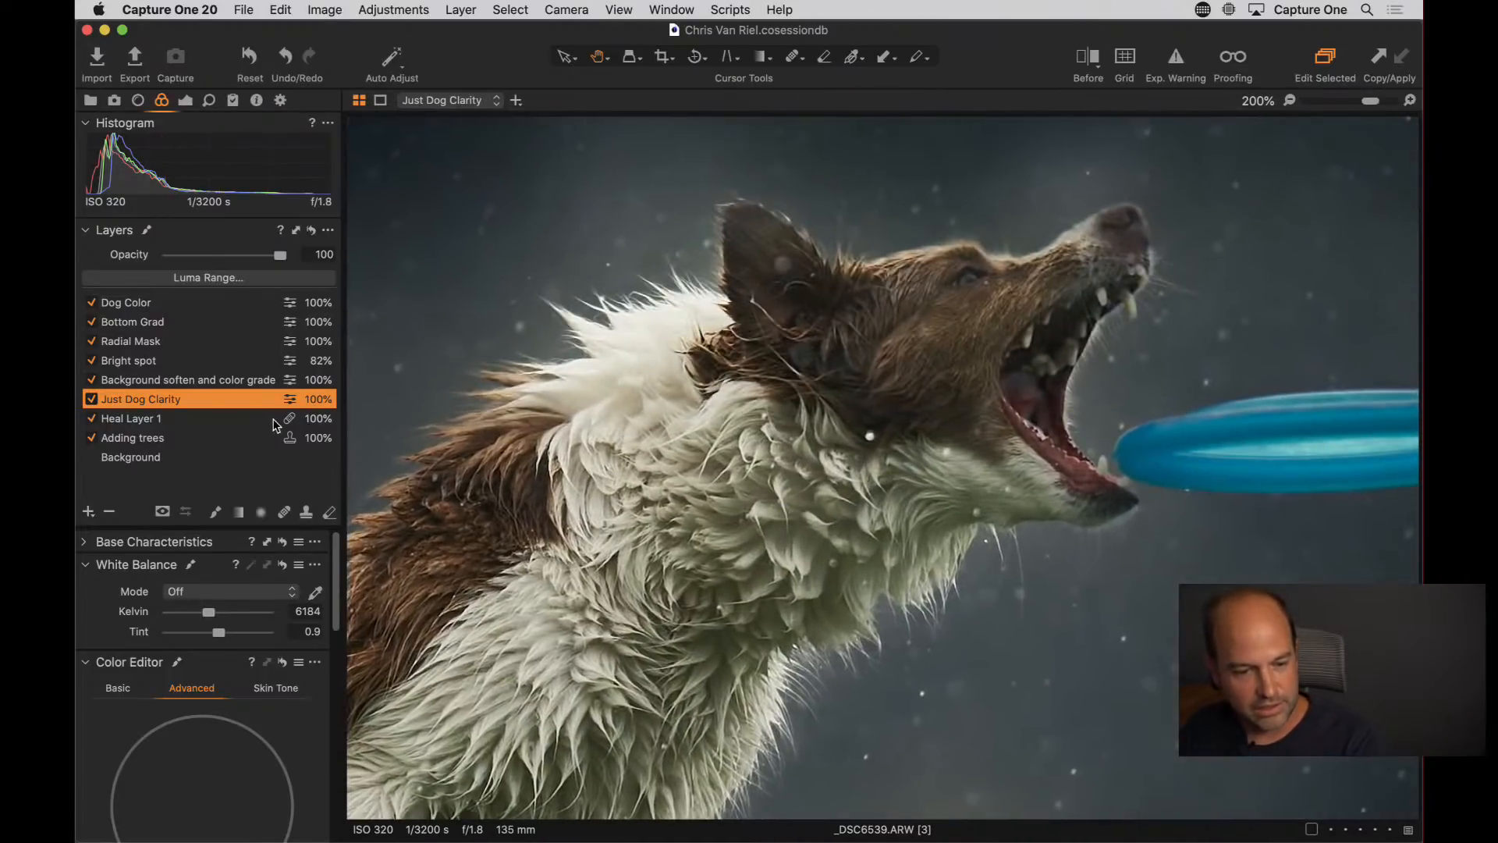
{"action": "left_click", "coordinate": [91, 399]}
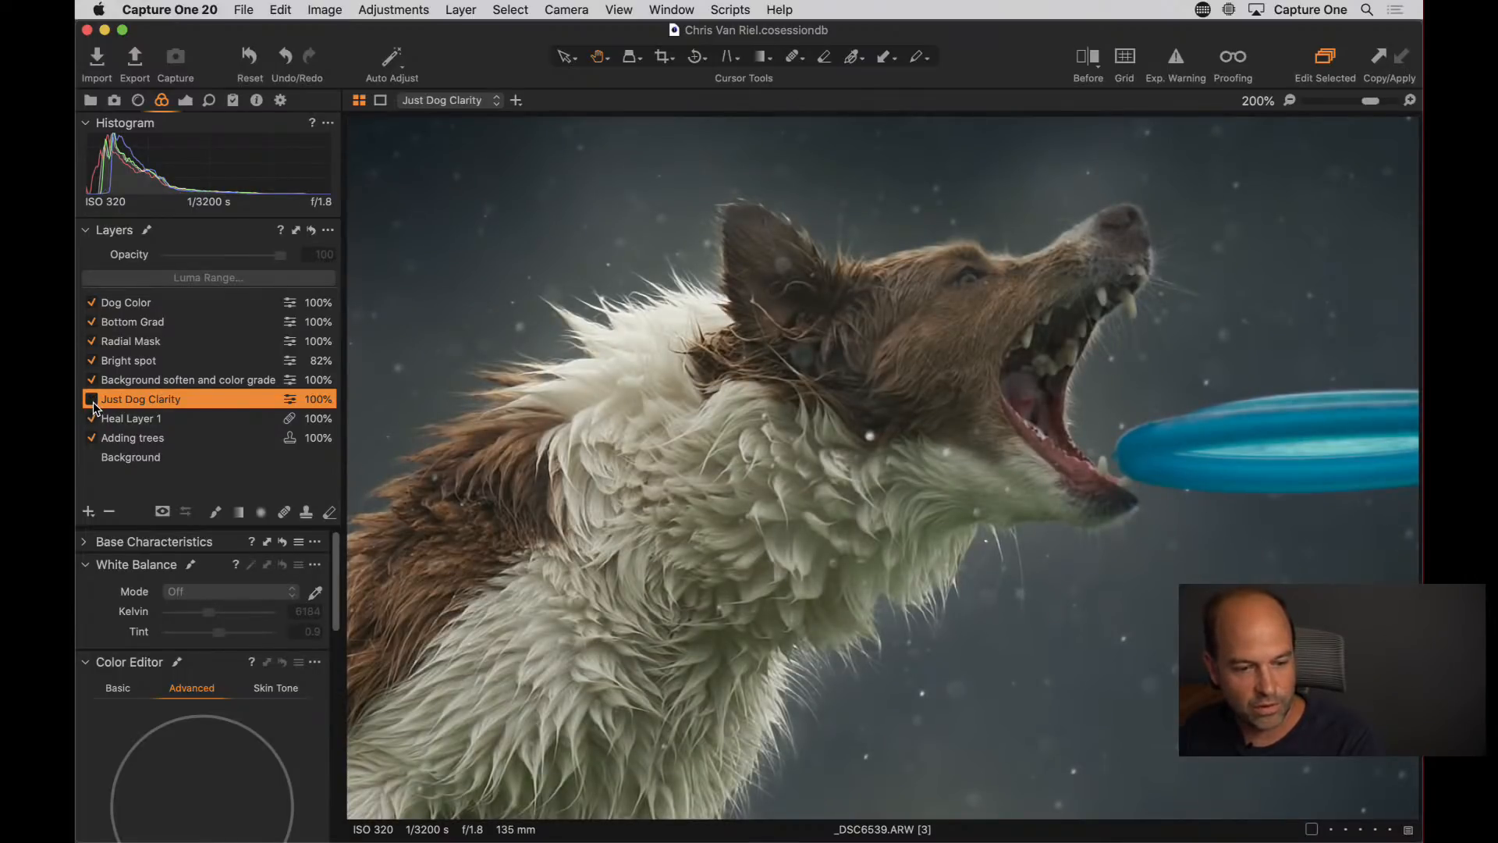
{"action": "left_click", "coordinate": [92, 399]}
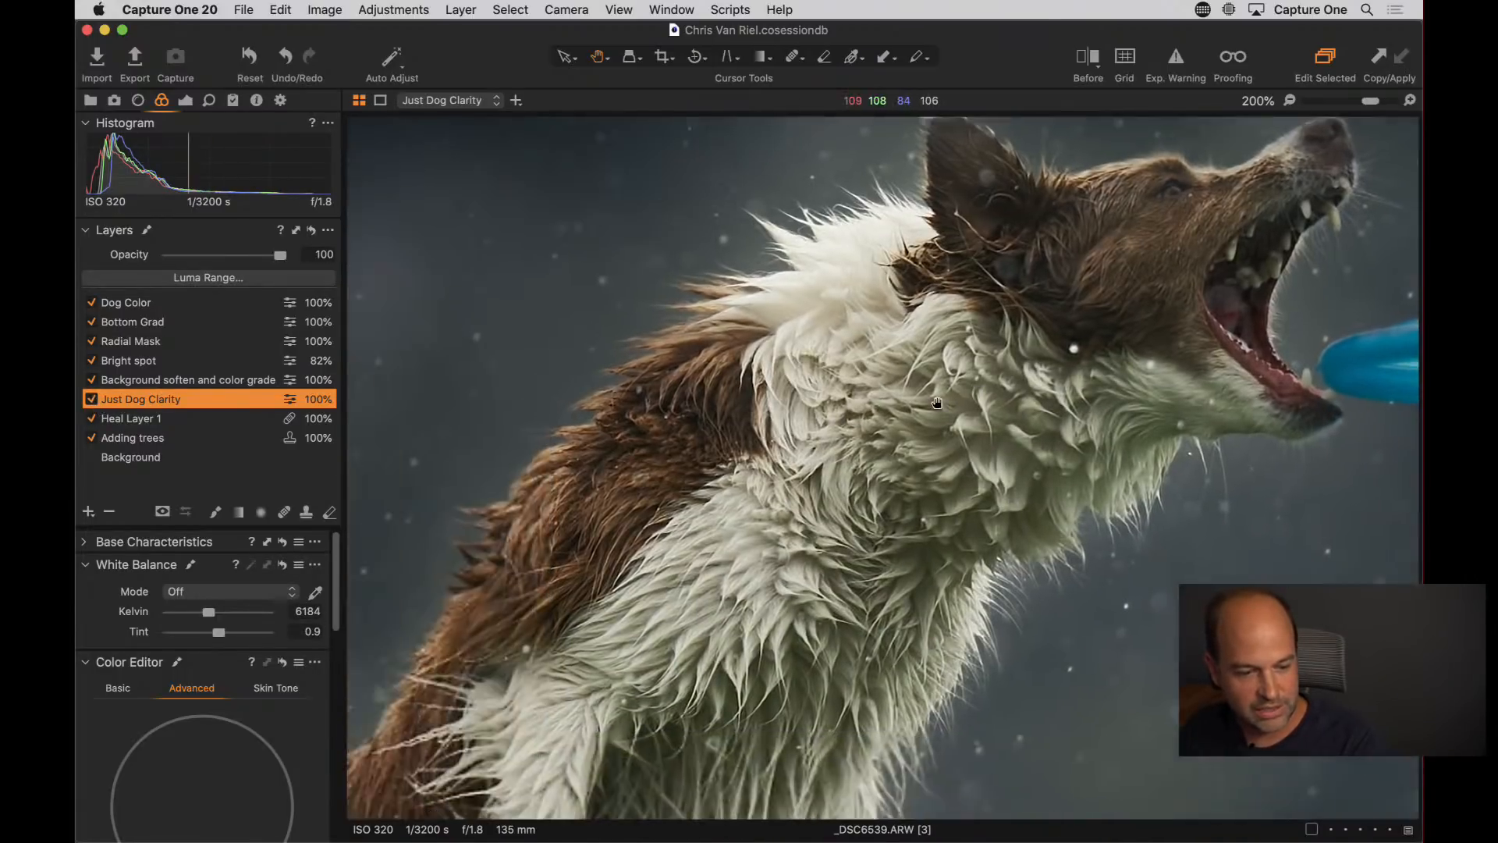
{"action": "left_click_drag", "start_coordinate": [697, 503], "coordinate": [651, 541]}
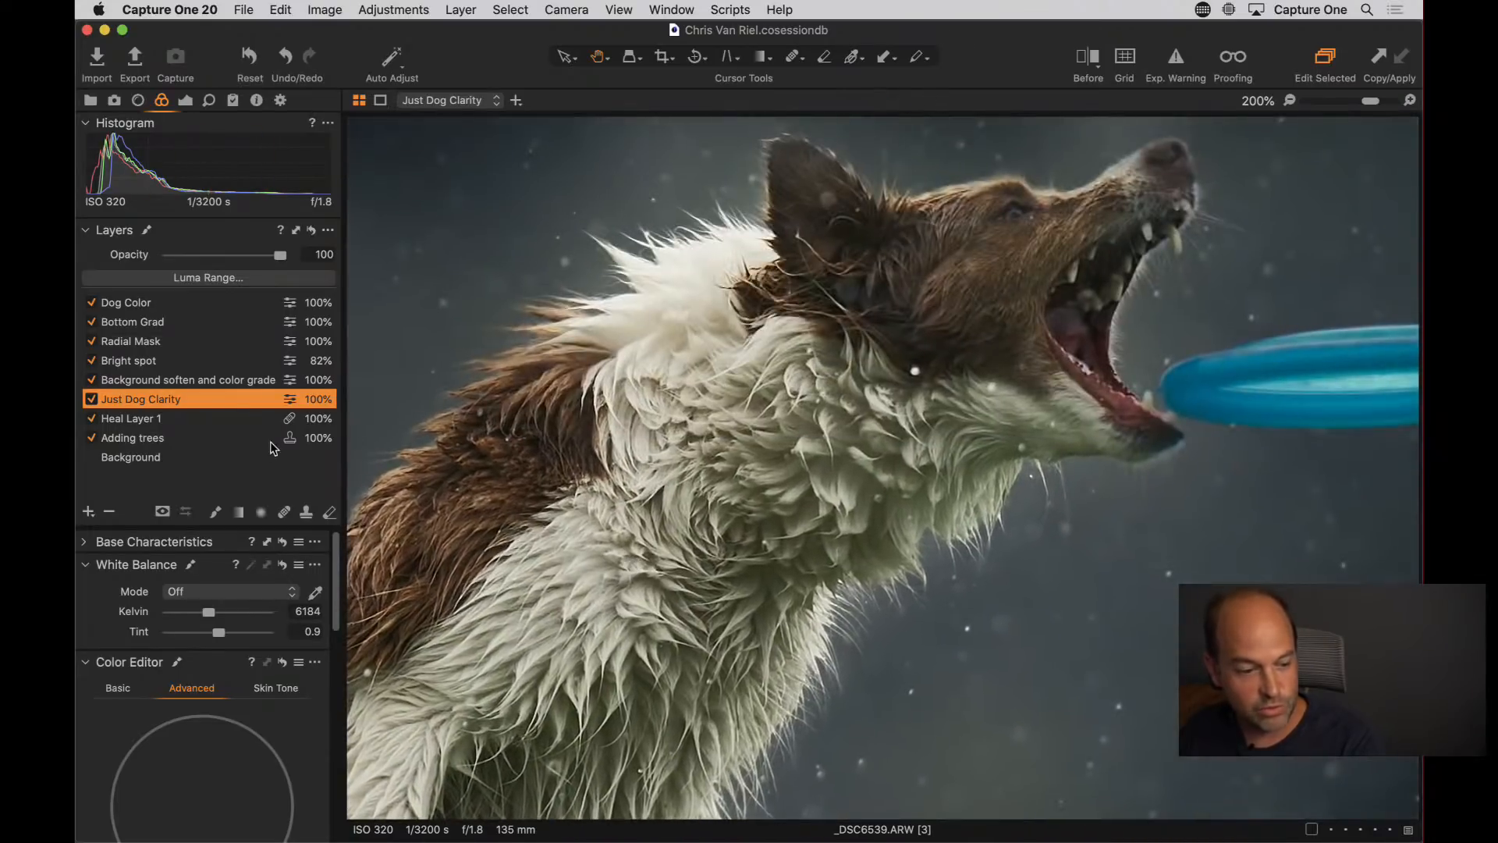
{"action": "left_click", "coordinate": [90, 400]}
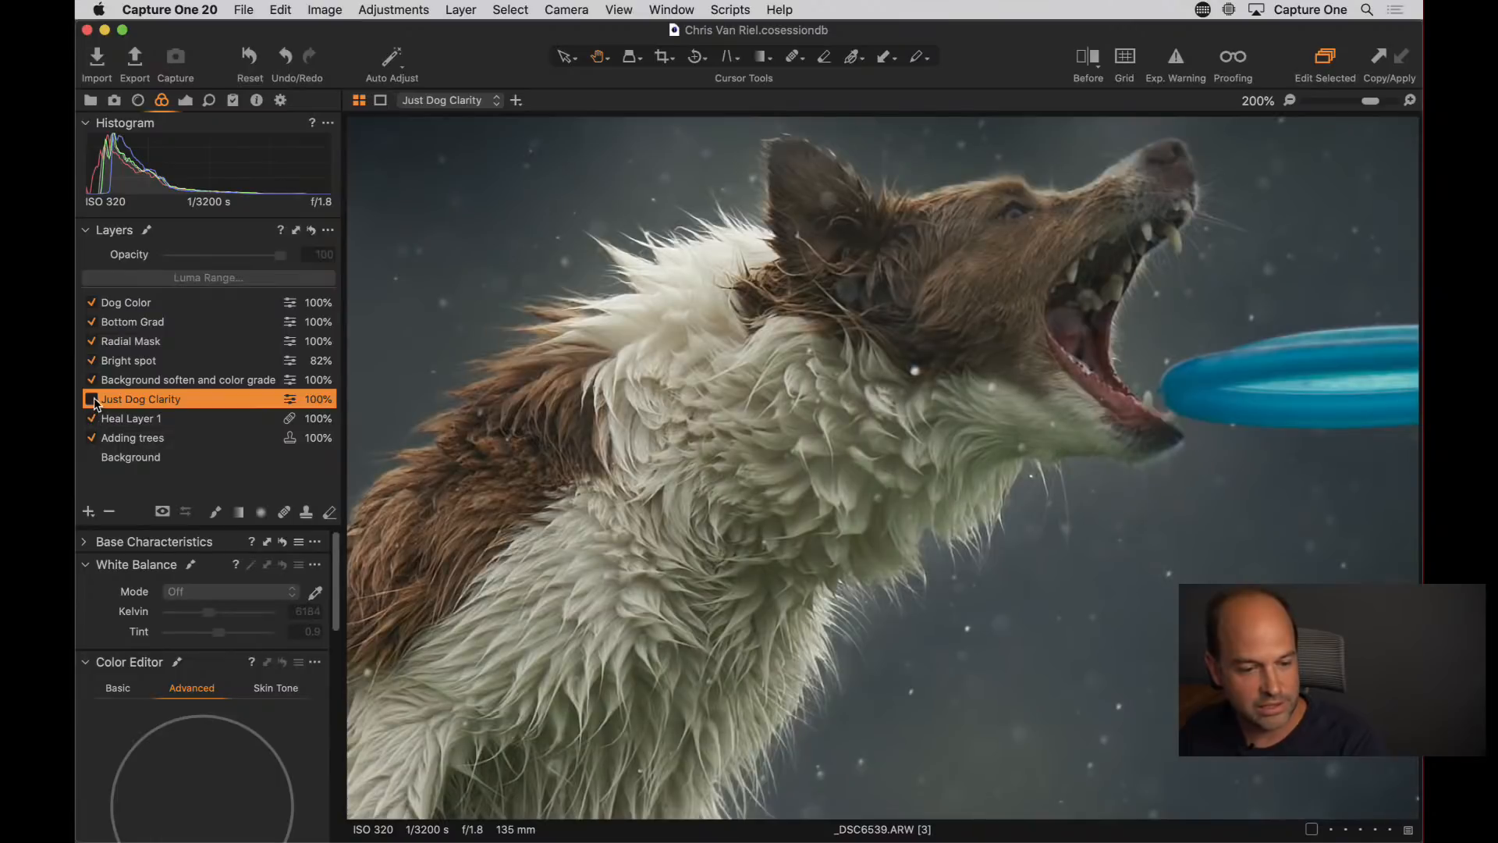
{"action": "left_click", "coordinate": [92, 399]}
Compare the full image with the Background soften and color grade layer and the Bright spot layer each switched off and on
{"action": "left_click", "coordinate": [180, 379]}
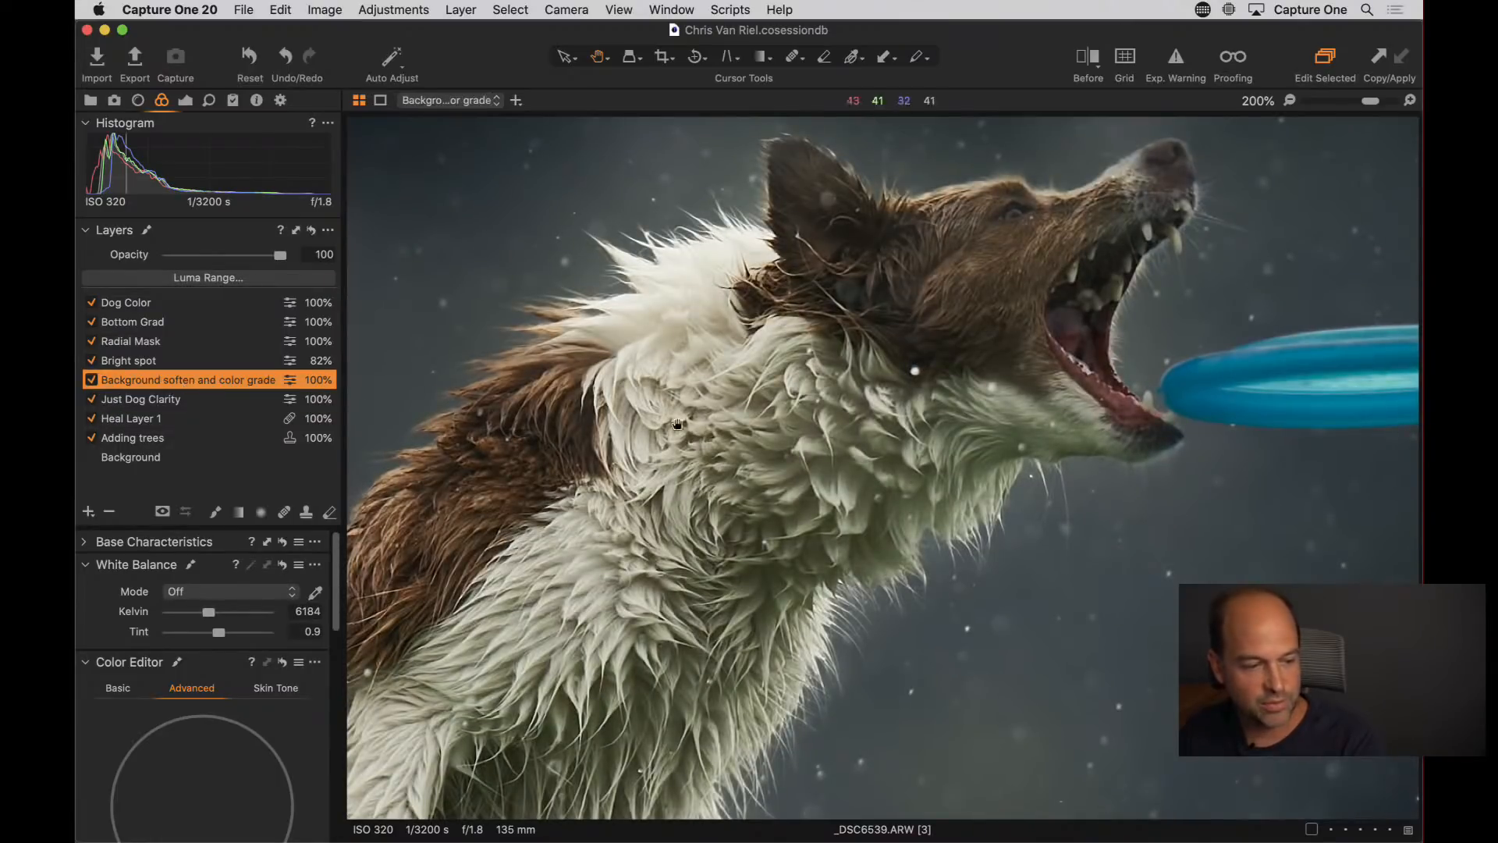
{"action": "double_click", "coordinate": [667, 429]}
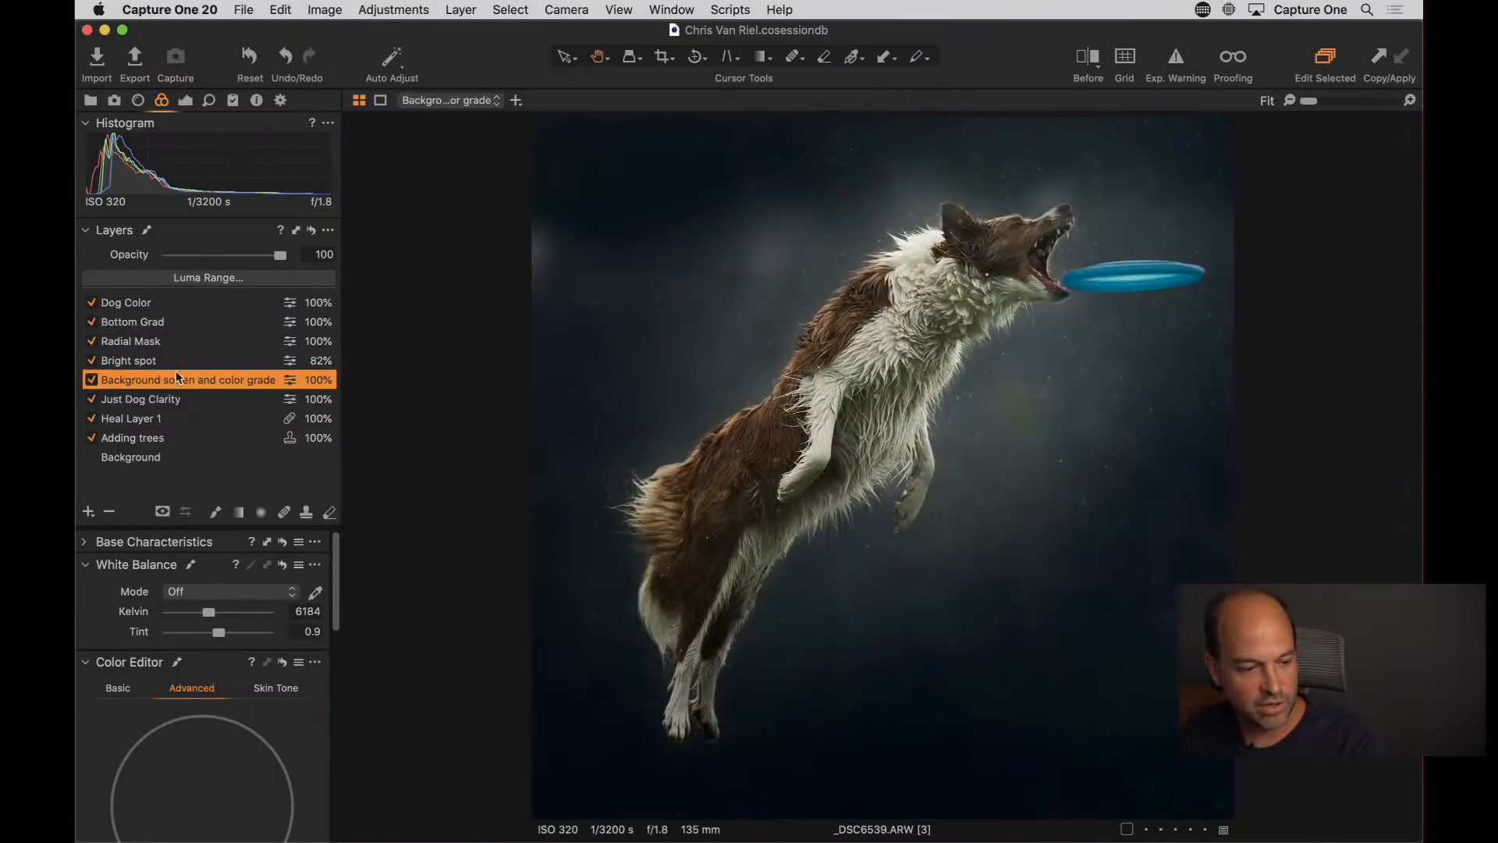
{"action": "left_click", "coordinate": [91, 380]}
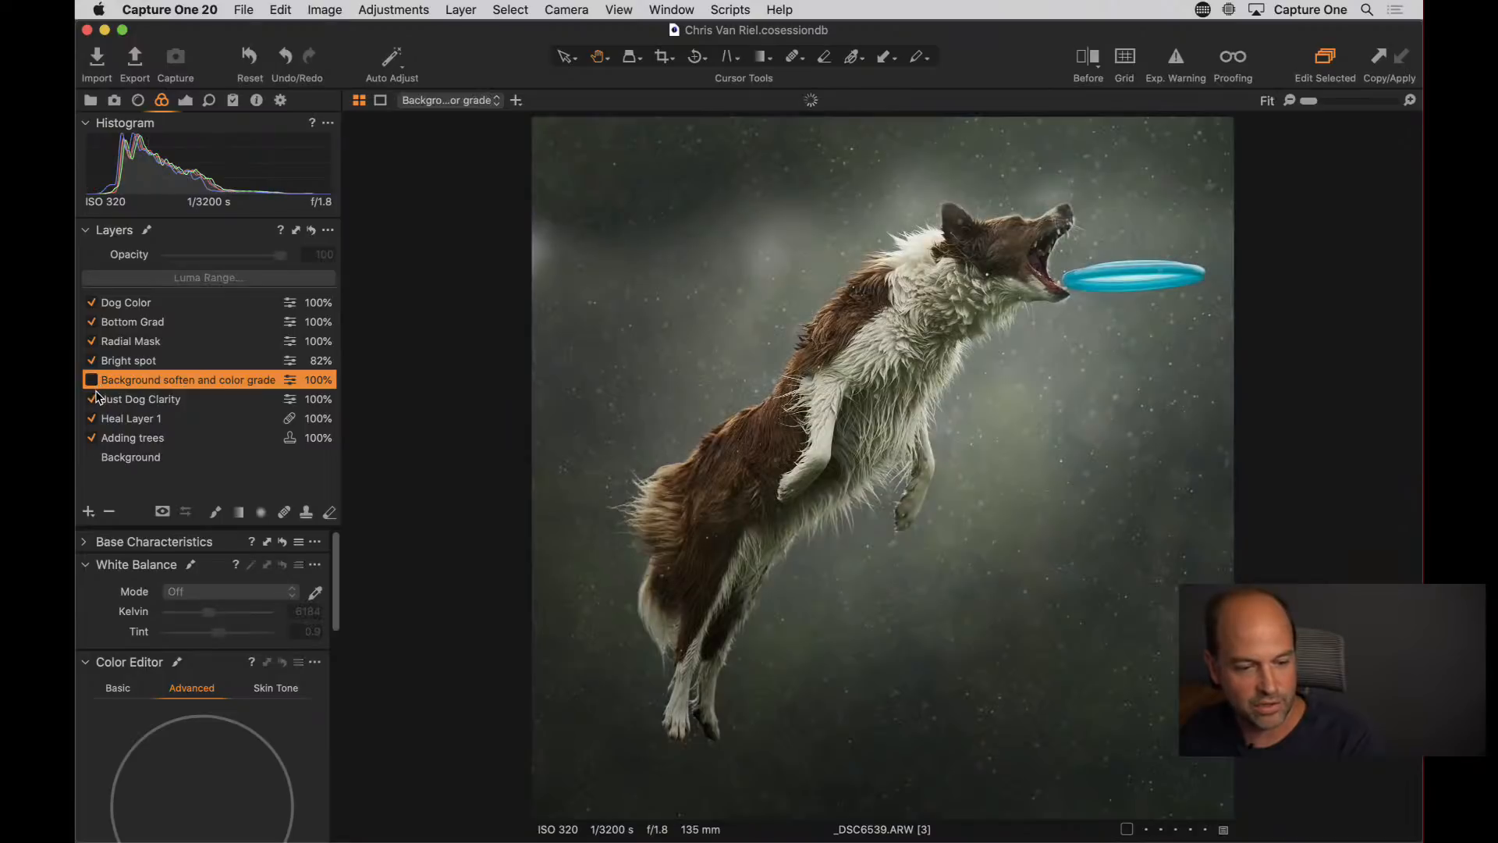
{"action": "left_click", "coordinate": [91, 380]}
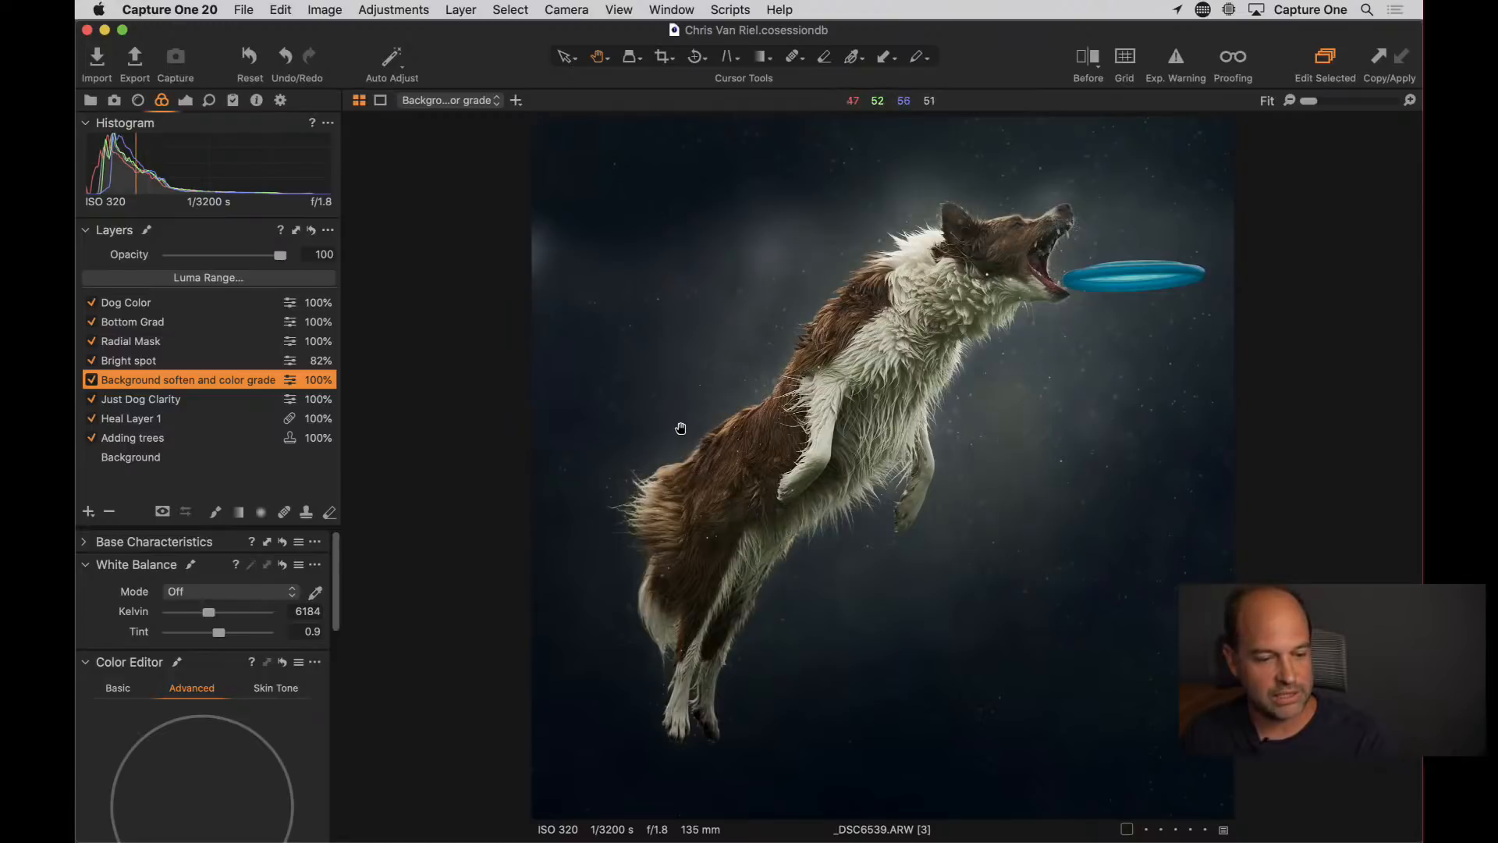
{"action": "left_click", "coordinate": [157, 359]}
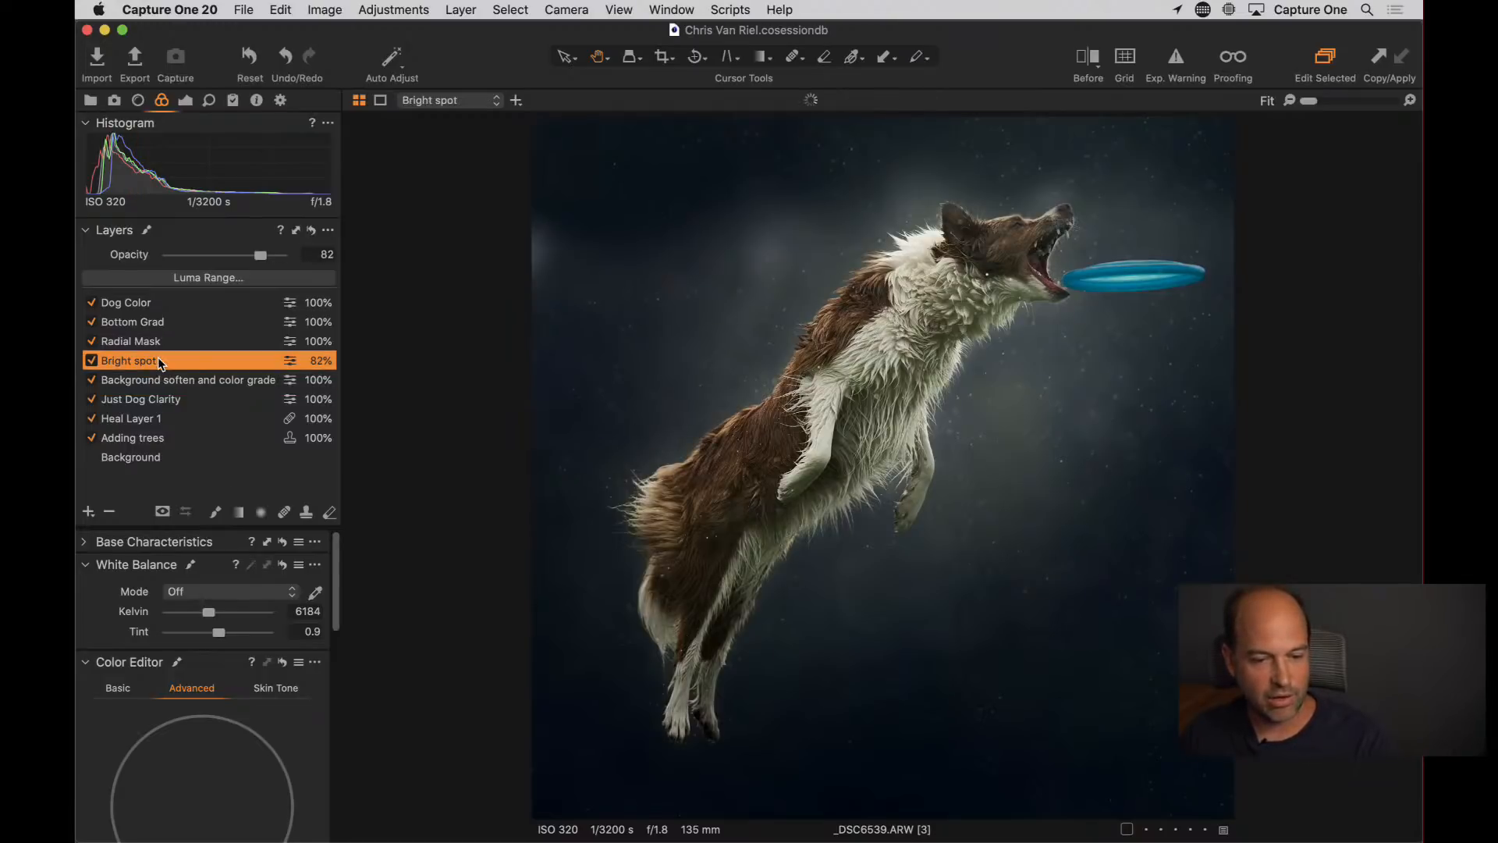
{"action": "left_click", "coordinate": [91, 362]}
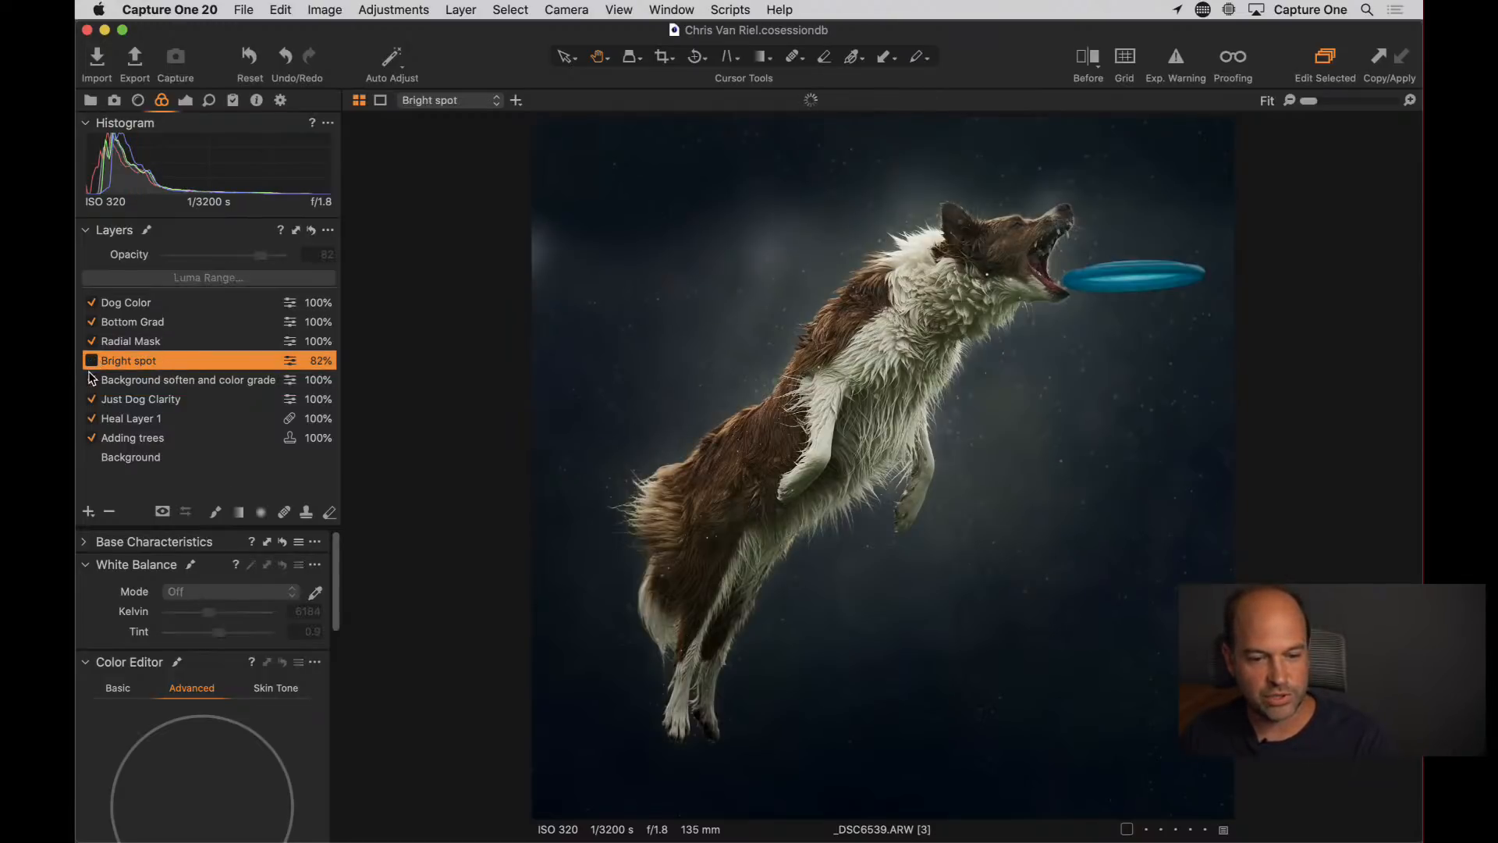
{"action": "left_click", "coordinate": [91, 361]}
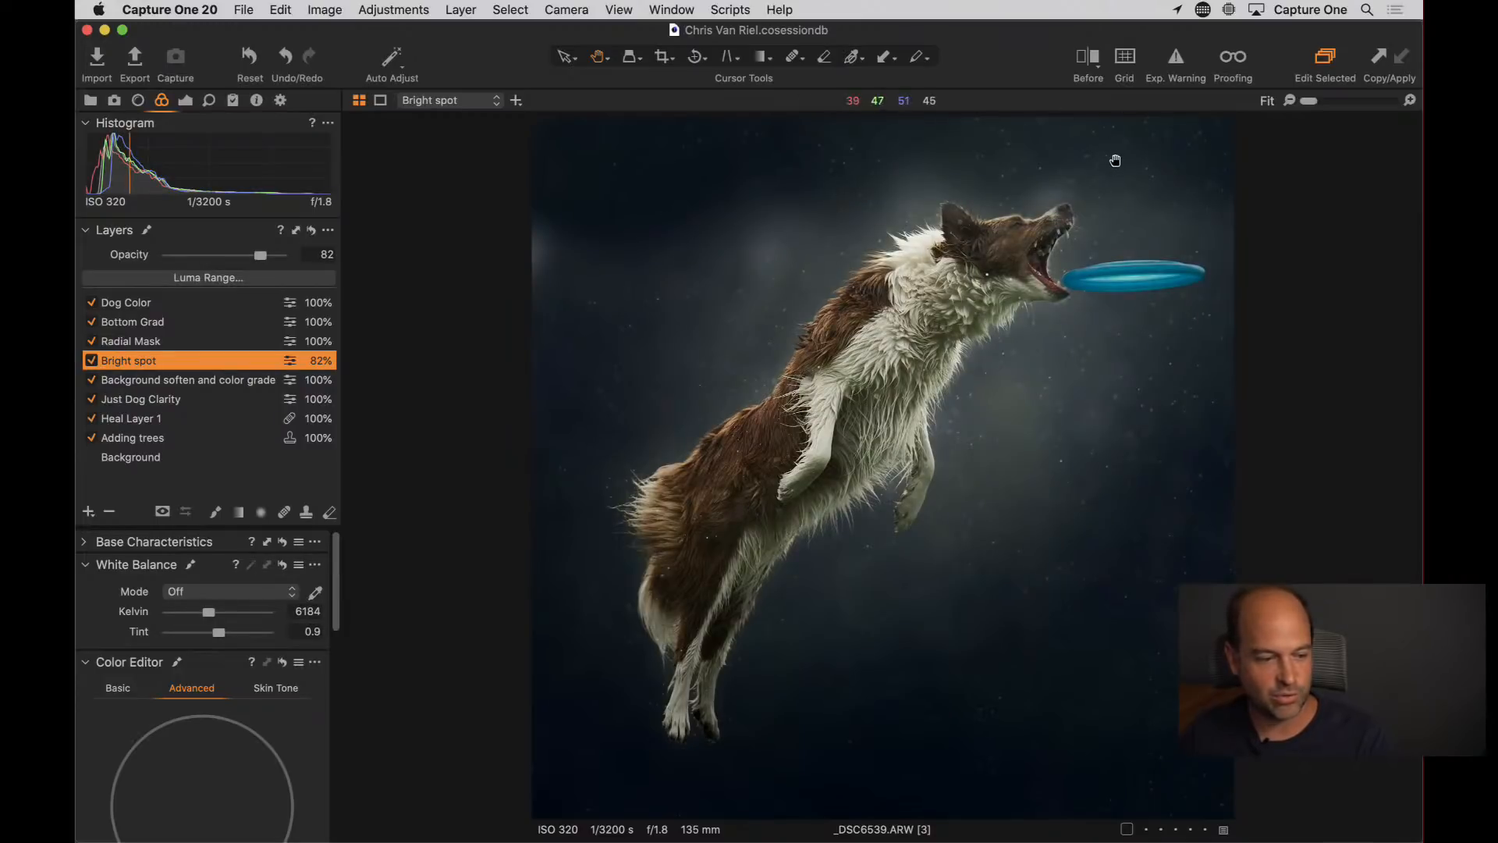
Set the Bright spot layer's Opacity to 100 and brush its mask over the background above the dog's head and below the frisbee
{"action": "left_click_drag", "start_coordinate": [267, 261], "coordinate": [330, 257]}
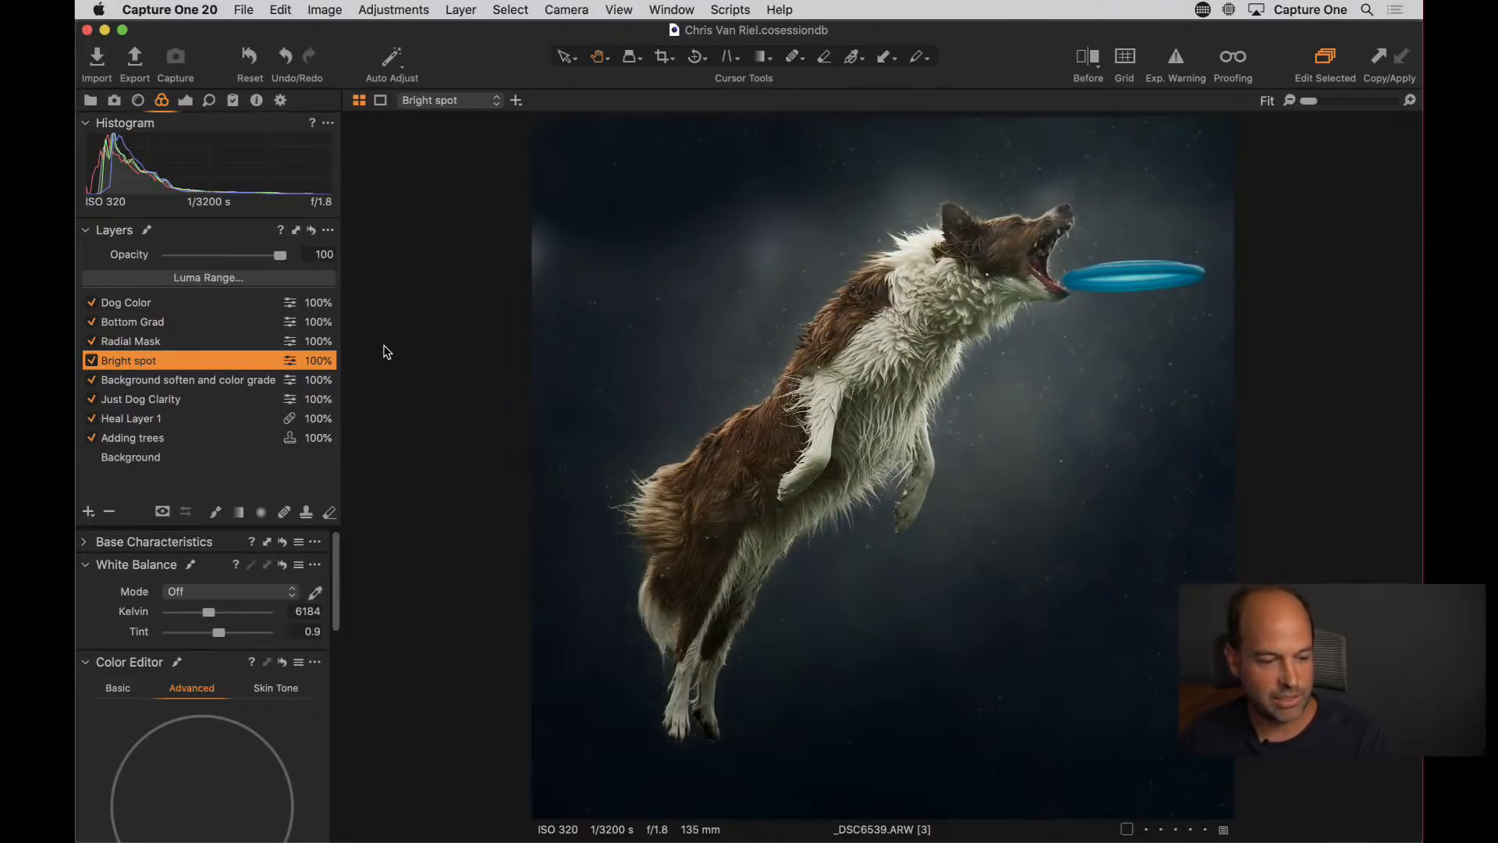
{"action": "left_click", "coordinate": [217, 511]}
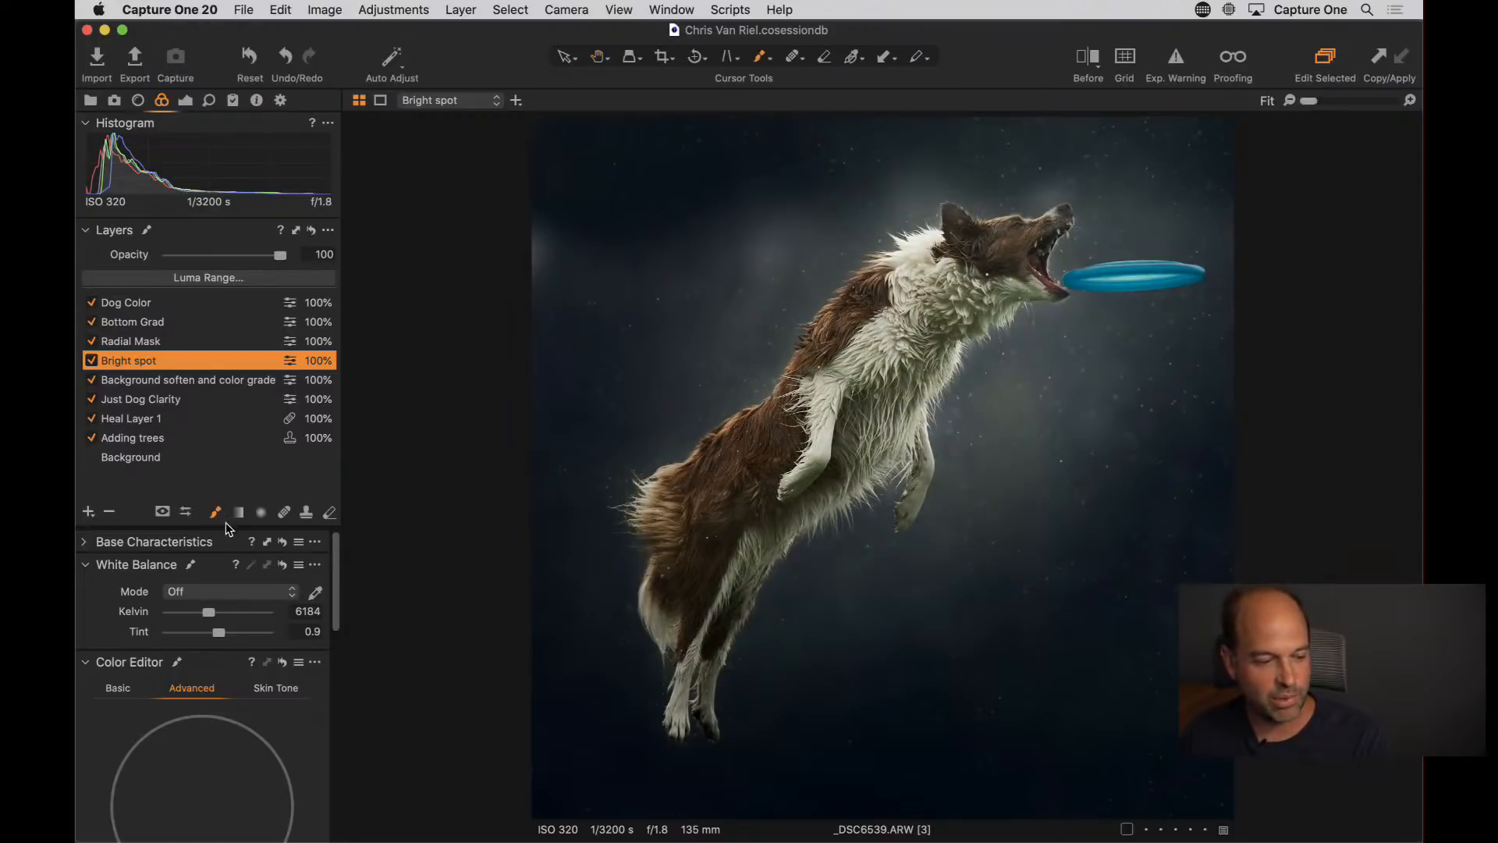
{"action": "right_click", "coordinate": [1119, 233]}
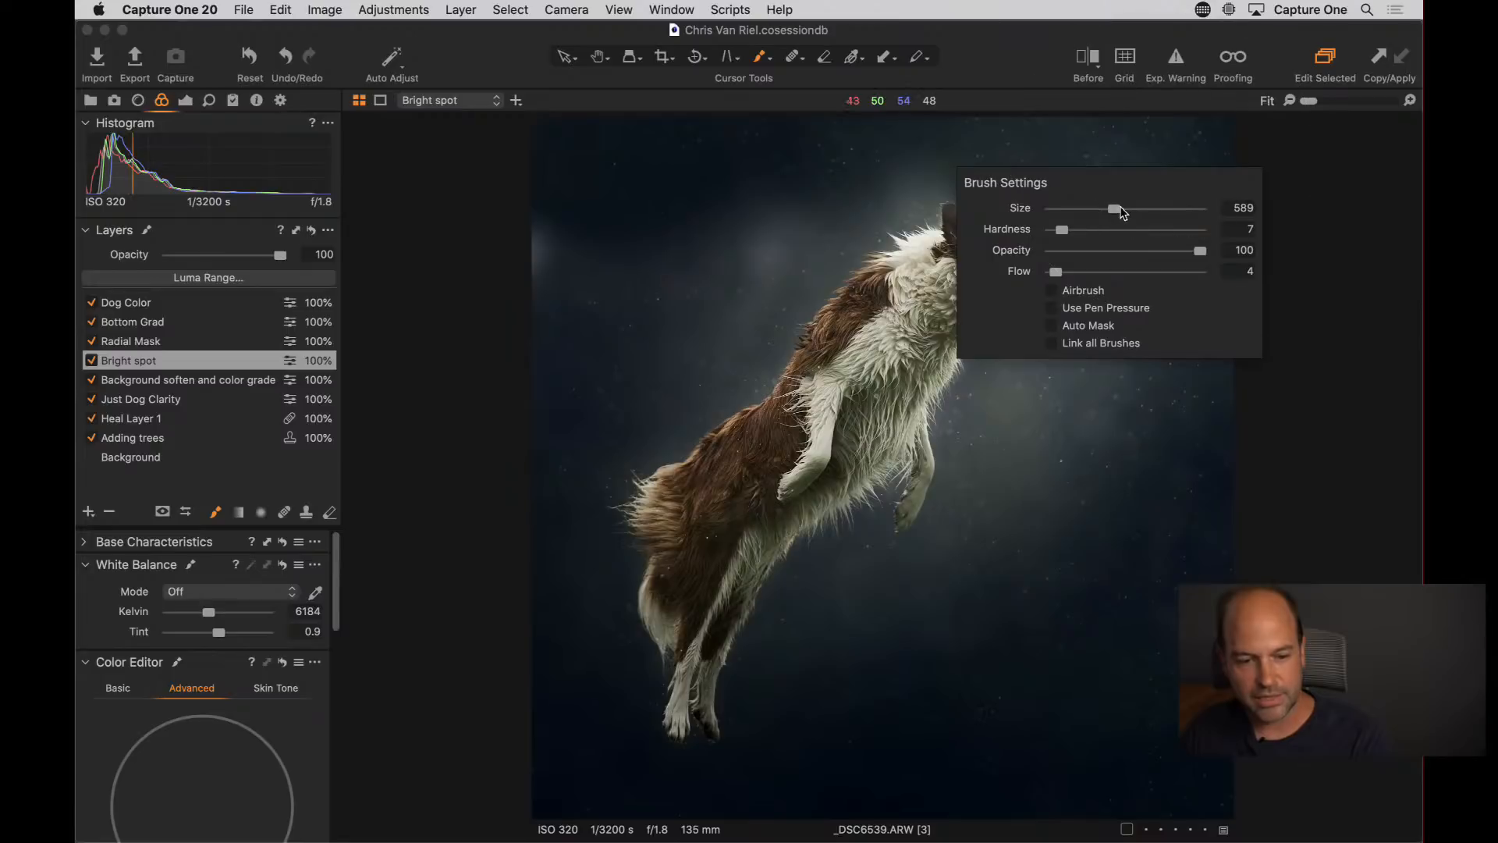
{"action": "left_click_drag", "start_coordinate": [1114, 209], "coordinate": [1109, 209]}
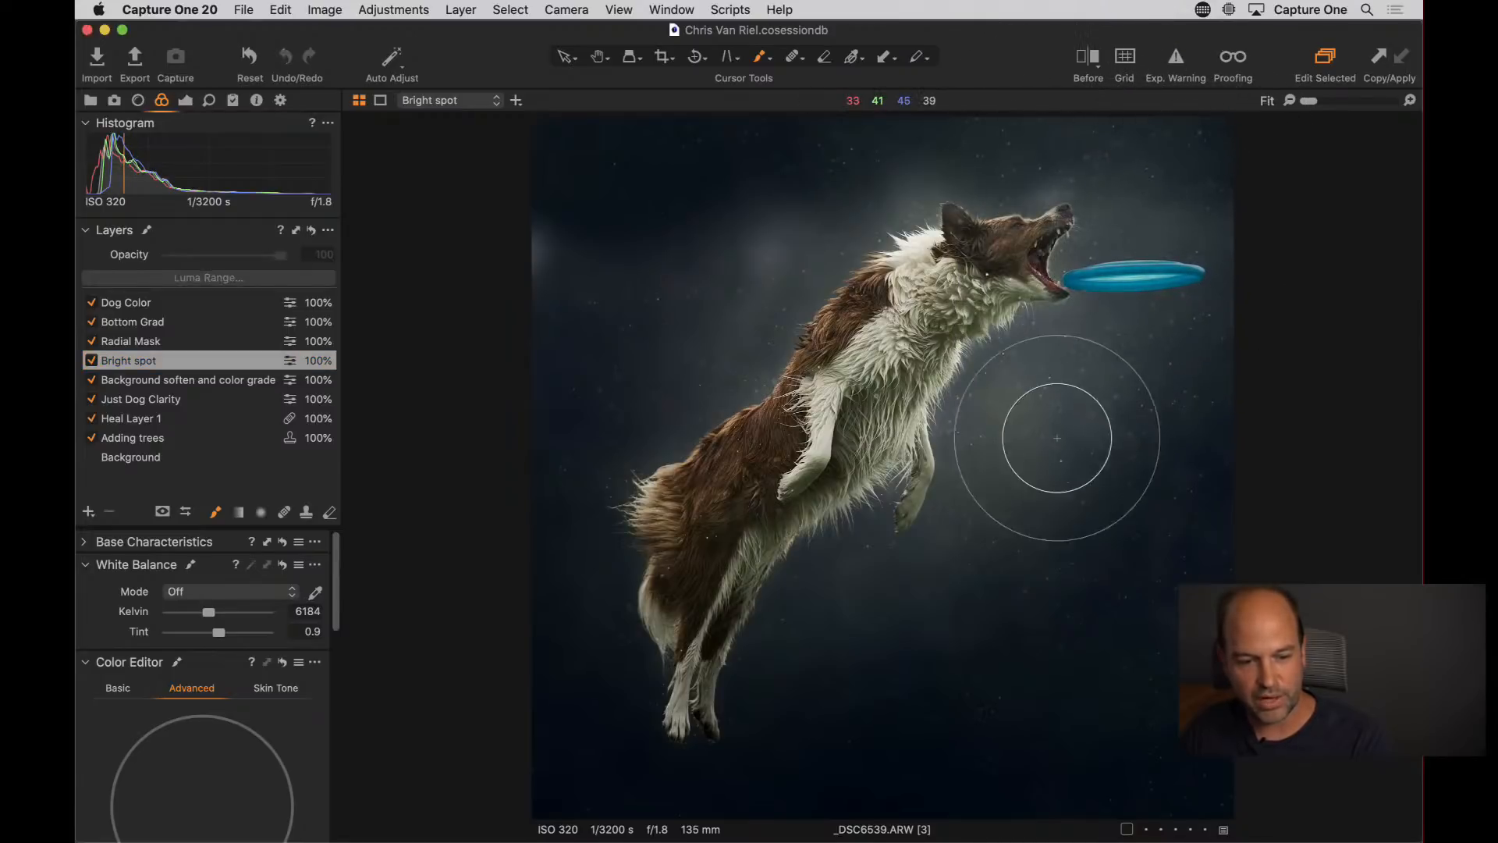
{"action": "mouse_move", "coordinate": [1060, 516]}
{"action": "left_mouse_down"}
{"action": "mouse_move", "coordinate": [1134, 402]}
{"action": "mouse_move", "coordinate": [1172, 167]}
{"action": "mouse_move", "coordinate": [1014, 110]}
{"action": "mouse_move", "coordinate": [966, 126]}
{"action": "left_mouse_up"}
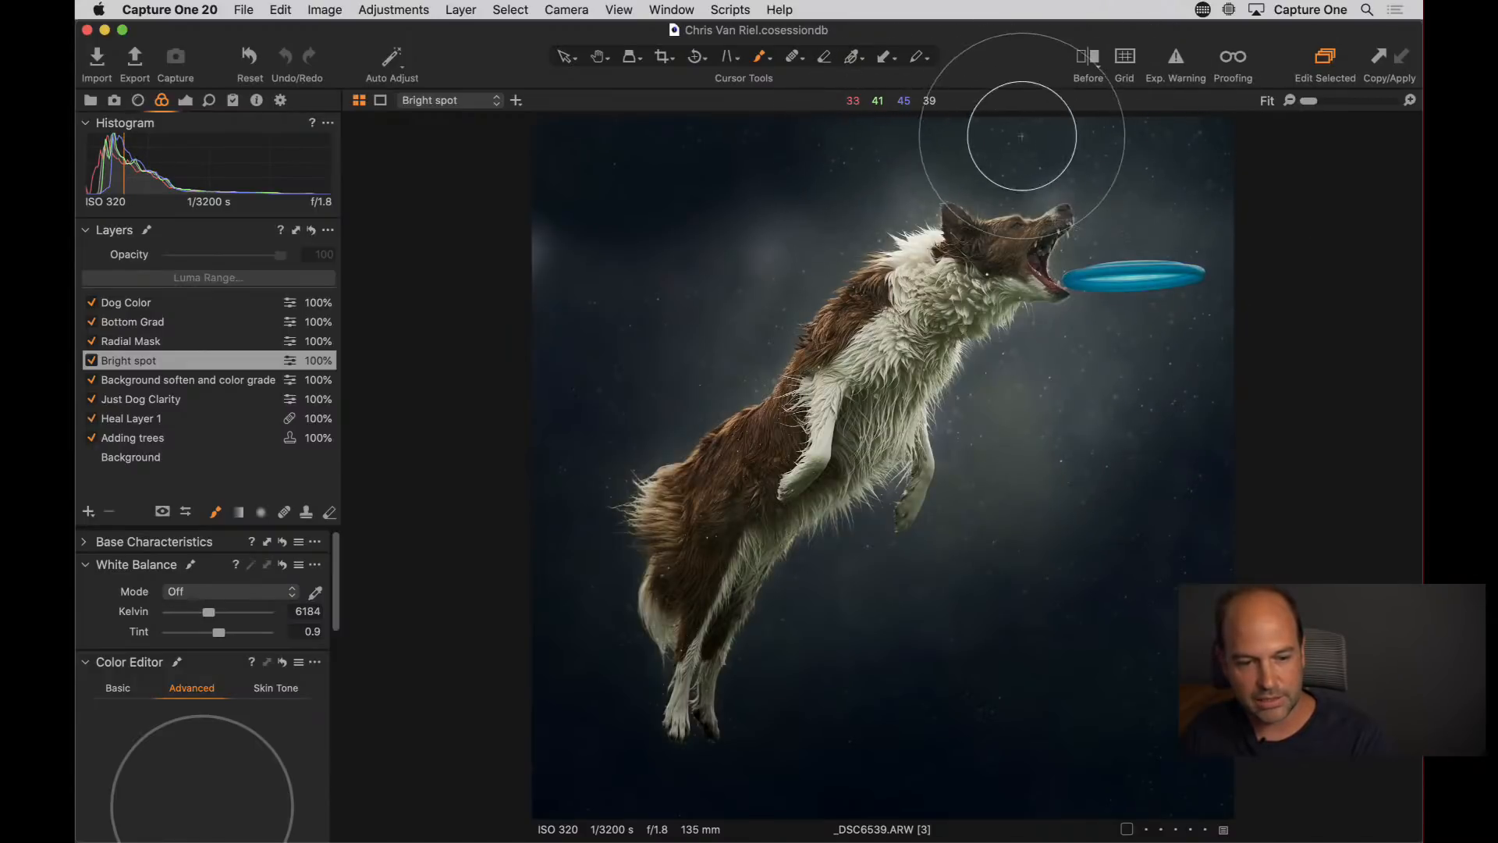
{"action": "left_click_drag", "start_coordinate": [1204, 375], "coordinate": [1028, 428]}
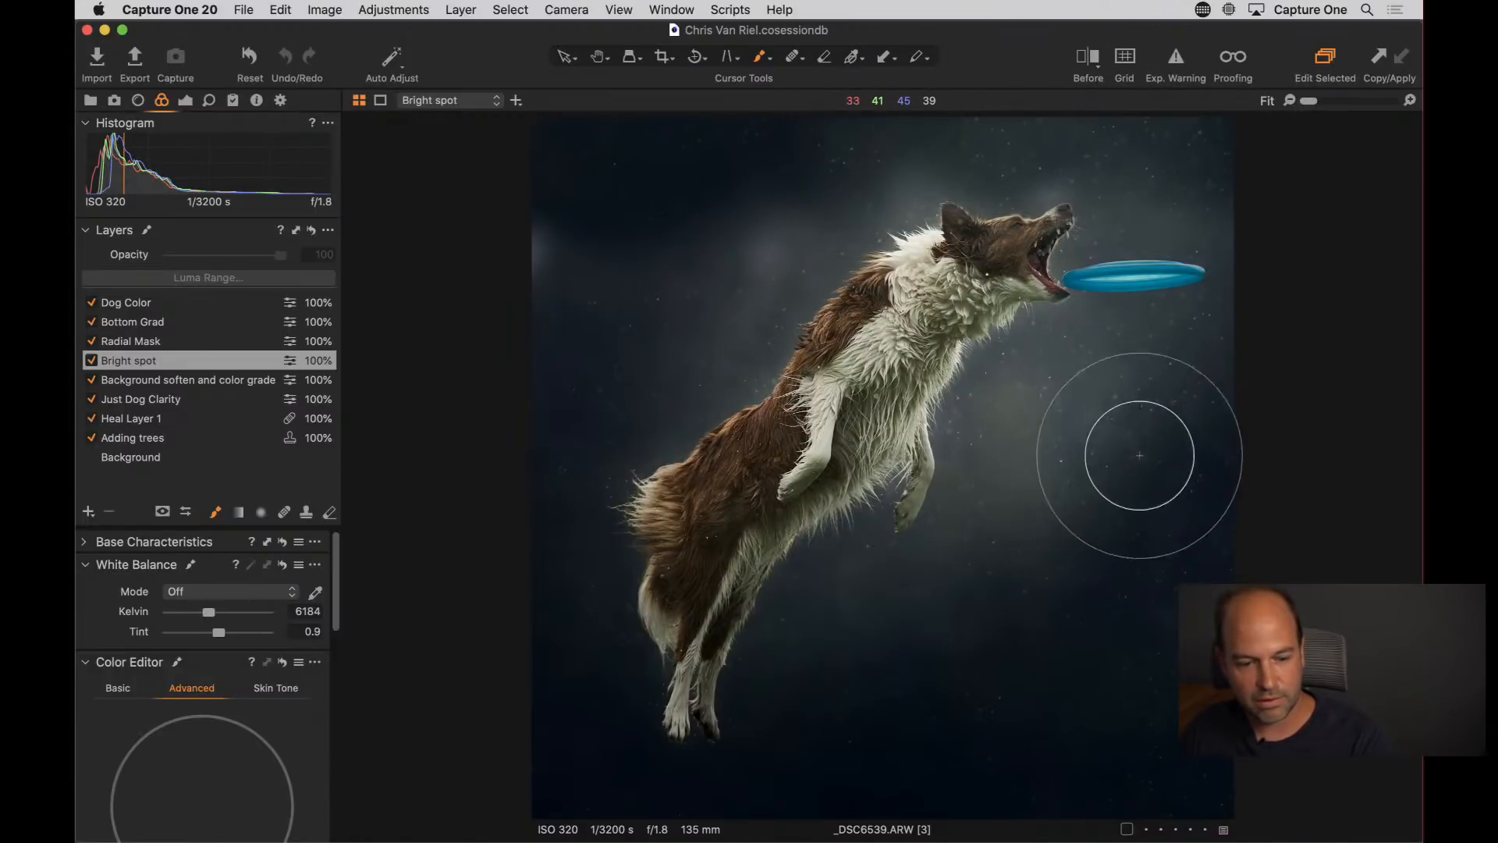
{"action": "left_click", "coordinate": [93, 361]}
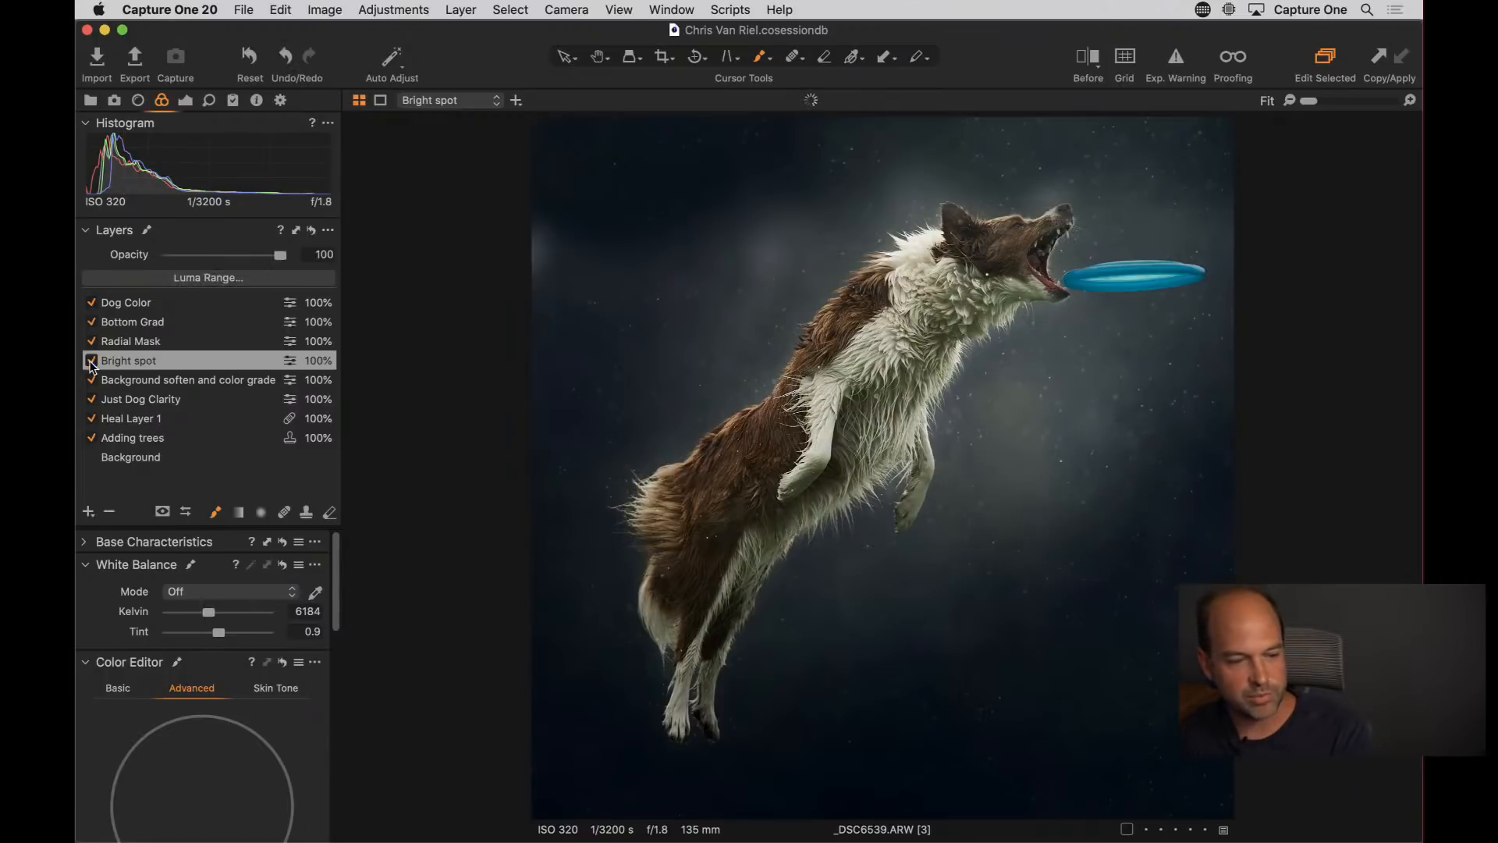
{"action": "left_click", "coordinate": [92, 360]}
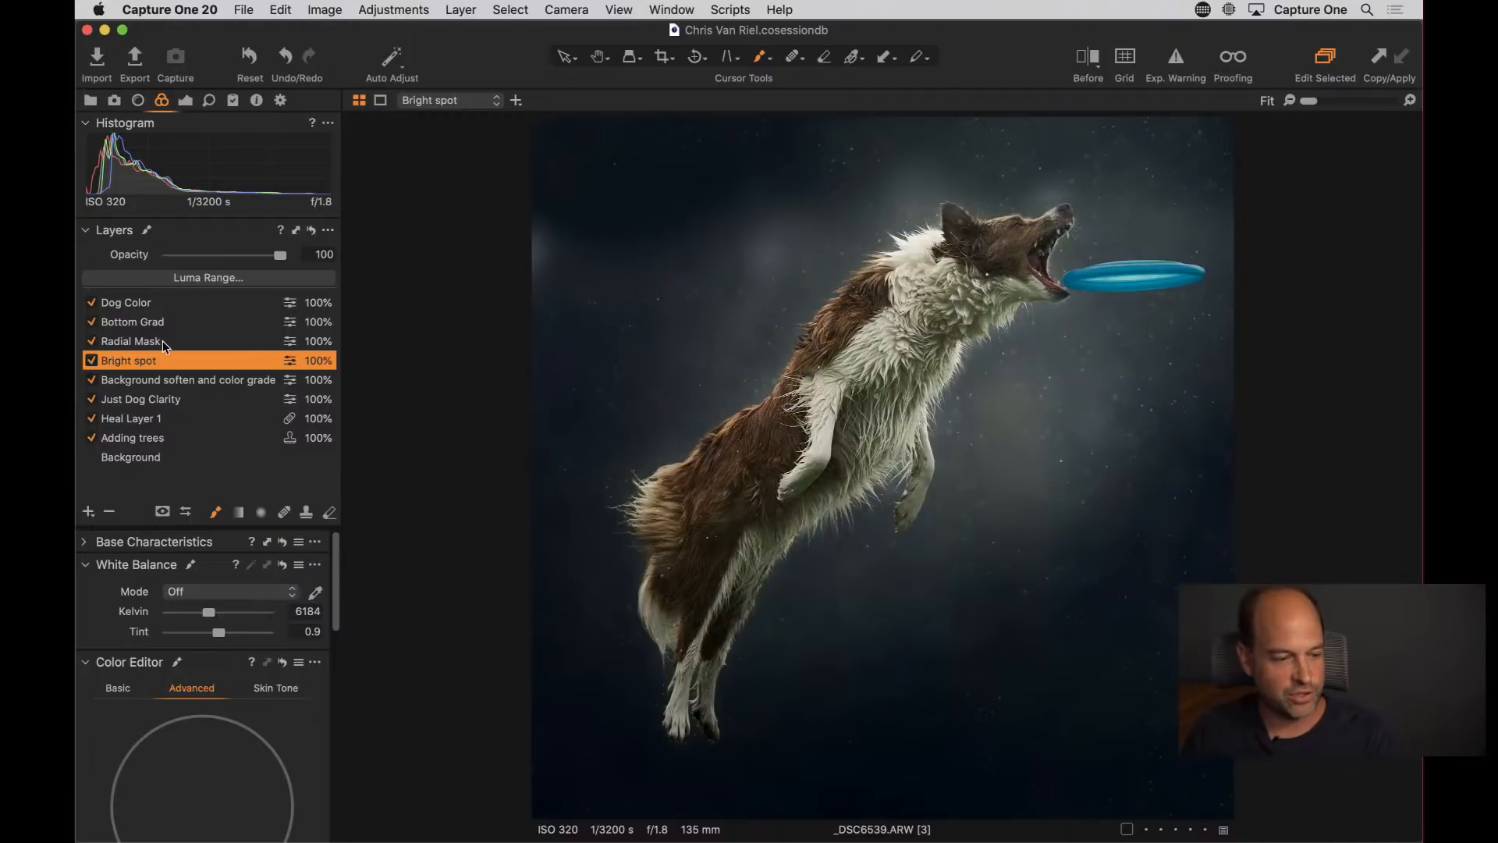
Compare the image with the Radial Mask layer switched off and on, and view its mask overlay briefly
{"action": "left_click", "coordinate": [153, 343]}
{"action": "left_click", "coordinate": [92, 341]}
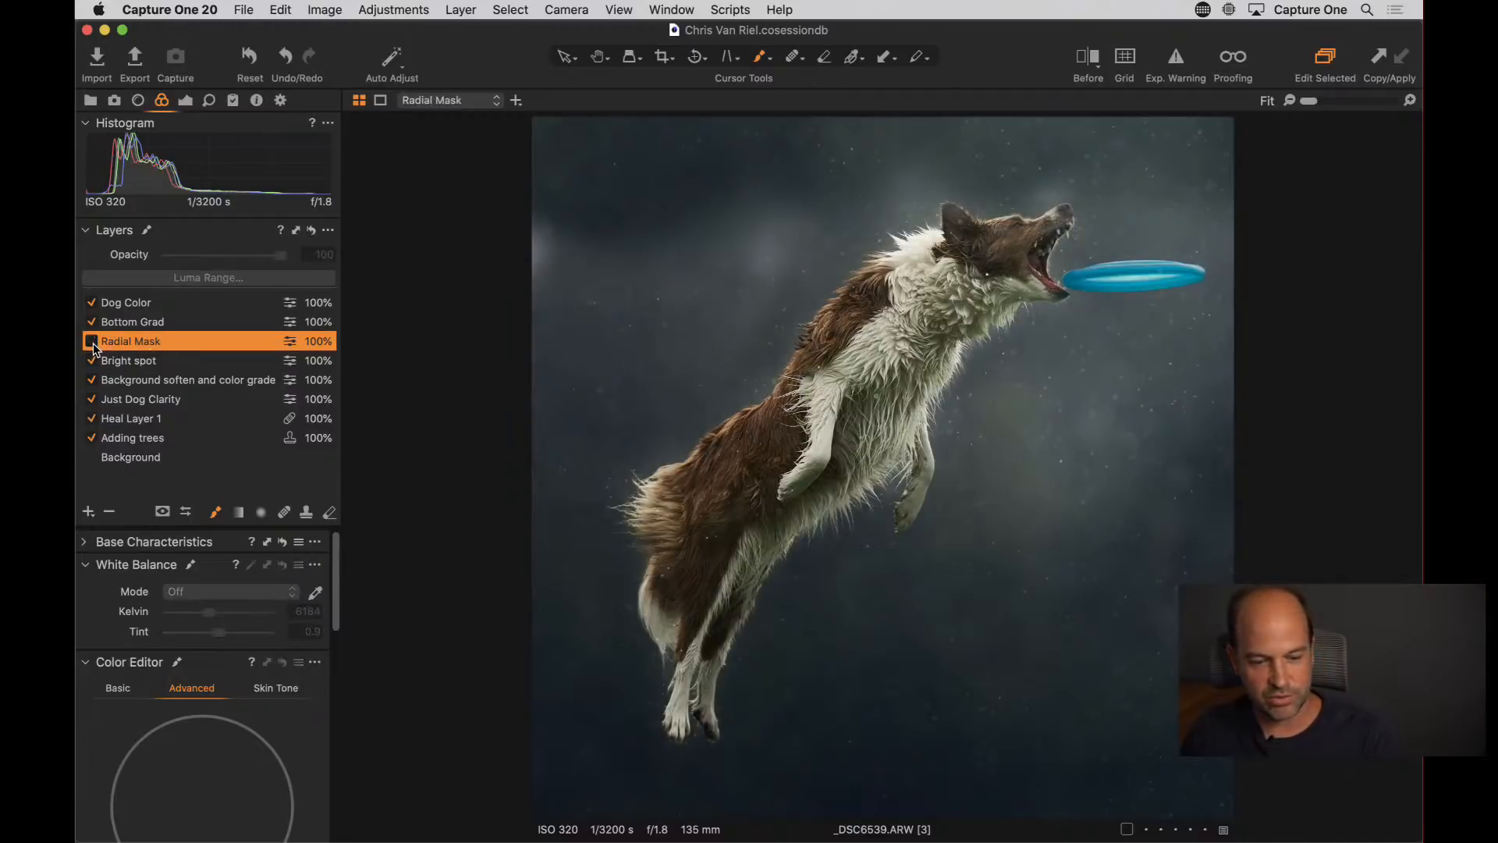
{"action": "left_click", "coordinate": [91, 342]}
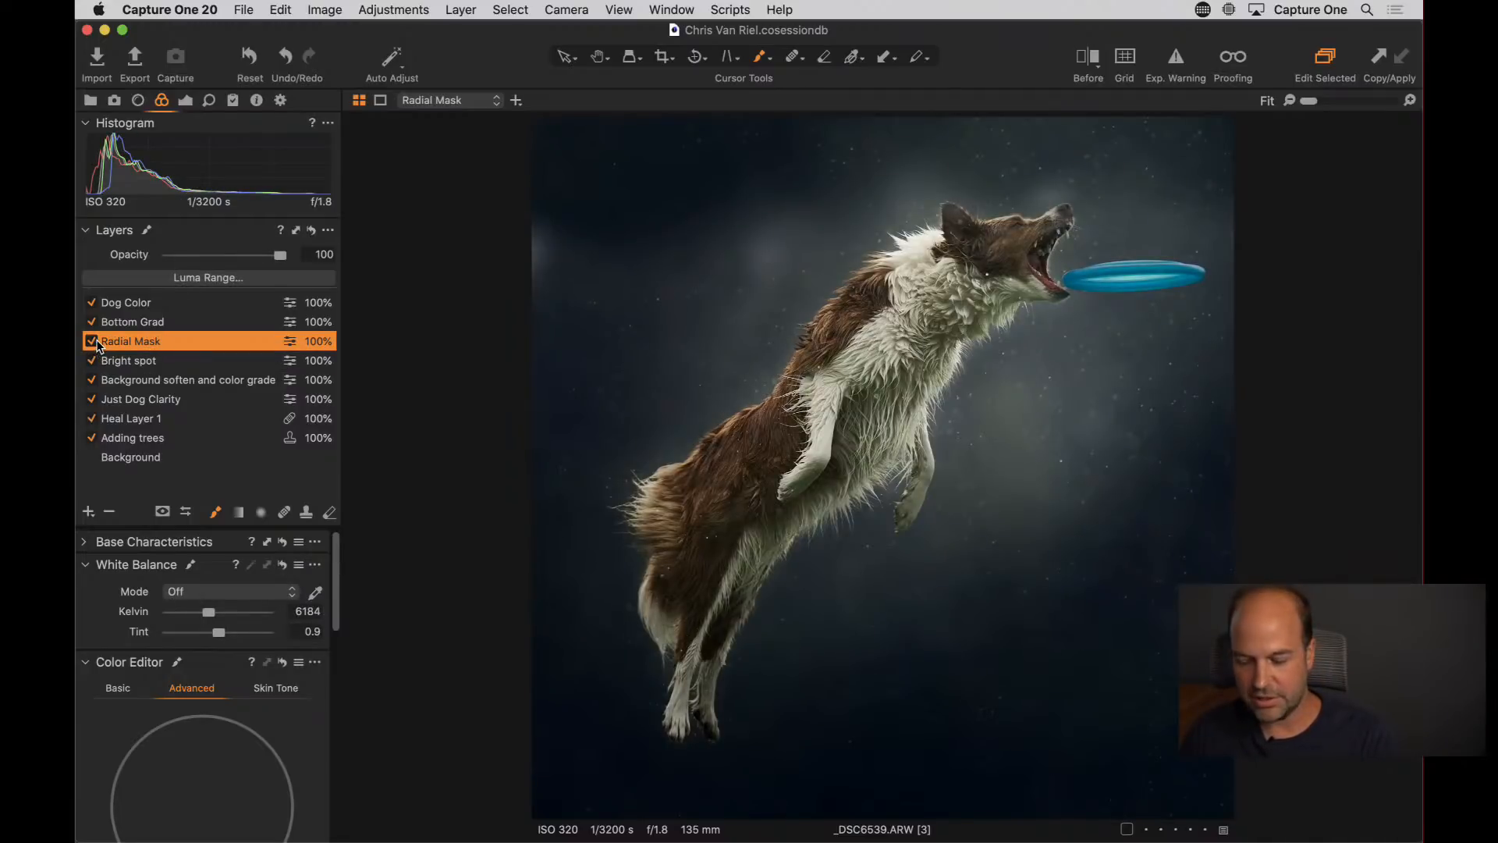
{"action": "key", "text": "m"}
{"action": "key", "text": "m"}
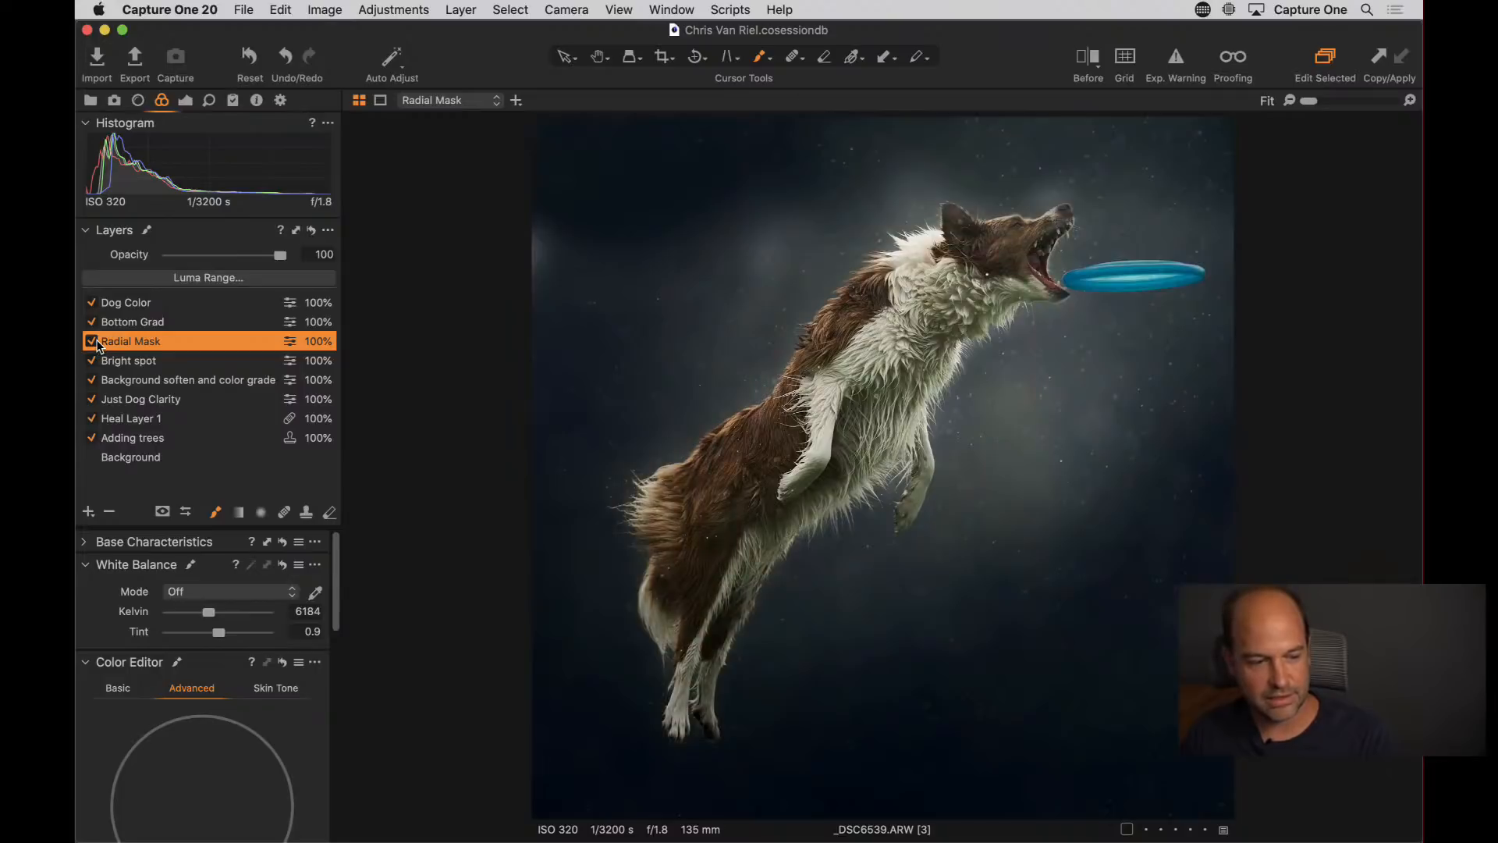
Compare the image with the Bottom Grad layer and the Dog Color layer each switched off and on
{"action": "left_click", "coordinate": [124, 322]}
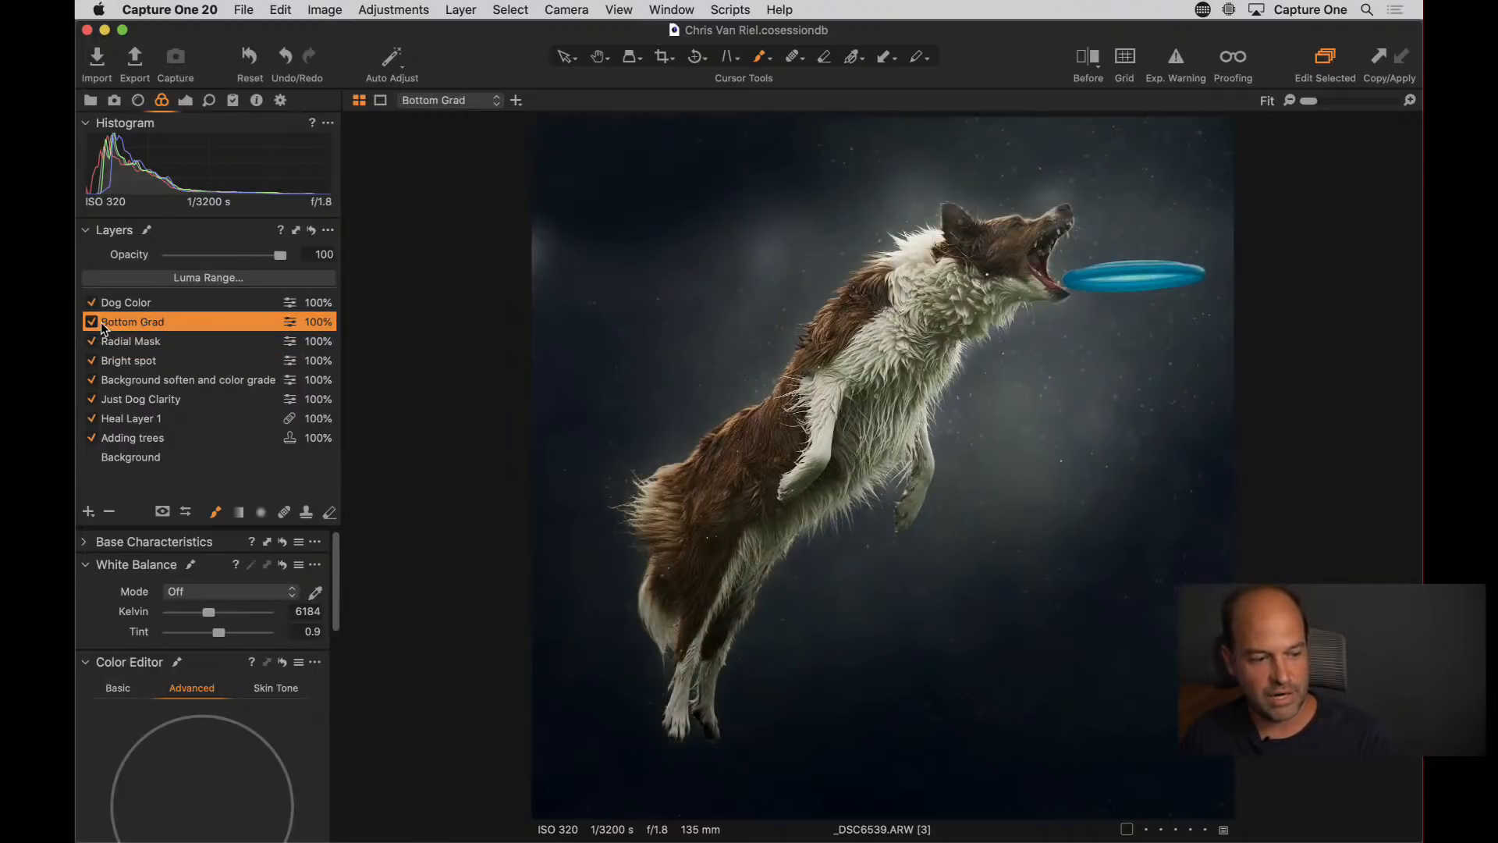
{"action": "left_click", "coordinate": [91, 321]}
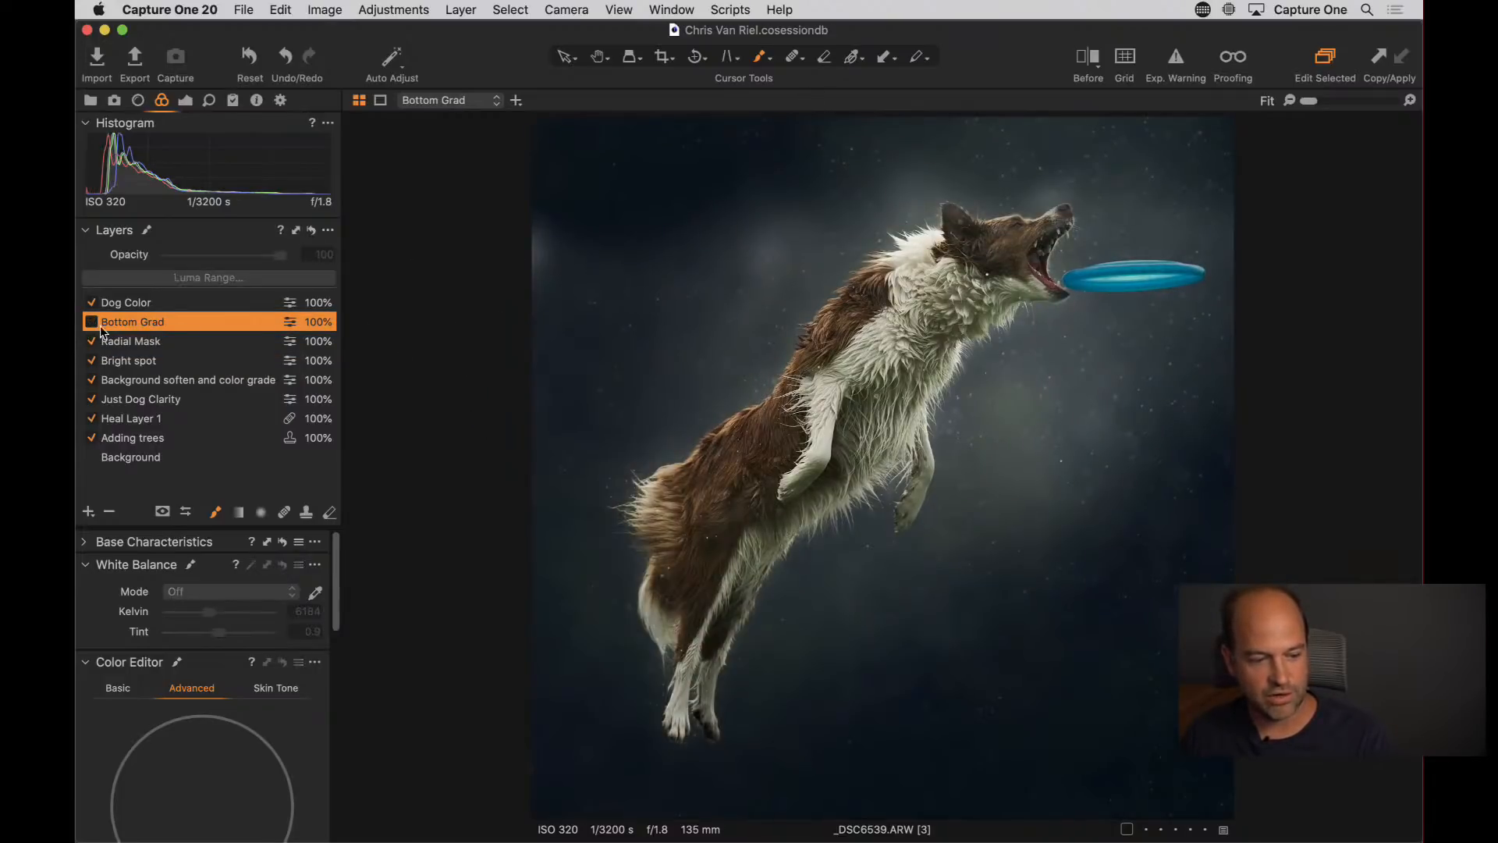
{"action": "left_click", "coordinate": [92, 322]}
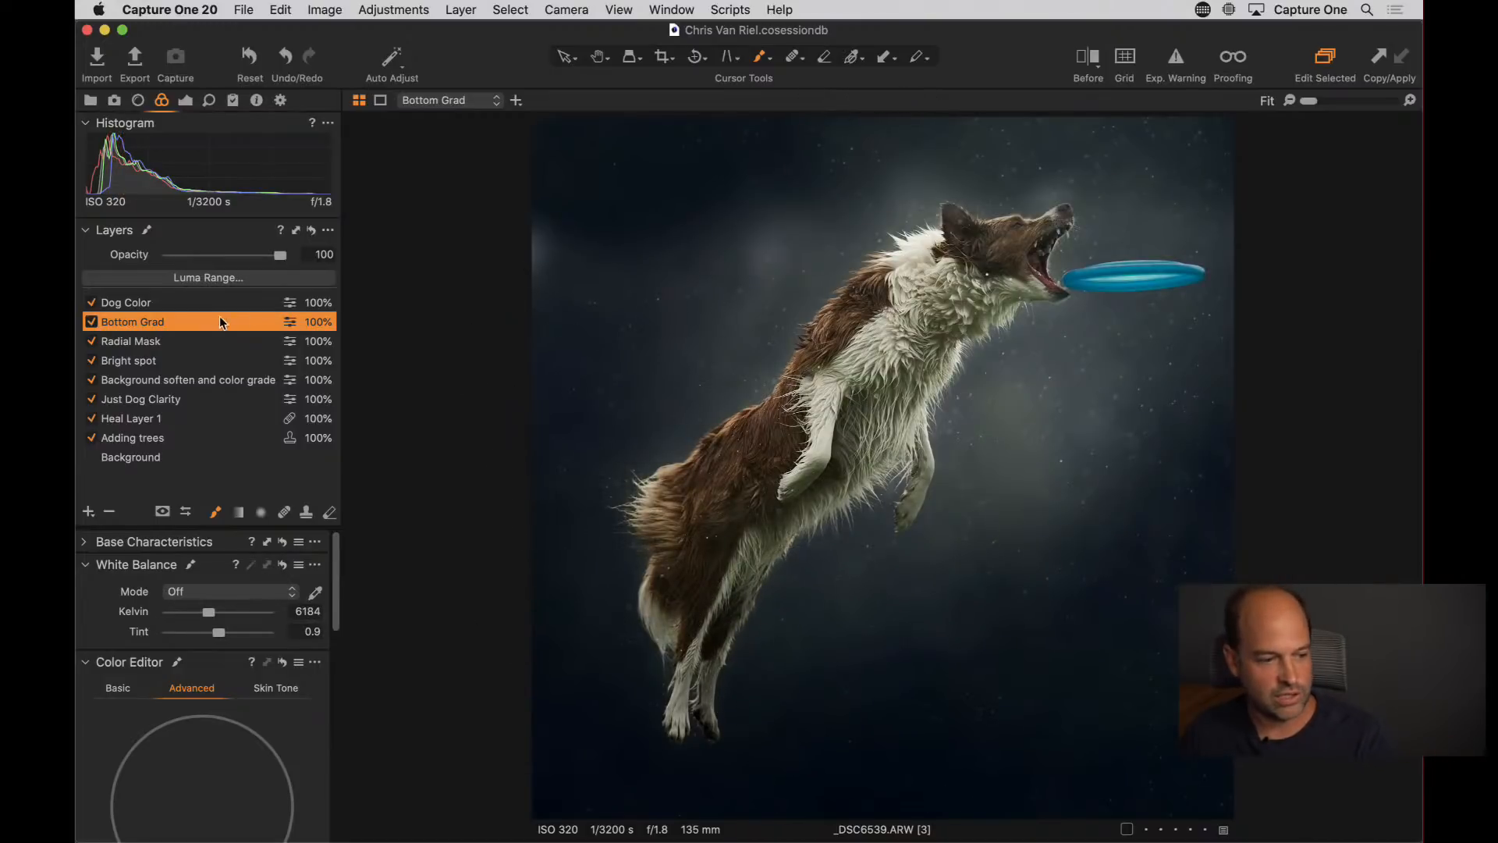
{"action": "left_click", "coordinate": [117, 305]}
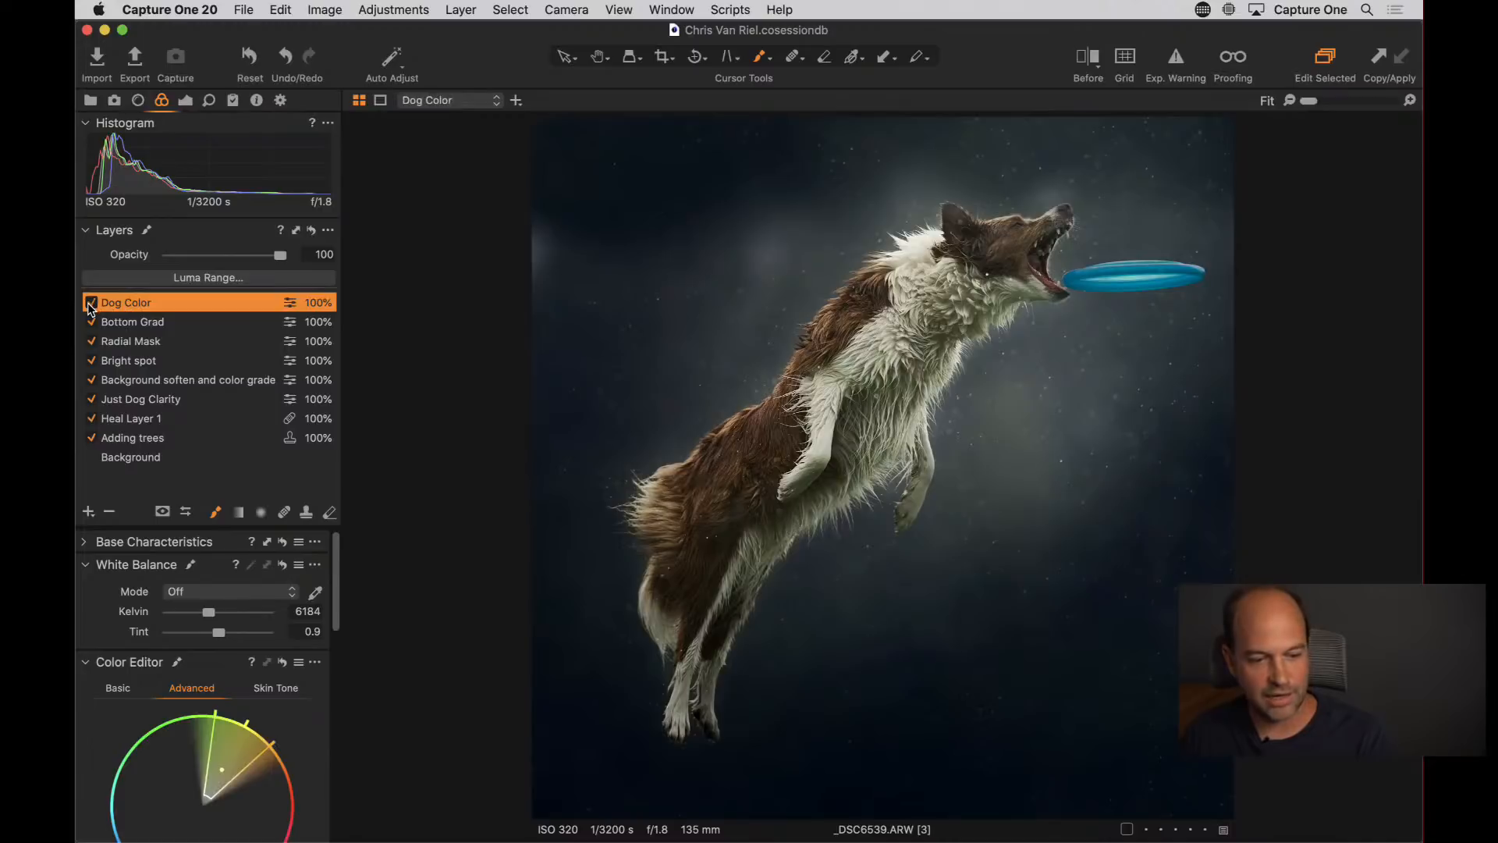
{"action": "left_click", "coordinate": [90, 303]}
{"action": "left_click", "coordinate": [91, 303]}
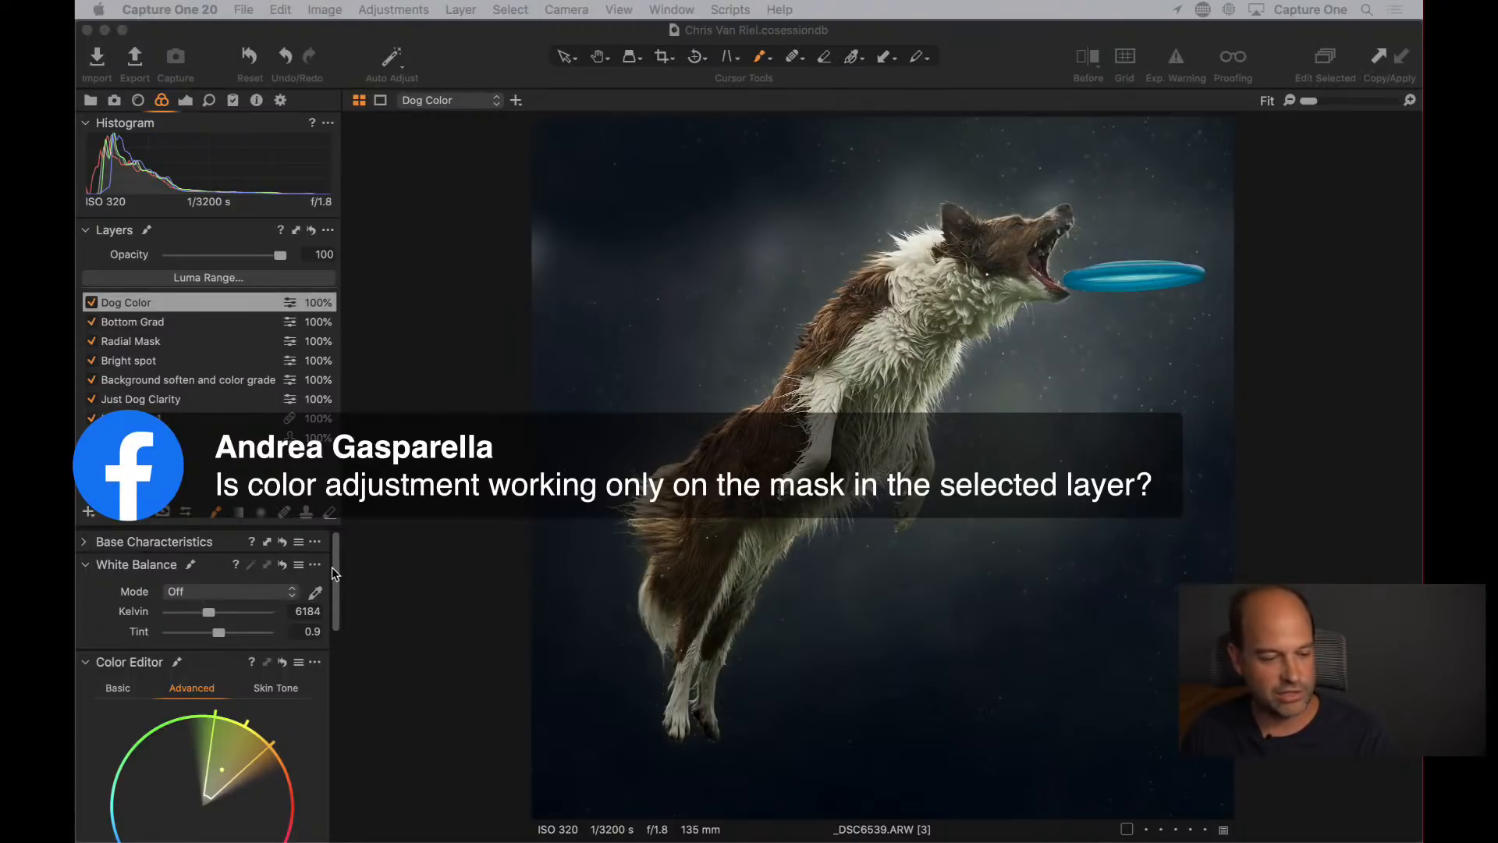
Set the sampled fur color's Saturation to -45.6 on the Dog Color layer
{"action": "left_click_drag", "start_coordinate": [331, 567], "coordinate": [350, 610]}
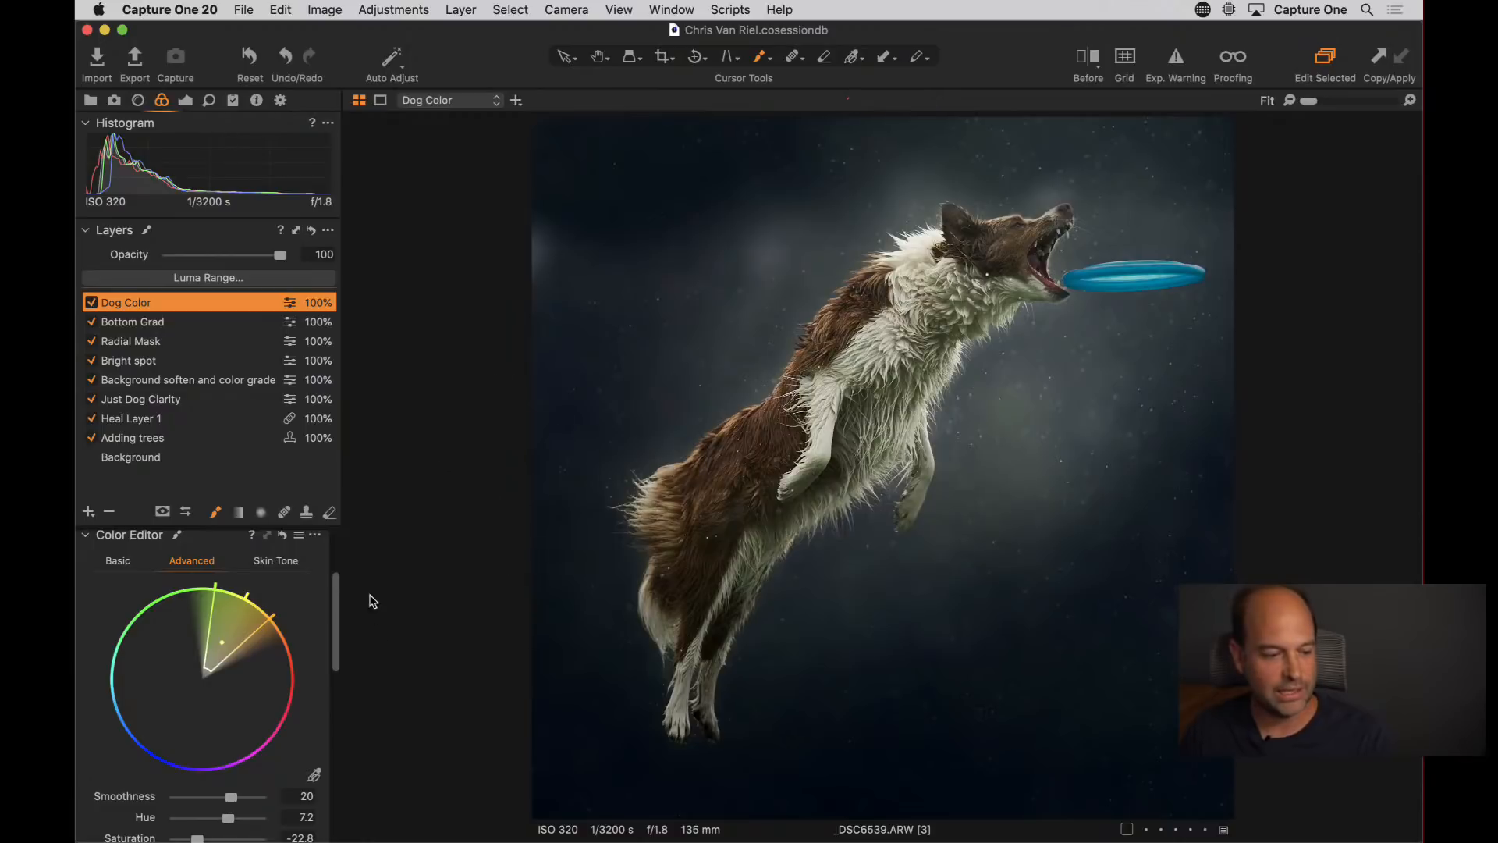
{"action": "left_click_drag", "start_coordinate": [334, 598], "coordinate": [338, 646]}
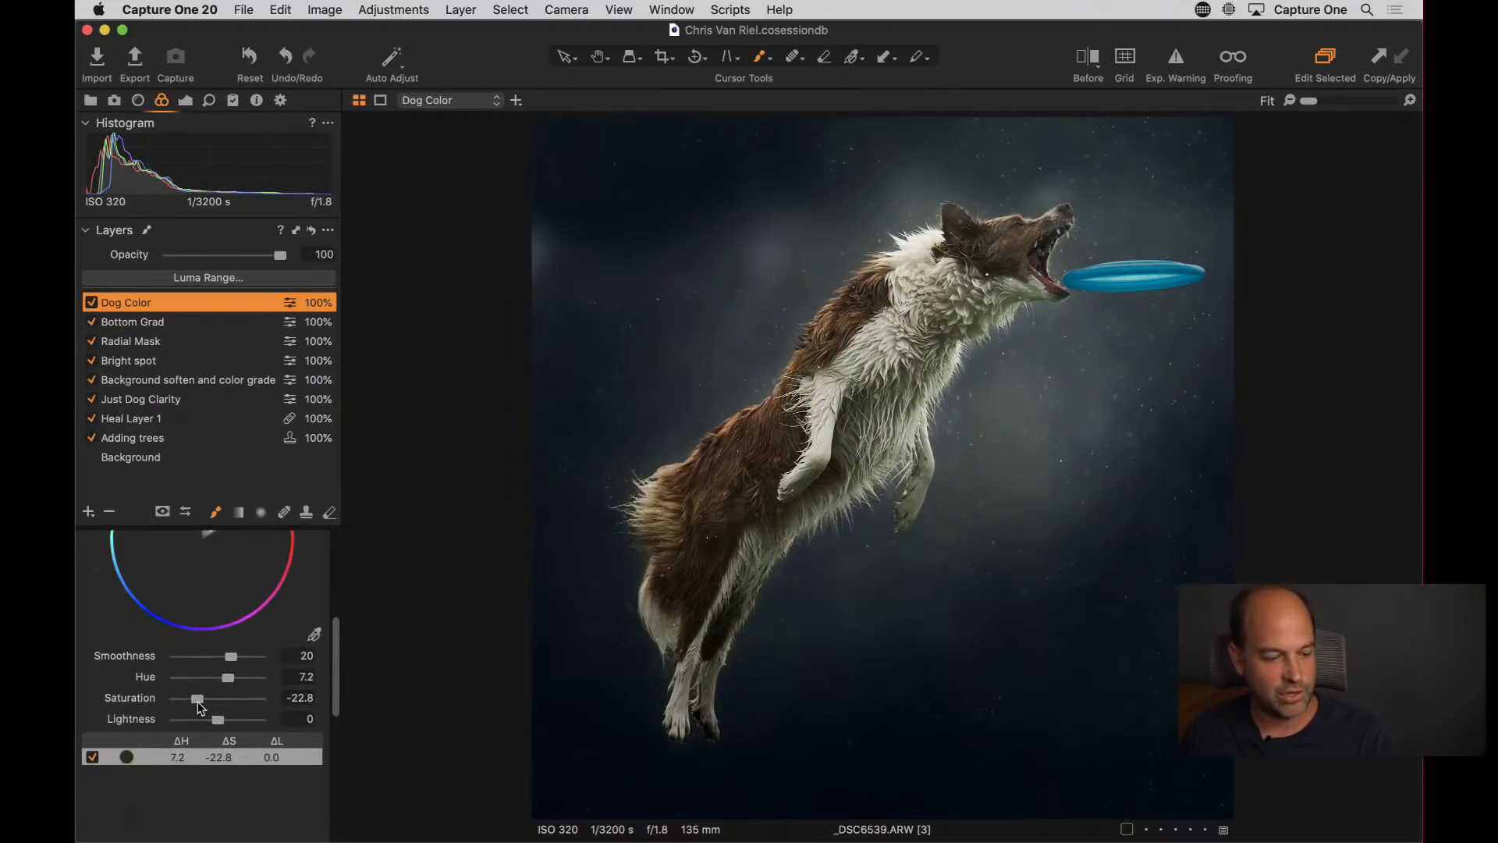
{"action": "left_click_drag", "start_coordinate": [190, 696], "coordinate": [182, 698]}
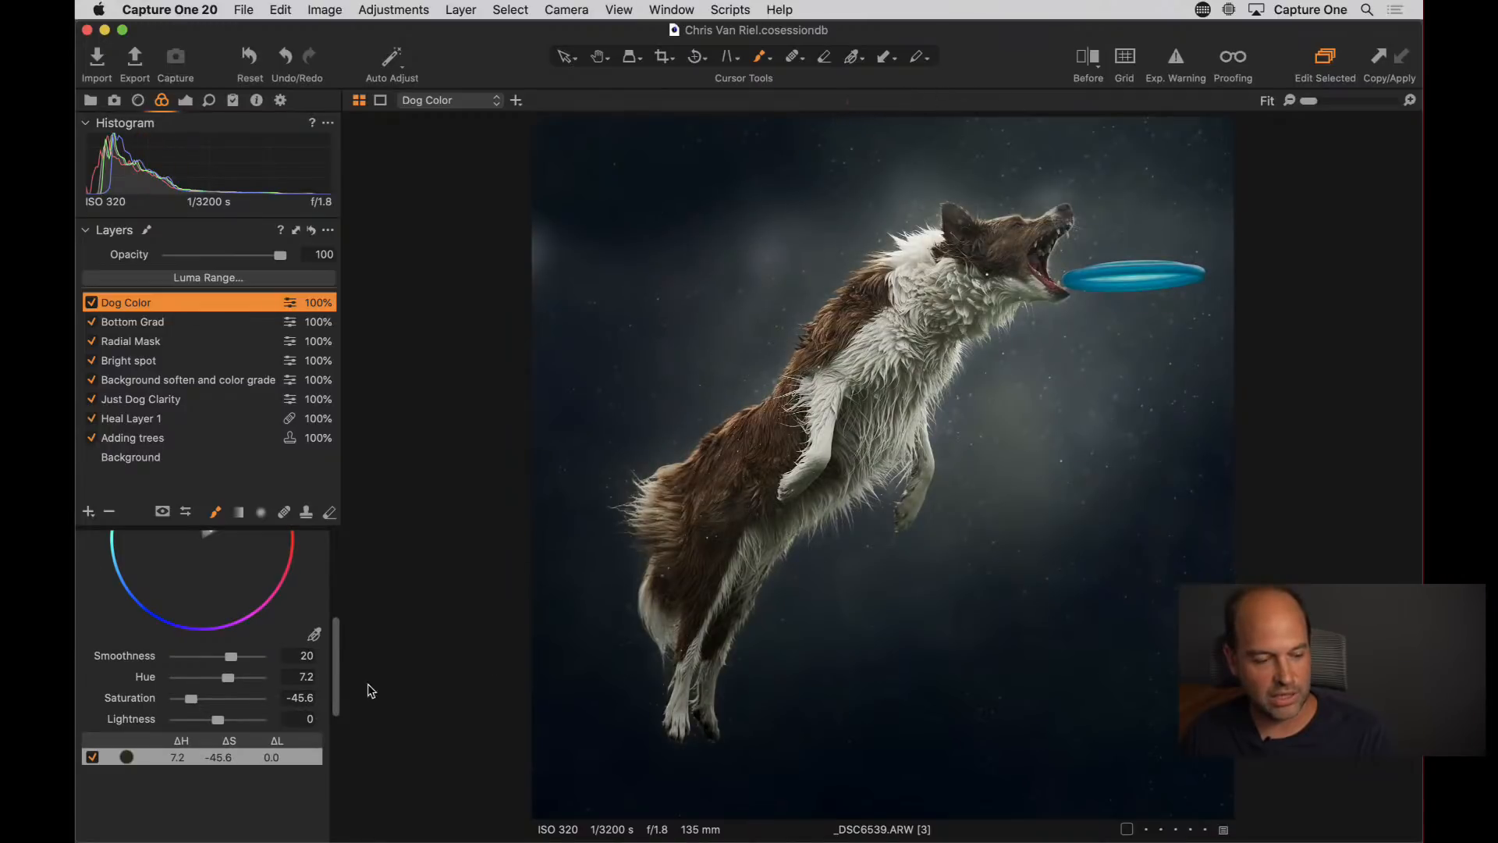
{"action": "left_click_drag", "start_coordinate": [335, 656], "coordinate": [334, 566]}
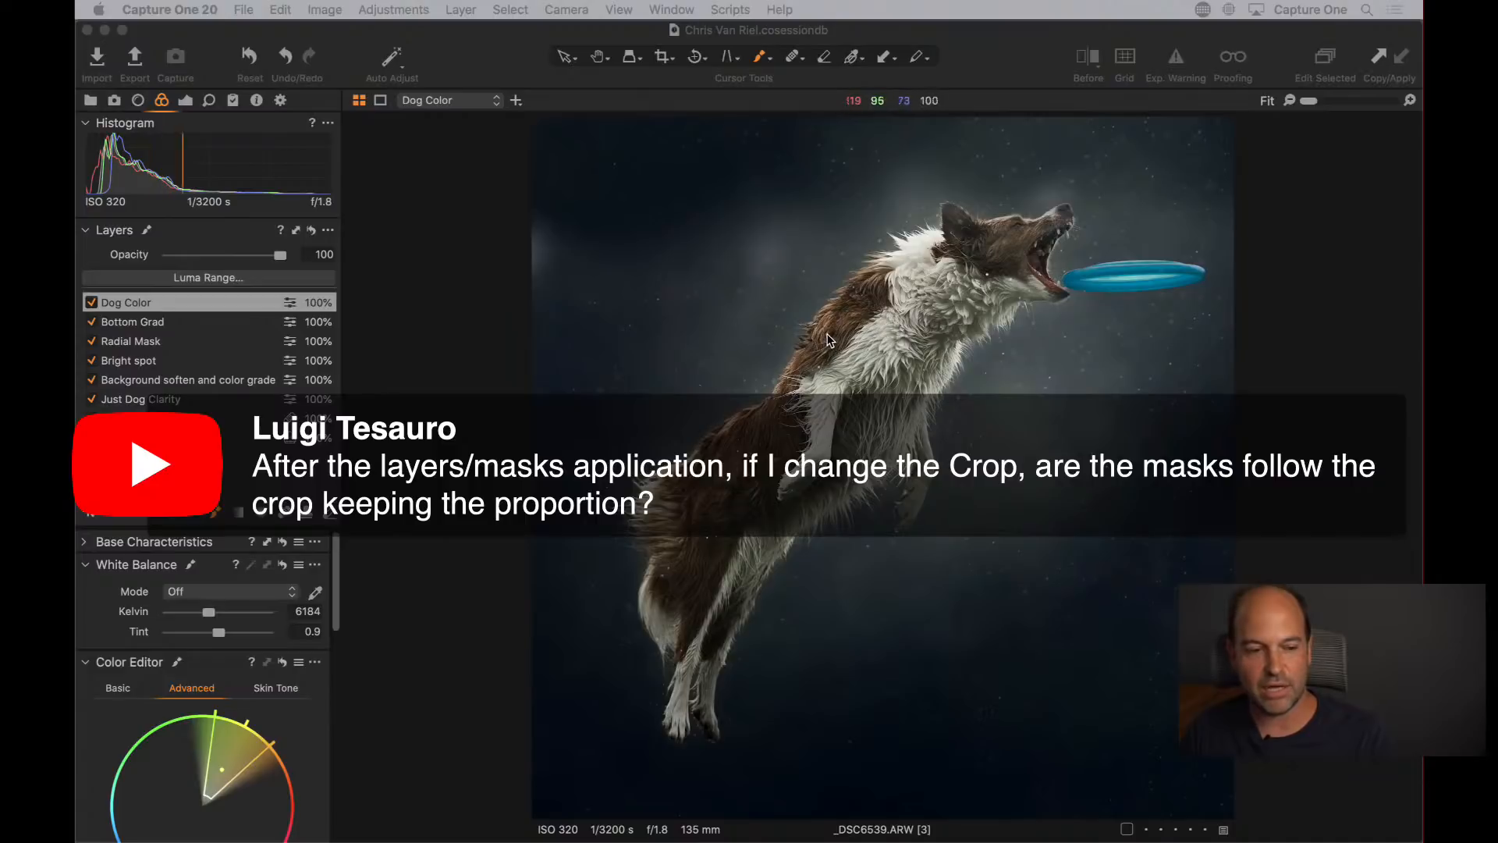
With the crop frame over the full image, view the Radial Mask in red and grayscale, and the Bottom Grad, Dog Color and Bright spot masks
{"action": "left_click", "coordinate": [664, 56]}
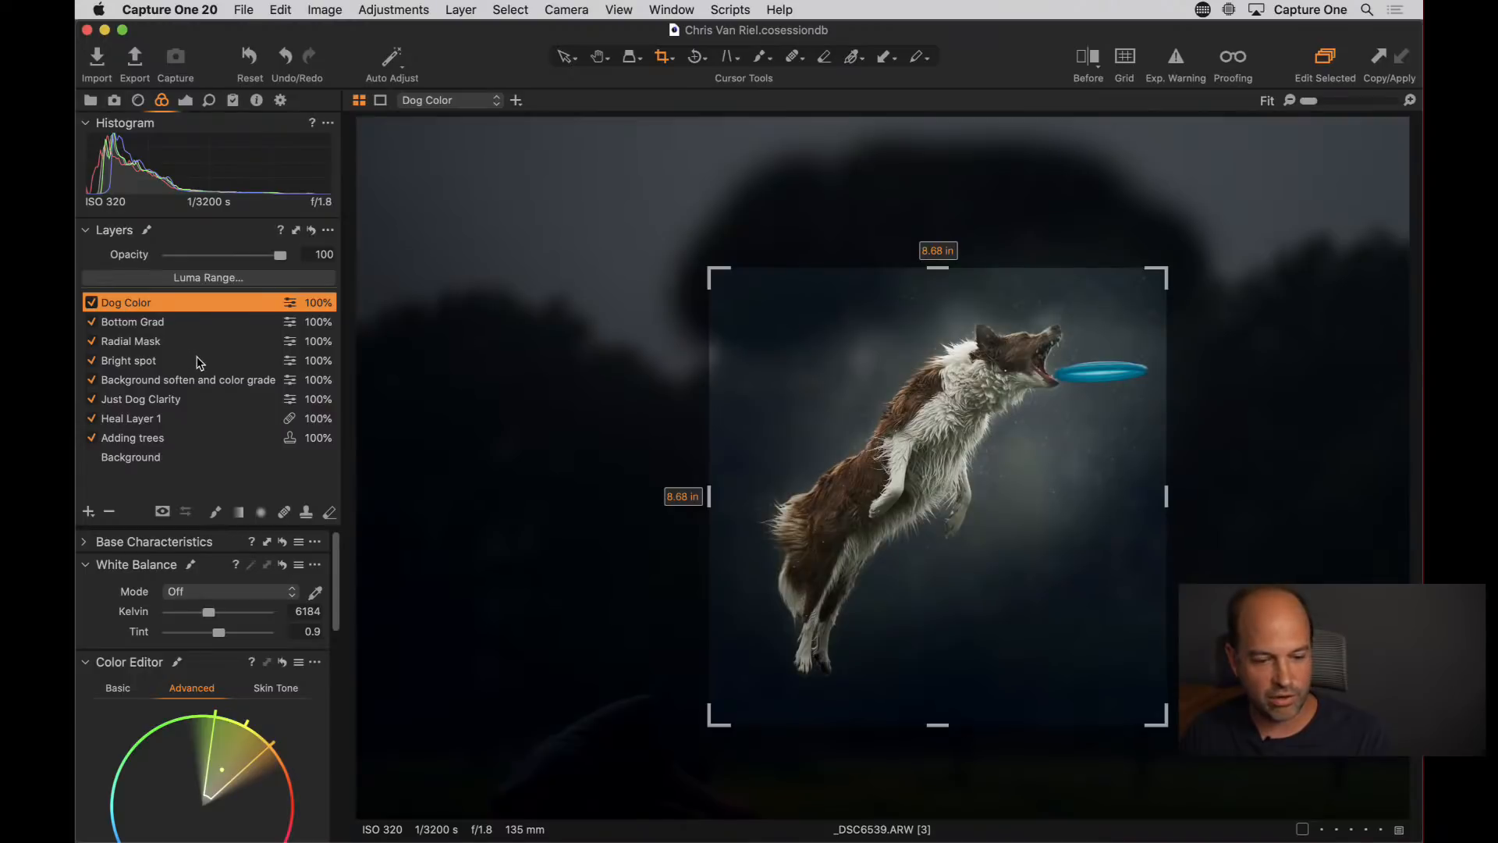
{"action": "left_click", "coordinate": [172, 344]}
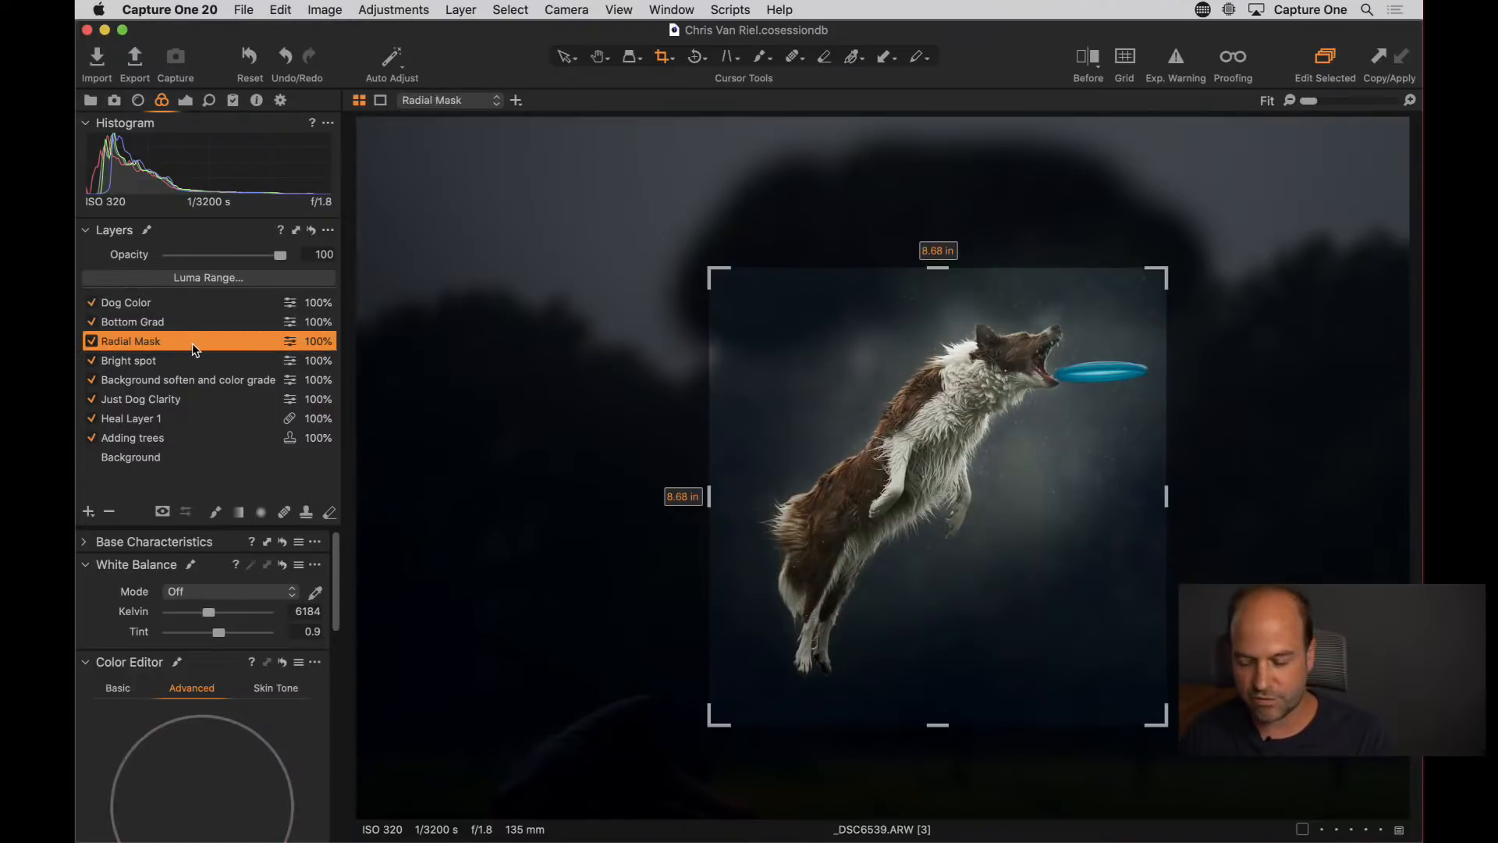
{"action": "key", "text": "m"}
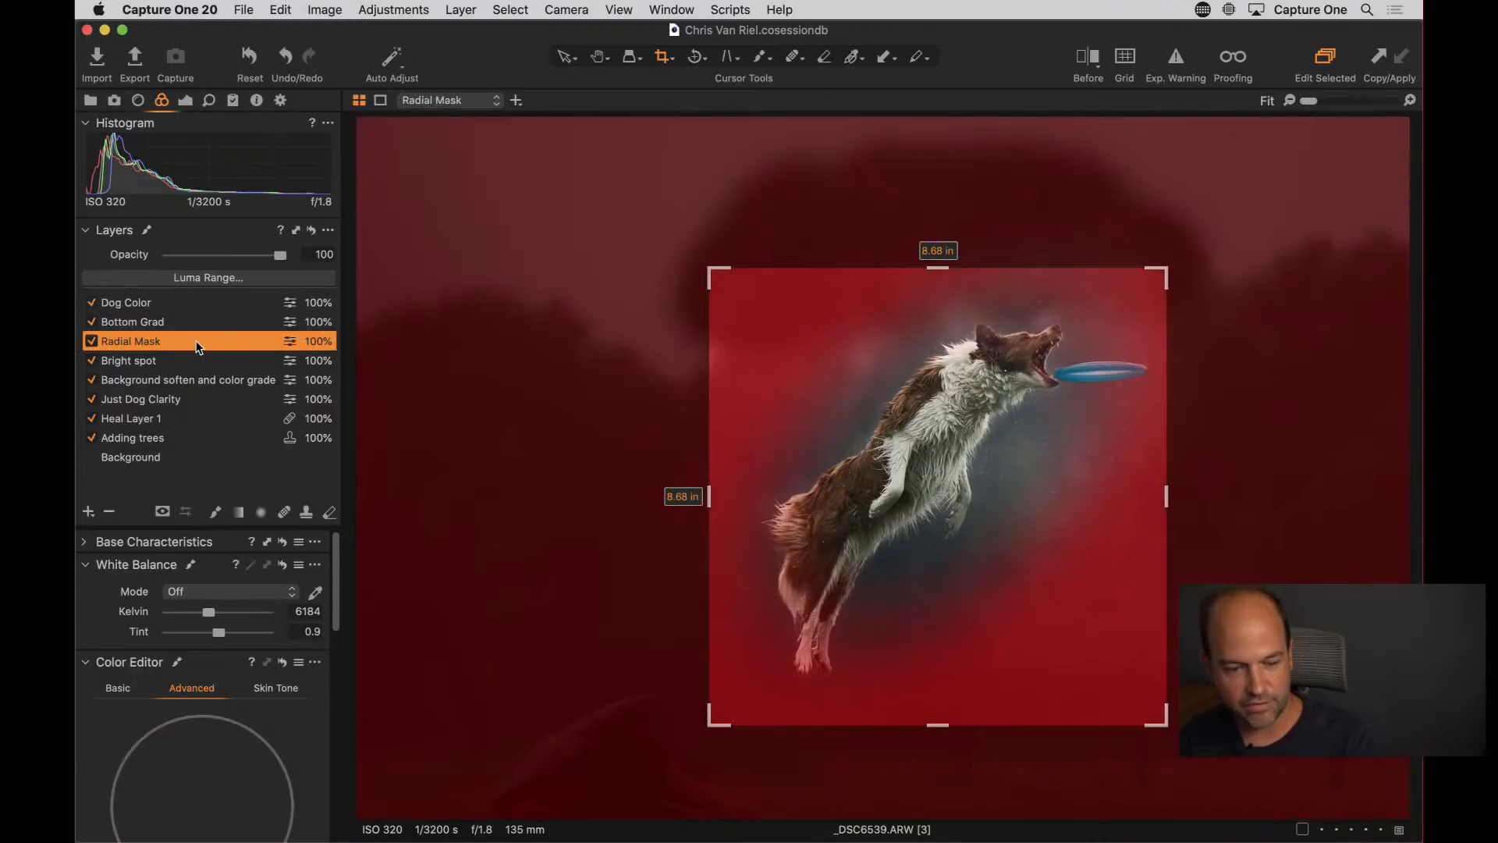
{"action": "key", "text": "alt+m"}
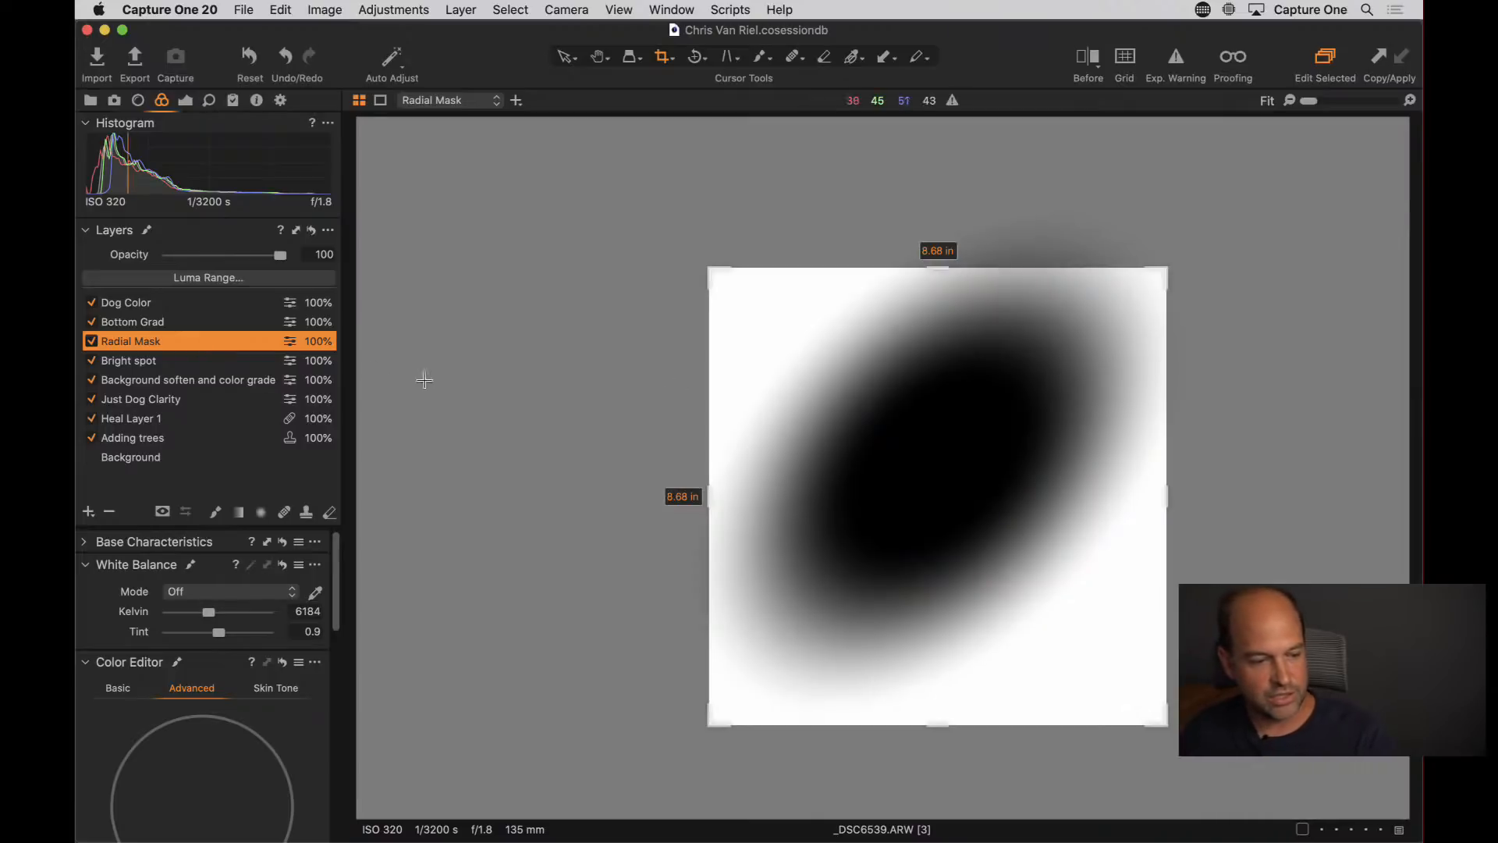
{"action": "left_click", "coordinate": [155, 322]}
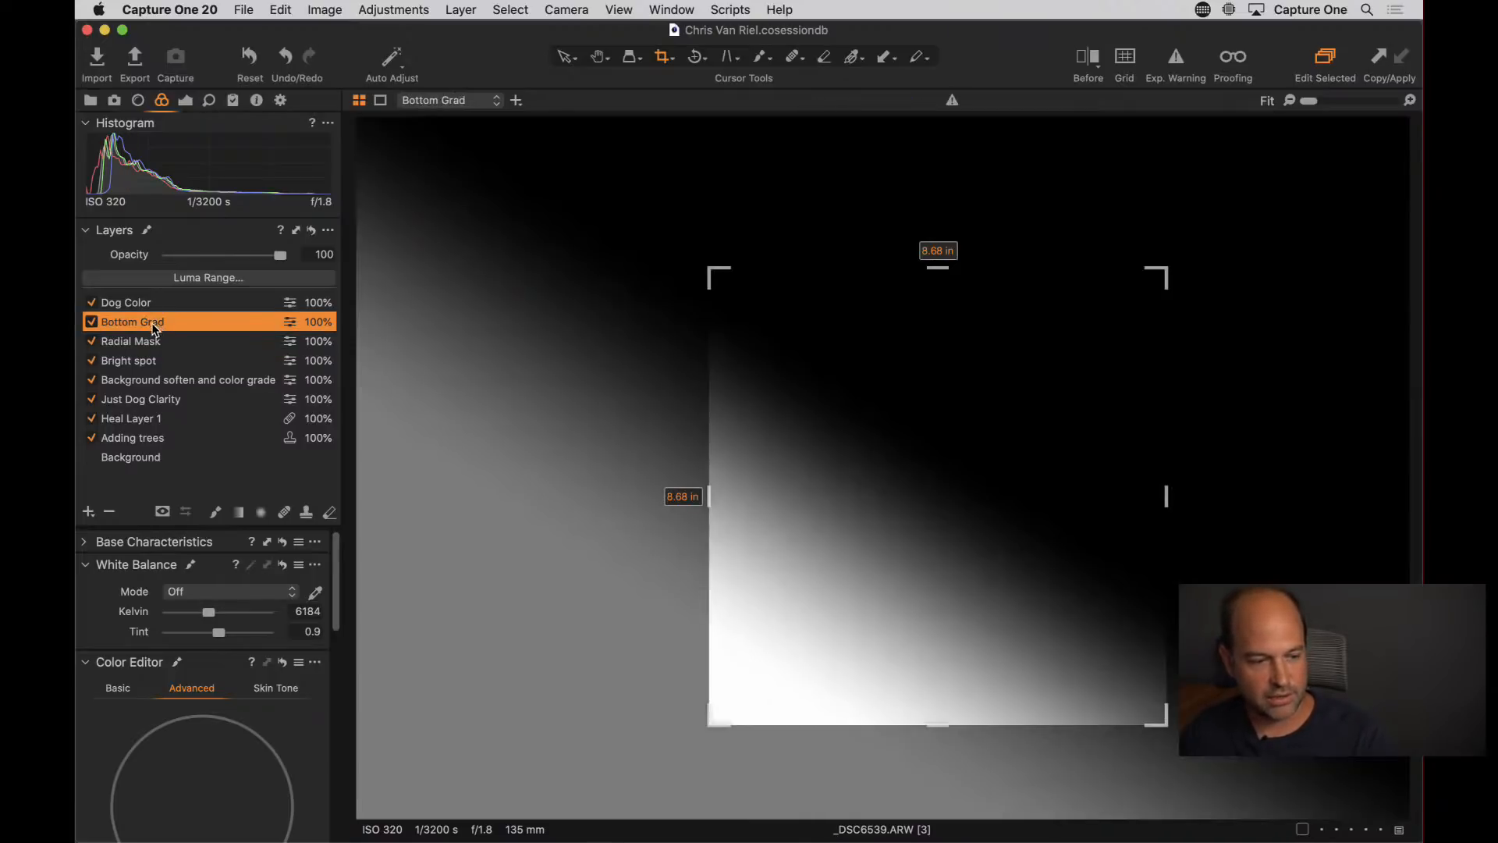
{"action": "left_click", "coordinate": [148, 307]}
{"action": "left_click", "coordinate": [150, 324]}
{"action": "left_click", "coordinate": [155, 342]}
{"action": "left_click", "coordinate": [164, 360]}
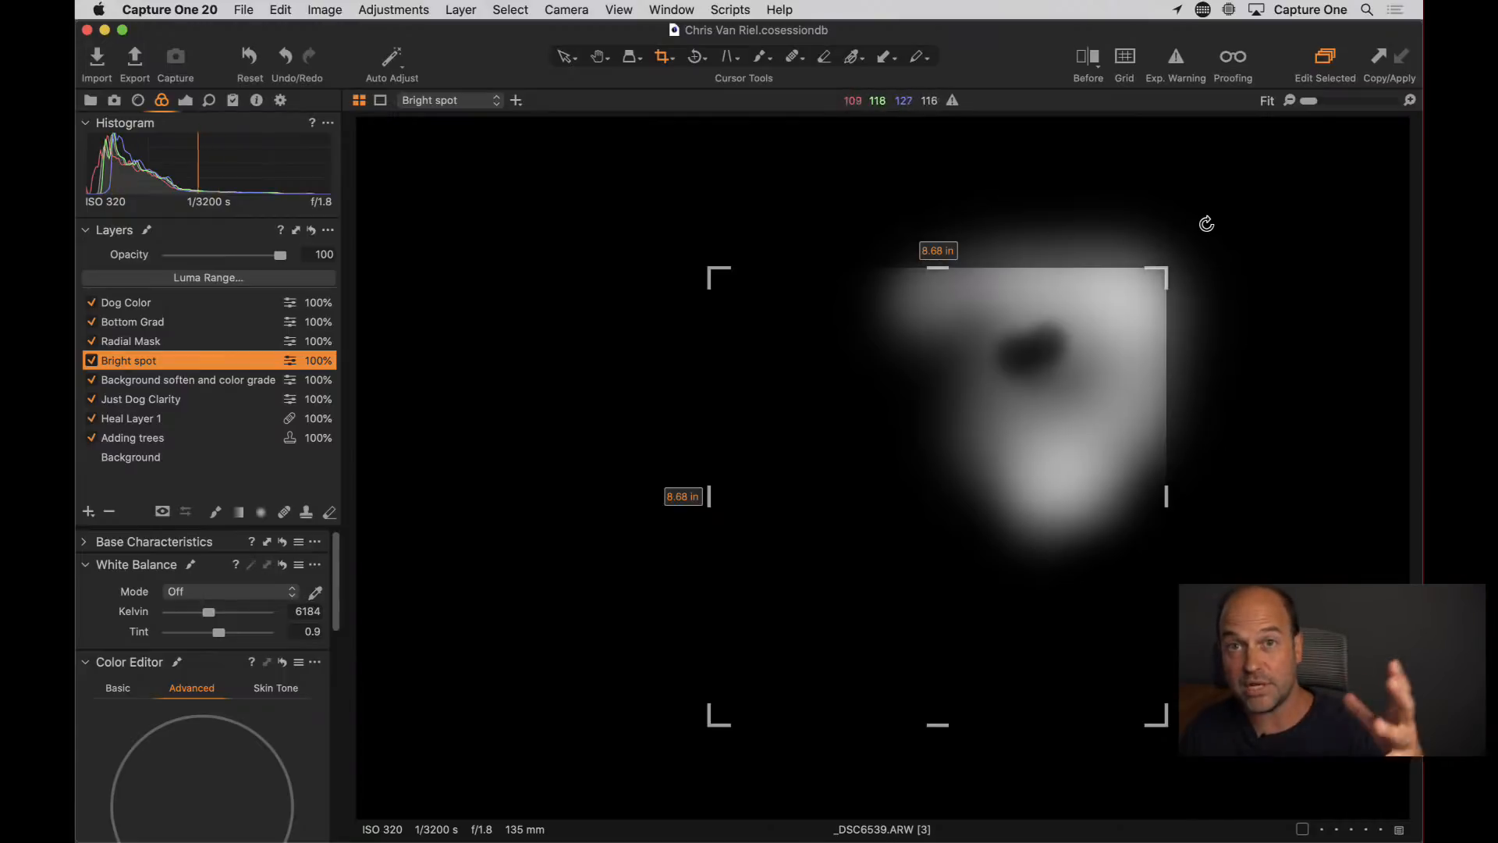
View the grayscale masks of Background soften and color grade, Just Dog Clarity, Heal Layer 1 and Adding trees against the crop, and restore the cropped view
{"action": "left_click", "coordinate": [200, 381]}
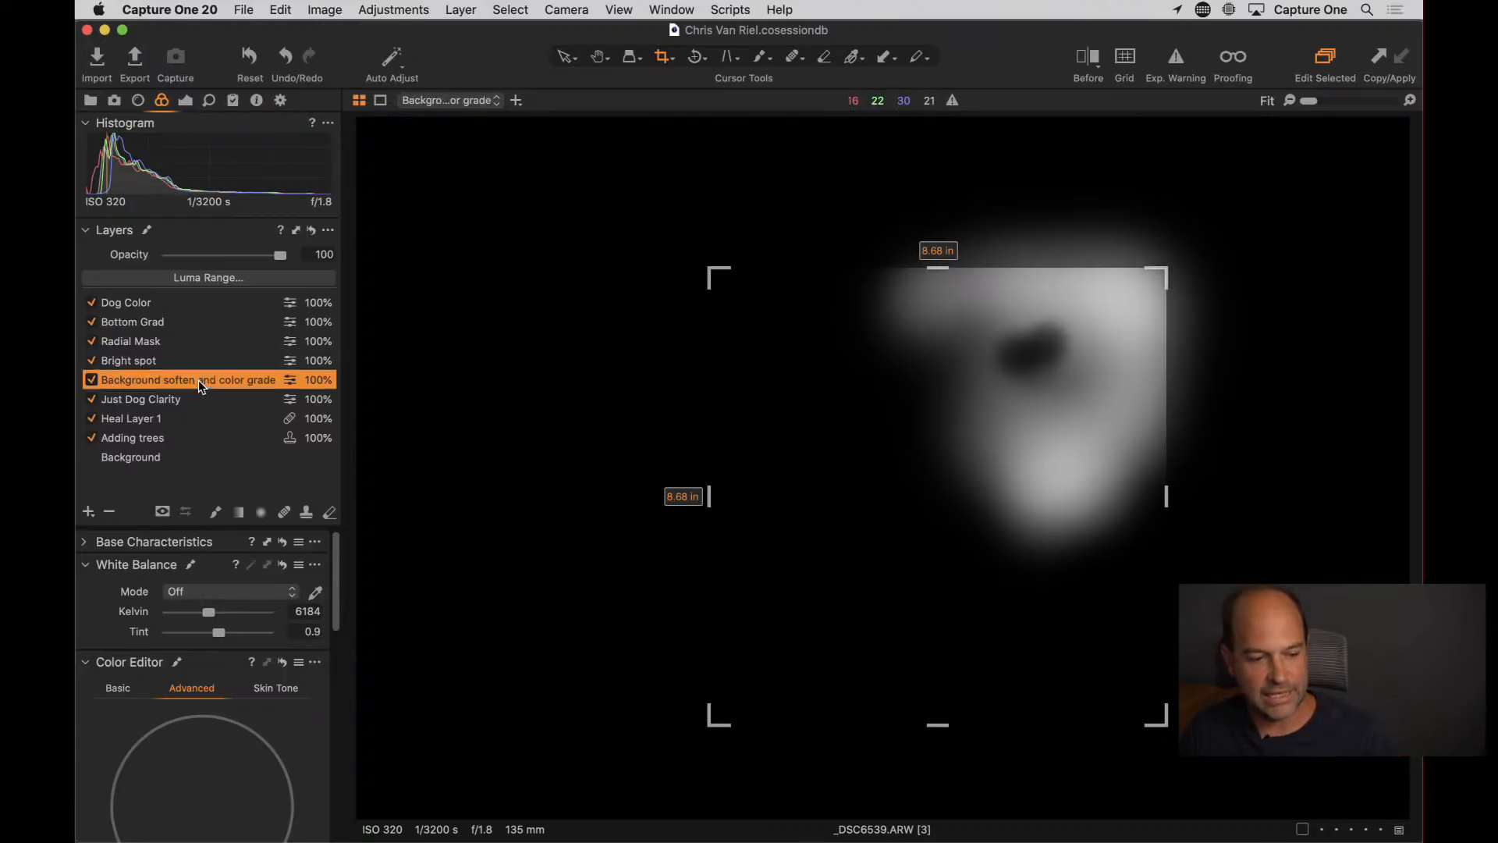
{"action": "left_click", "coordinate": [188, 400]}
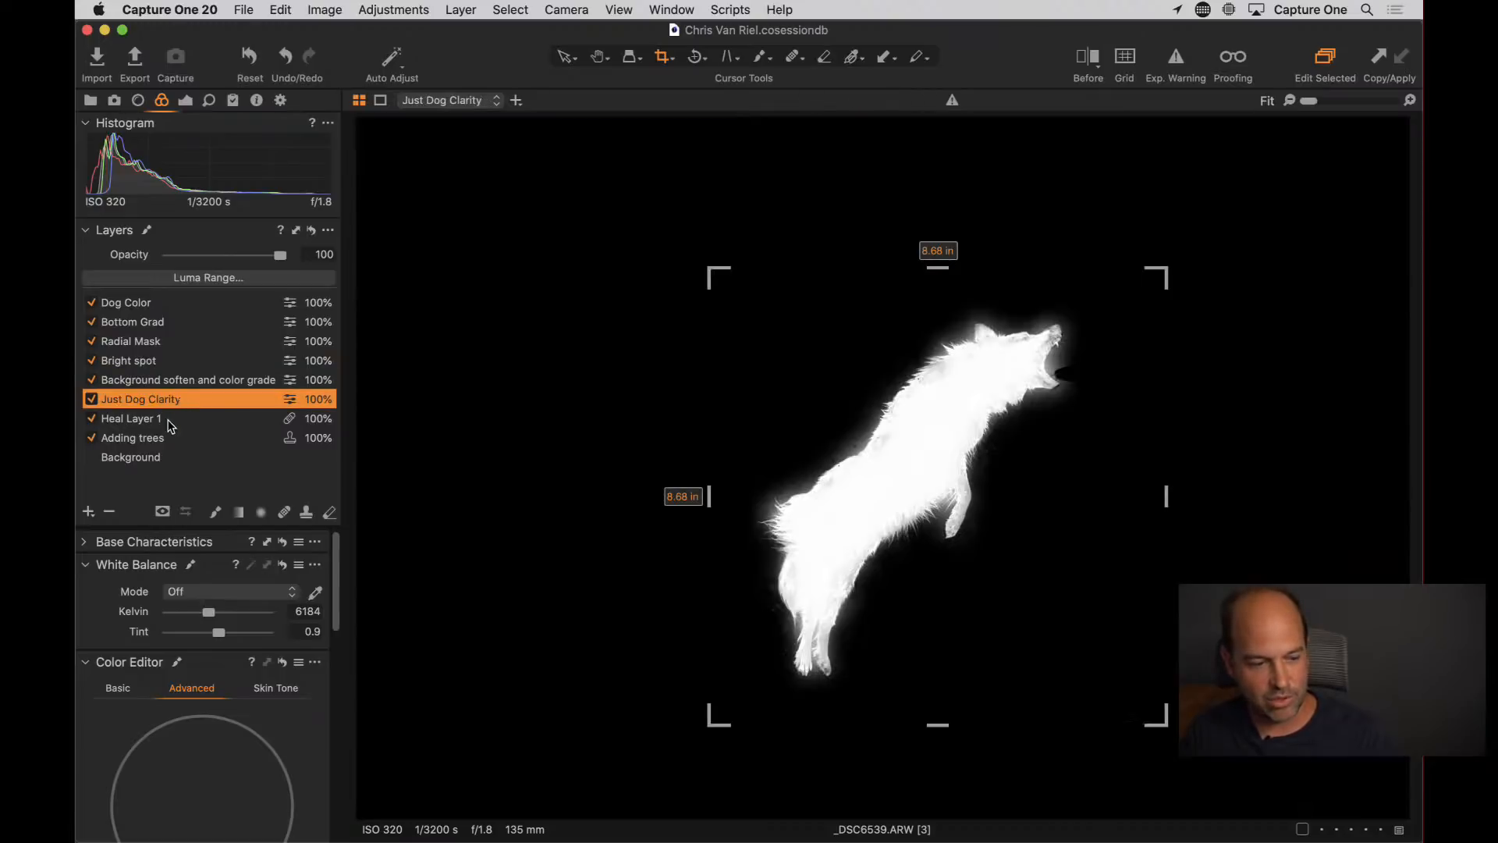
{"action": "left_click", "coordinate": [174, 421]}
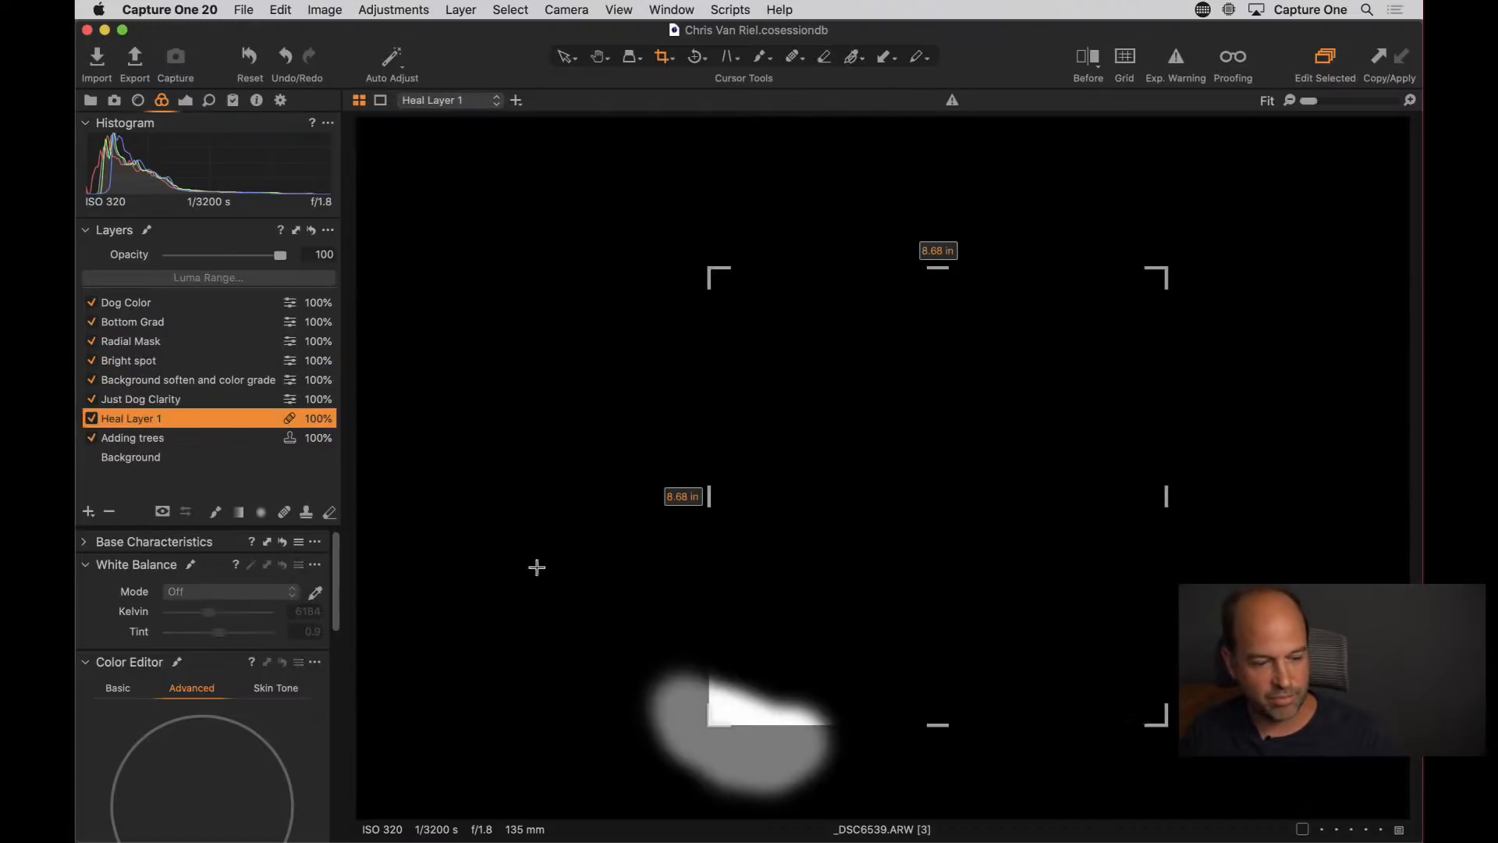
{"action": "left_click", "coordinate": [188, 439]}
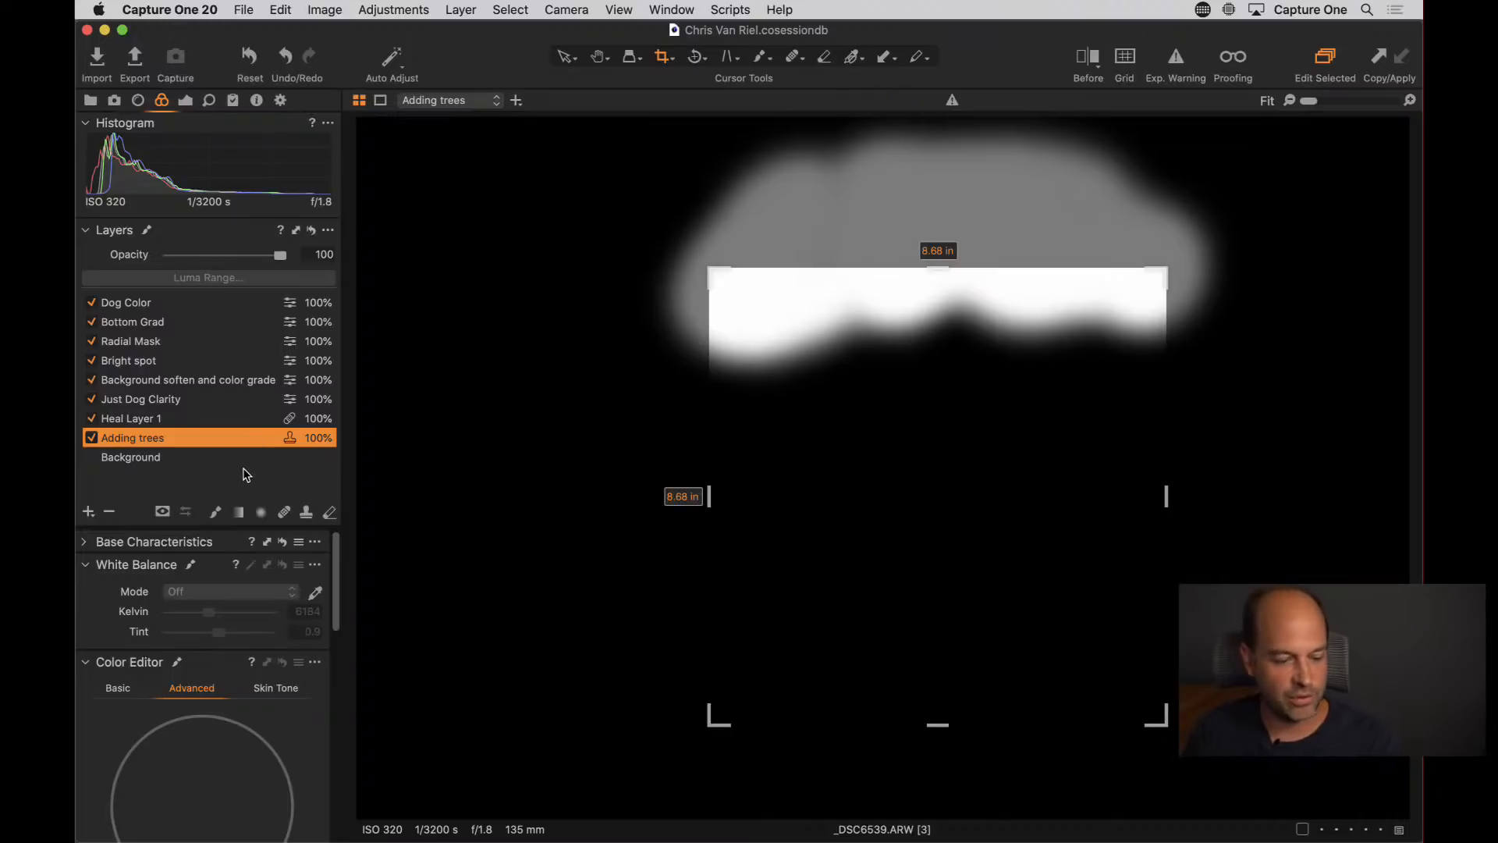
{"action": "key", "text": "m"}
{"action": "key", "text": "m"}
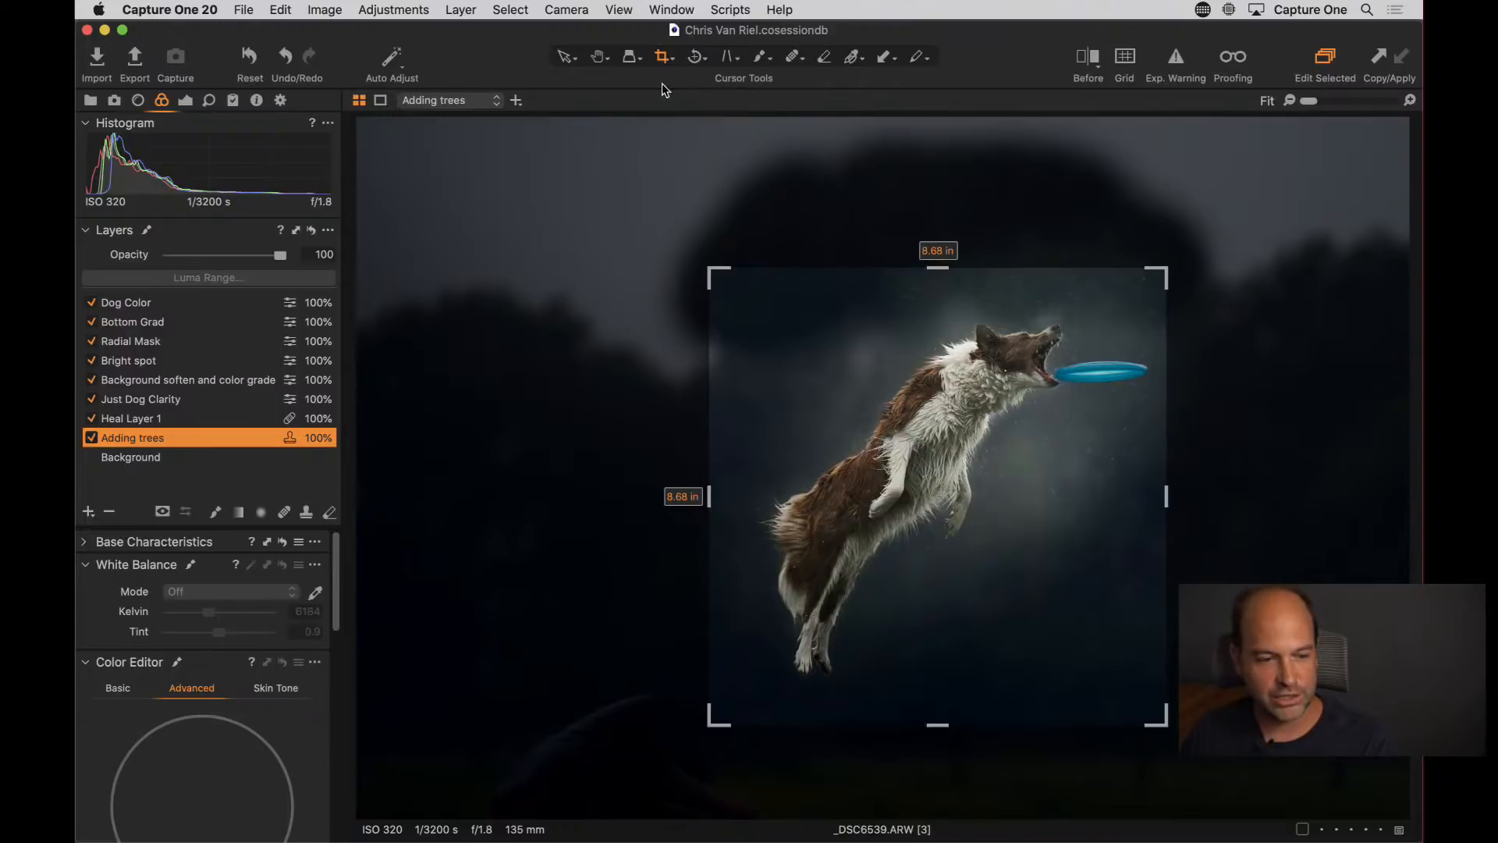
{"action": "left_click", "coordinate": [601, 57]}
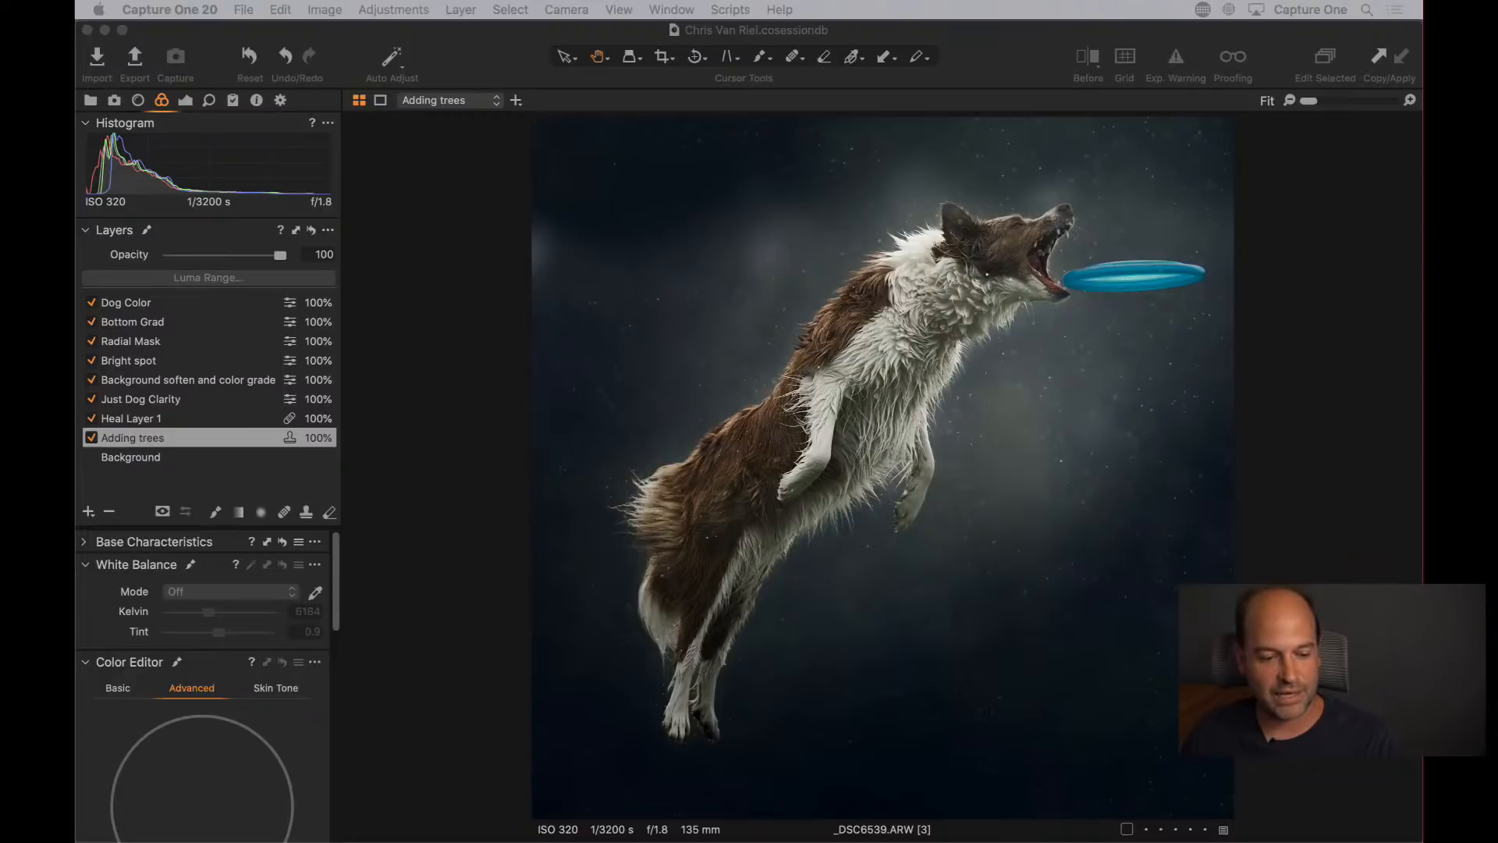
Sample the frisbee's blue in the Advanced Color Editor on the Background layer
{"action": "left_click", "coordinate": [821, 474]}
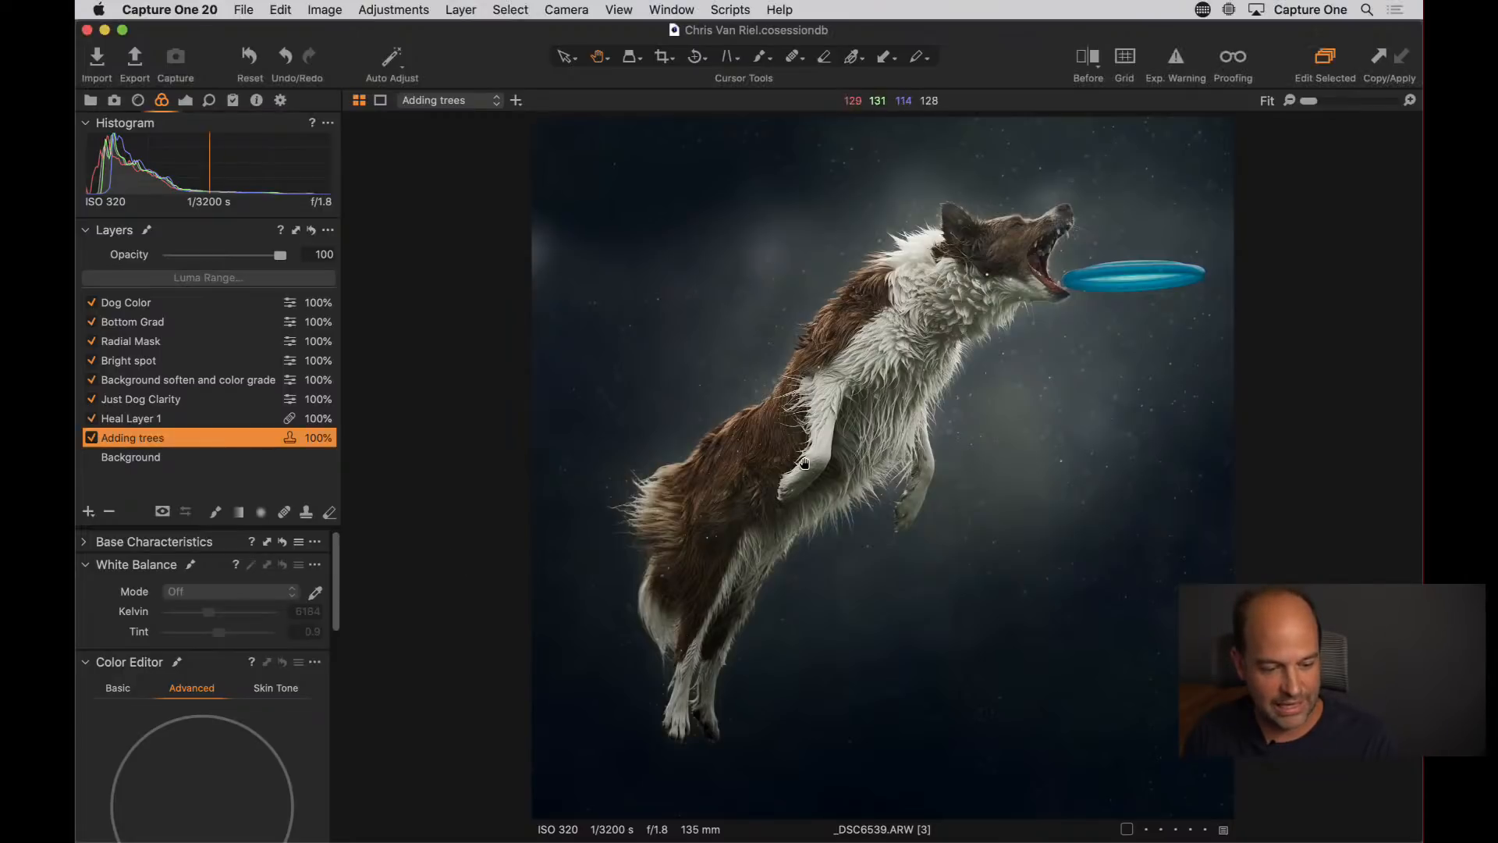
{"action": "double_click", "coordinate": [821, 463]}
{"action": "left_click_drag", "start_coordinate": [935, 363], "coordinate": [881, 518]}
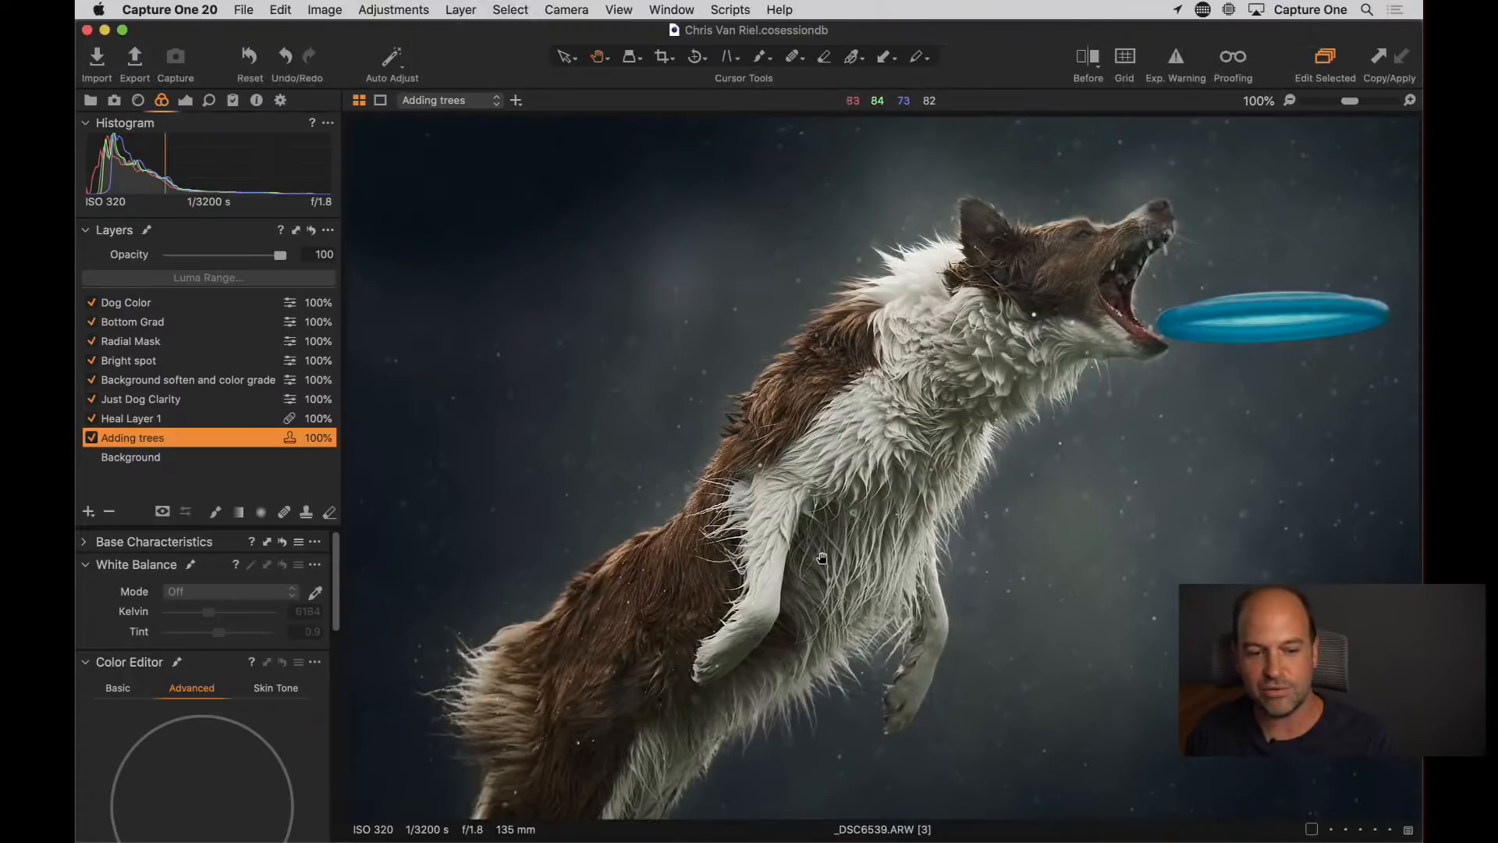
{"action": "left_click_drag", "start_coordinate": [780, 648], "coordinate": [747, 399]}
{"action": "left_click_drag", "start_coordinate": [972, 273], "coordinate": [902, 453]}
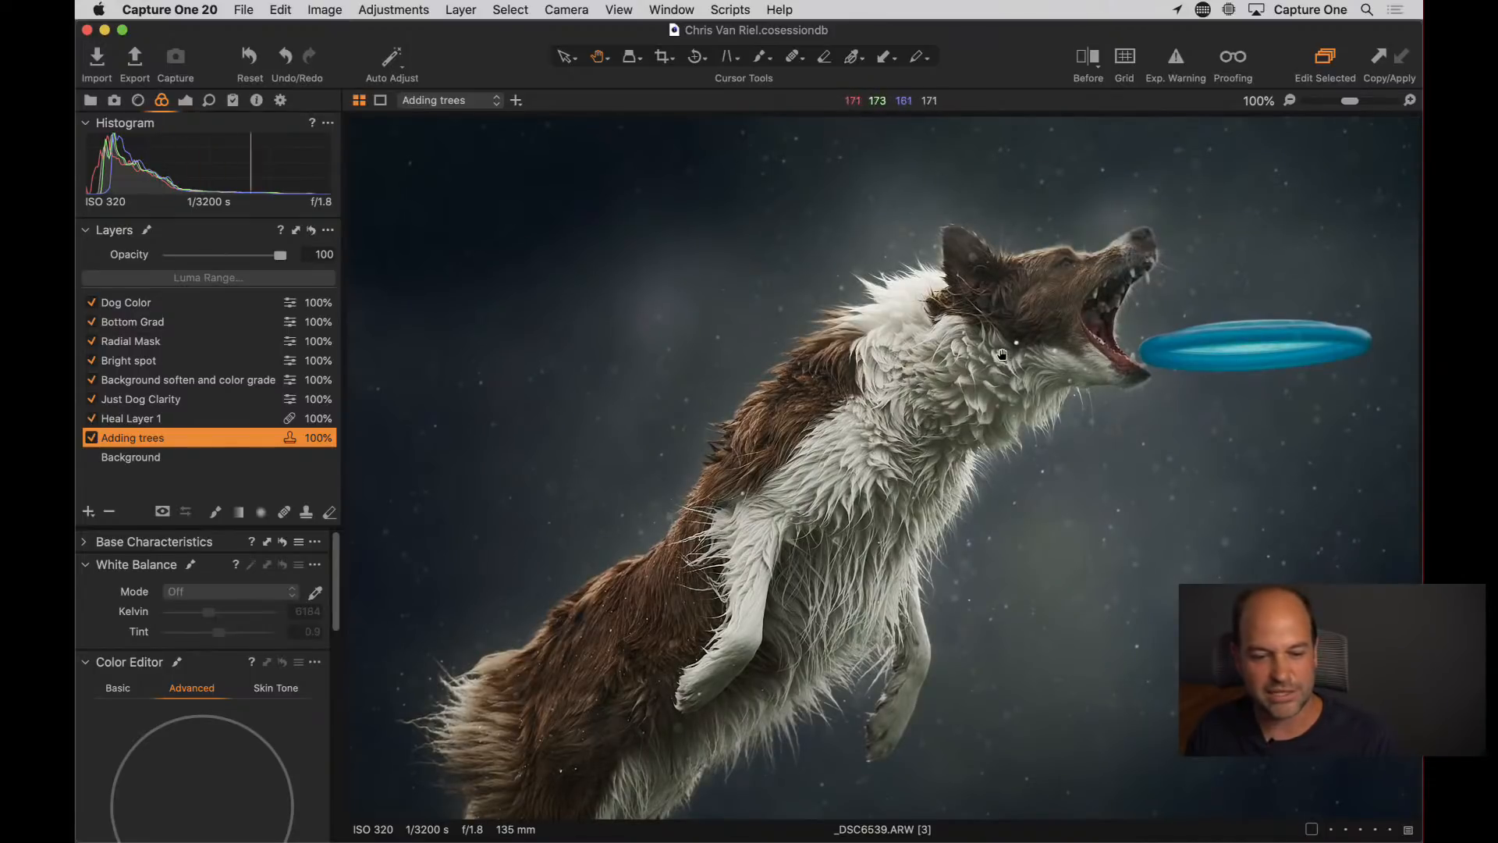
{"action": "left_click", "coordinate": [145, 457]}
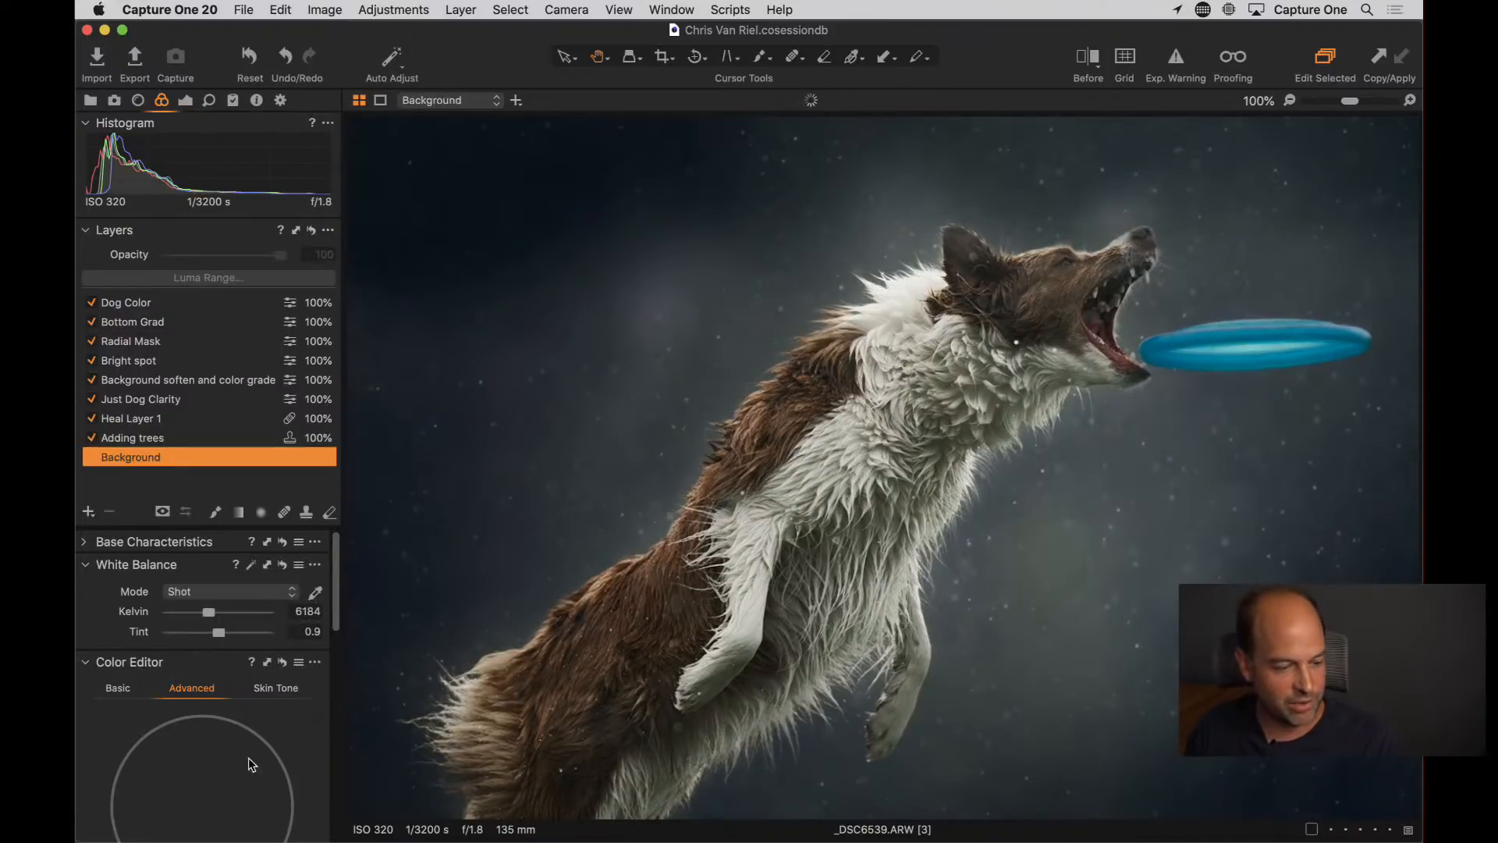
{"action": "scroll", "coordinate": [226, 769], "scroll_direction": "down", "scroll_amount": 5}
{"action": "scroll", "coordinate": [226, 769], "scroll_direction": "up", "scroll_amount": 3}
{"action": "left_click", "coordinate": [314, 801]}
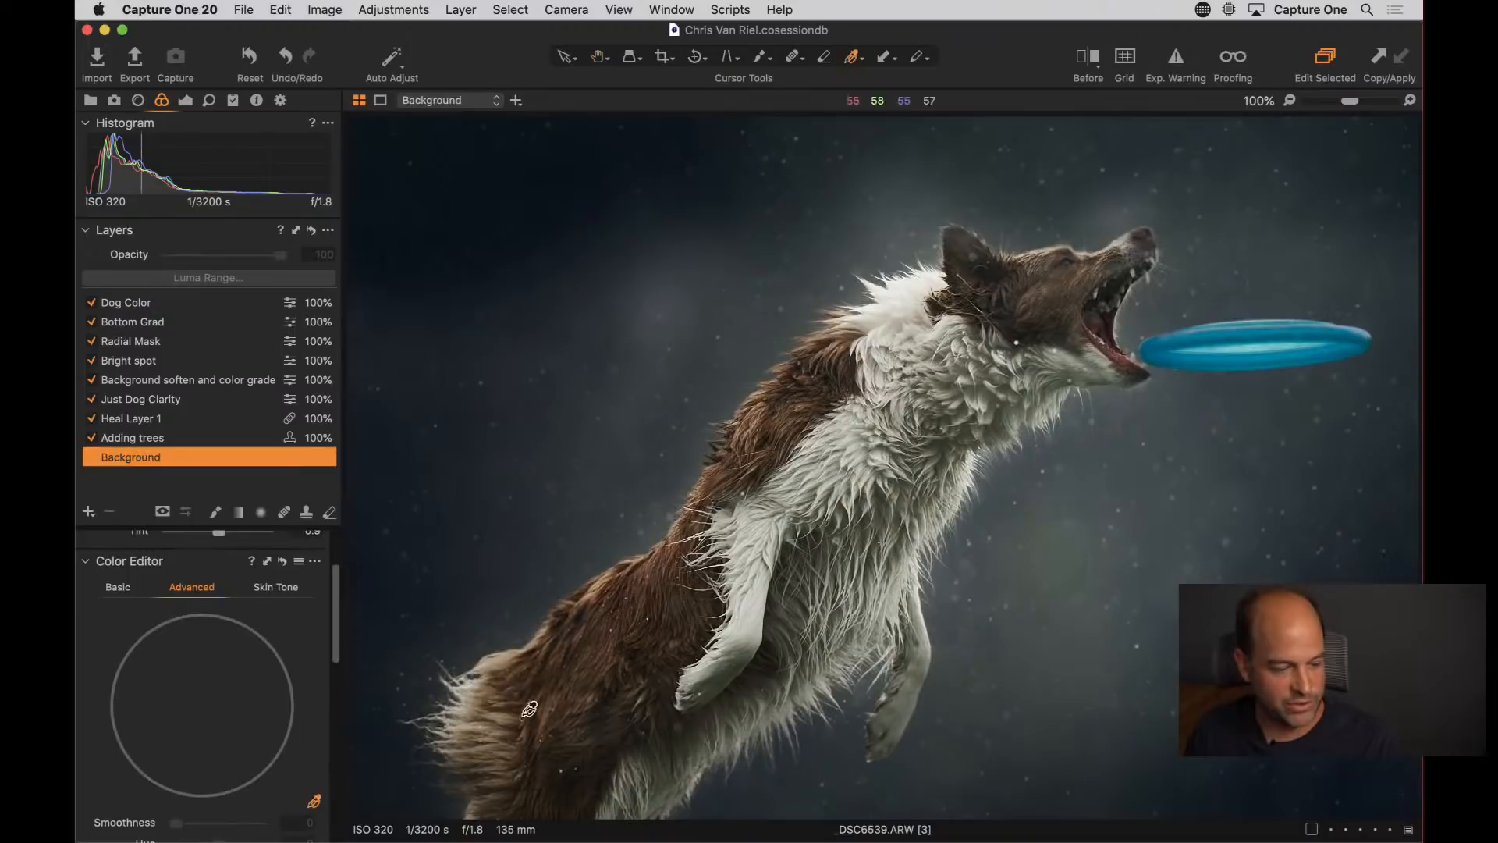
{"action": "left_click", "coordinate": [1207, 327]}
Set the sampled frisbee blue's Saturation to 17.9 and Lightness to 7.5
{"action": "scroll", "coordinate": [201, 709], "scroll_direction": "down", "scroll_amount": 5}
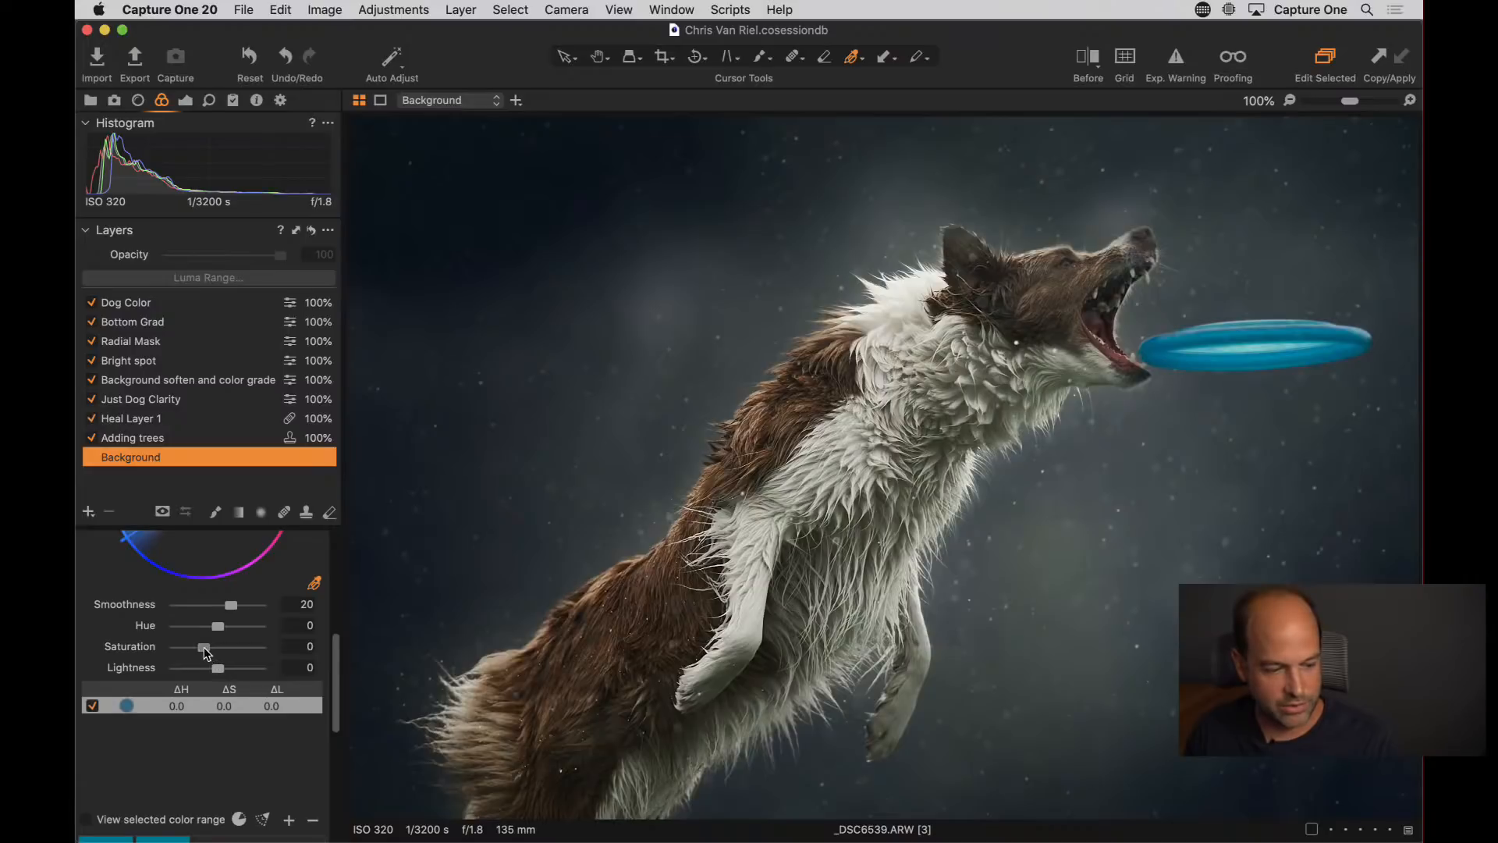
{"action": "left_click_drag", "start_coordinate": [203, 648], "coordinate": [232, 676]}
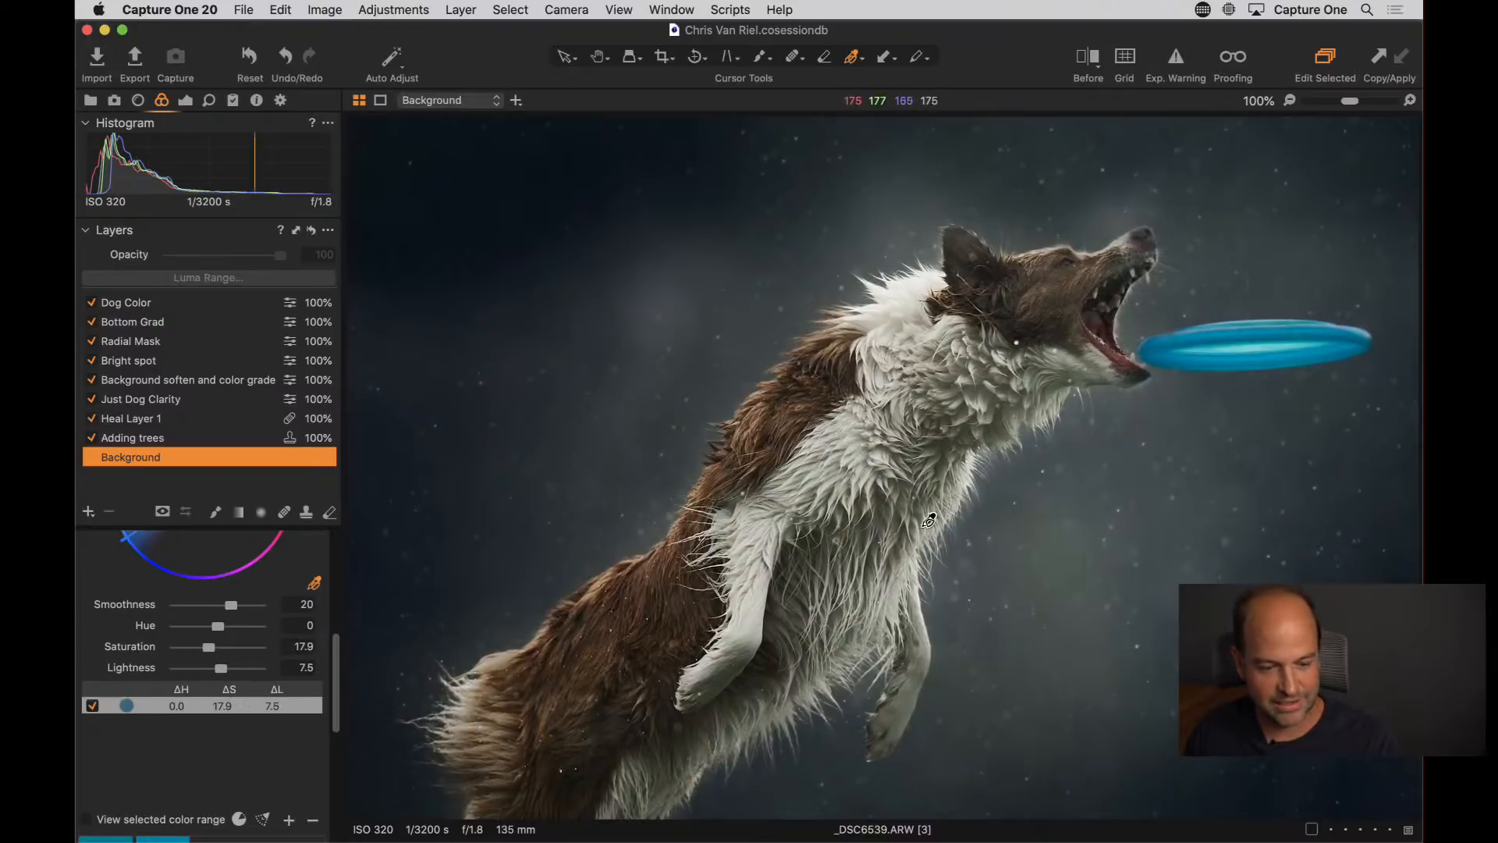
{"action": "double_click", "coordinate": [895, 513]}
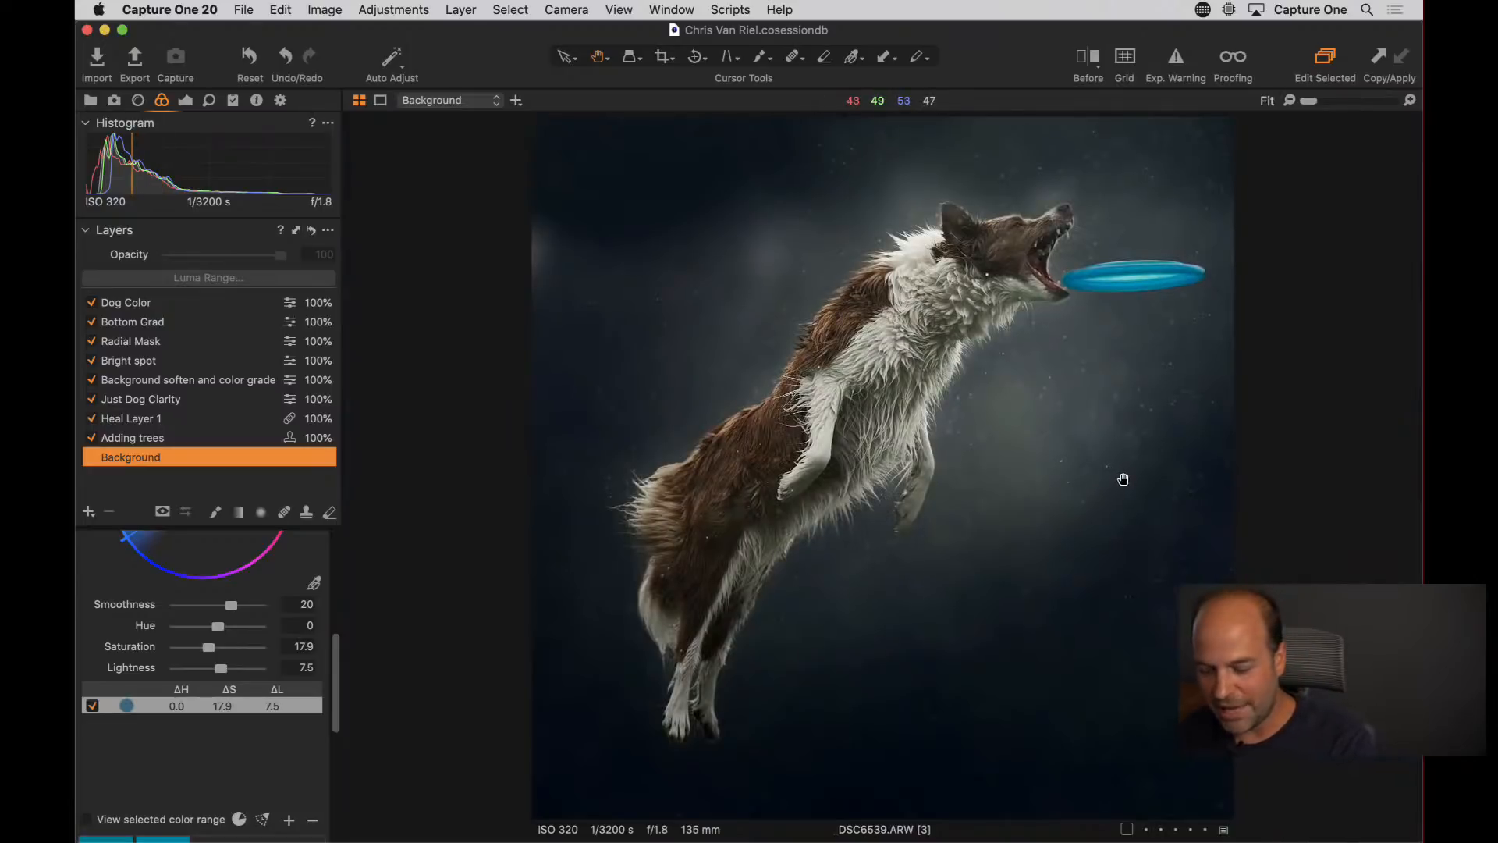
Show the image browser and turn on the Dog Color Tone layer on variant 1 of _DSC6539.ARW
{"action": "key", "text": "super+b"}
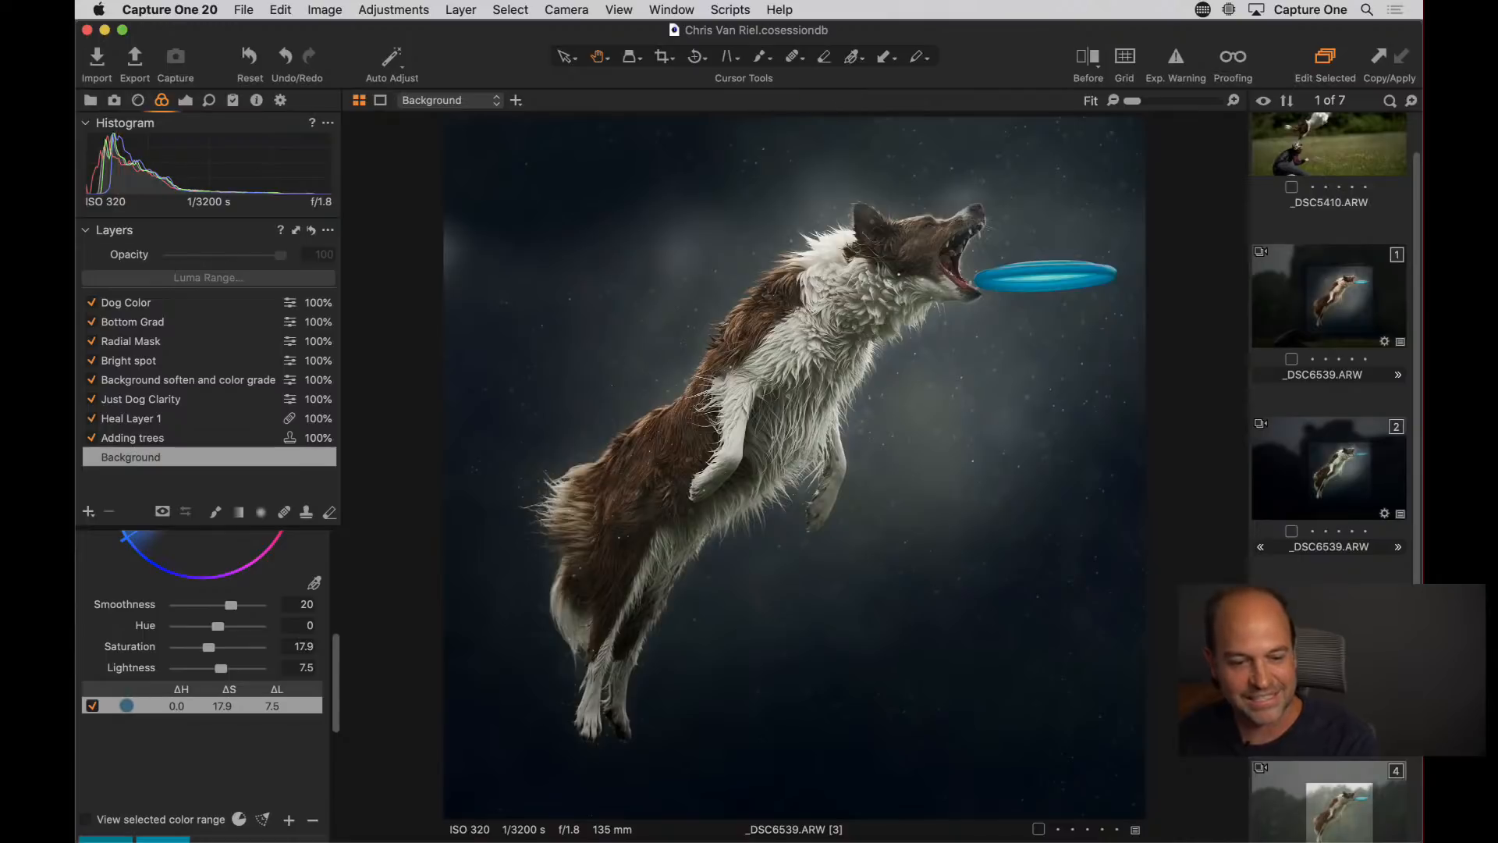
{"action": "left_click", "coordinate": [1344, 297]}
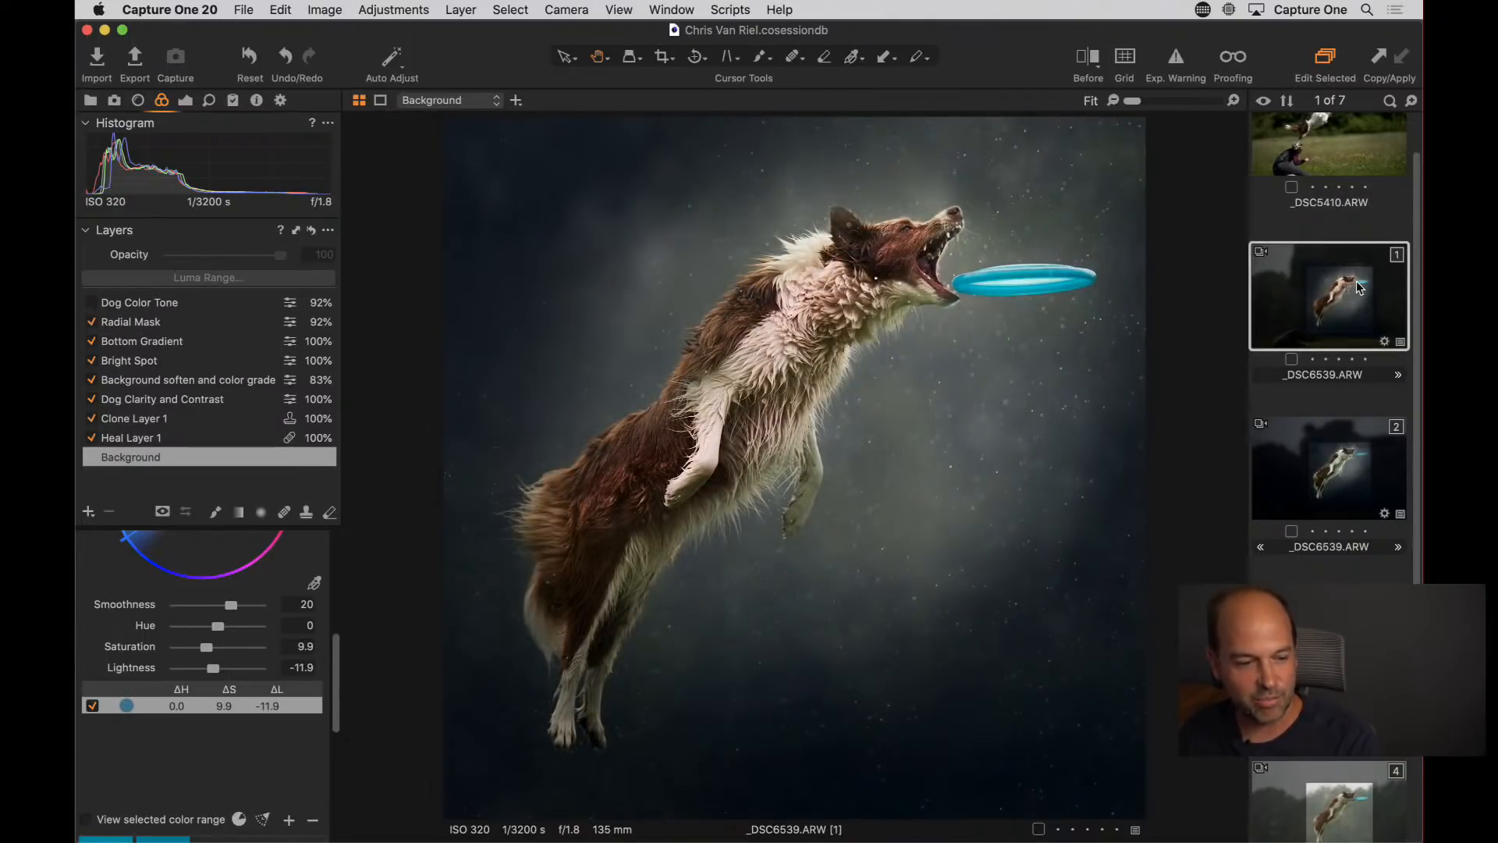
{"action": "left_click", "coordinate": [160, 306]}
{"action": "left_click", "coordinate": [91, 303]}
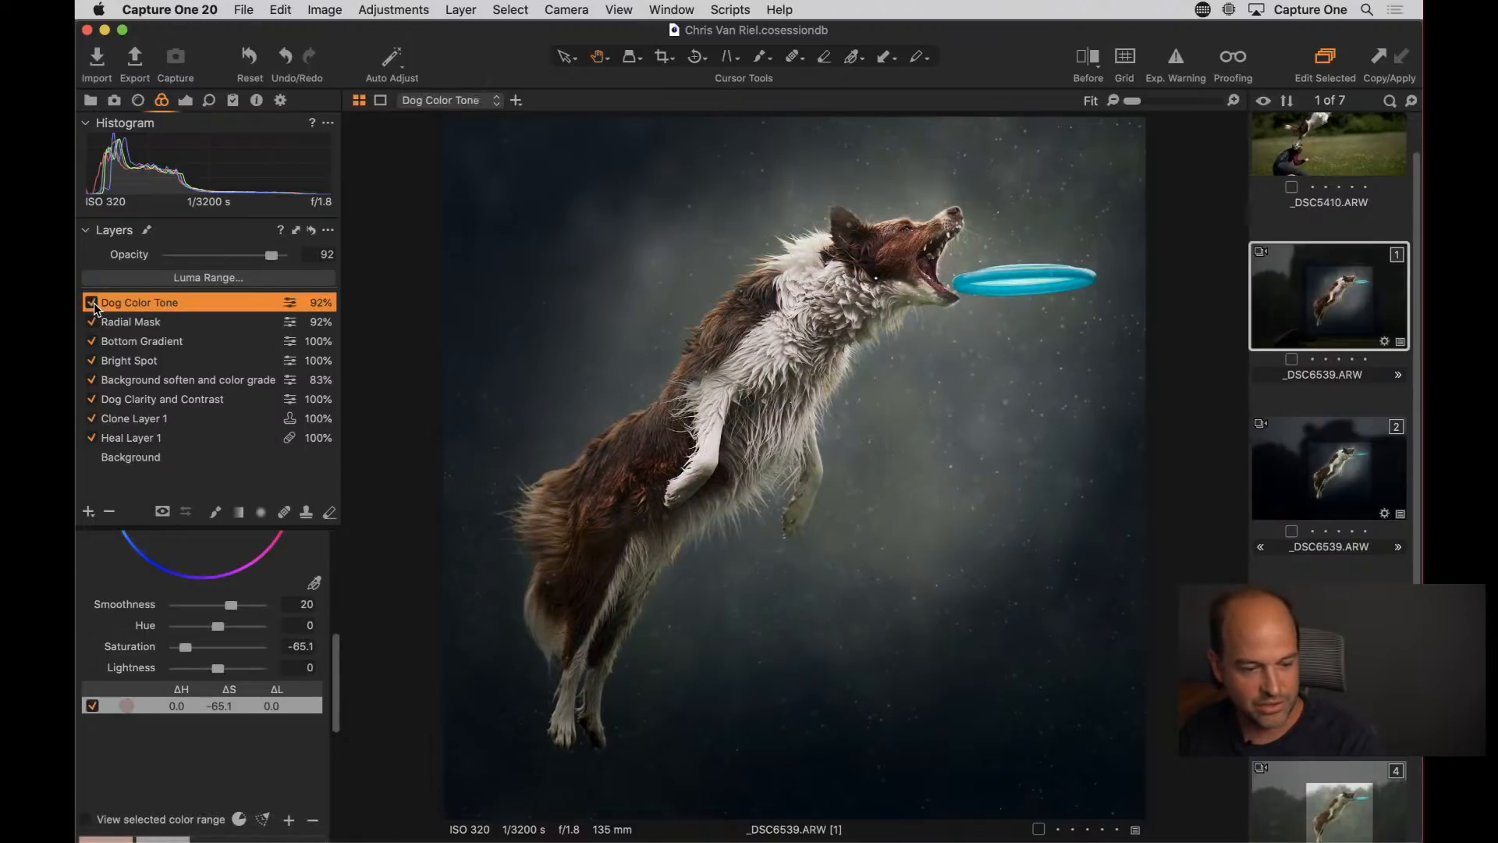
Compare variants 1, 2 and 3 of _DSC6539.ARW, ending on variant 3
{"action": "left_click", "coordinate": [1336, 472]}
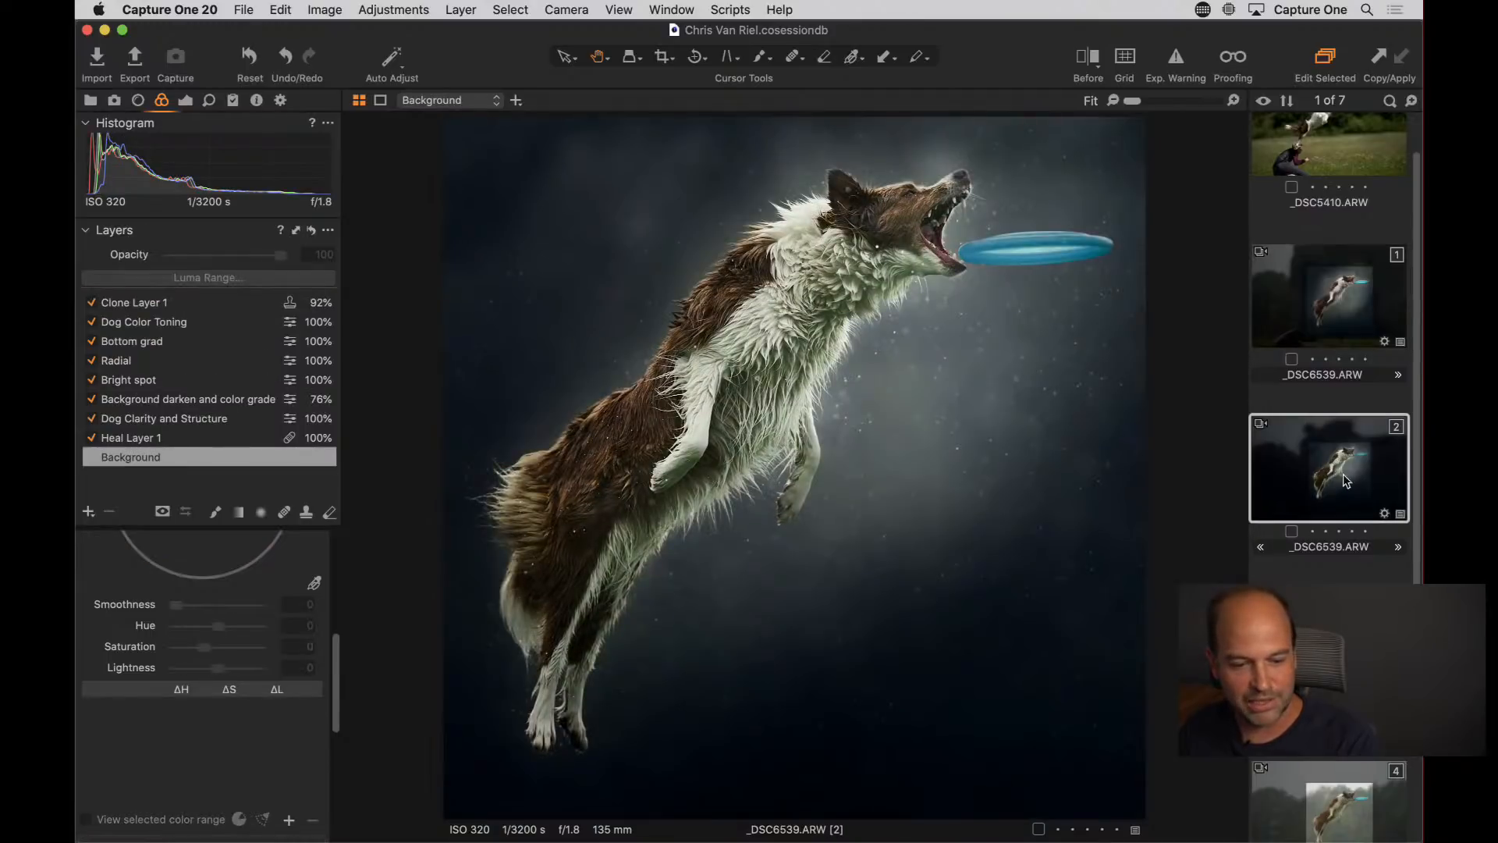
{"action": "key", "text": "Down"}
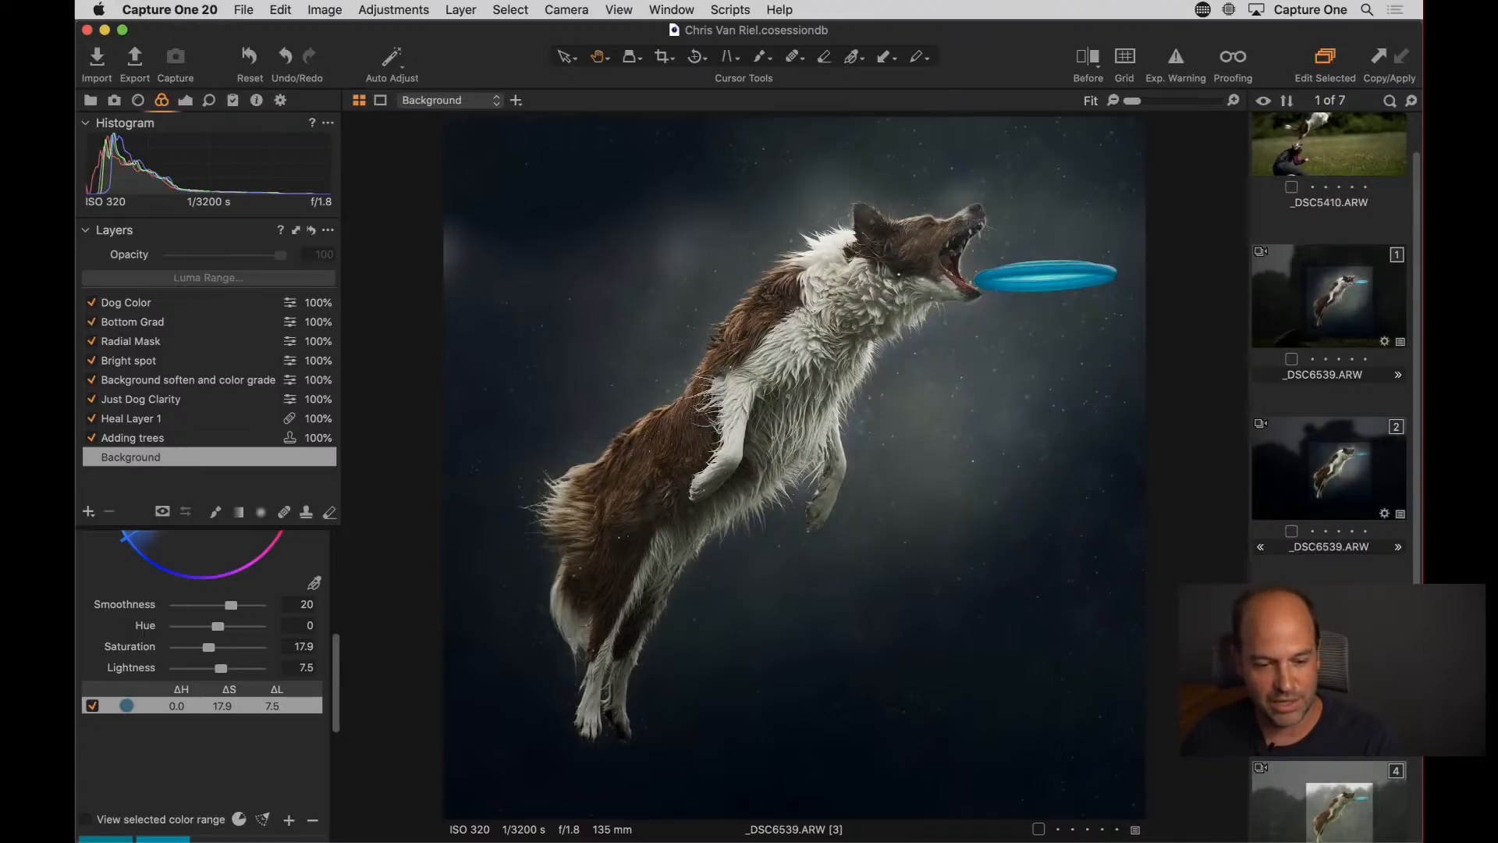
{"action": "left_click", "coordinate": [1309, 301]}
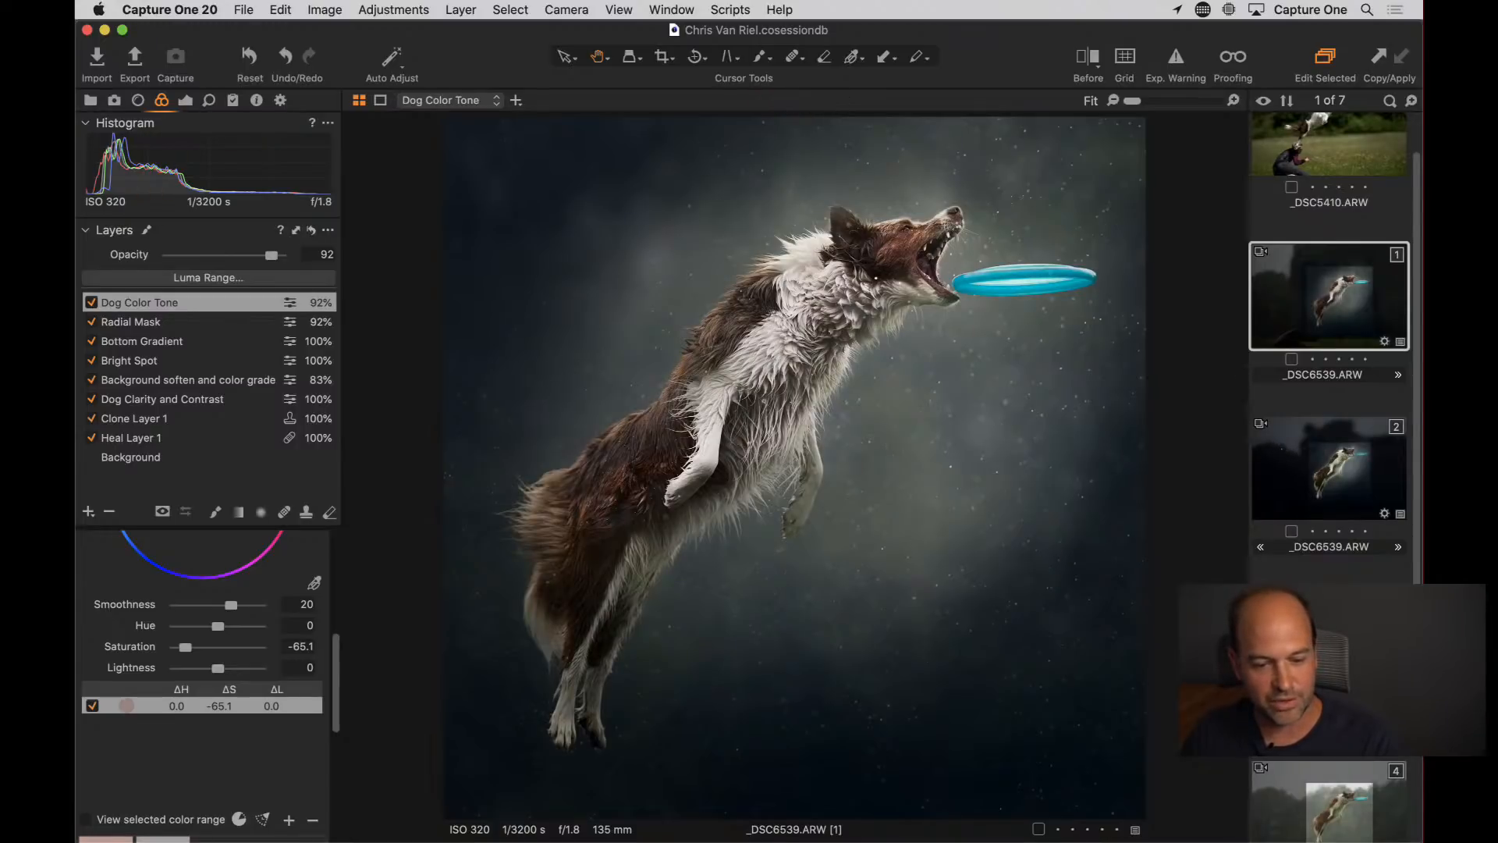
{"action": "left_click", "coordinate": [1329, 645]}
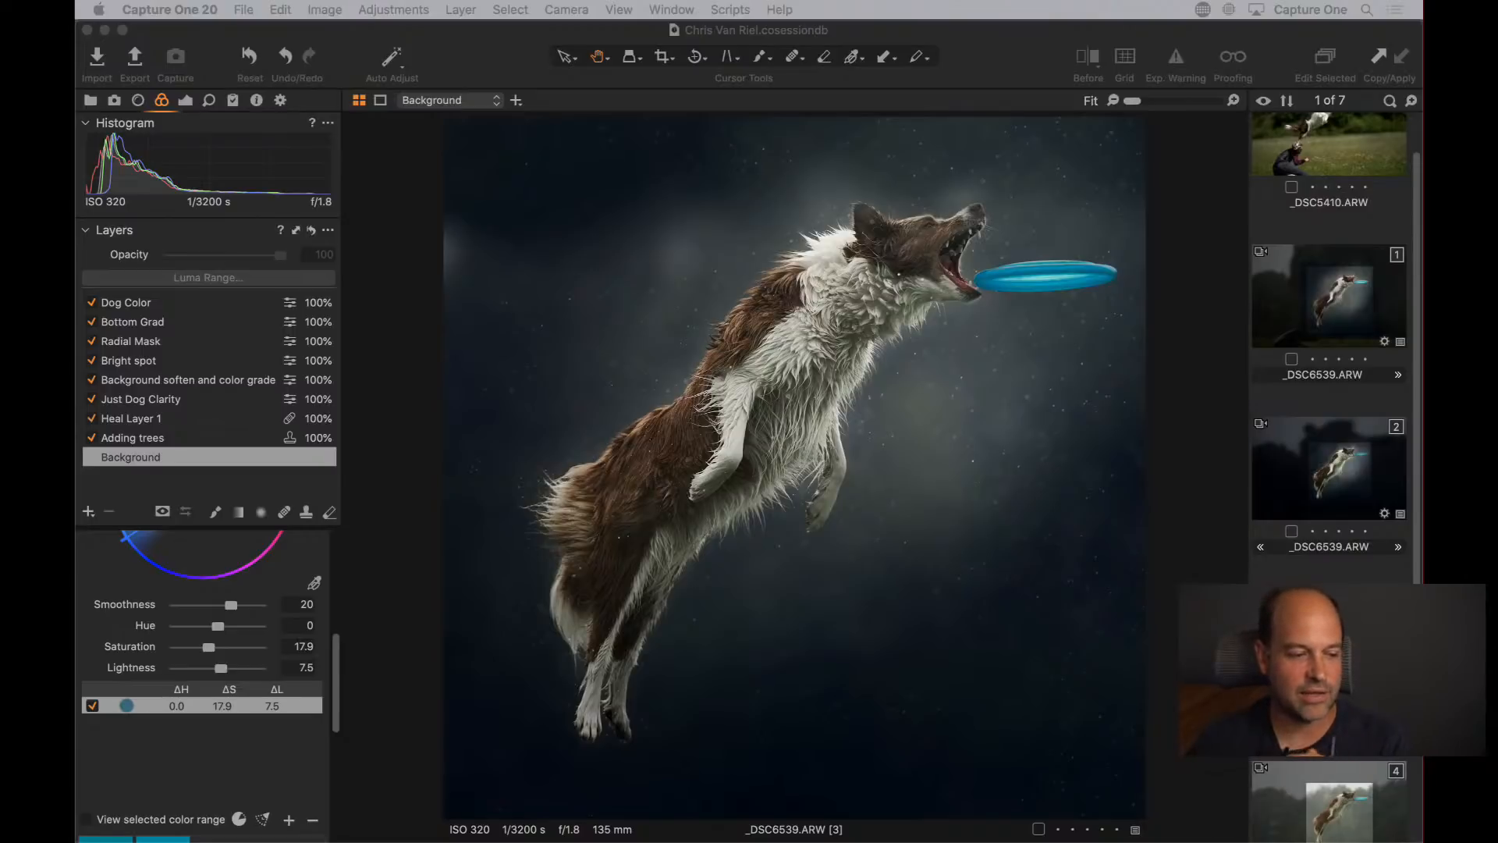
Select the Bright spot layer and look through its mask commands, such as Rasterize, Feather, Refine and Luma Range
{"action": "left_click", "coordinate": [206, 360]}
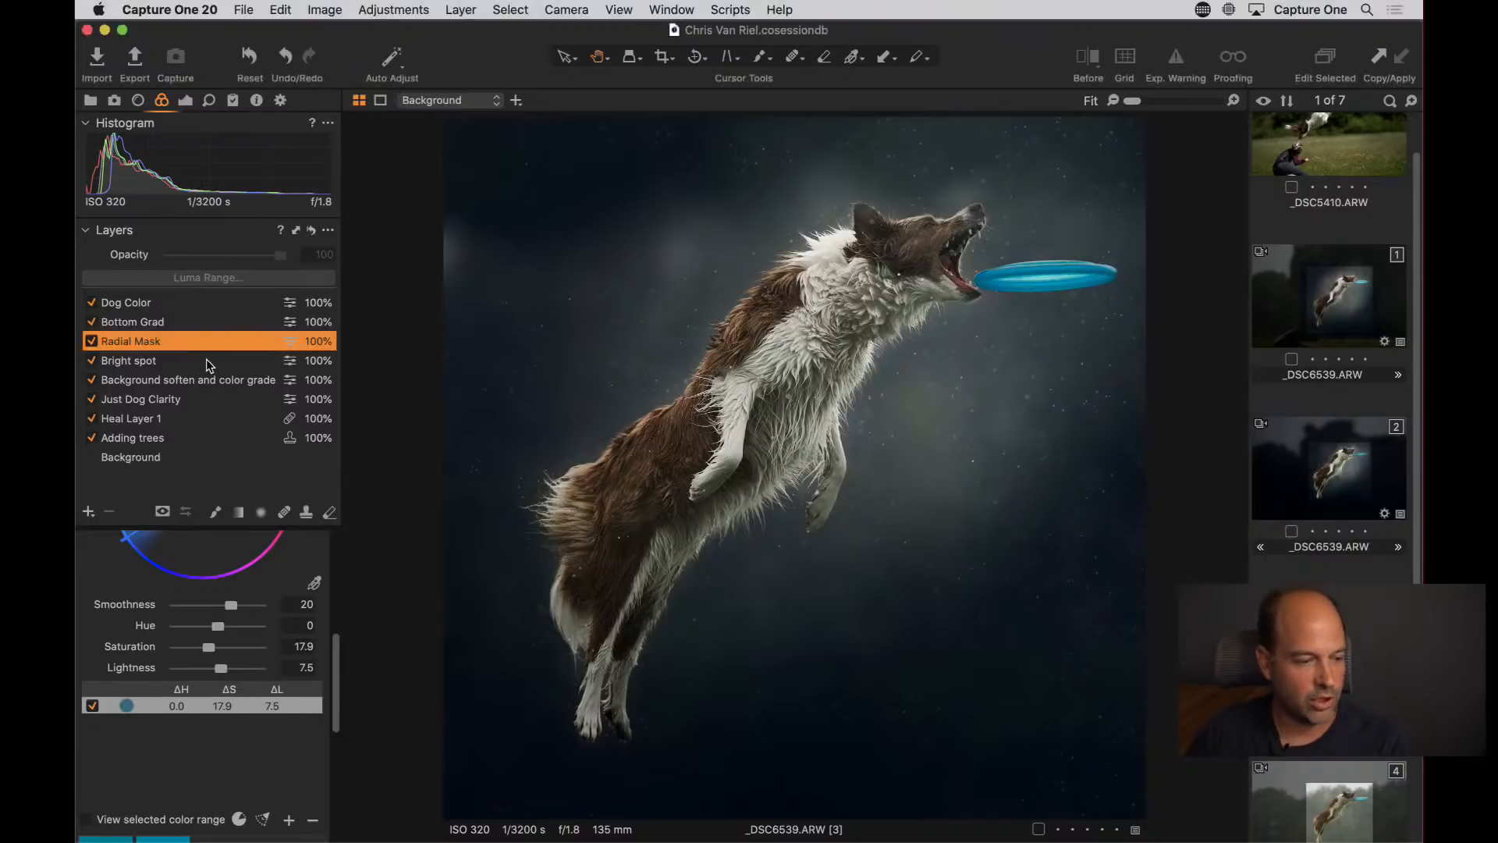
{"action": "left_click", "coordinate": [328, 230]}
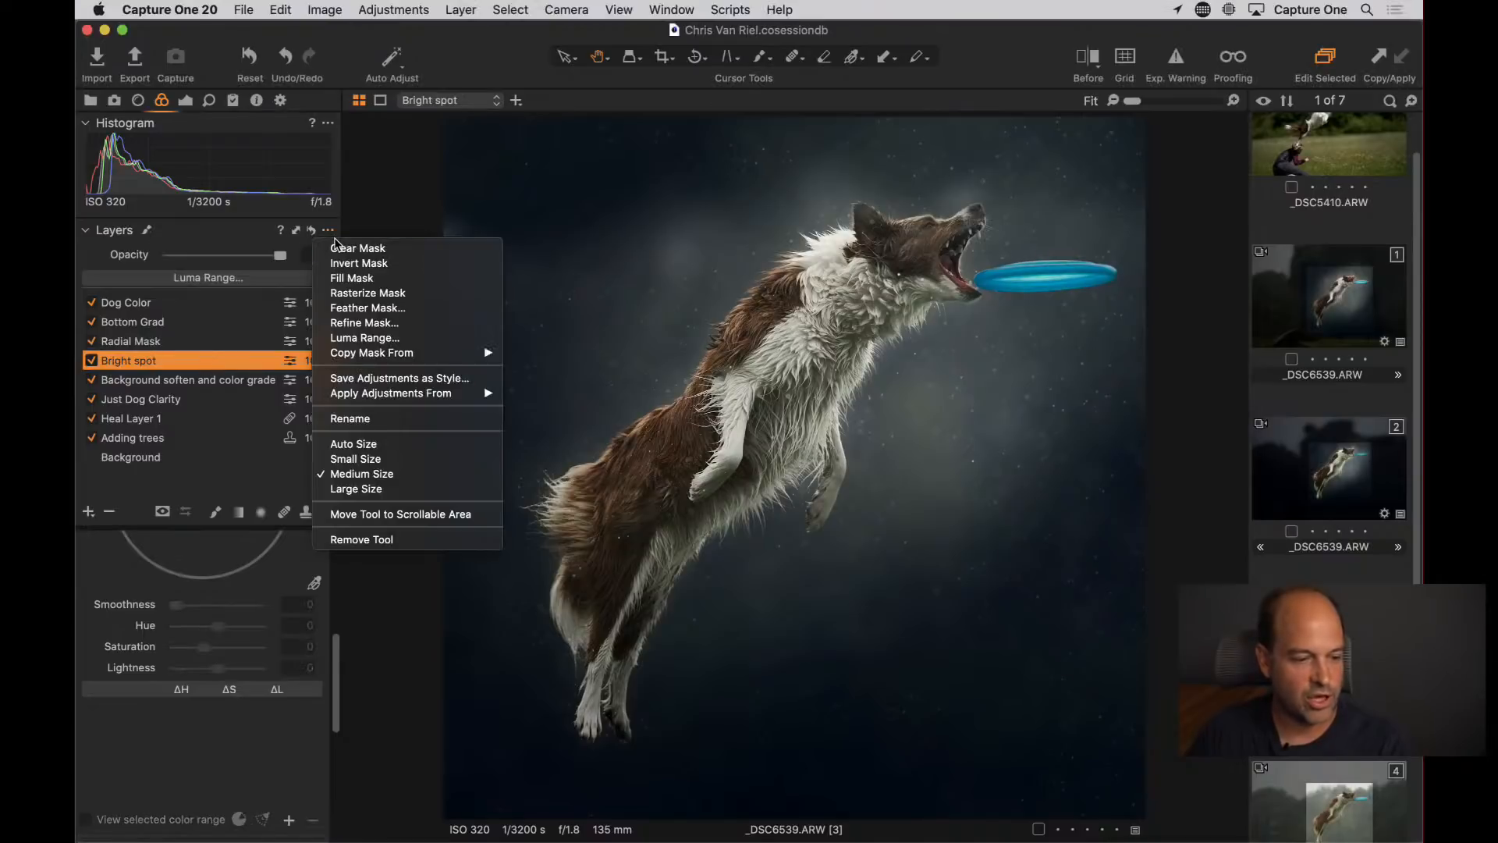
{"action": "left_click", "coordinate": [350, 245]}
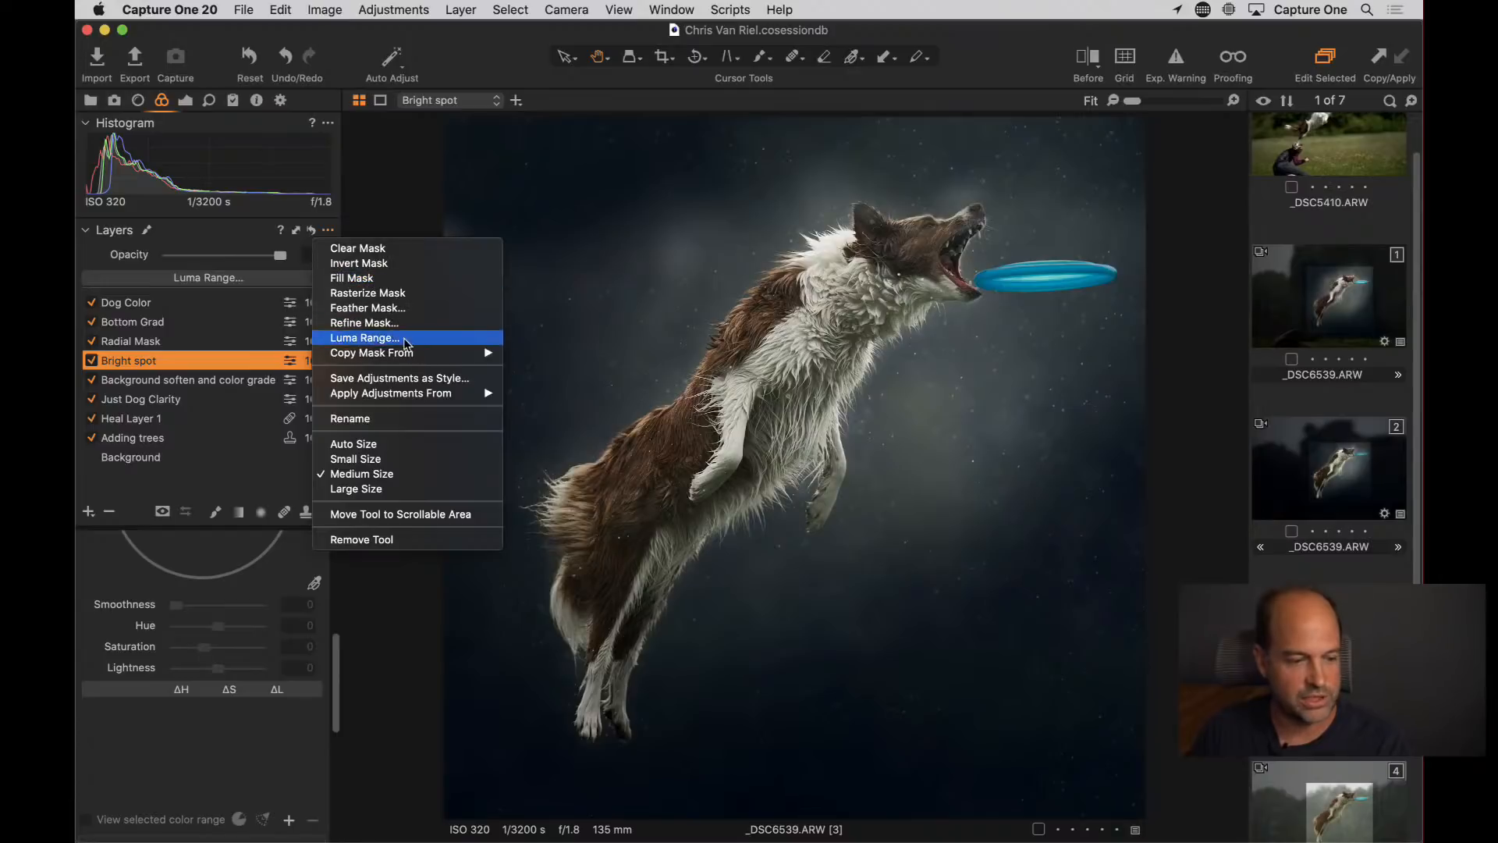
{"action": "left_click", "coordinate": [239, 362]}
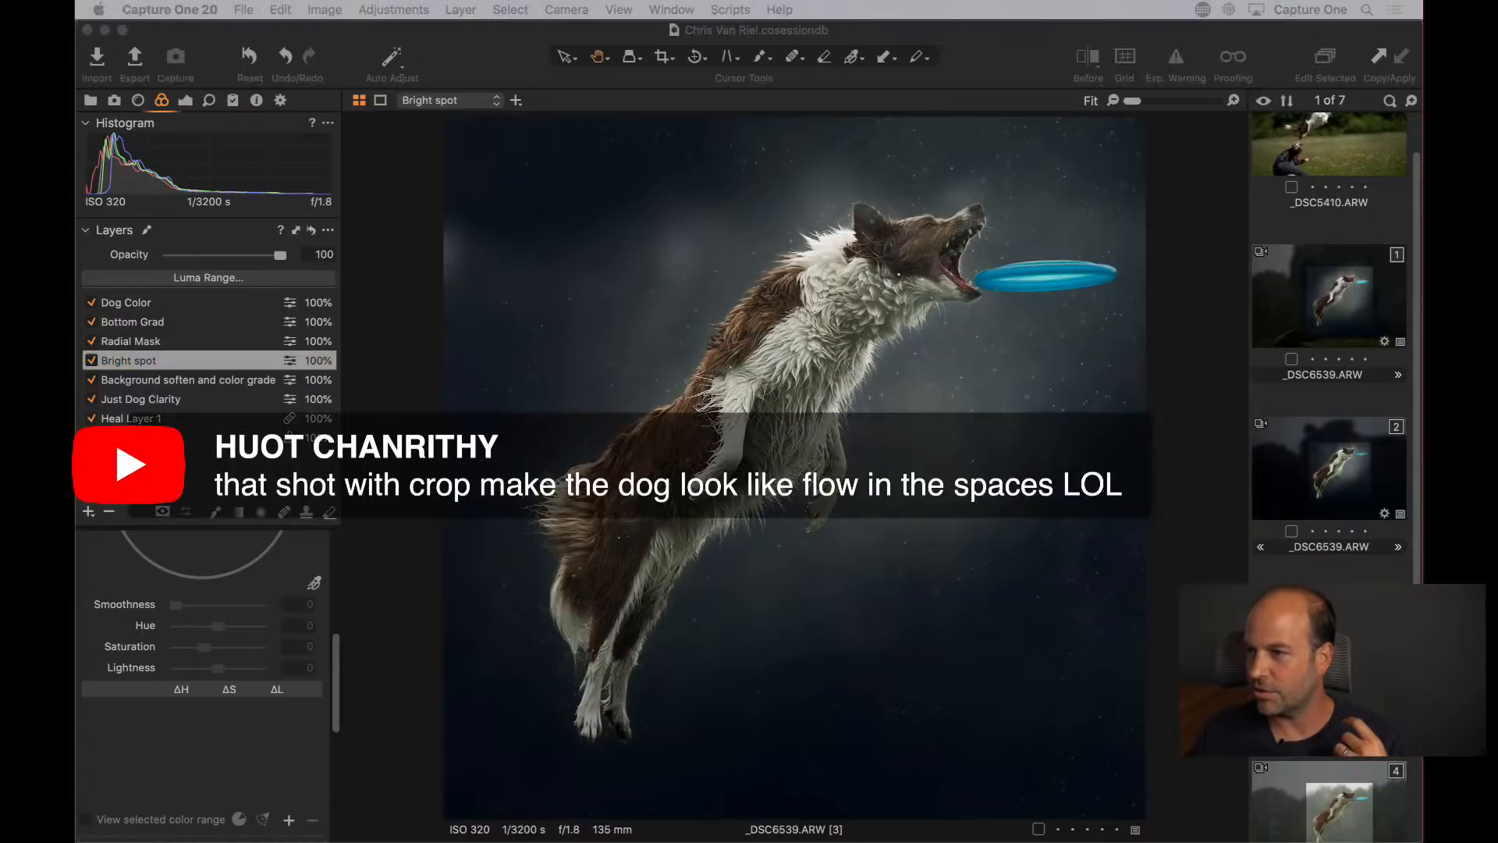
Check the crop against the full uncropped frame, return to the cropped view and bring the _DSC5410.ARW thumbnail into view
{"action": "key", "text": "super+Tab"}
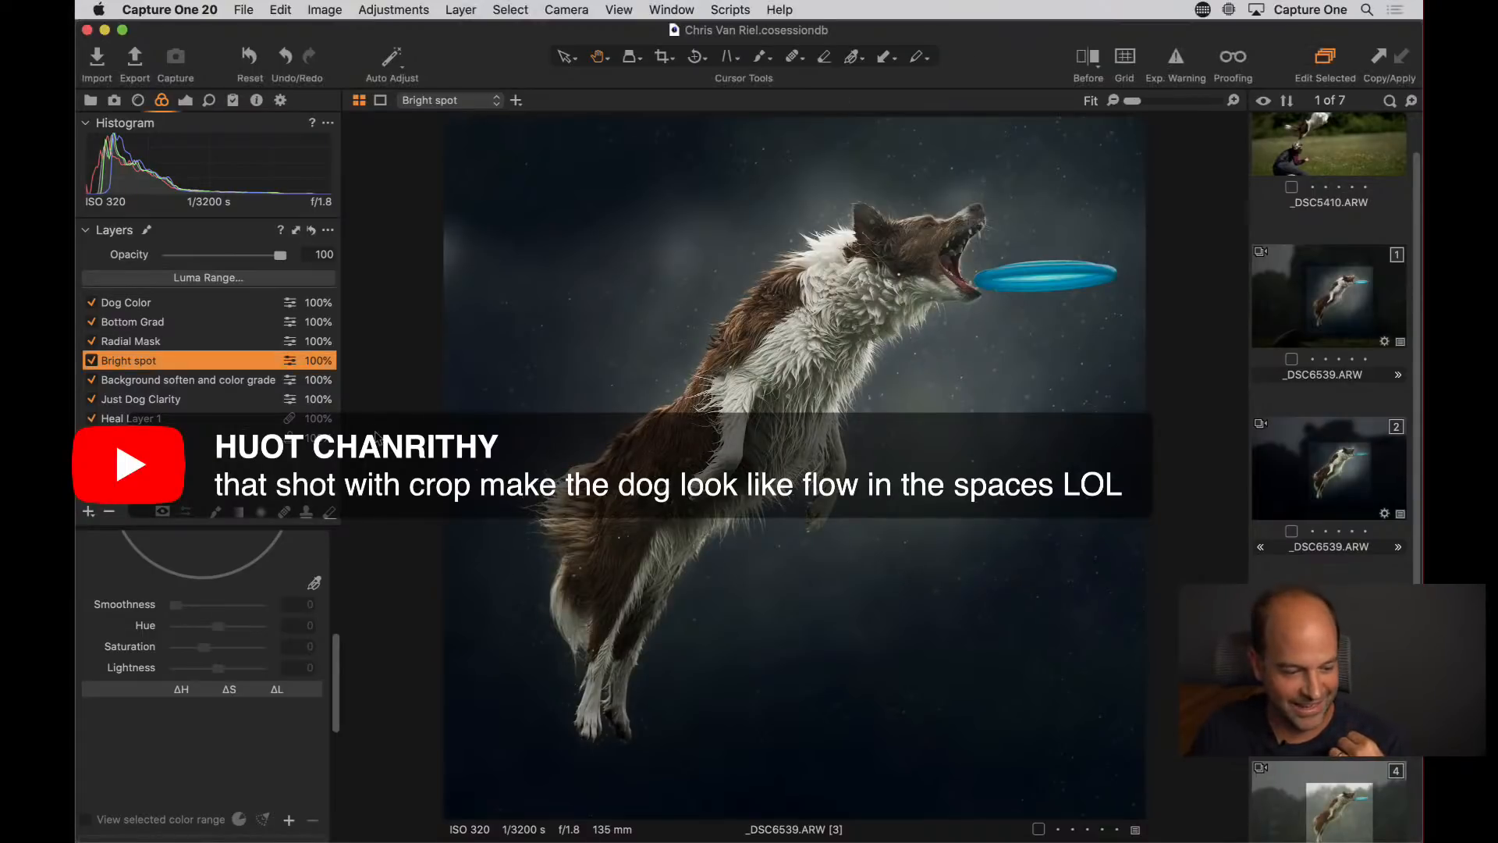
{"action": "left_click", "coordinate": [663, 57]}
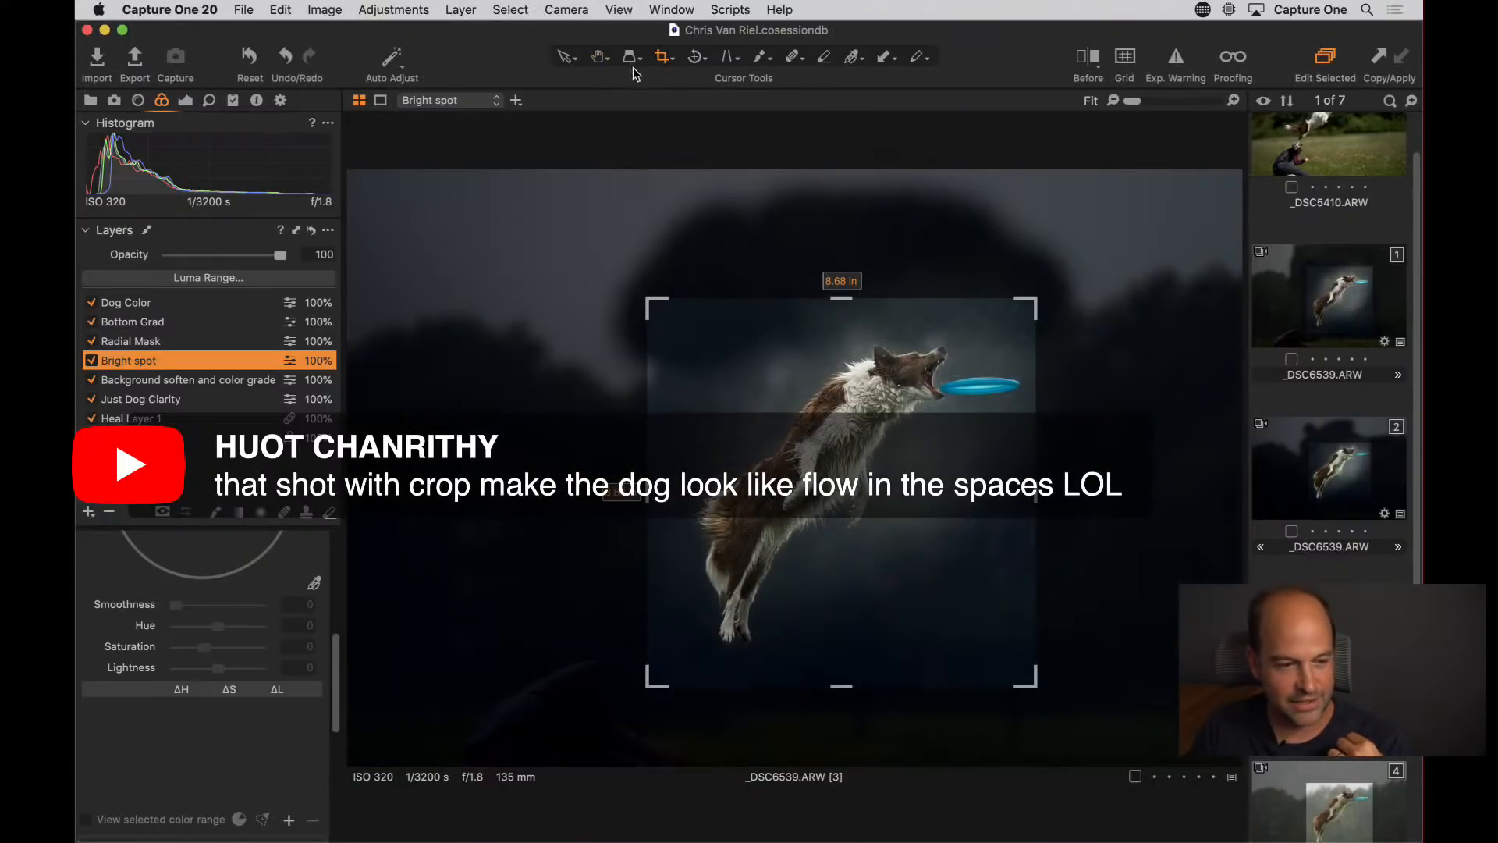
{"action": "left_click", "coordinate": [600, 59]}
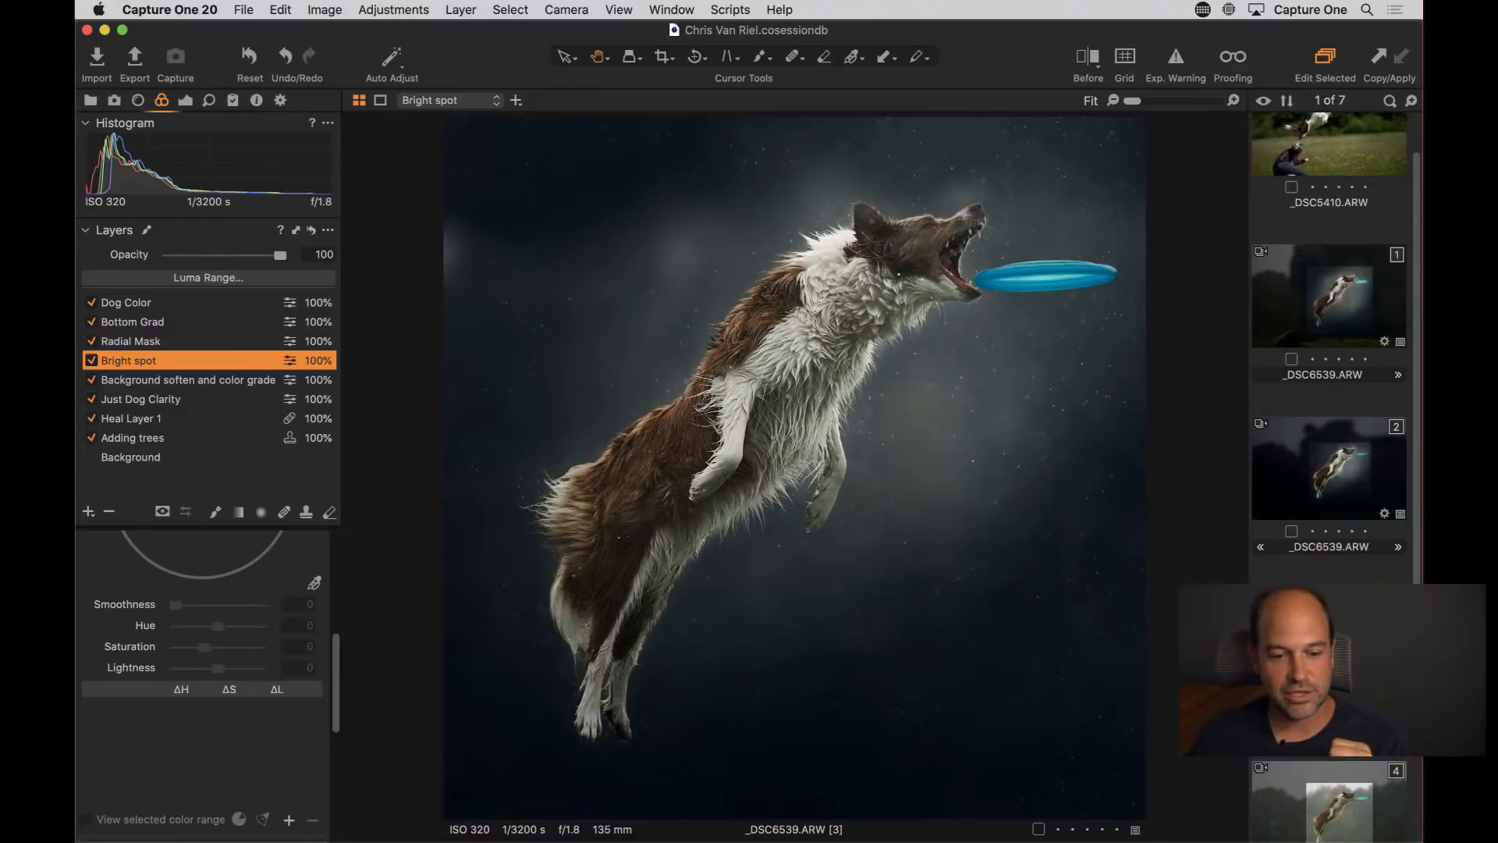
{"action": "scroll", "coordinate": [1326, 313], "scroll_direction": "up", "scroll_amount": 2}
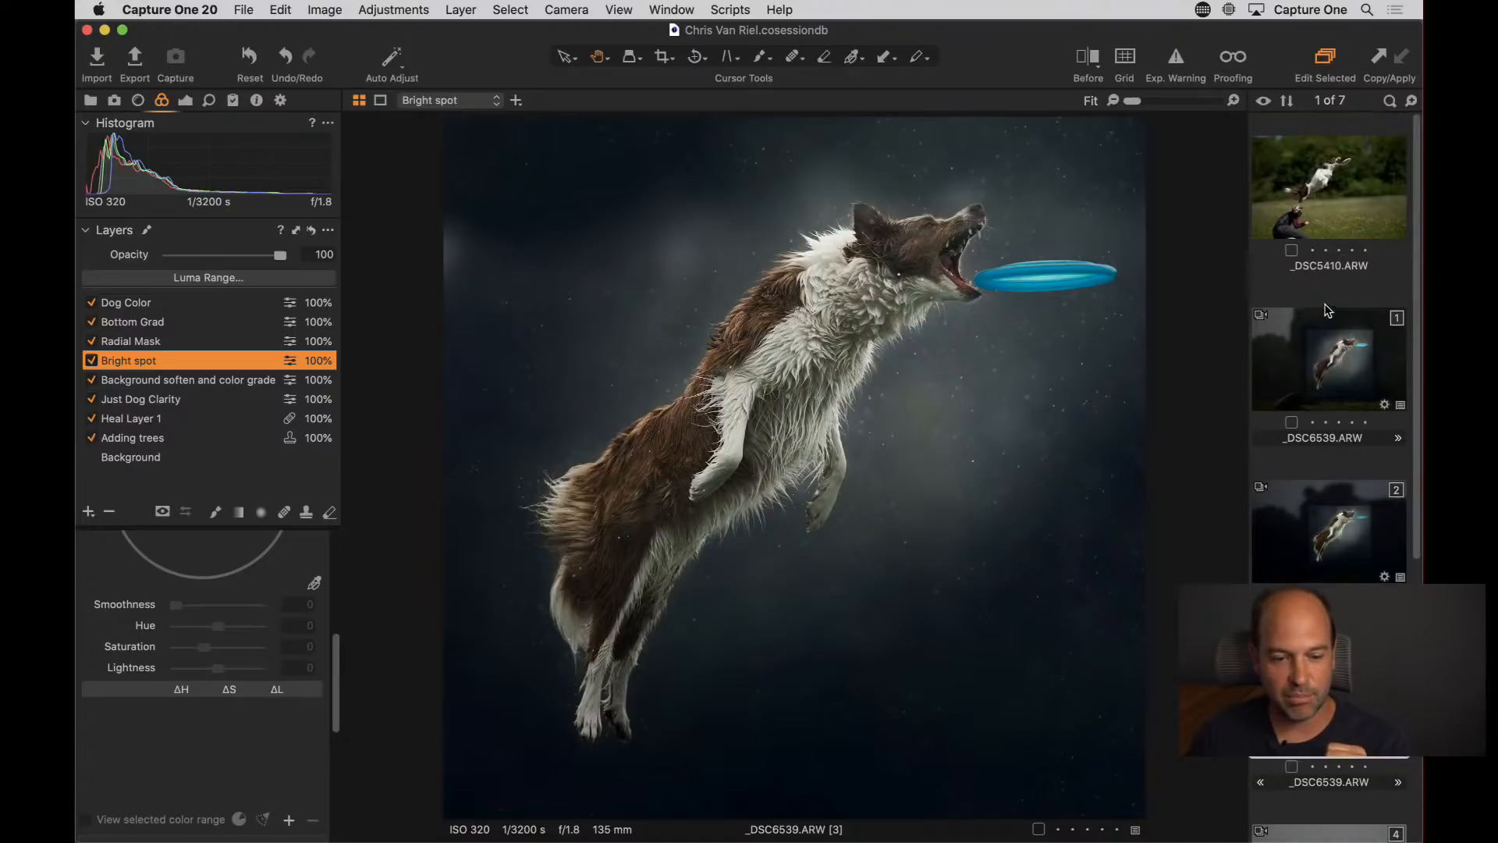
Open _DSC5410.ARW and inspect the dog's head and the frisbee at 200% zoom
{"action": "left_click", "coordinate": [1335, 240]}
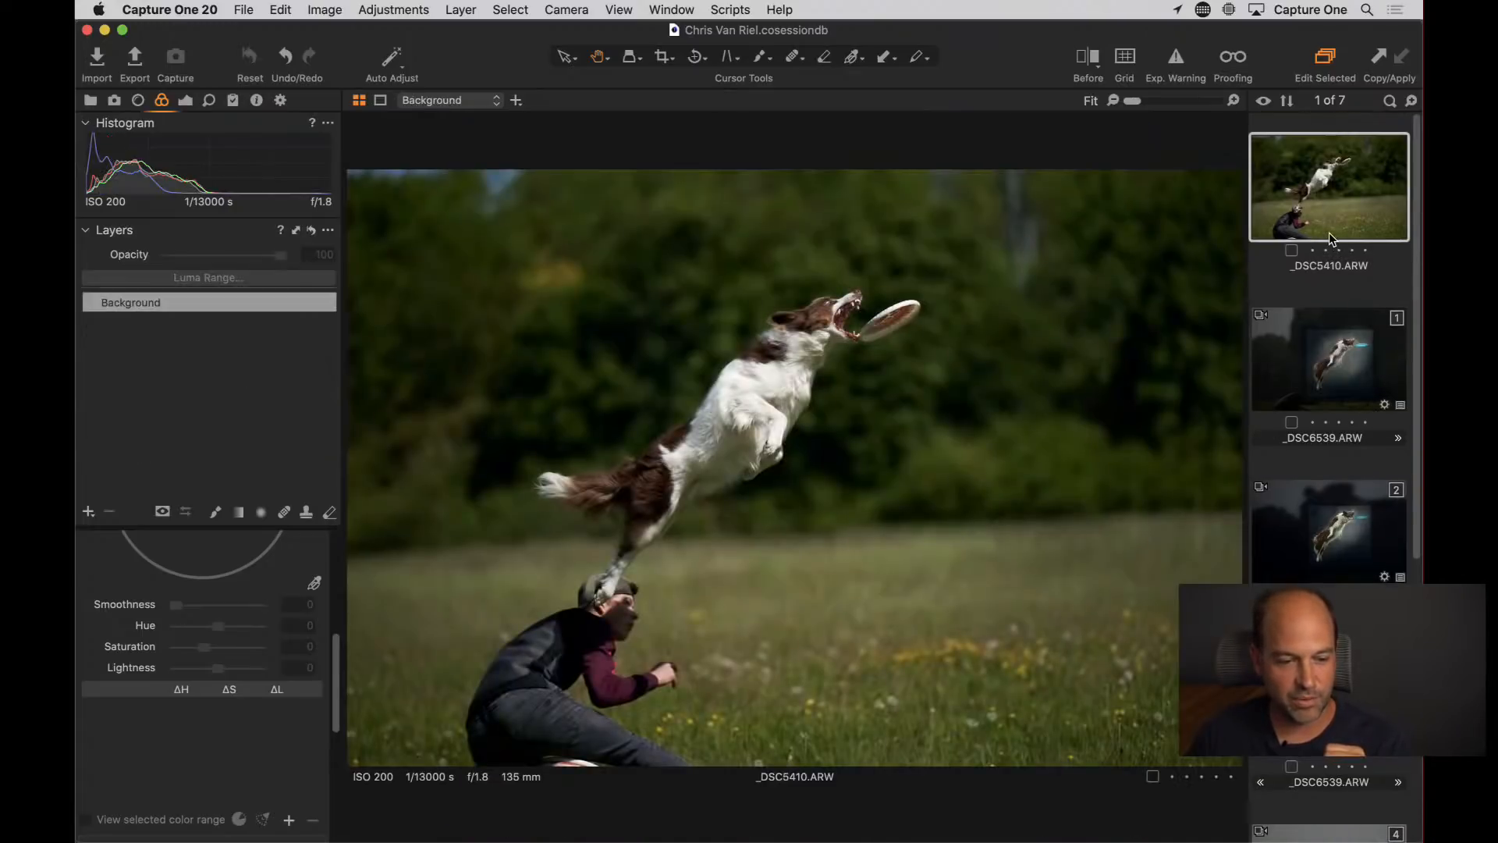
{"action": "double_click", "coordinate": [842, 316]}
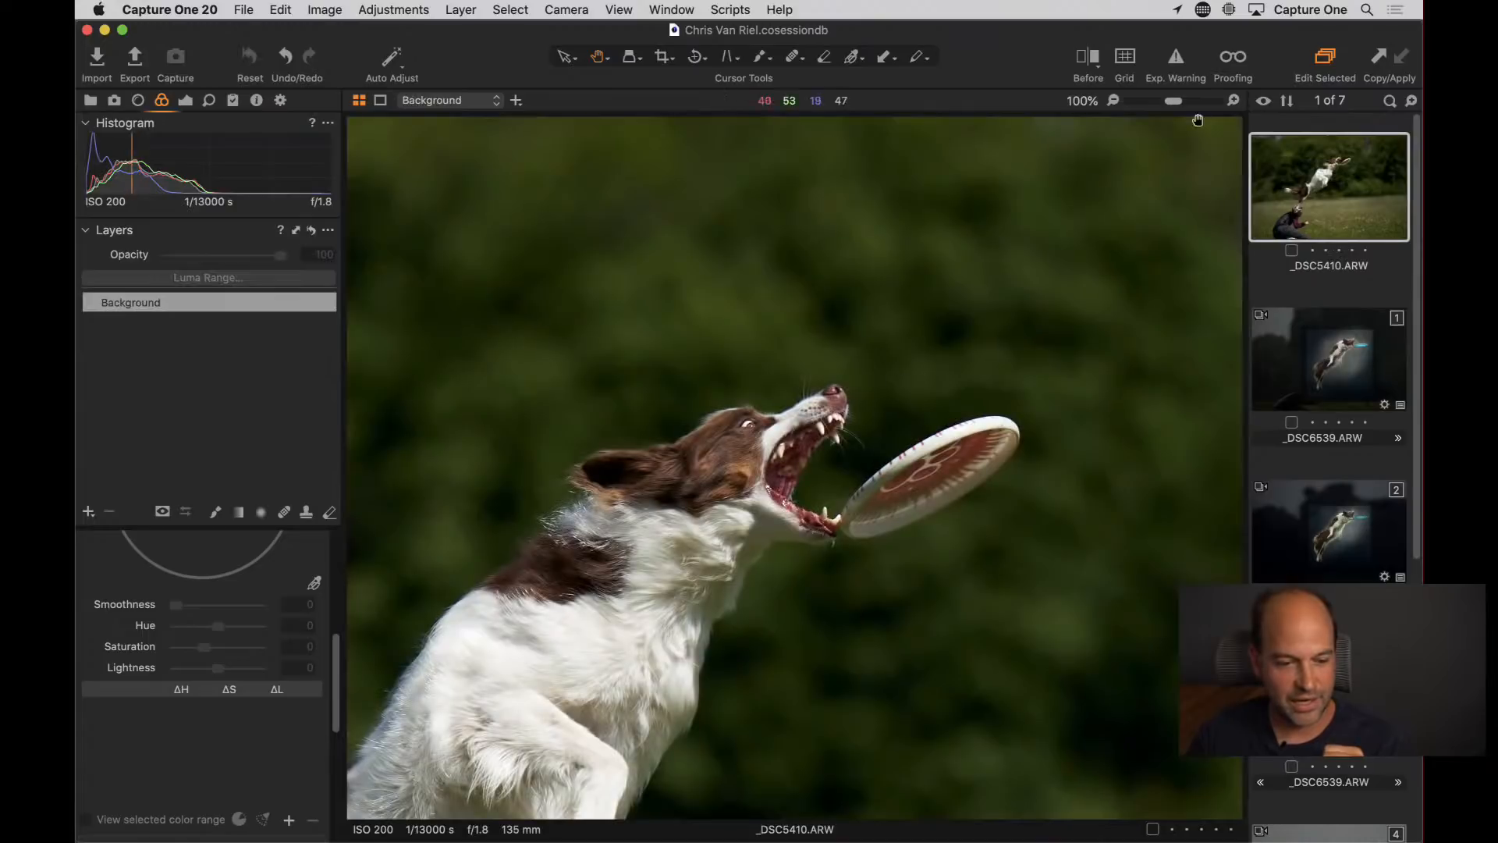
{"action": "left_click_drag", "start_coordinate": [1173, 101], "coordinate": [1195, 107]}
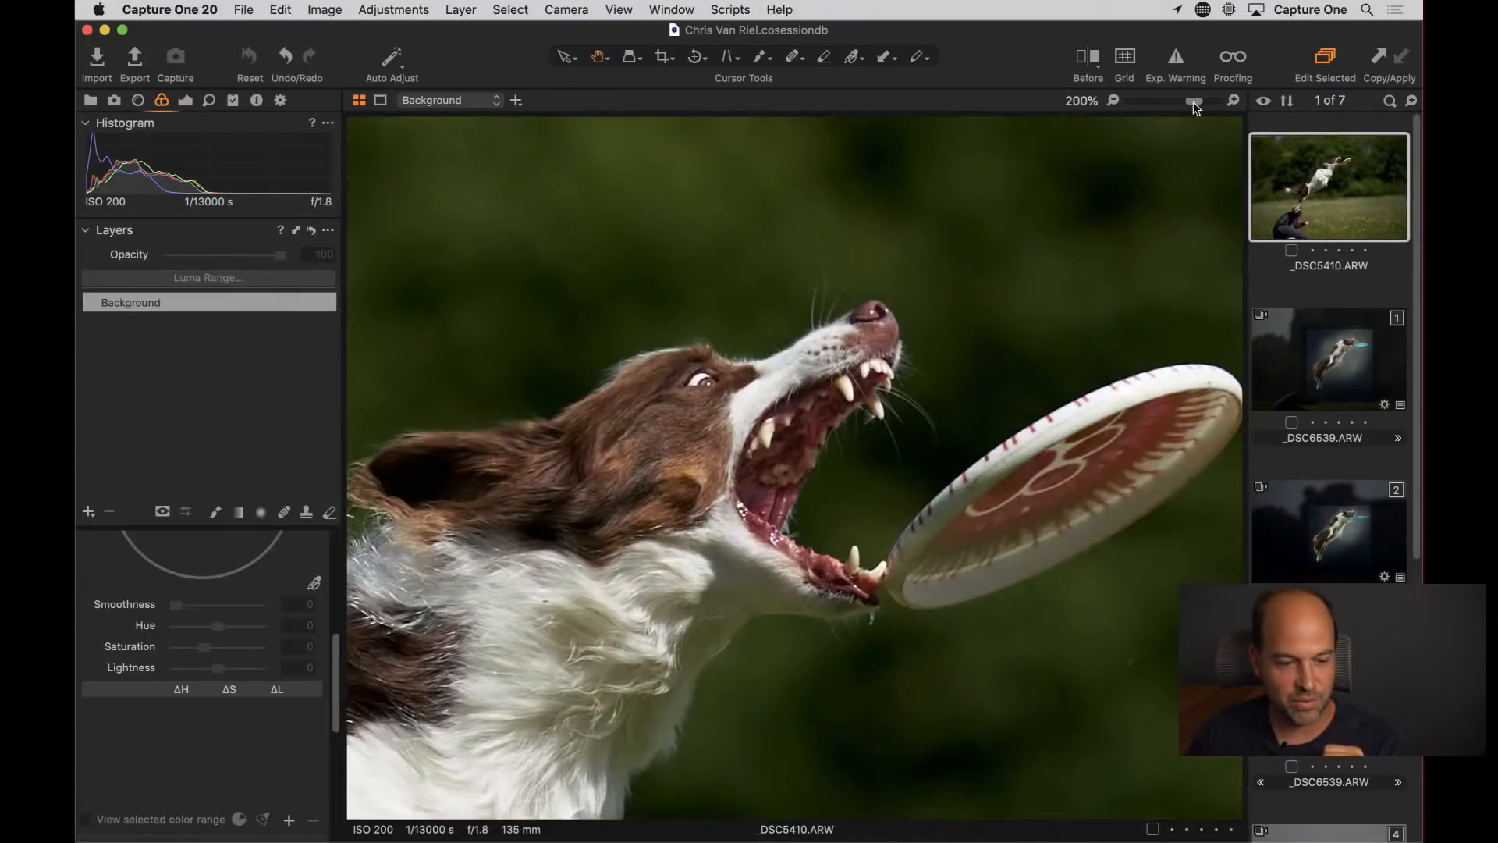
{"action": "left_click_drag", "start_coordinate": [737, 550], "coordinate": [881, 432]}
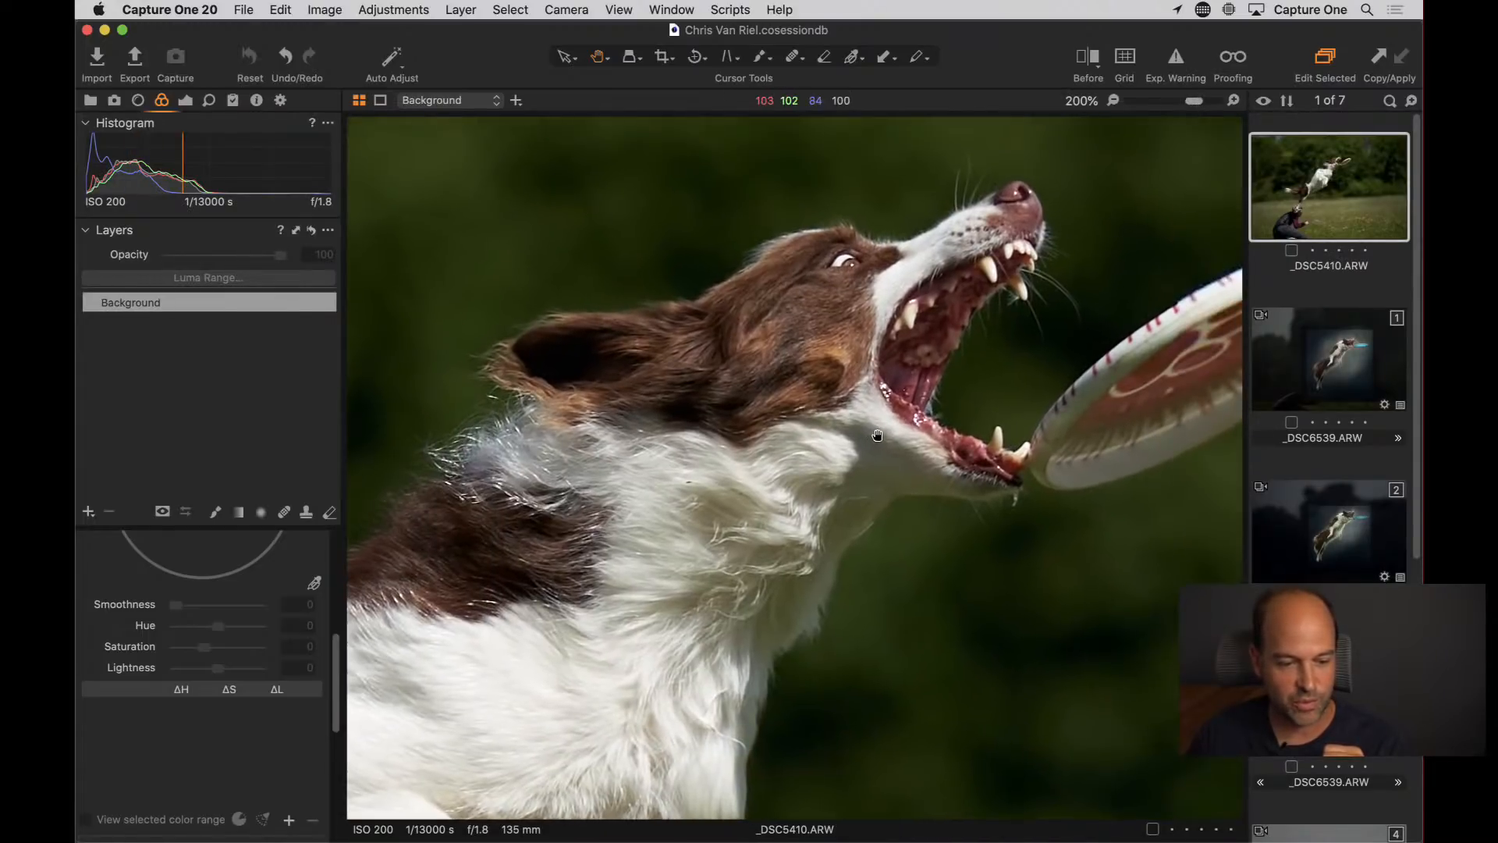
Compare variant 1 of Pillow126.dng with variant 2 at full view, then select variant 1's Brighten top right layer
{"action": "scroll", "coordinate": [1262, 141], "scroll_direction": "down", "scroll_amount": 10}
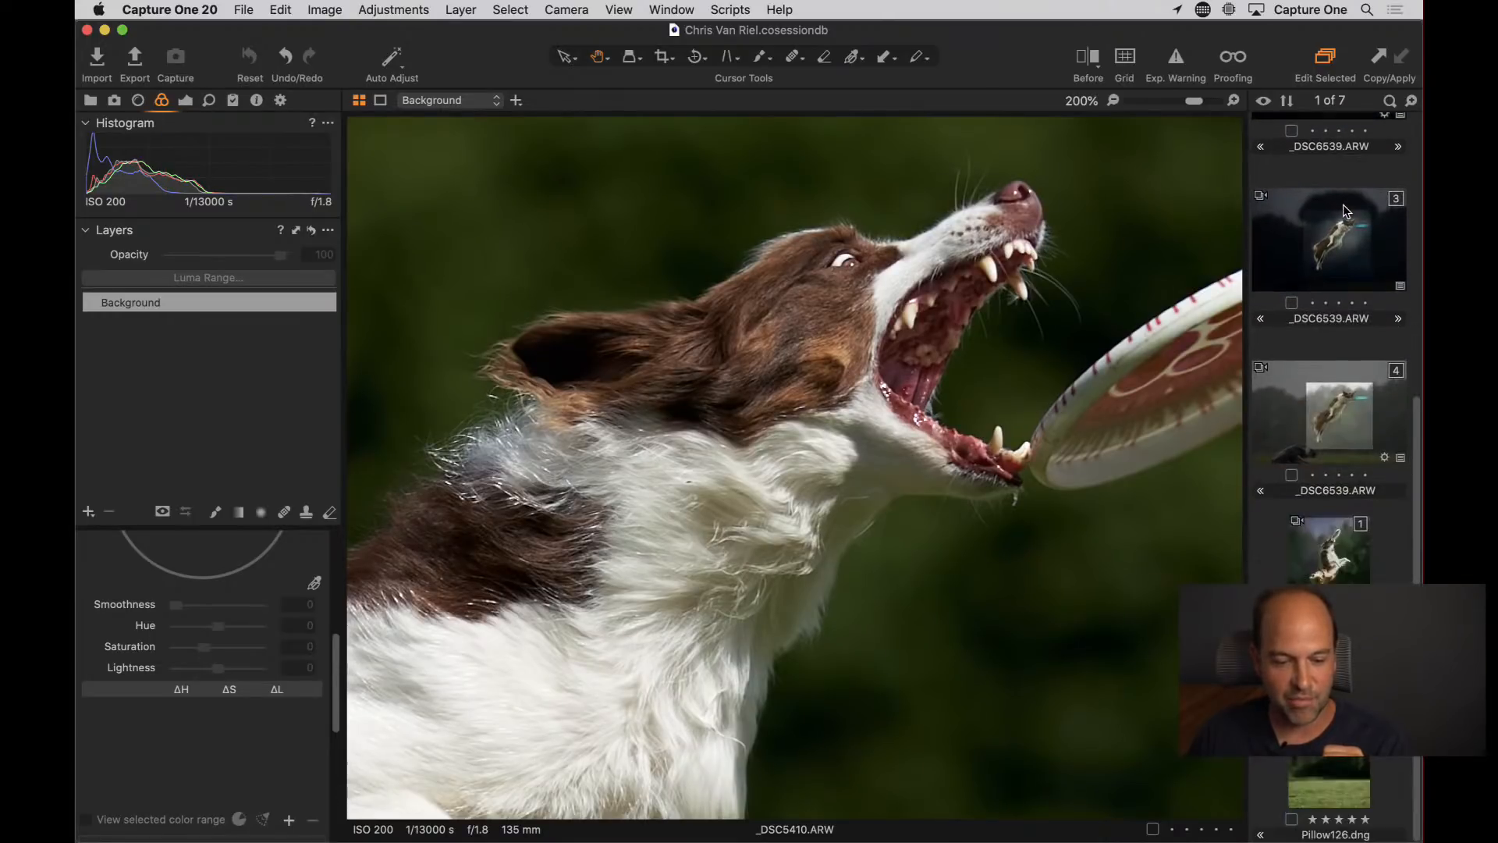
{"action": "left_click", "coordinate": [1343, 560]}
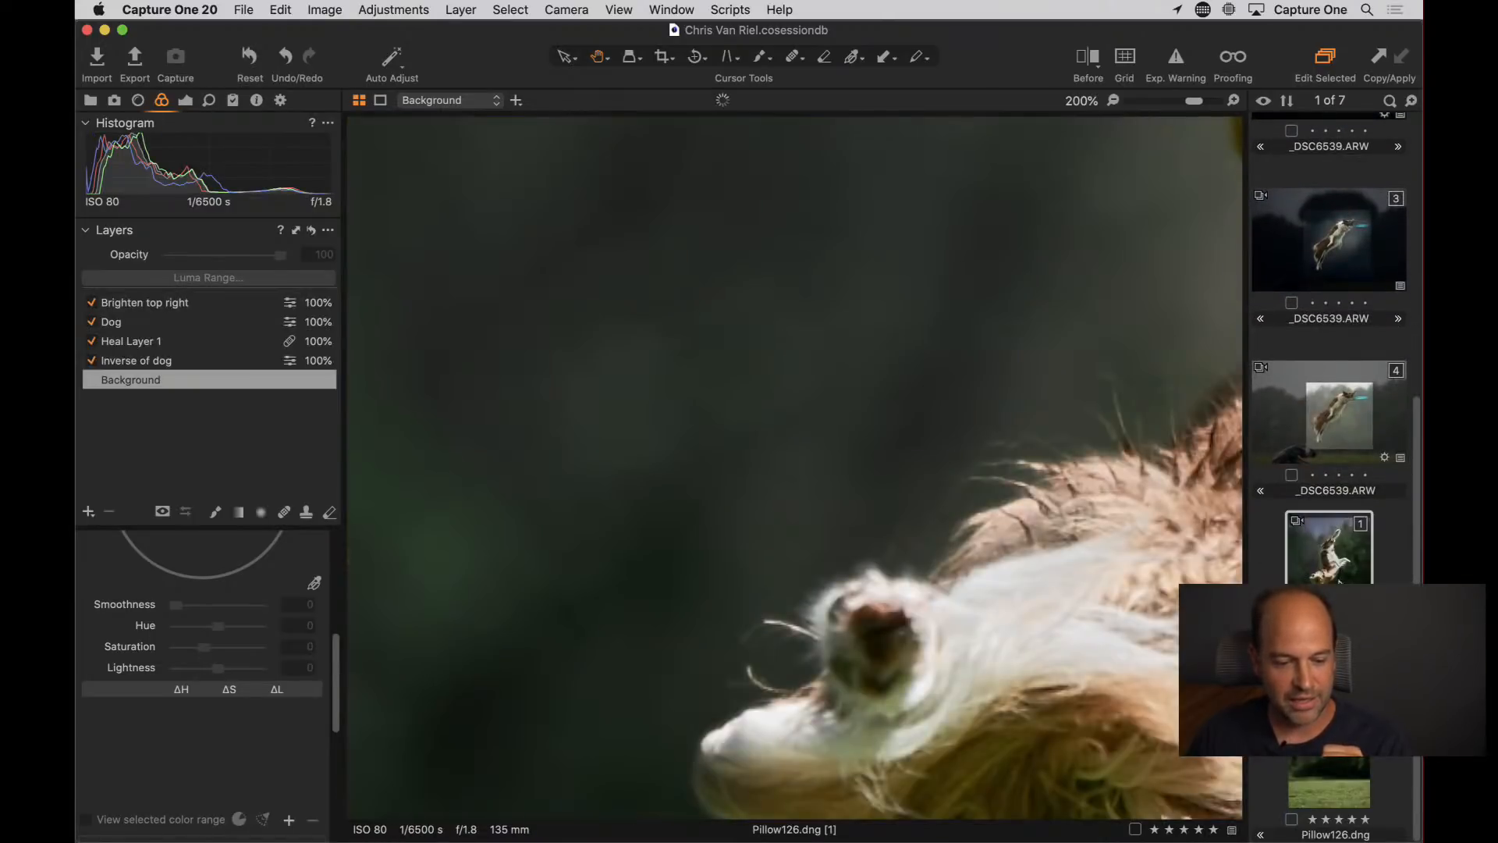
{"action": "double_click", "coordinate": [997, 568]}
{"action": "left_click", "coordinate": [1320, 741]}
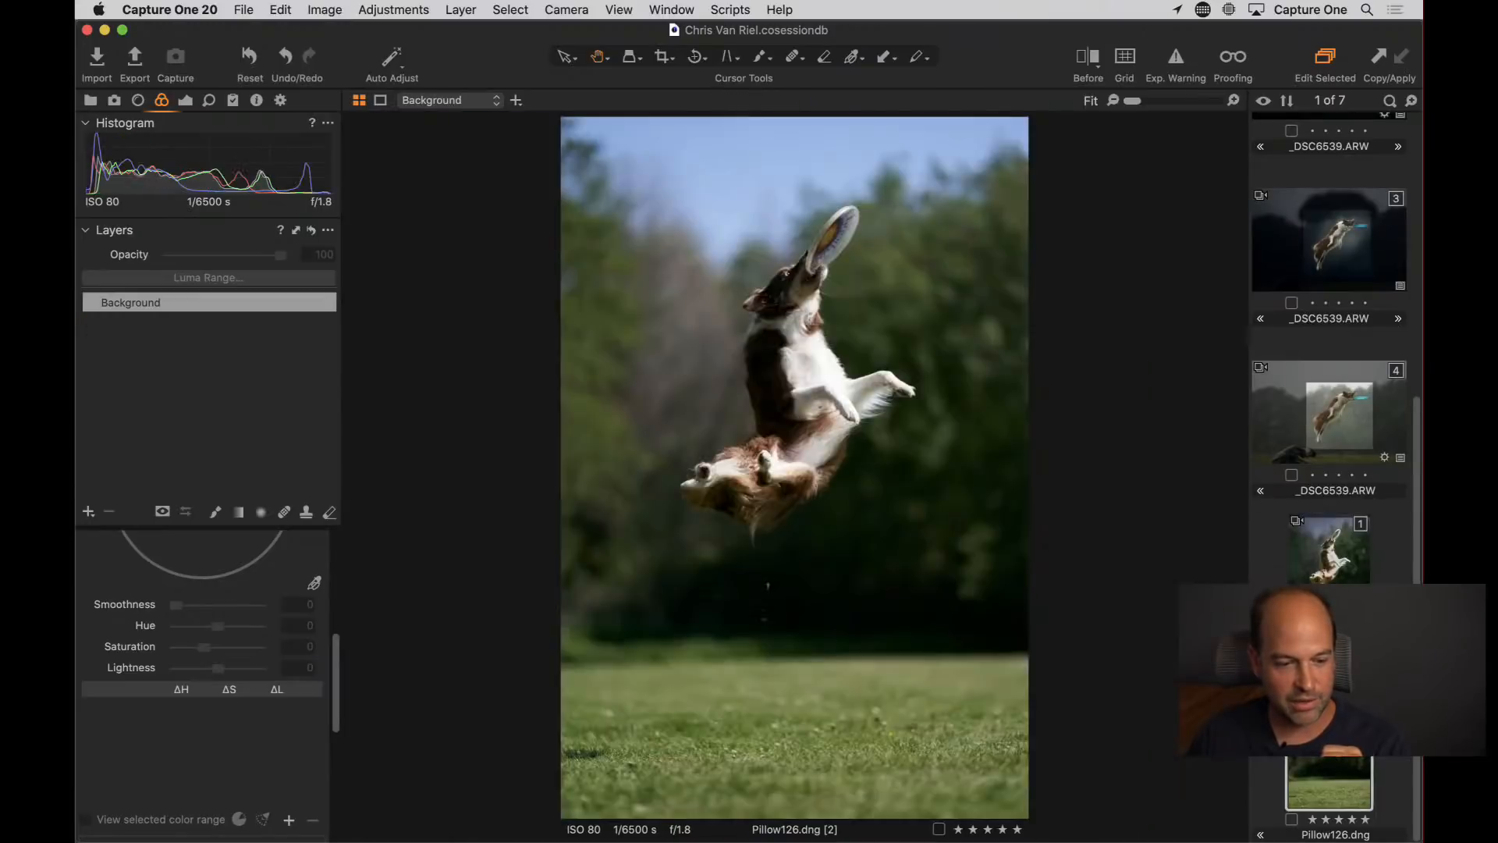
{"action": "left_click", "coordinate": [1324, 571]}
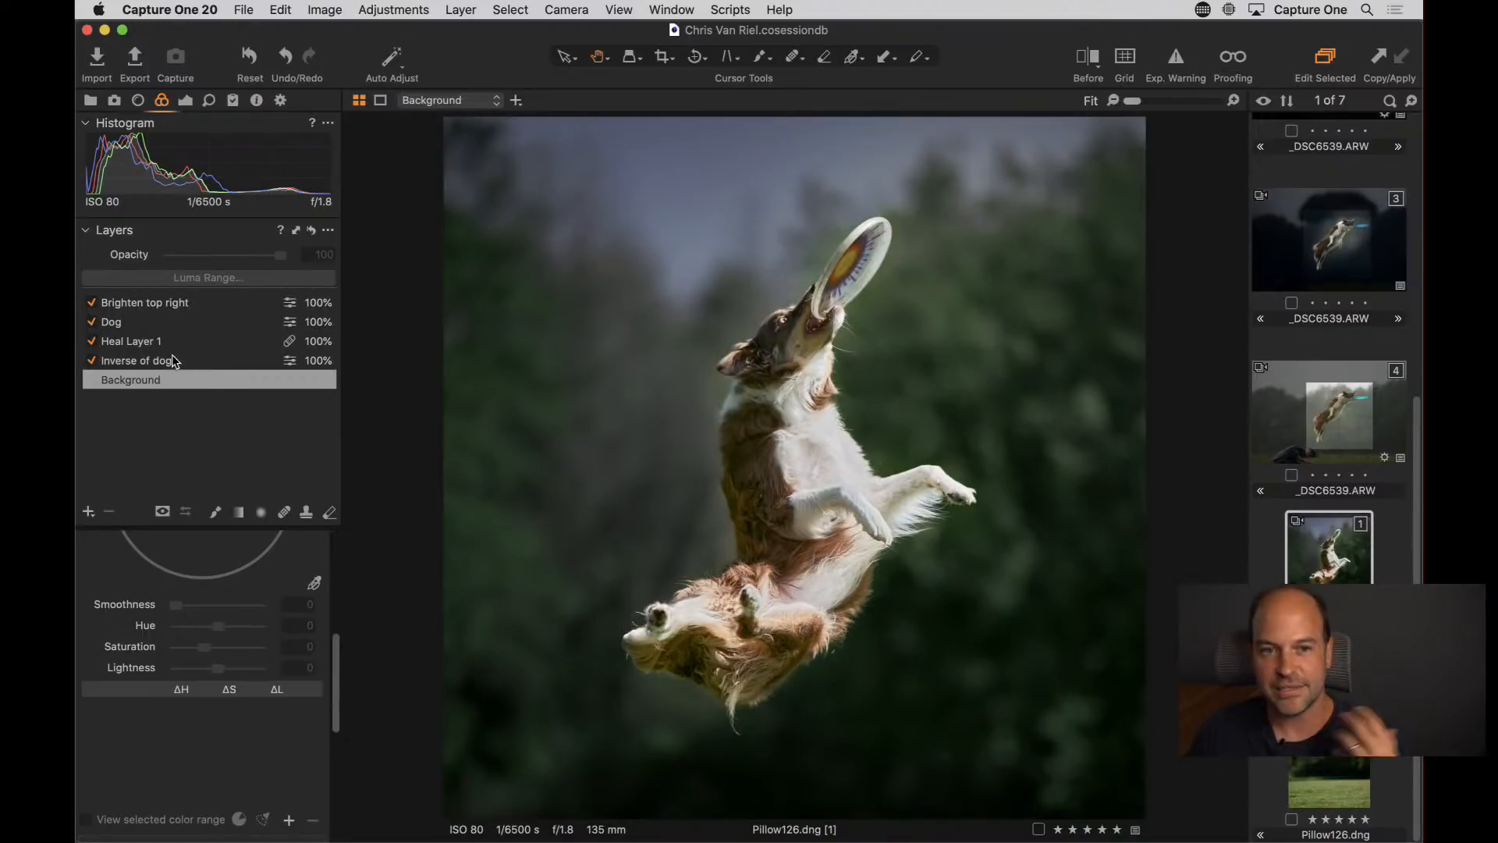
{"action": "left_click", "coordinate": [108, 304]}
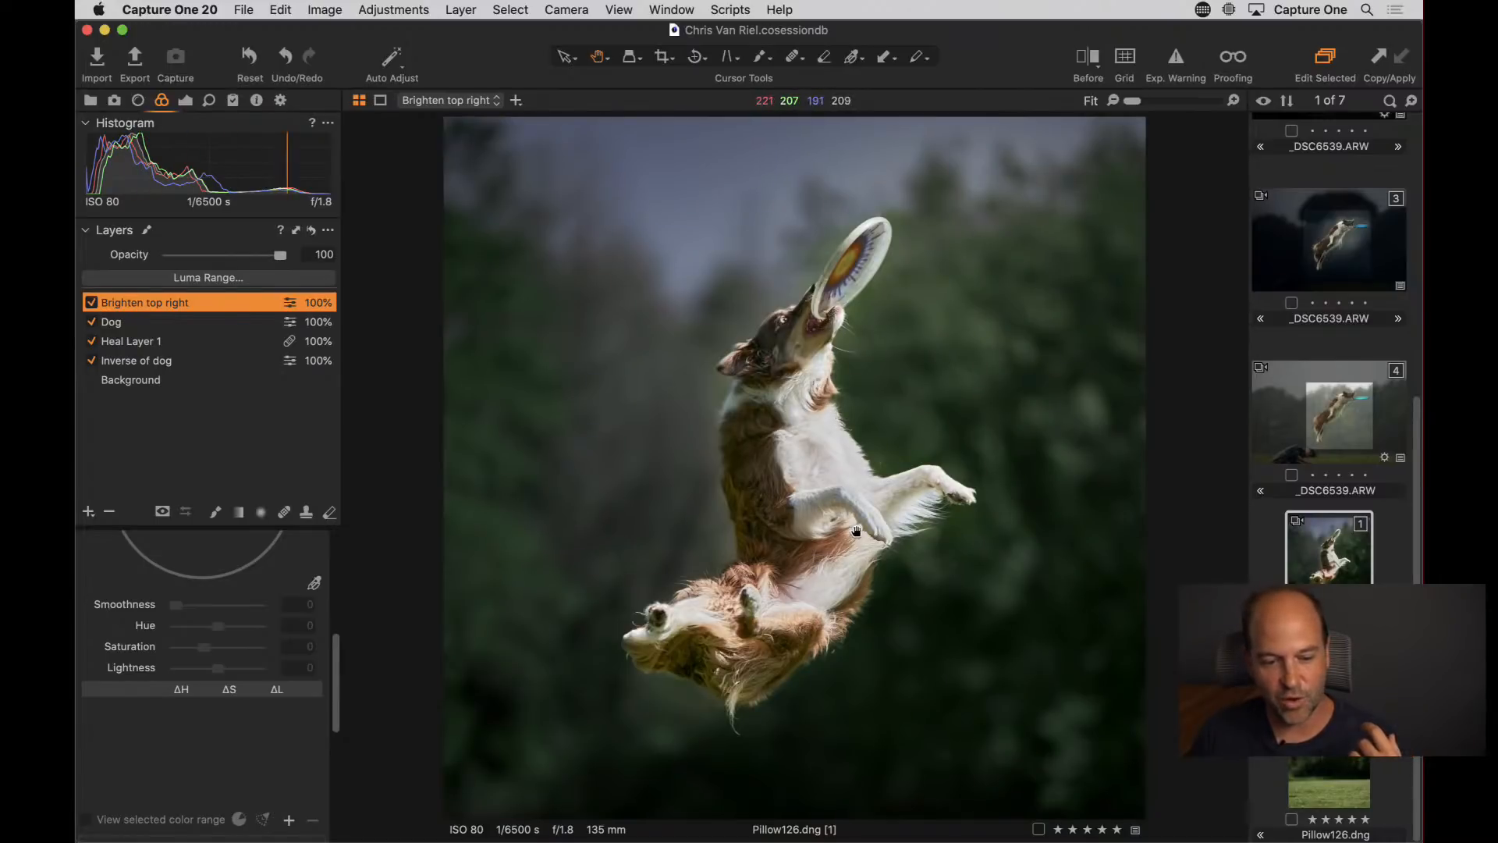
Return to variant 3 of _DSC6539.ARW and bring its neighbouring variants into view in the browser
{"action": "left_click", "coordinate": [1336, 265]}
{"action": "scroll", "coordinate": [1336, 262], "scroll_direction": "up", "scroll_amount": 3}
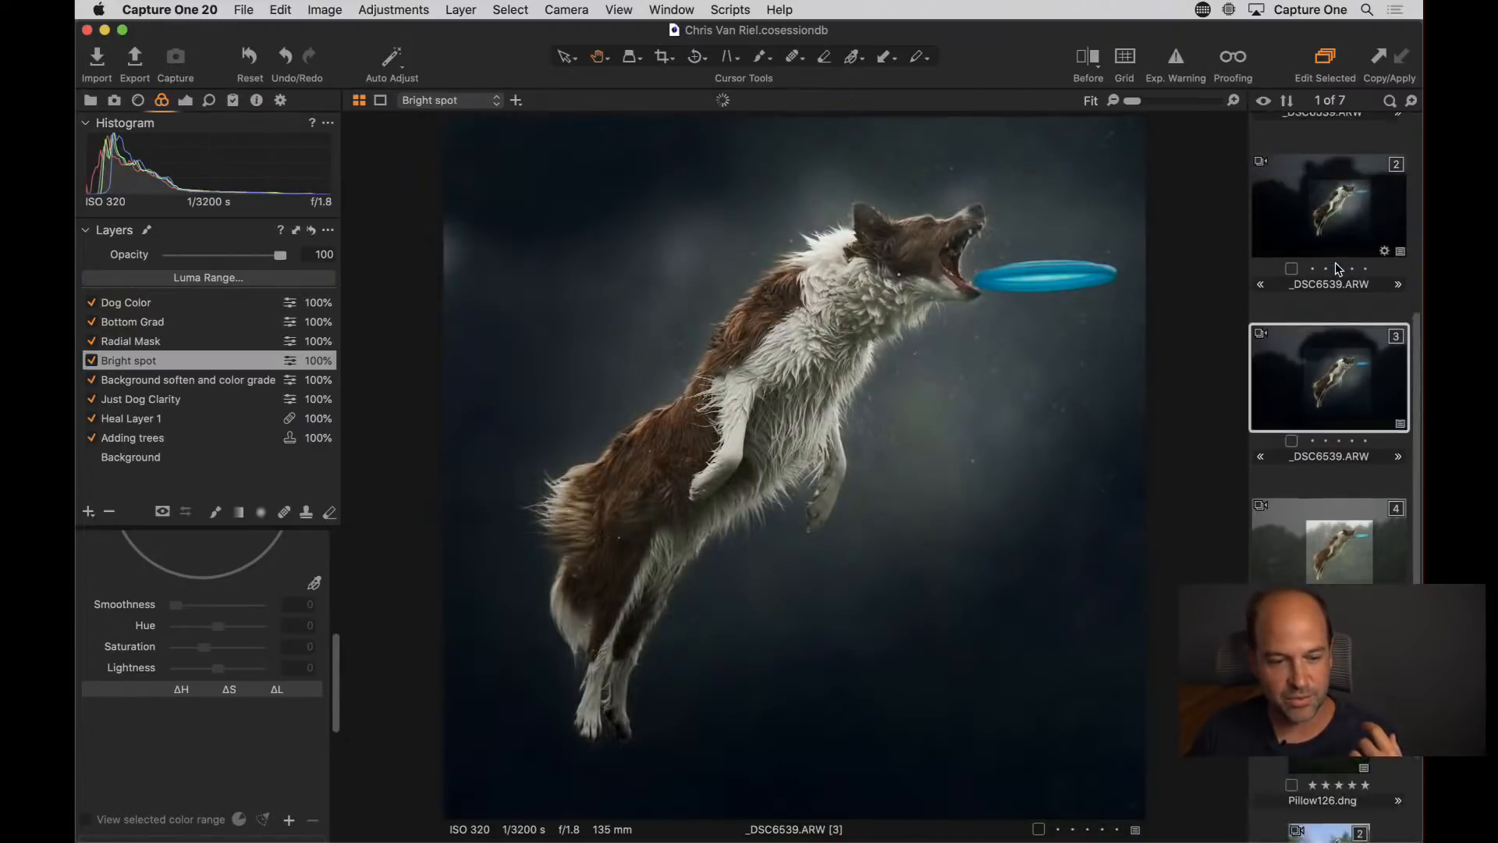